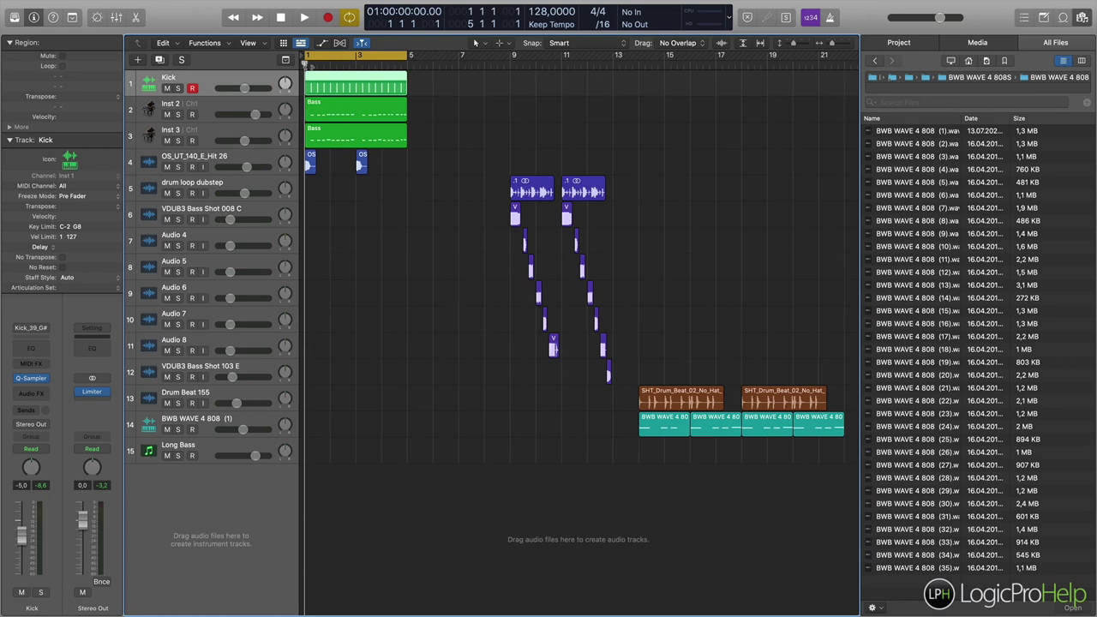
- Play the first four-bar section from bar 1 and return the playhead to the start
key(super+Right)
key(super+Right)
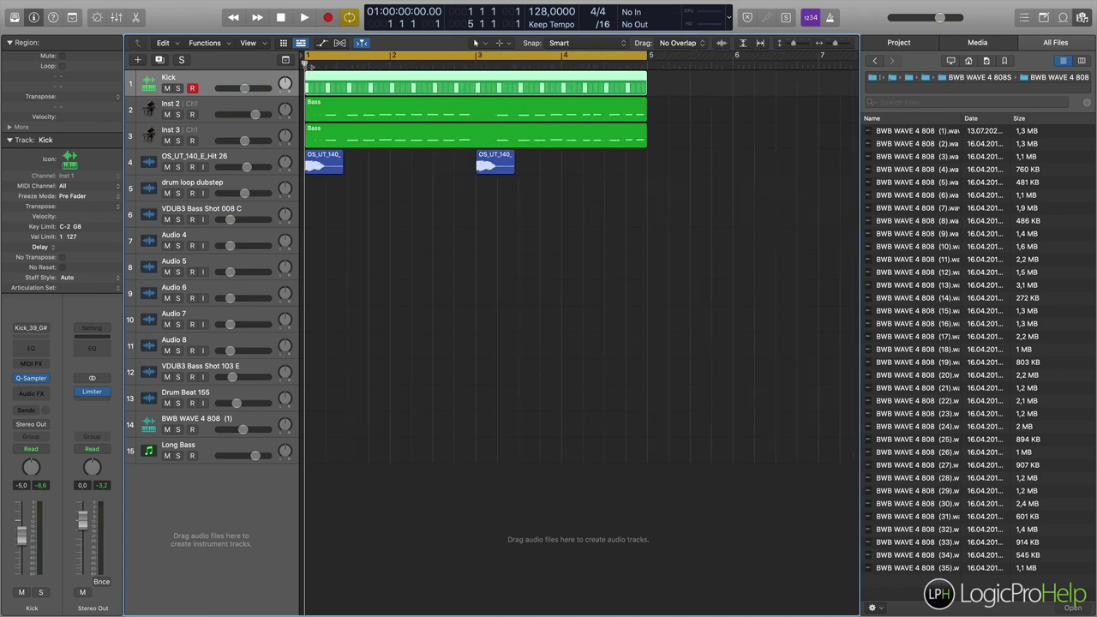
key(space)
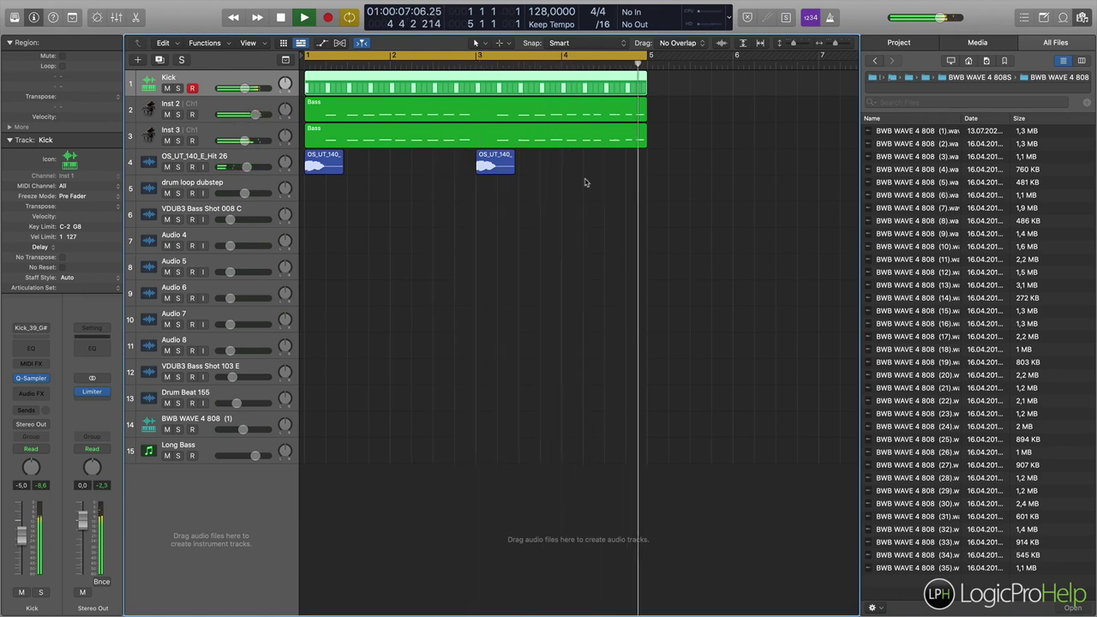
key(space)
key(Return)
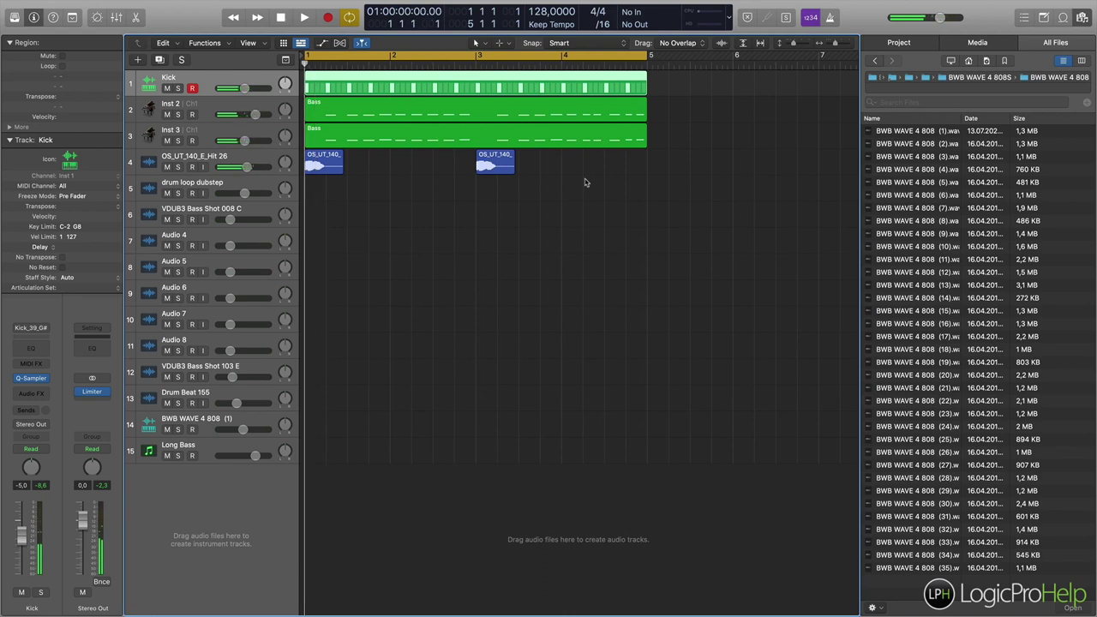
- Audition the Kick track in solo, then turn its solo off
click(177, 88)
key(space)
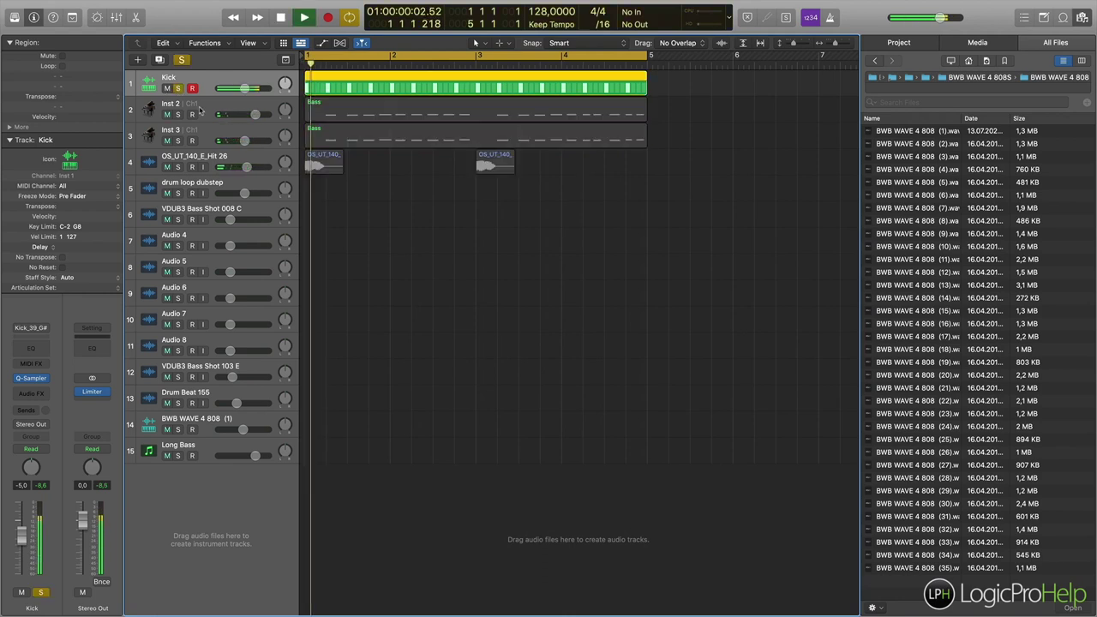
key(space)
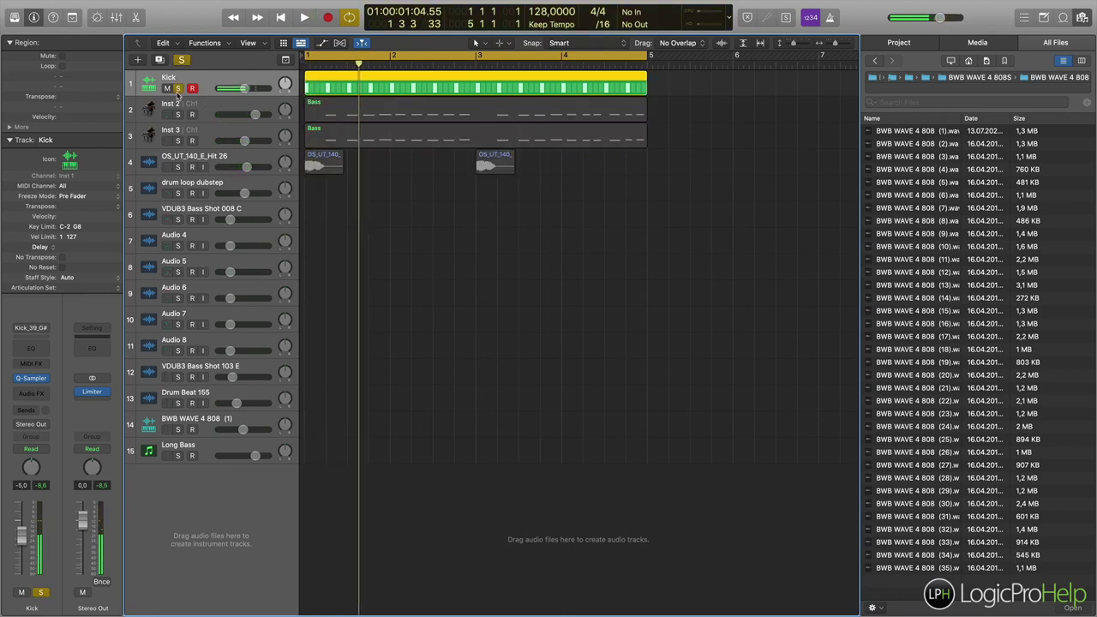
click(177, 88)
- Audition the Inst 2 track in solo while examining its Bass region's notes in the Piano Roll, then unsolo it
click(177, 114)
key(space)
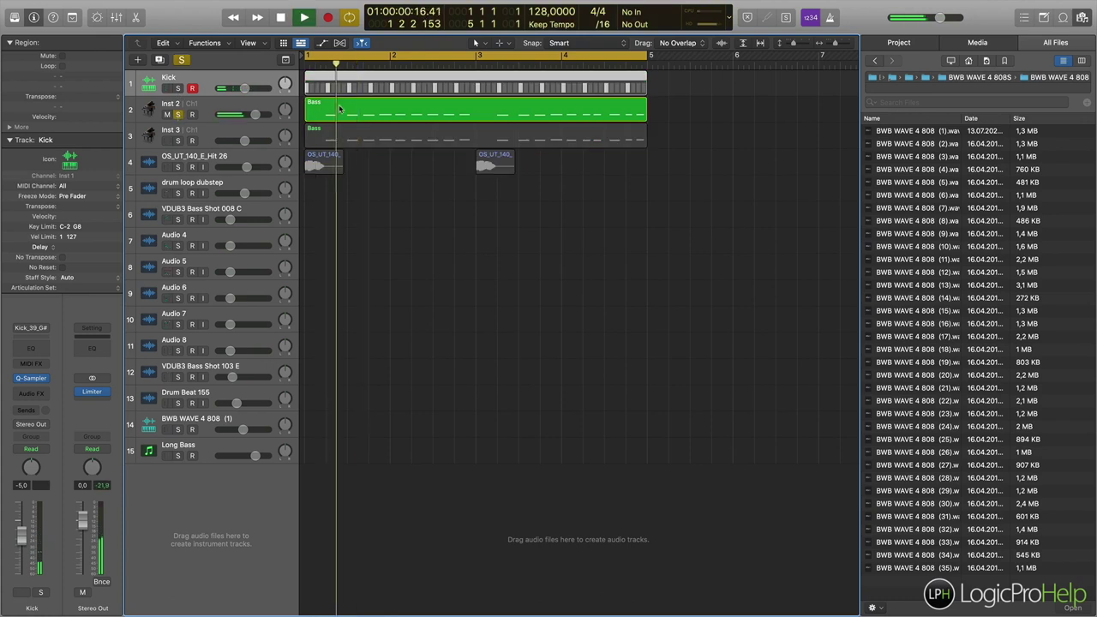
click(367, 110)
key(e)
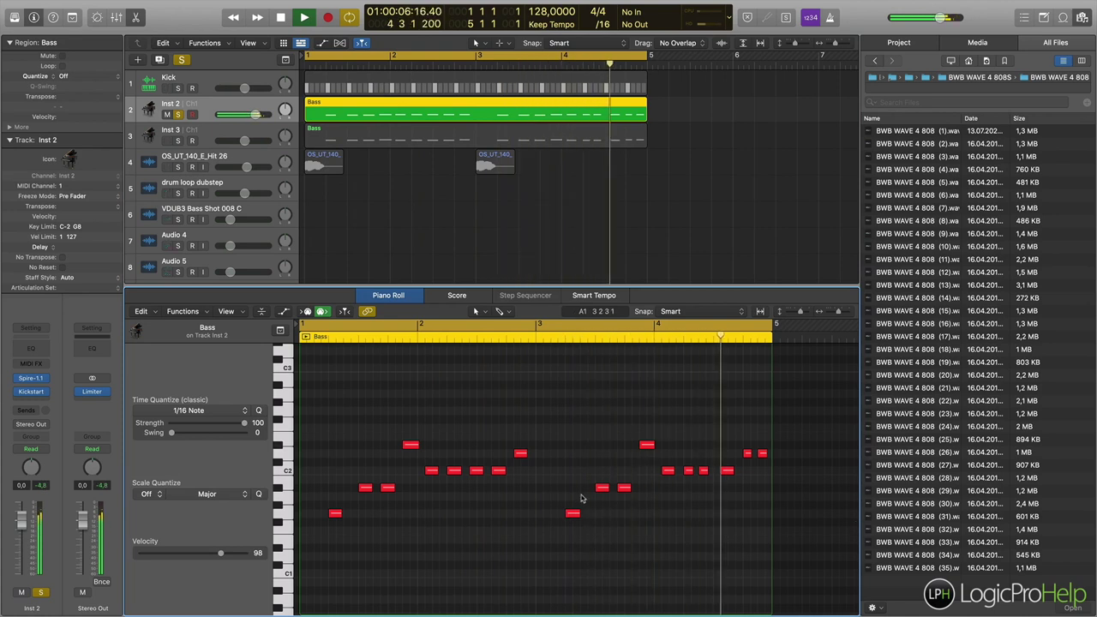
key(space)
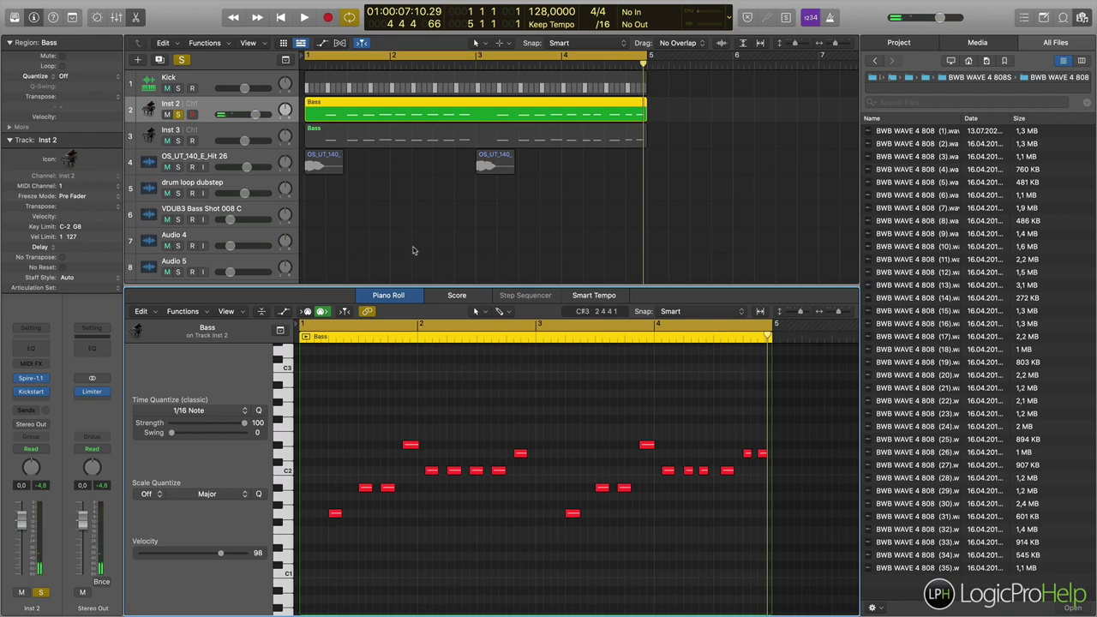
click(178, 115)
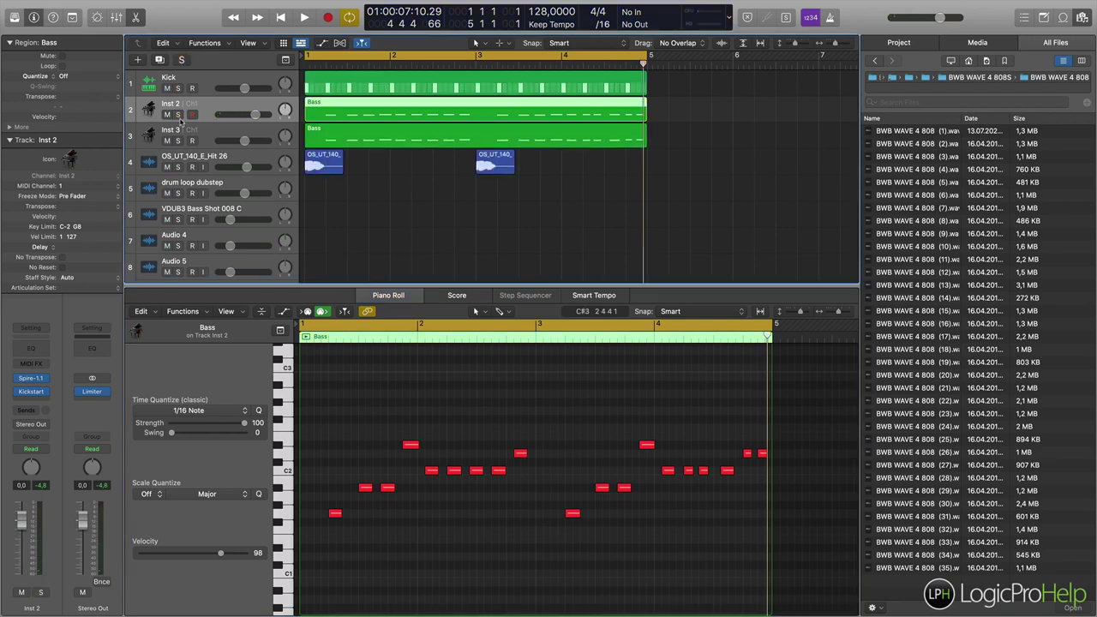
- Audition the OS_UT_140_E_Hit 26 track in solo at bars 1 and 3, then unsolo it
click(179, 168)
click(177, 167)
key(Return)
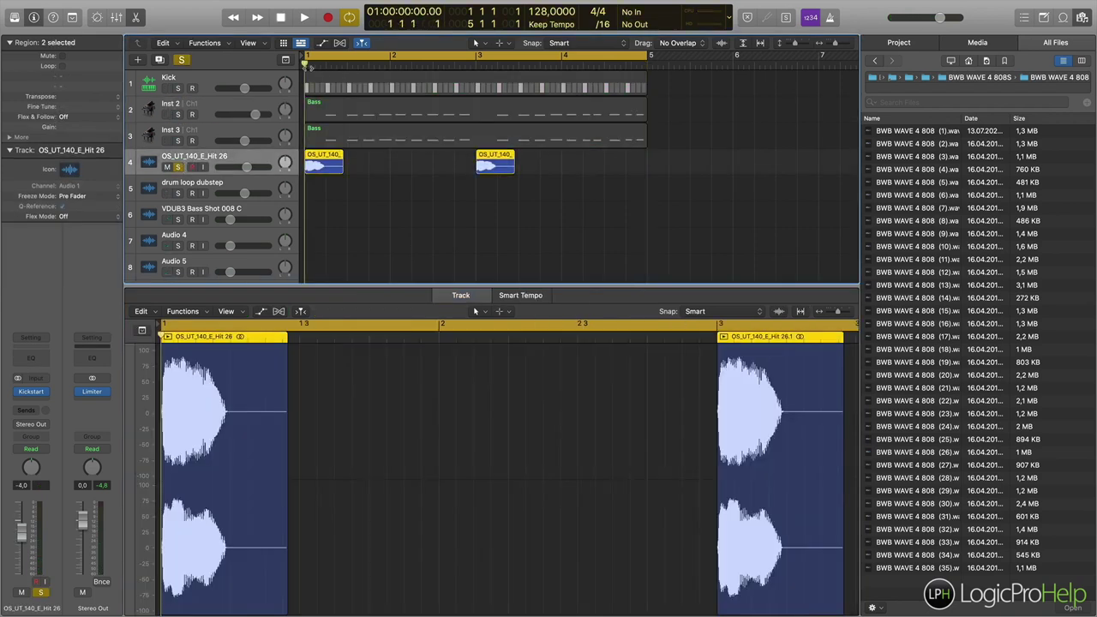
key(space)
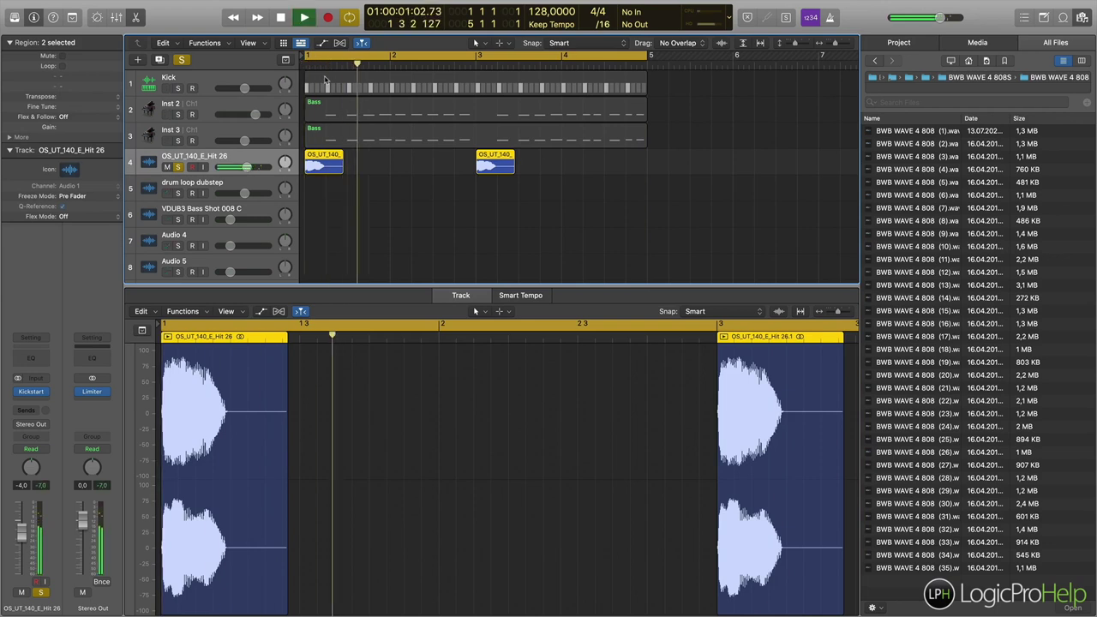
key(space)
click(475, 66)
key(space)
key(space)
click(178, 167)
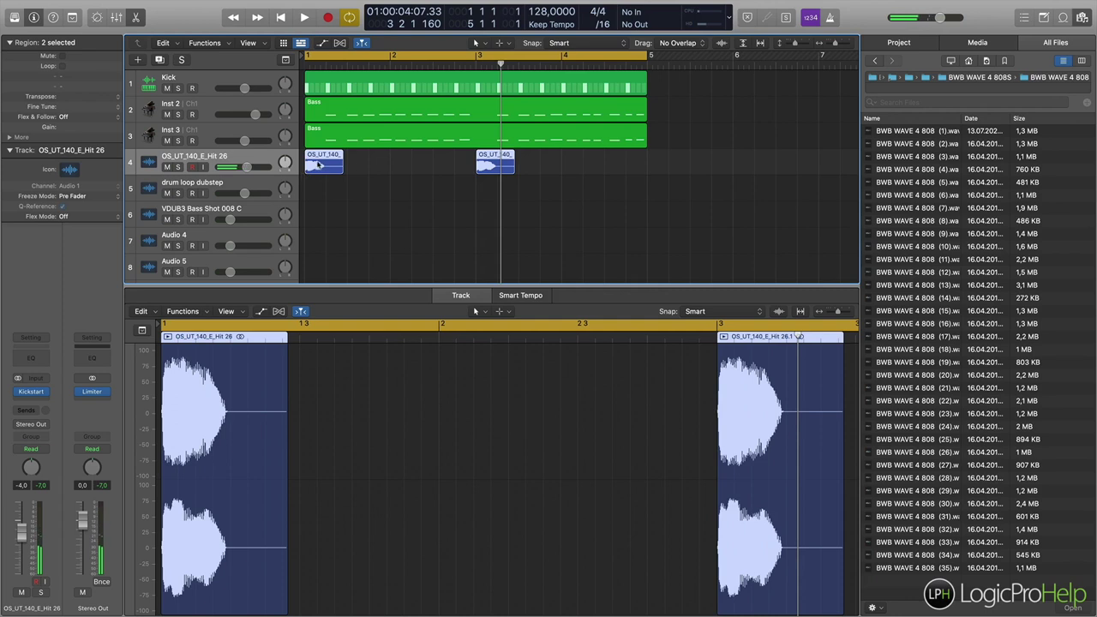
- Select the Bass region on Inst 3 and play the whole four-bar section from the start, returning to bar 1
click(315, 163)
key(Return)
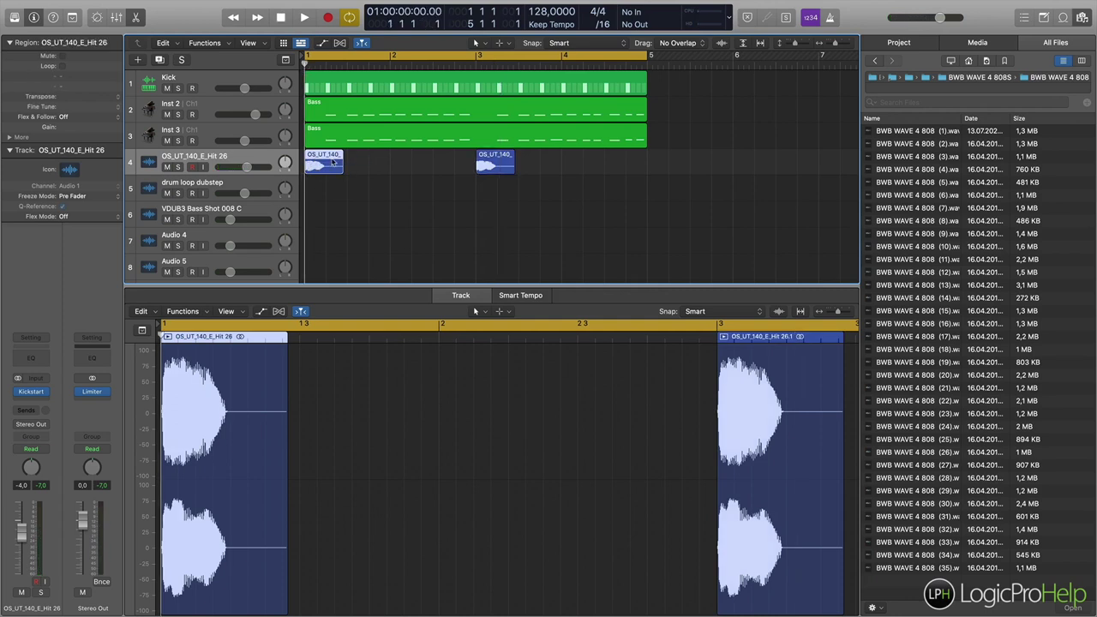
click(359, 144)
click(364, 118)
click(362, 131)
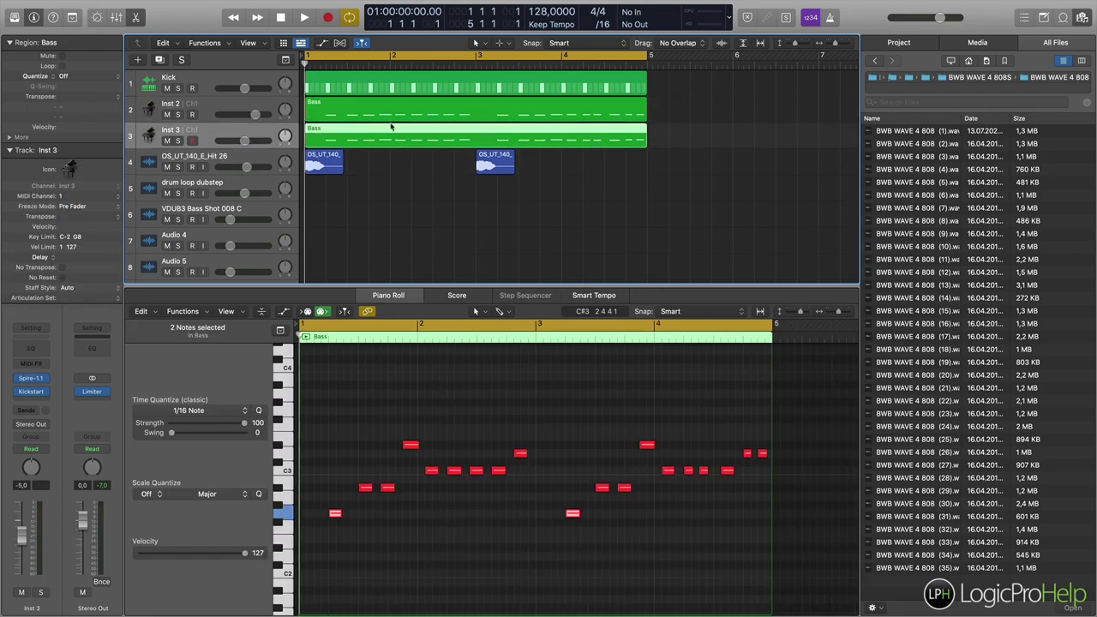
key(space)
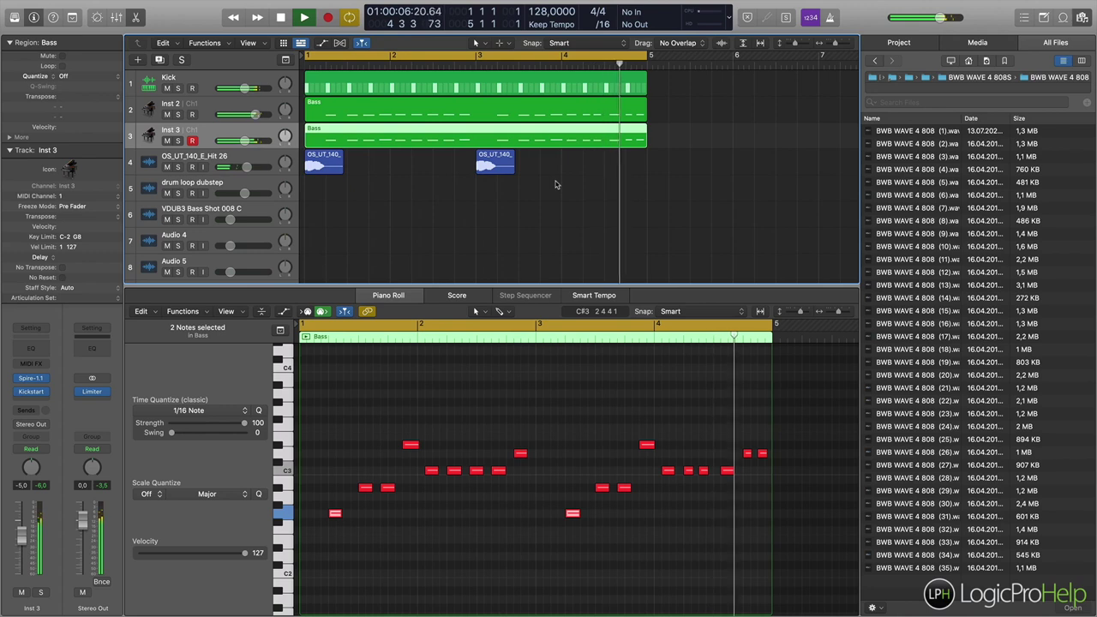
key(space)
key(Return)
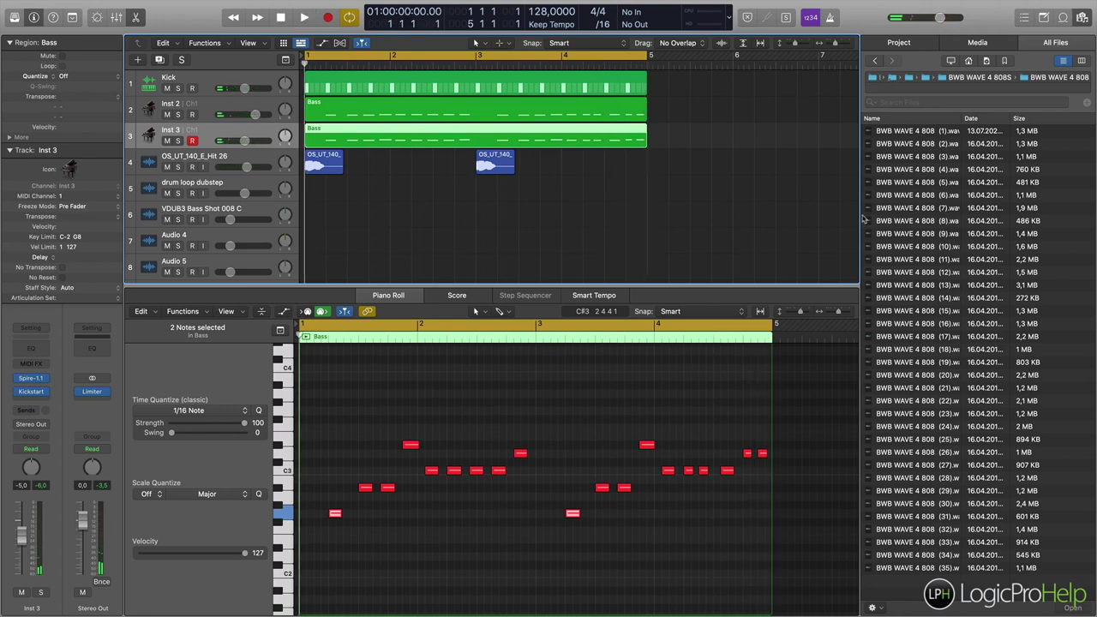
- Hide the file browser and the Piano Roll, and fit the project's regions in the Tracks area with none selected
key(f)
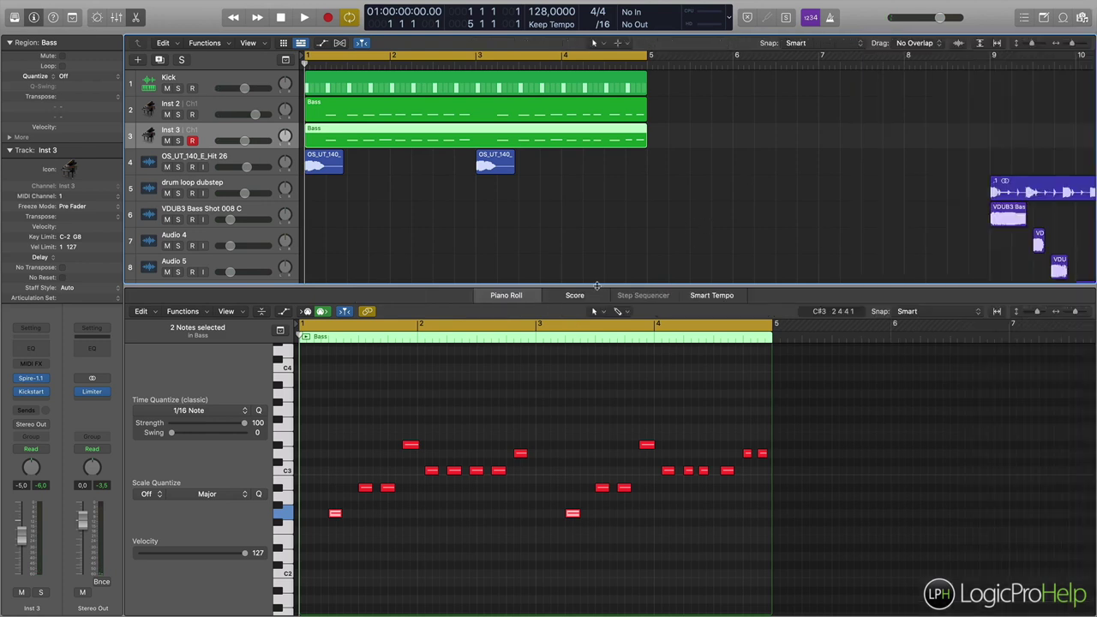
key(e)
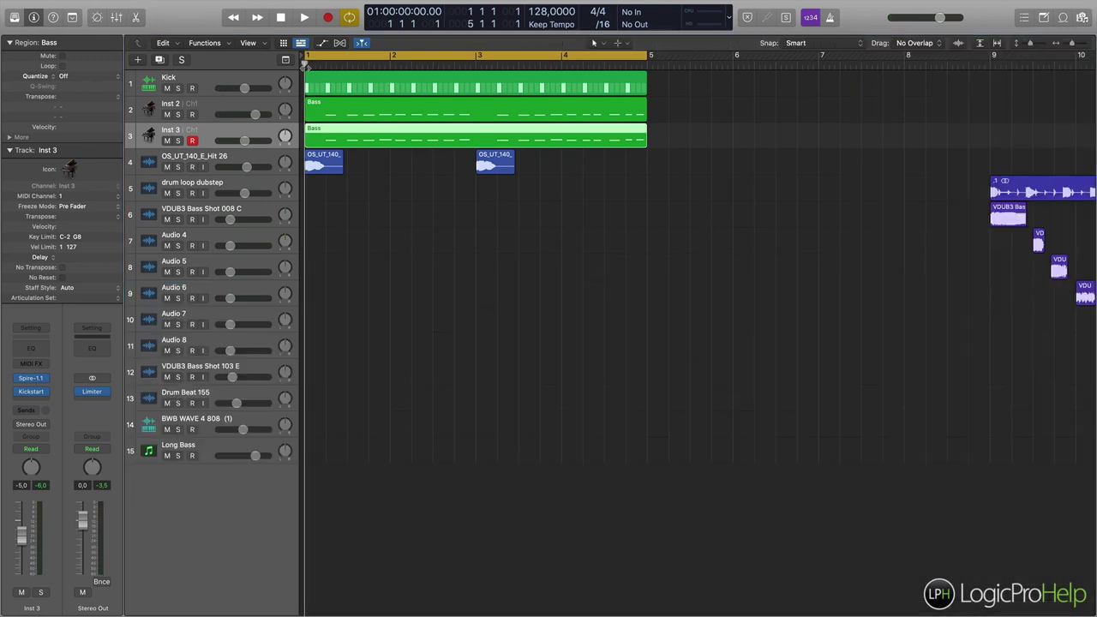
key(z)
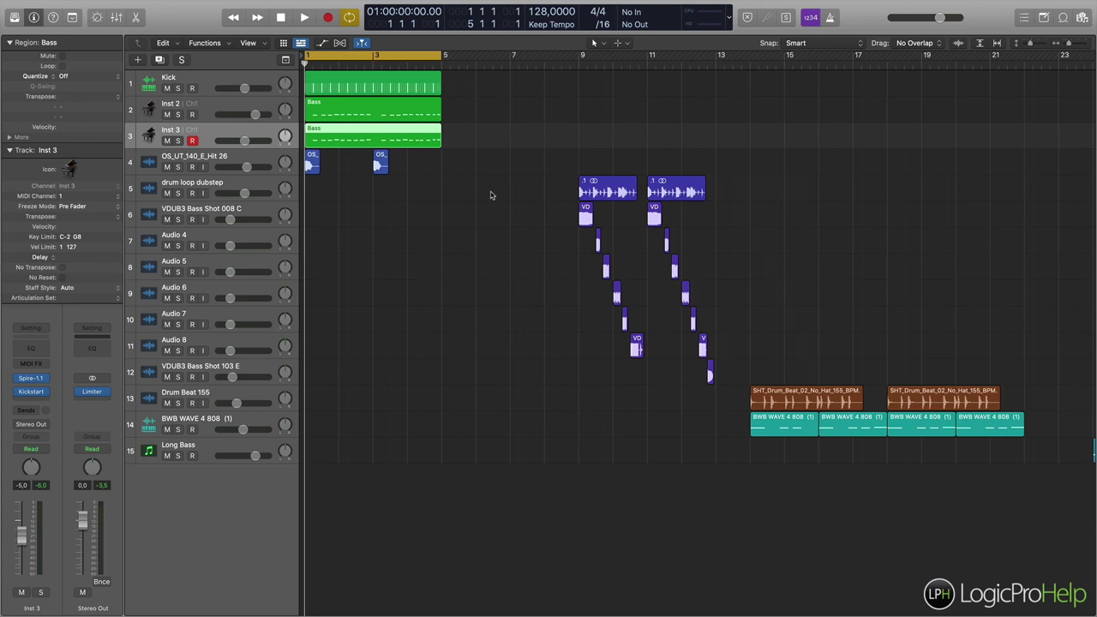
drag(477, 169, 311, 85)
click(474, 171)
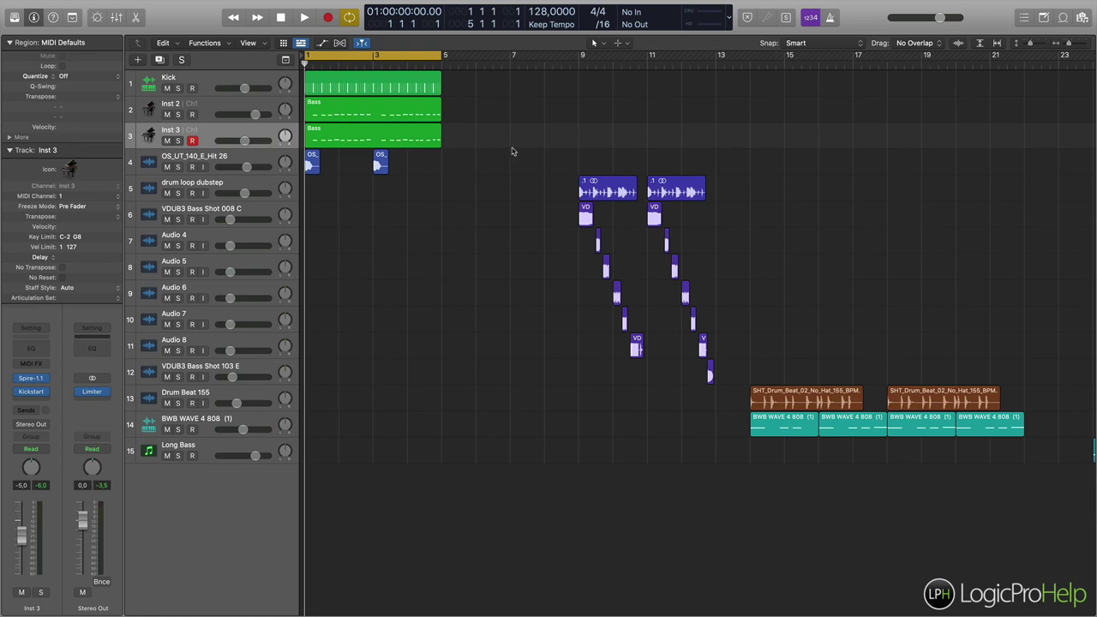
- Place the playhead at bar 9 and set the project tempo to 150 BPM
click(579, 65)
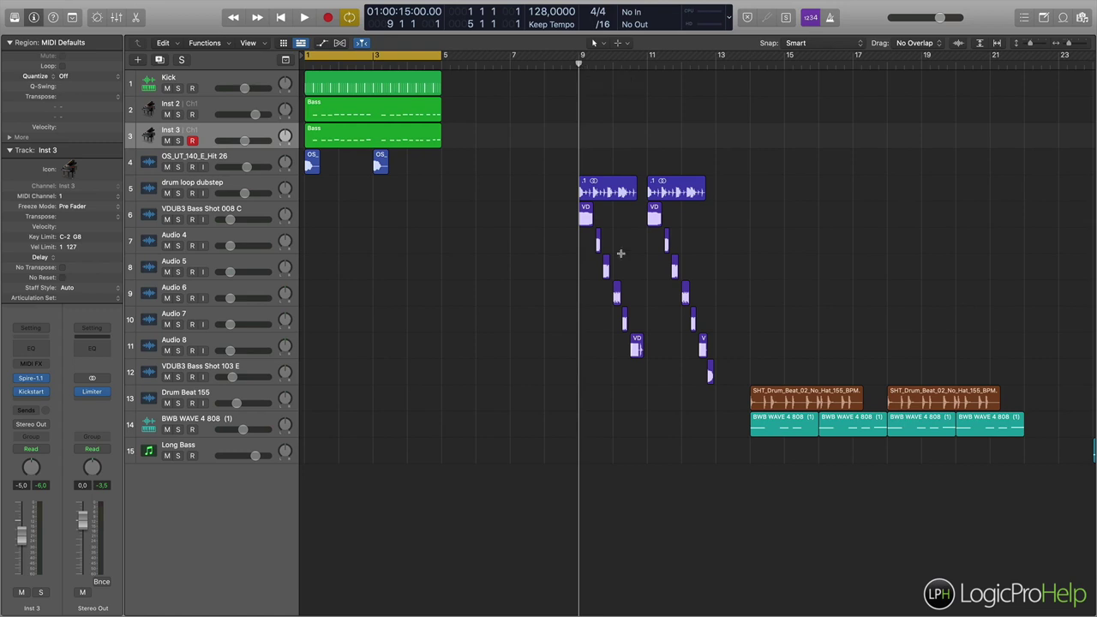
key(super+Right)
key(super+Right)
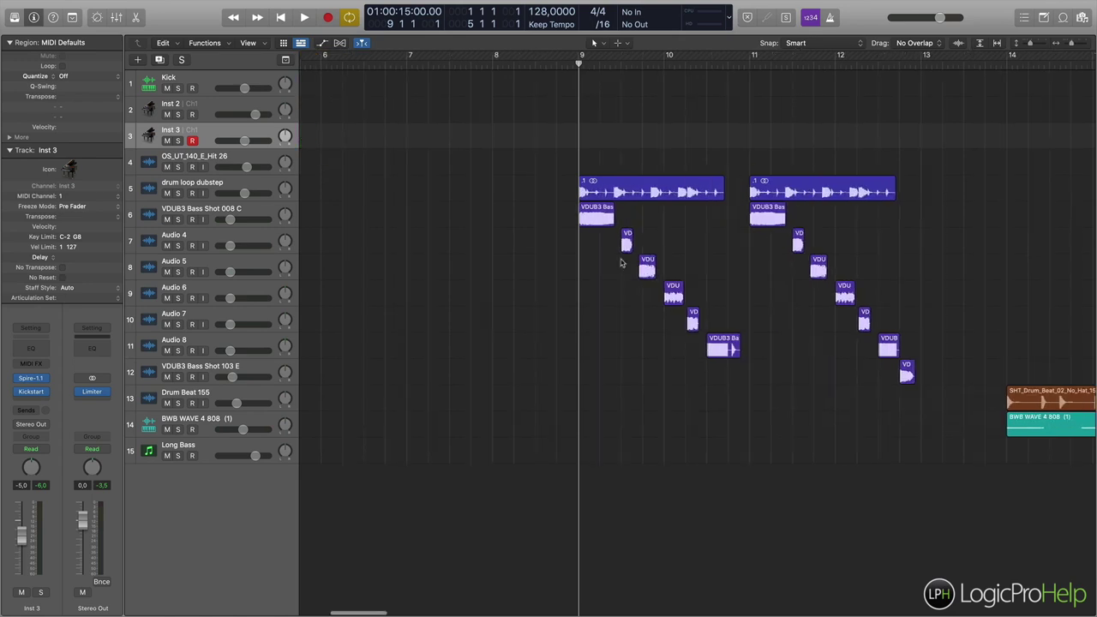
scroll(605, 268, right, 3)
scroll(604, 268, right, 1)
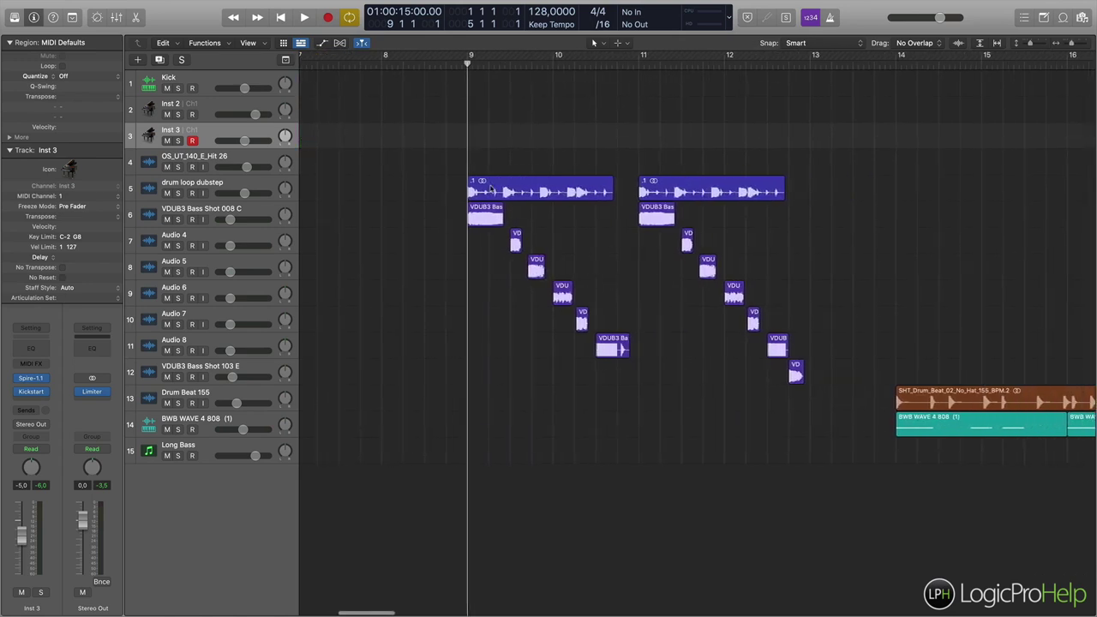
drag(541, 16, 542, 0)
- Set the cycle range to the two drum loop dubstep regions from bar 9 to 13 and play the section
drag(544, 144, 717, 193)
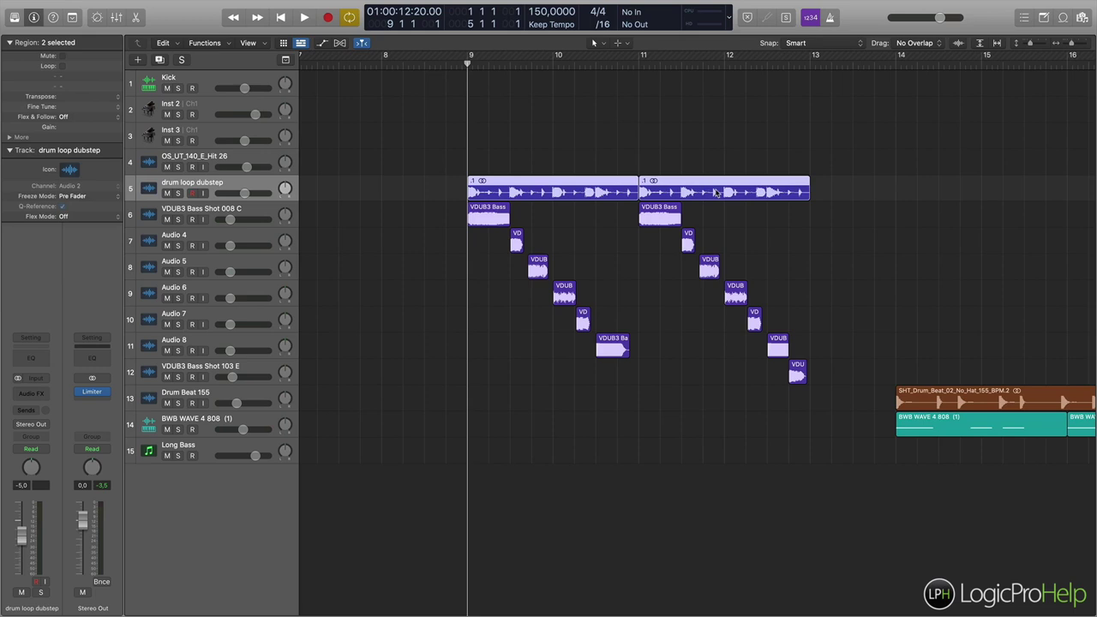
key(super+u)
key(space)
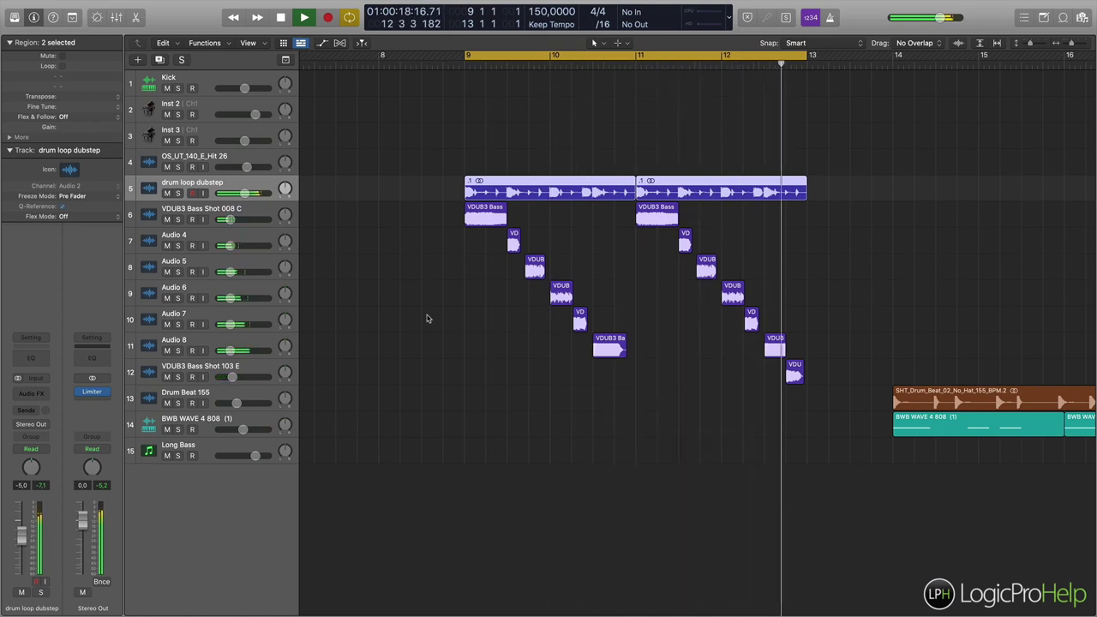
key(space)
click(464, 67)
key(space)
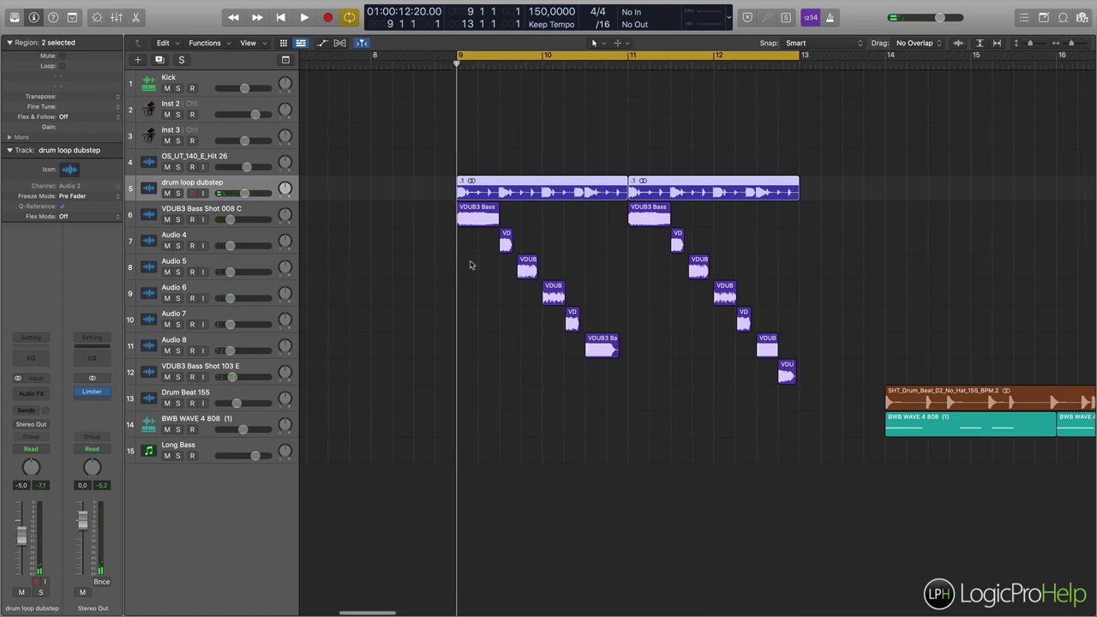
- Audition the drum loop dubstep track in solo, then unsolo it and return the playhead to bar 9
click(179, 193)
key(space)
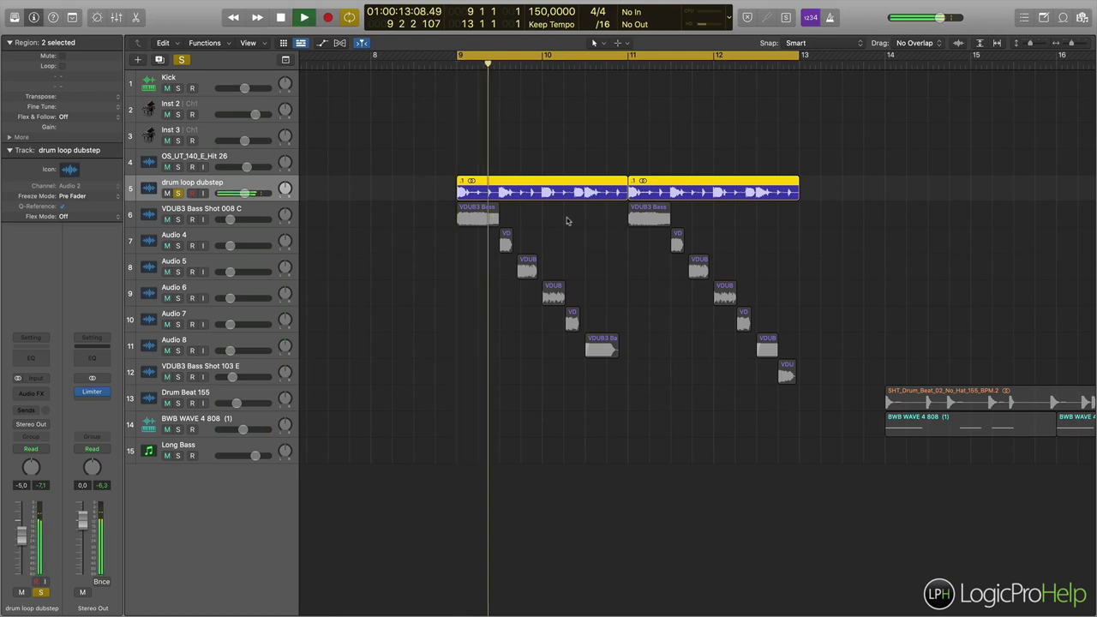
key(space)
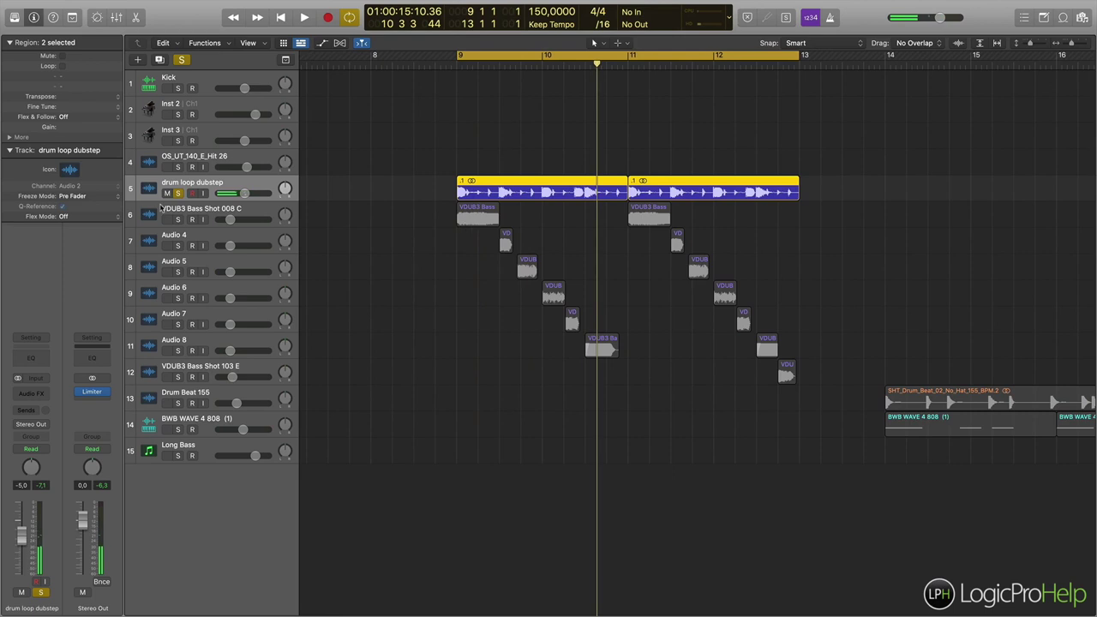
key(ctrl+s)
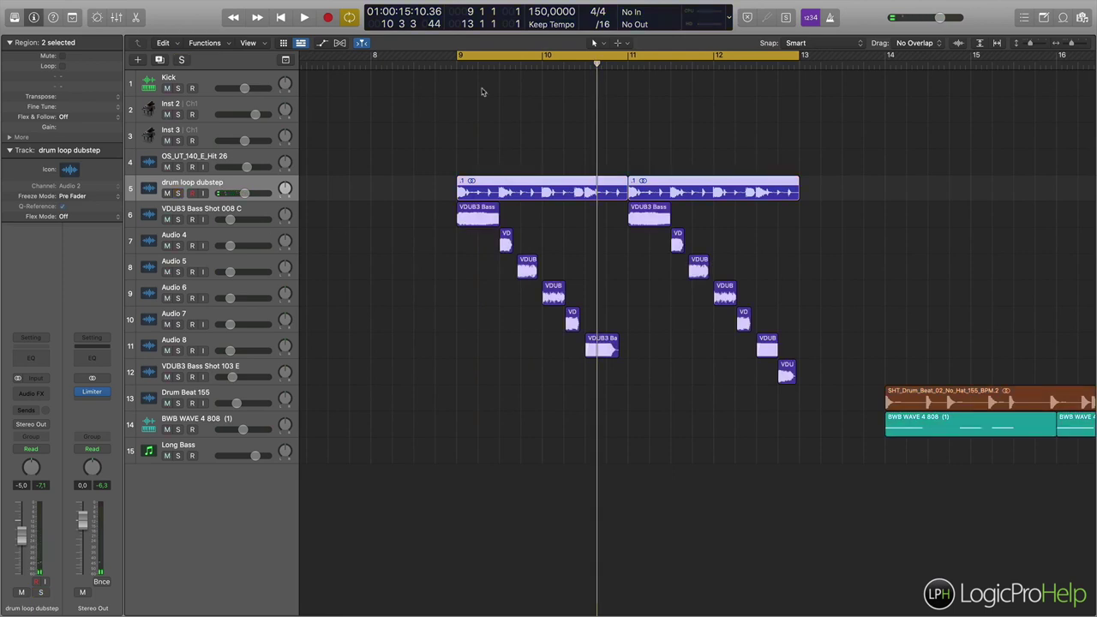
click(461, 60)
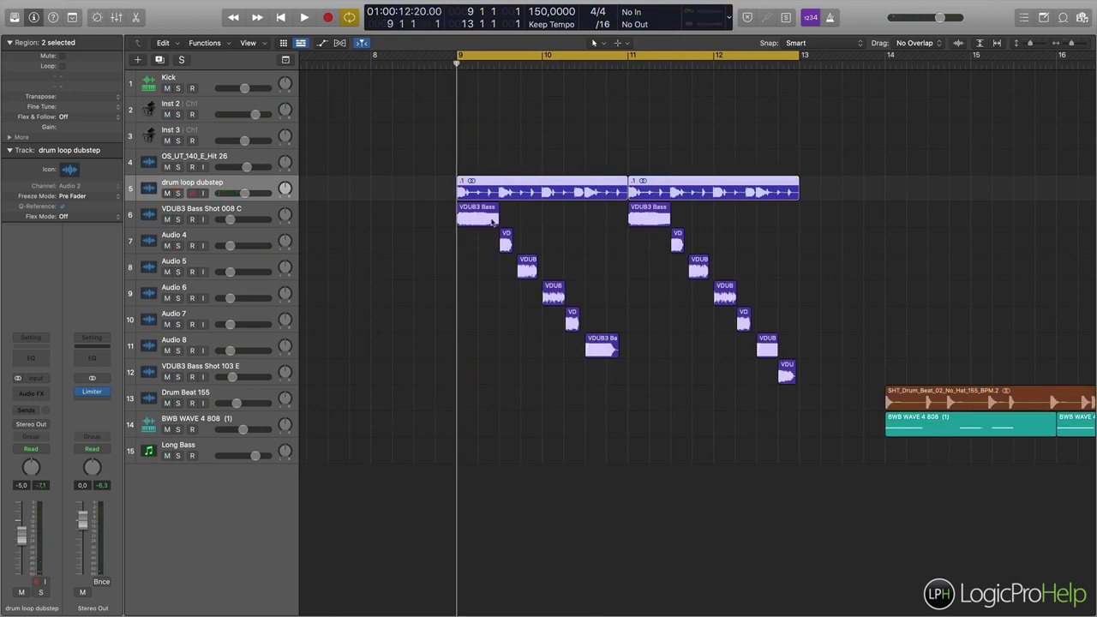
- Audition the VDUB3 Bass Shot 008 C track in solo, then turn its solo off
click(262, 214)
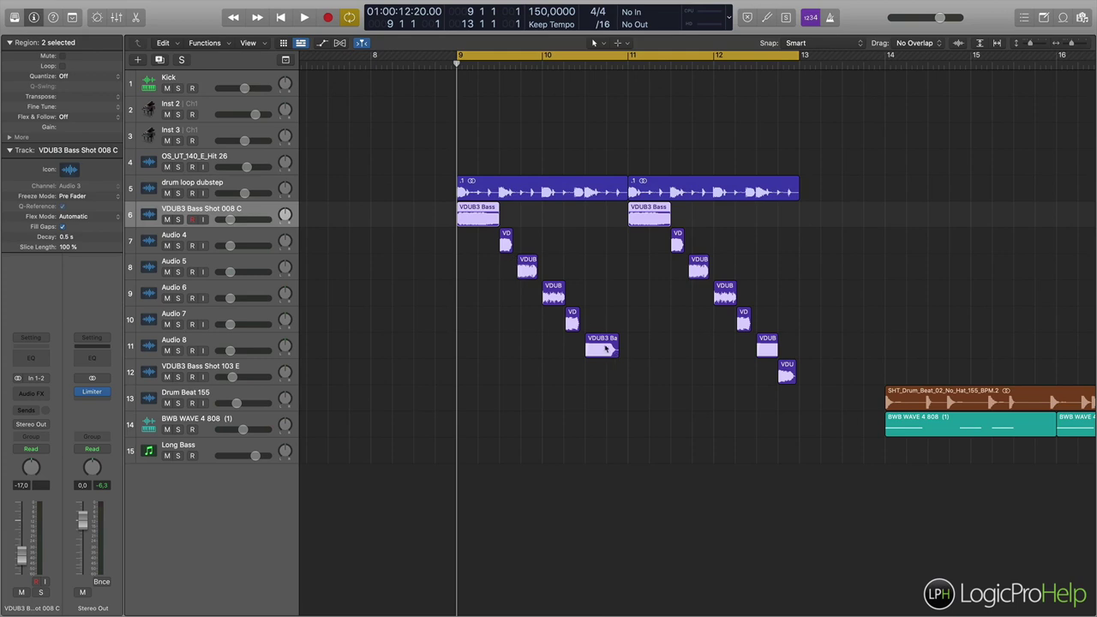
click(177, 219)
key(space)
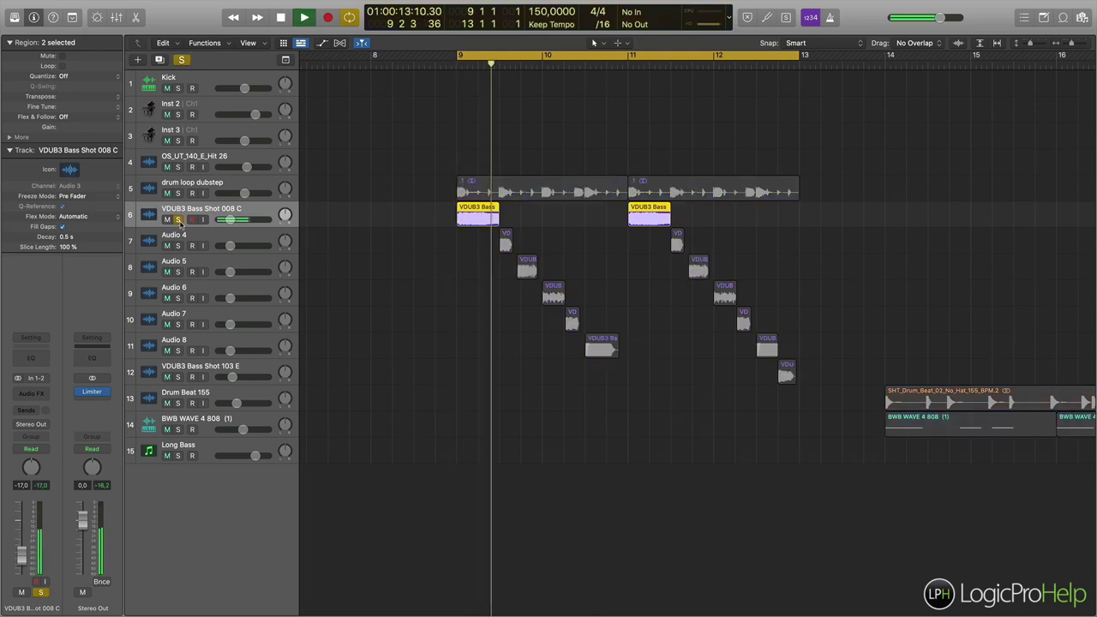
key(space)
click(177, 219)
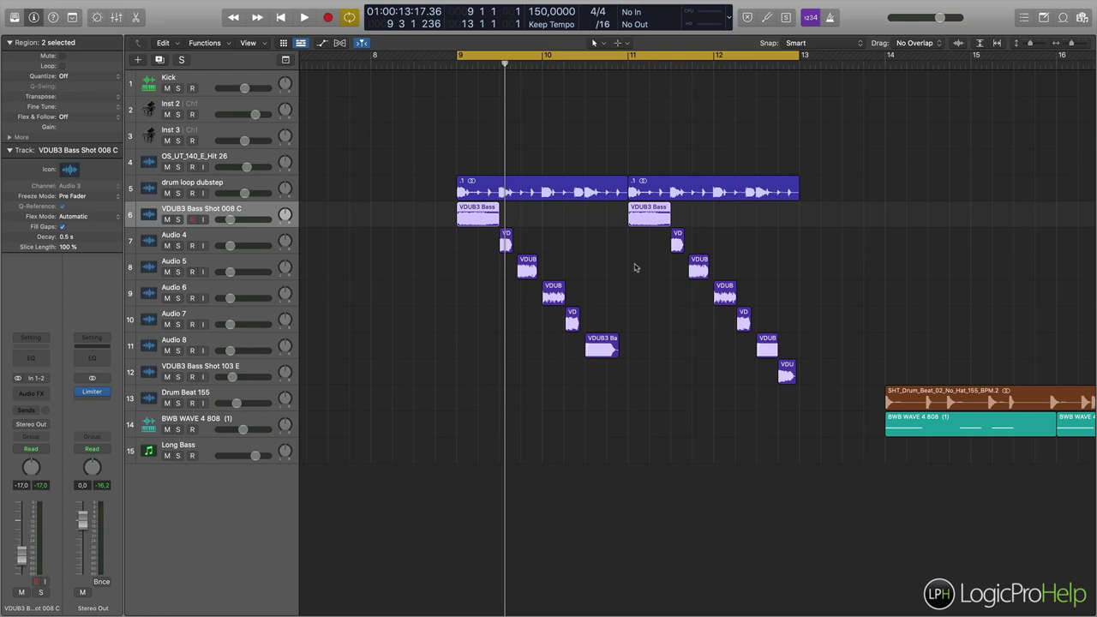
- Place the playhead at bar 10 beat 3 and select the bass shot region starting there on the Audio 8 track
click(583, 64)
key(super+Right)
key(super+Right)
key(super+Right)
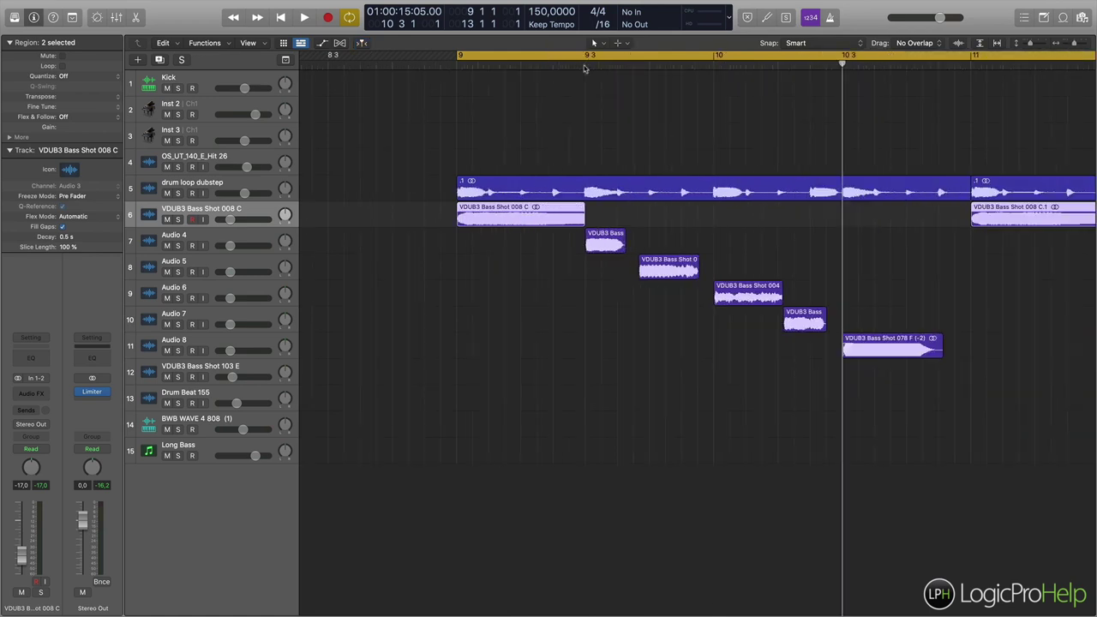
scroll(838, 385, right, 5)
click(725, 342)
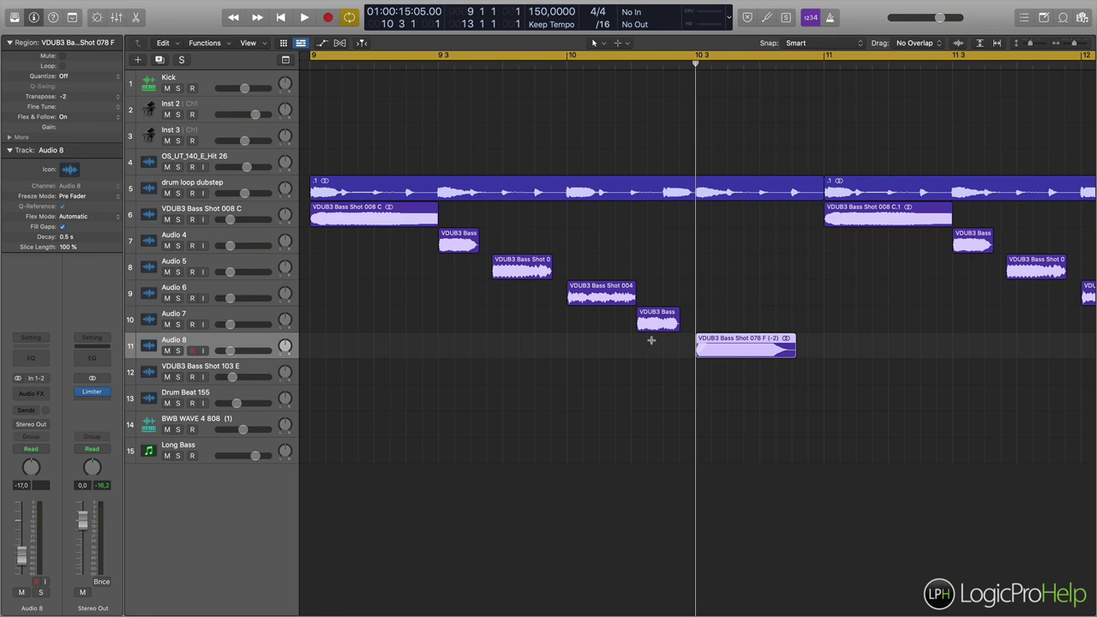
- Select the six bass shot regions in bars 9 to 11, select the VDUB3 Bass Shot 103 E region, and place the playhead at bar 10
key(cmd+Left)
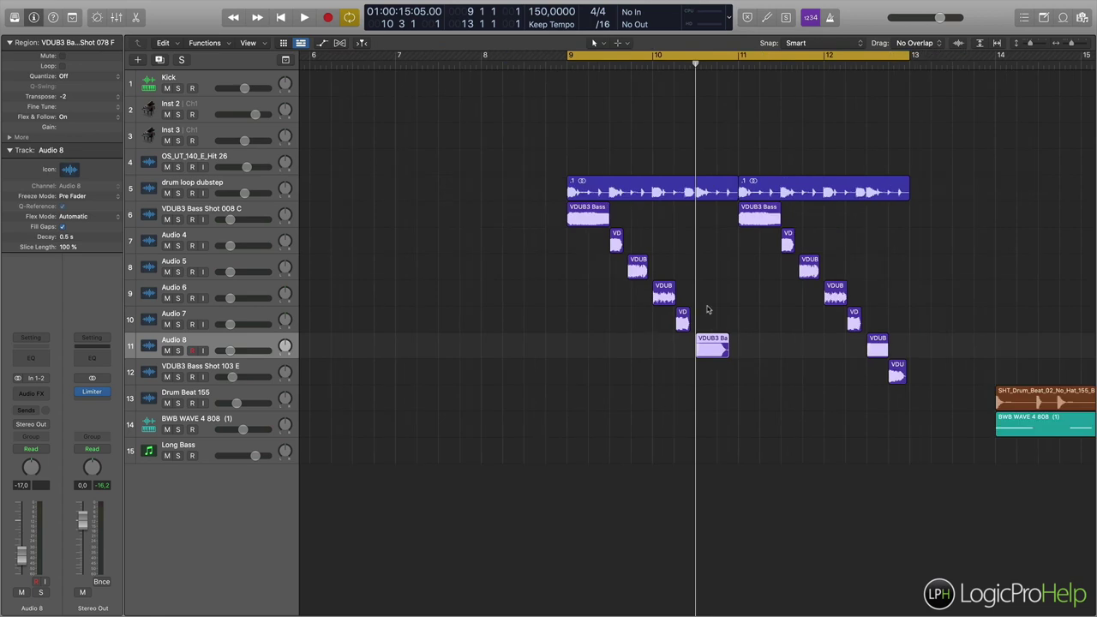
scroll(711, 310, right, 5)
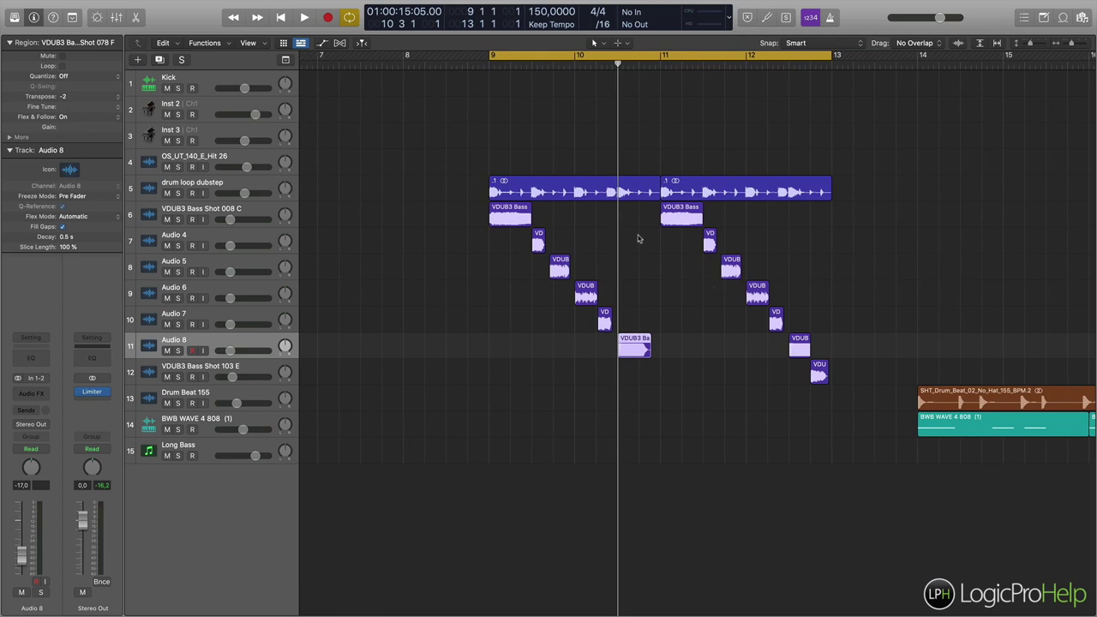
drag(654, 211, 478, 359)
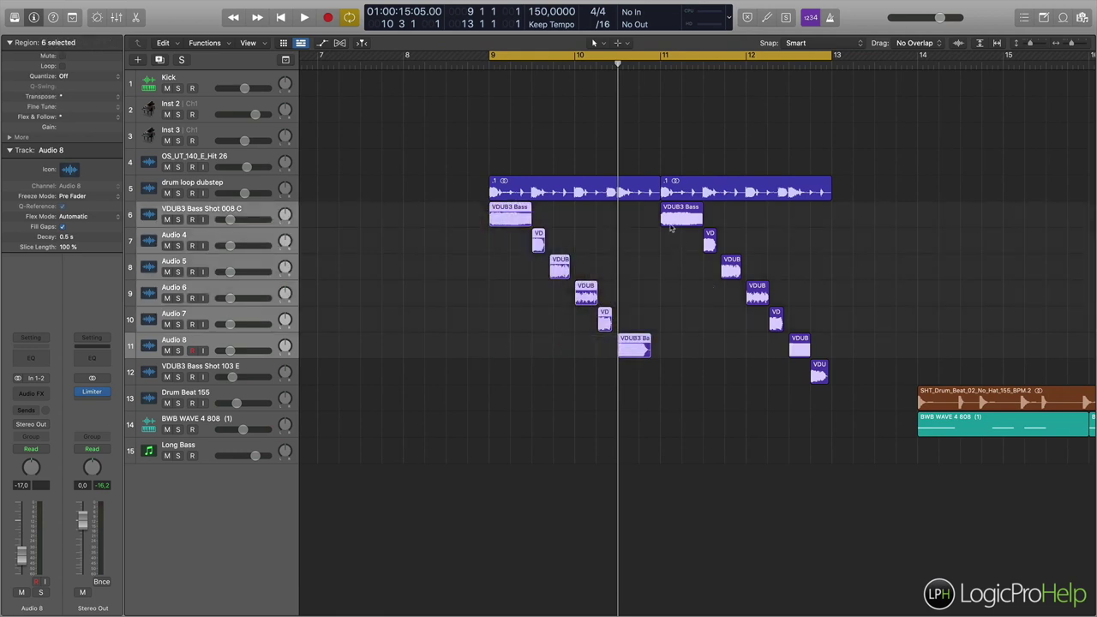
click(819, 374)
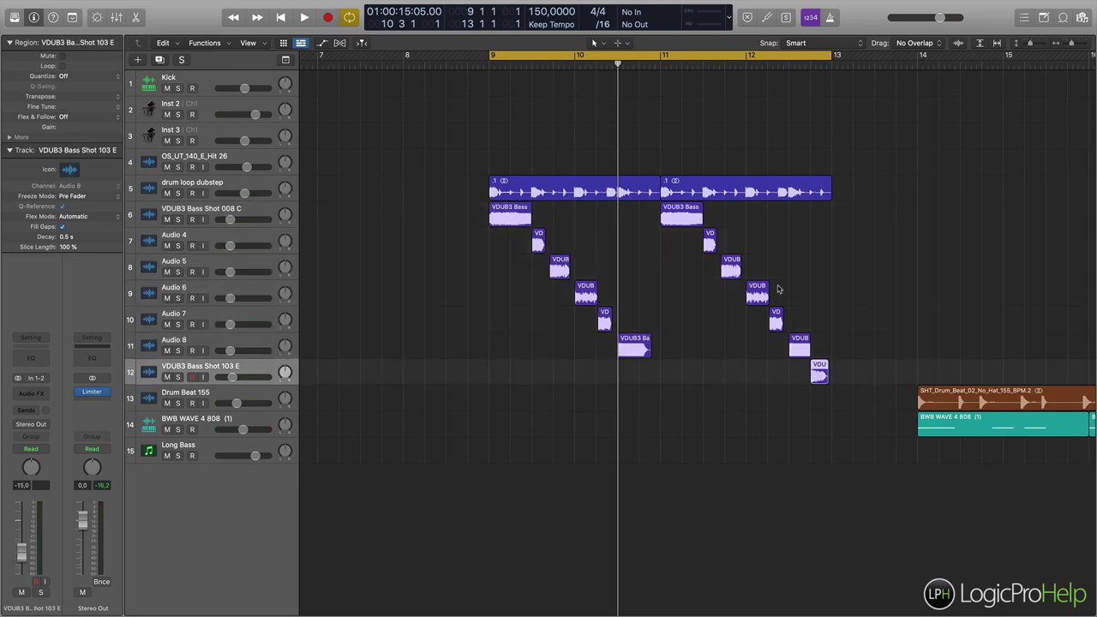
scroll(778, 289, right, 5)
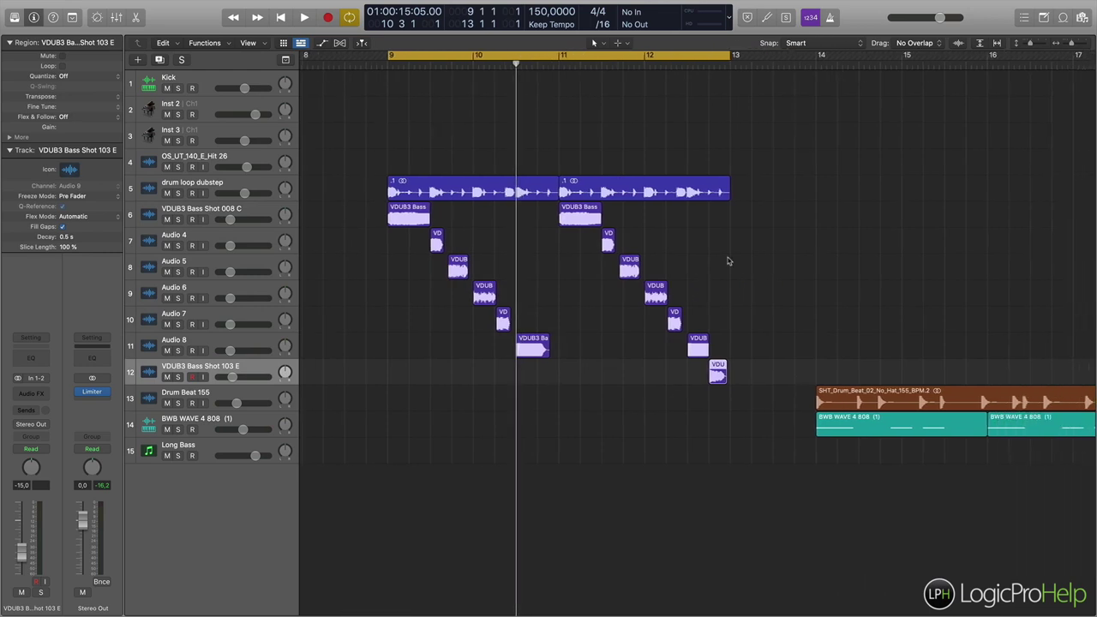
click(476, 66)
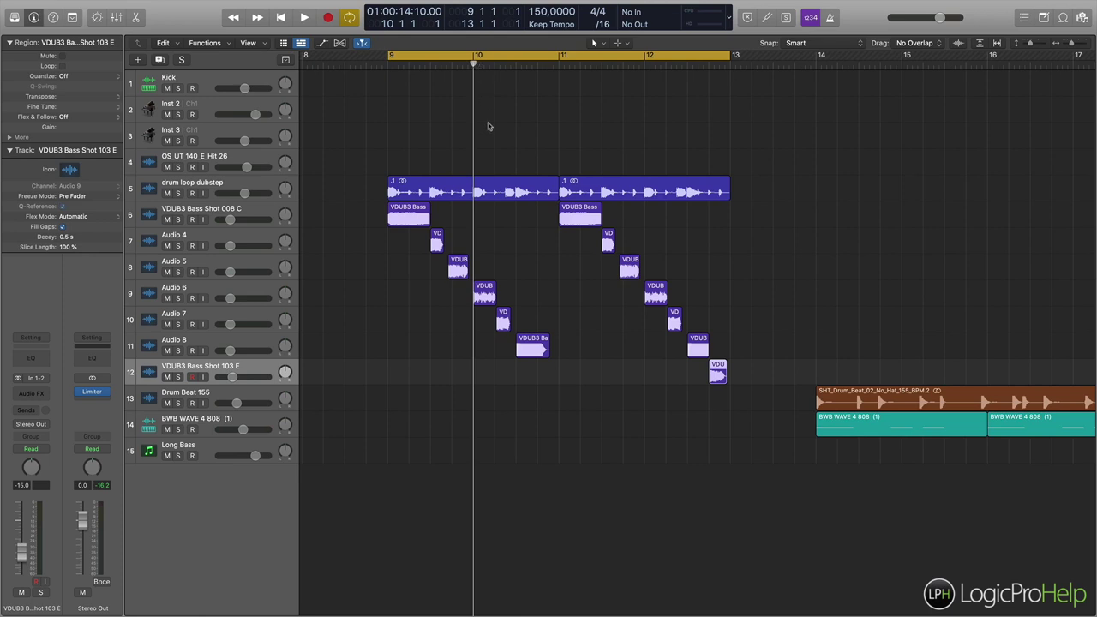
scroll(446, 189, left, 1)
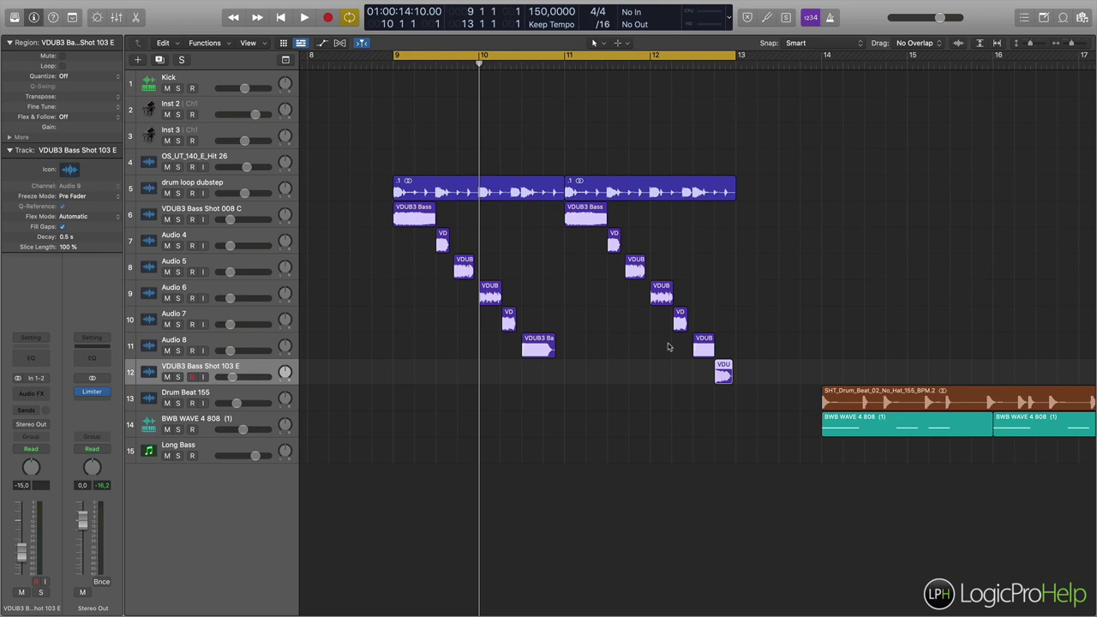
- Highlight the hit regions in bars 1 to 5, the bass shots in bars 9 to 13, and the Bass regions on Inst 2 and Inst 3
key(super+Left)
key(super+Left)
key(super+Left)
key(super+Left)
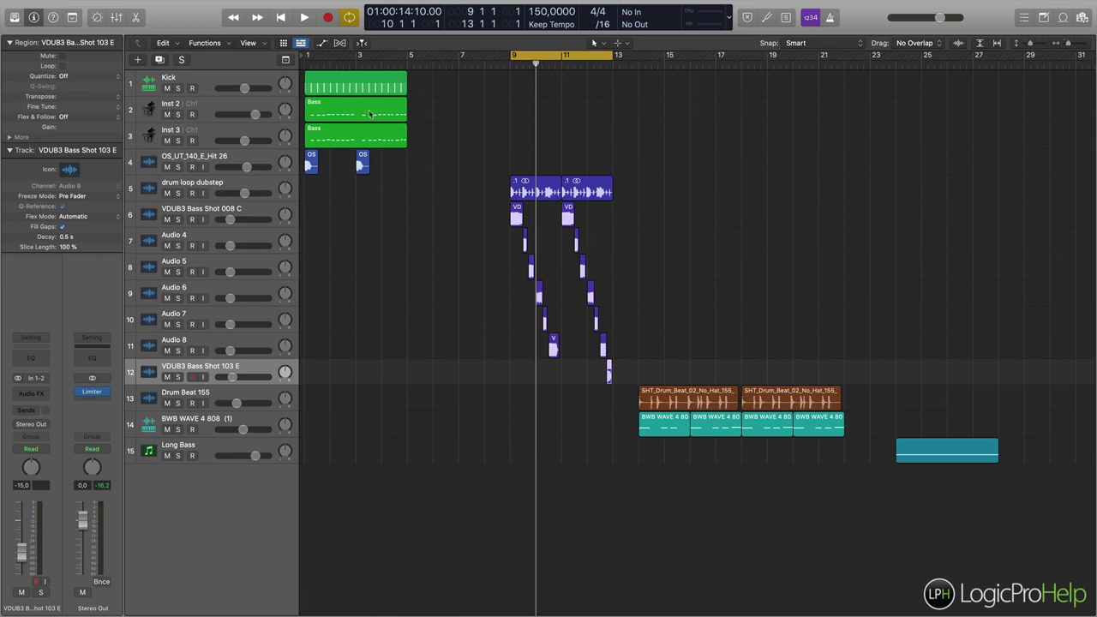
drag(406, 171, 278, 161)
drag(471, 209, 739, 377)
drag(467, 135, 339, 118)
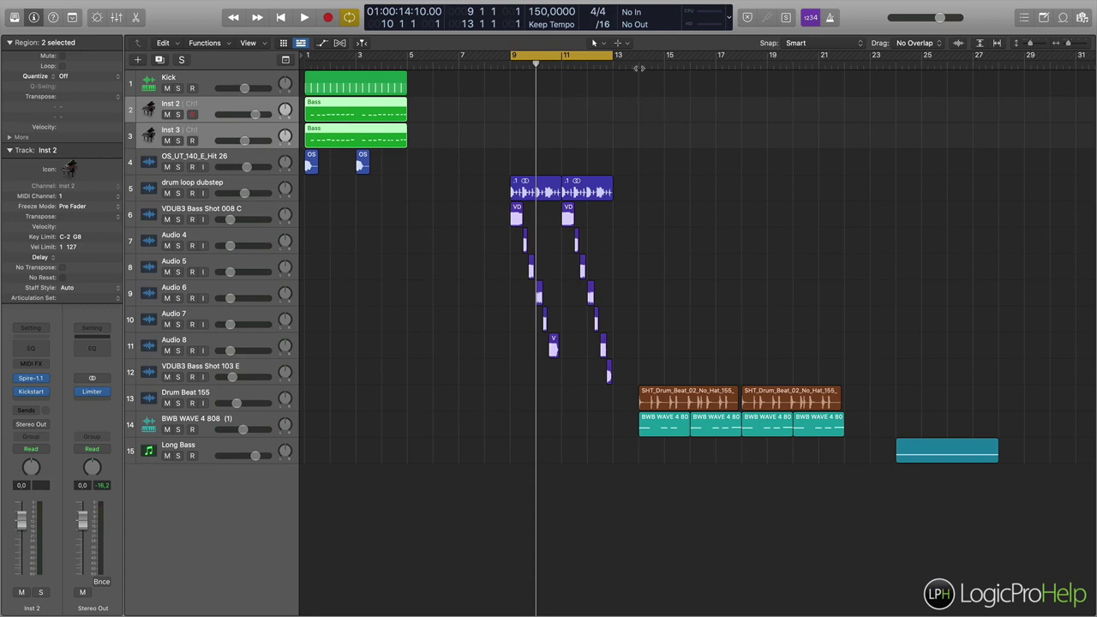
- Deselect the regions, place the playhead at bar 14 and set the project tempo to 155
click(602, 168)
click(638, 66)
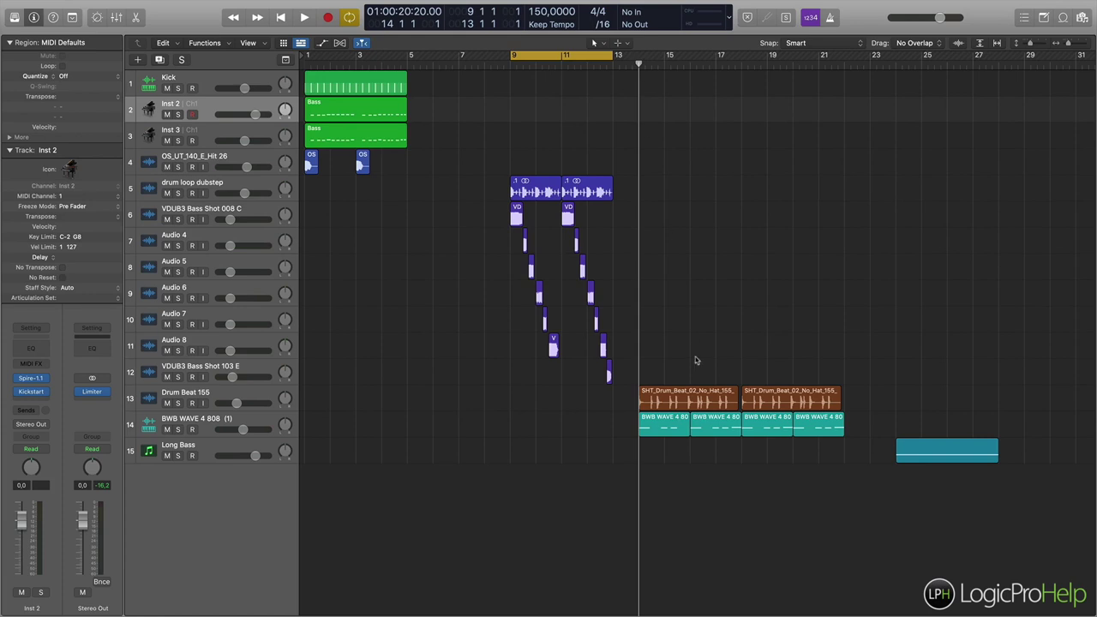
drag(551, 17, 551, 11)
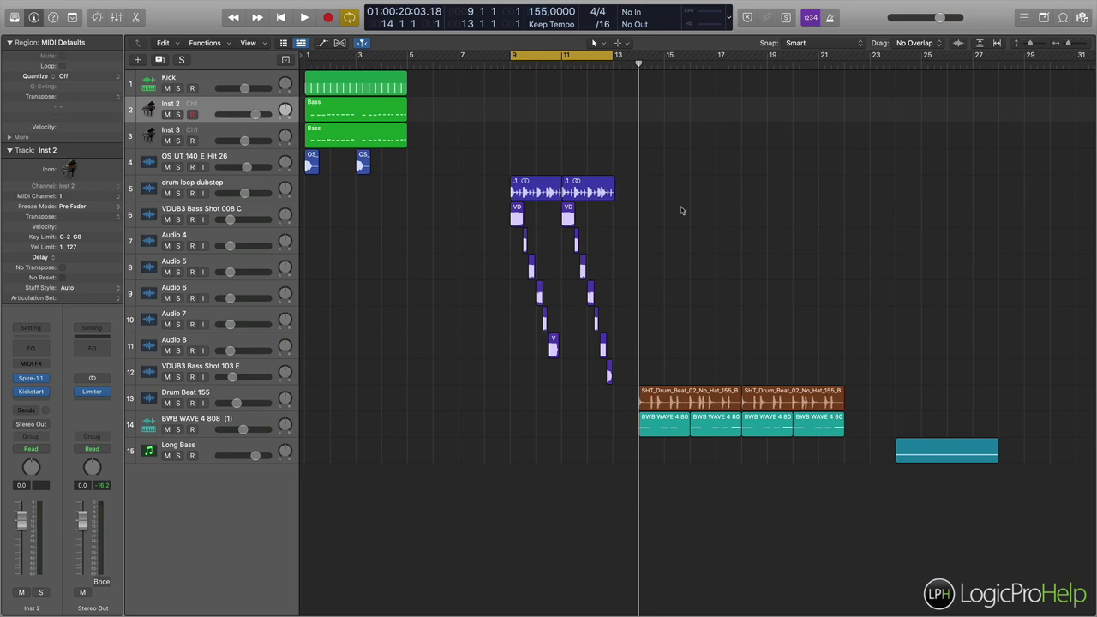
- Set the cycle range to the two regions on the Drum Beat 155 track, from bar 14 to 22
key(super+Right)
key(super+Right)
key(super+Right)
key(super+Right)
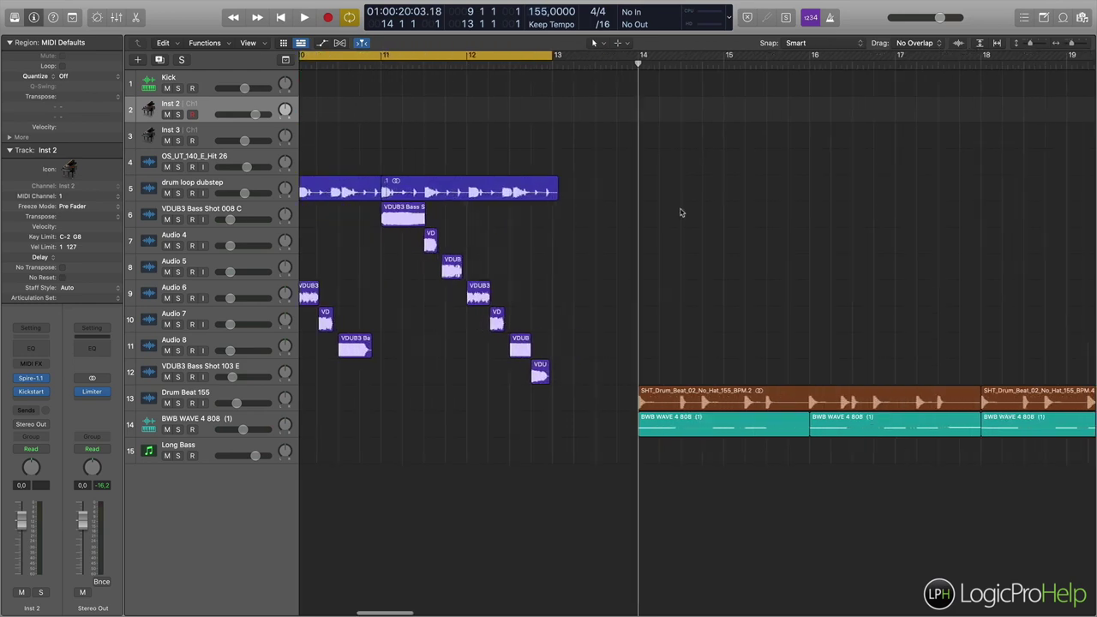
key(super+Left)
key(super+Left)
key(super+Left)
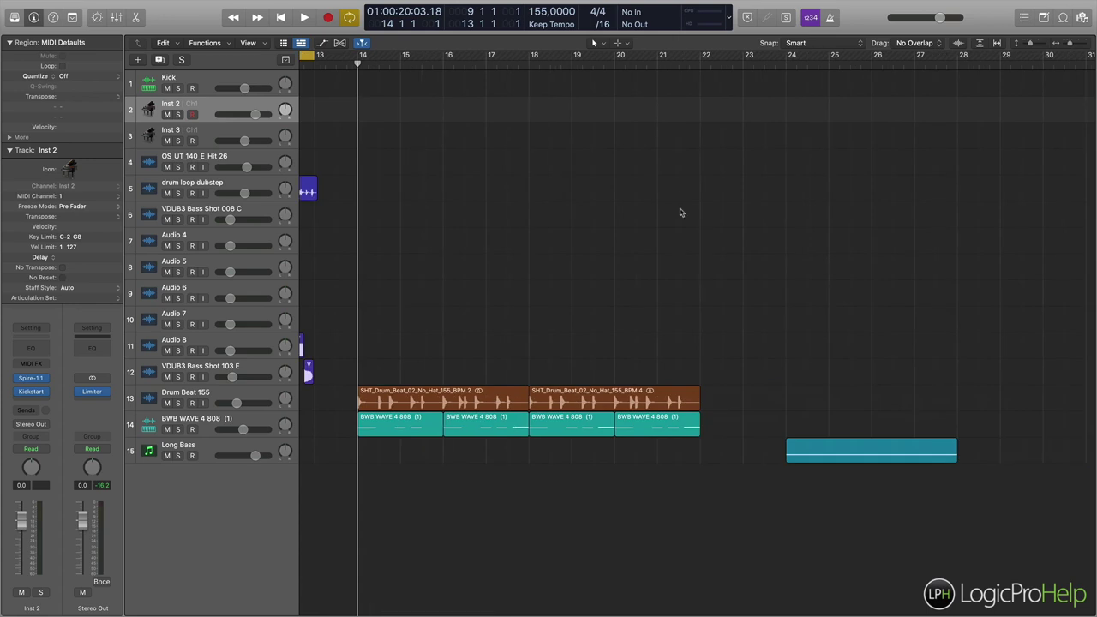
scroll(644, 225, right, 1)
scroll(624, 235, right, 1)
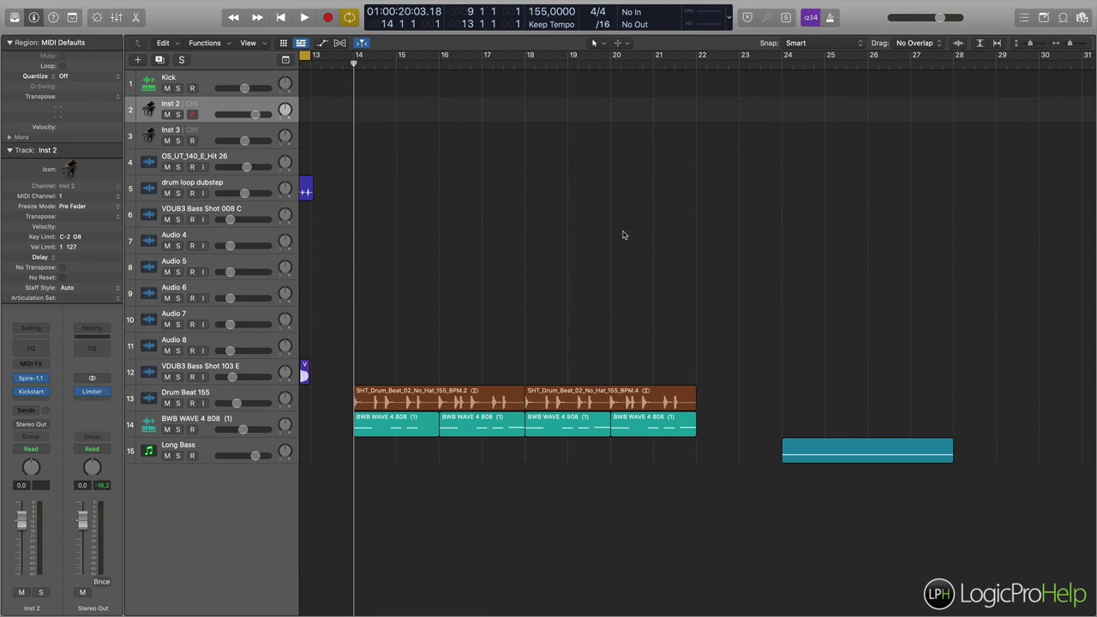
drag(409, 346, 647, 410)
key(super+u)
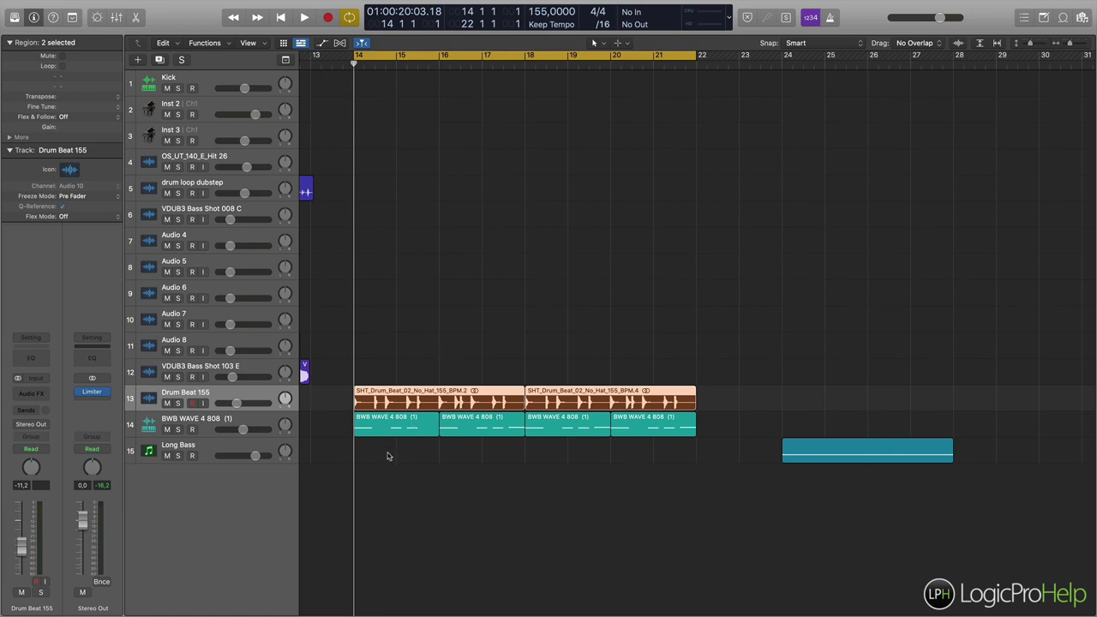
- Play the cycled section, raise the Drum Beat 155 track volume to -6.0 dB while listening, and stop playback
key(space)
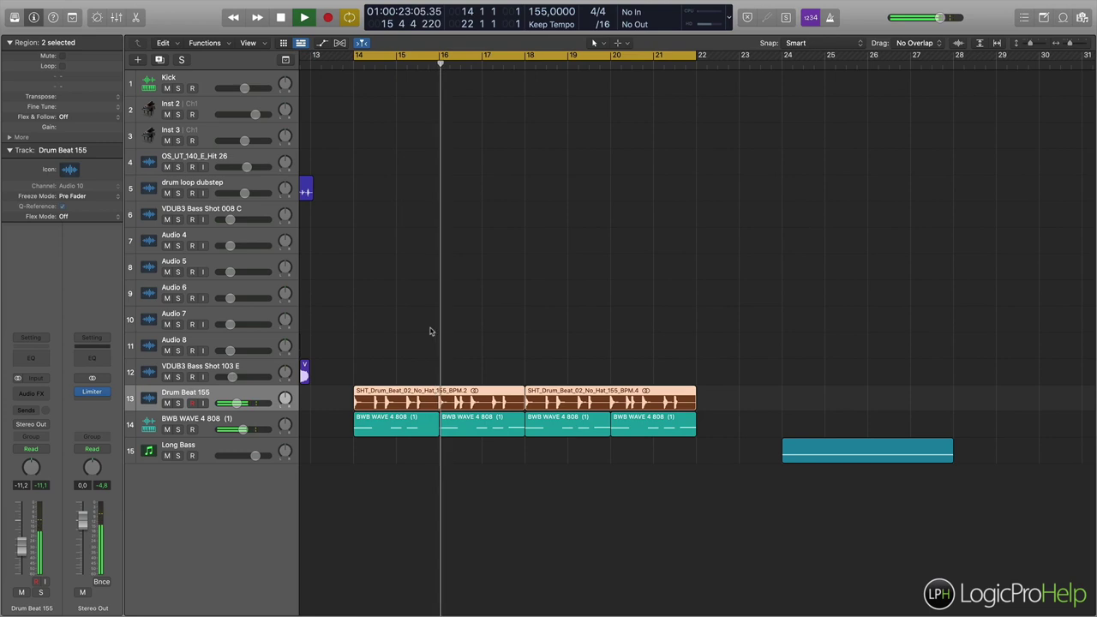
drag(236, 403, 242, 403)
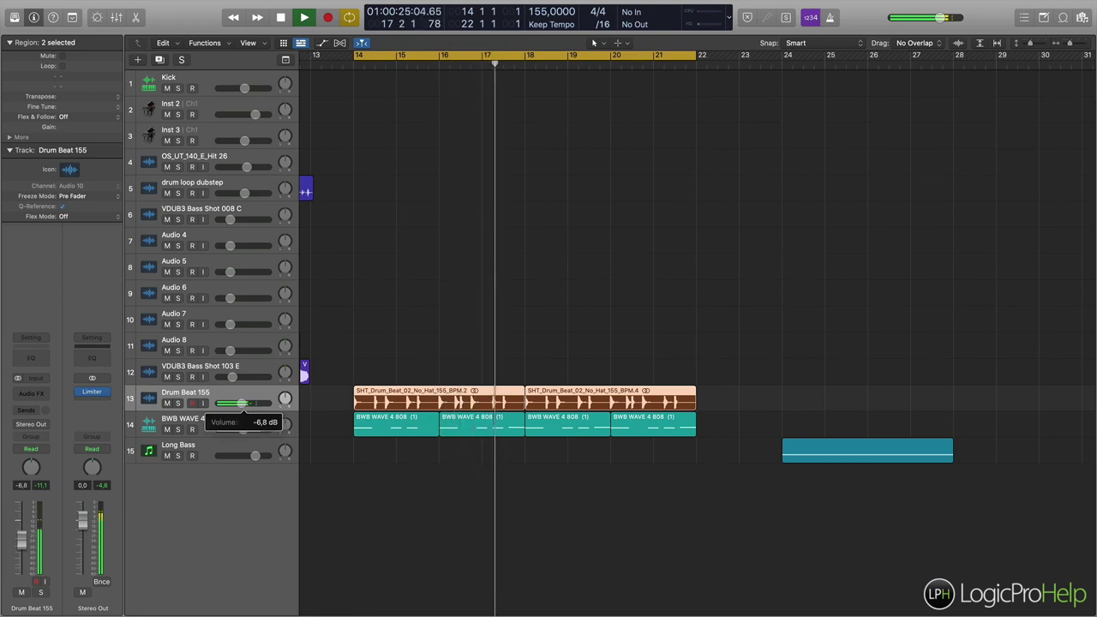
drag(242, 402, 263, 406)
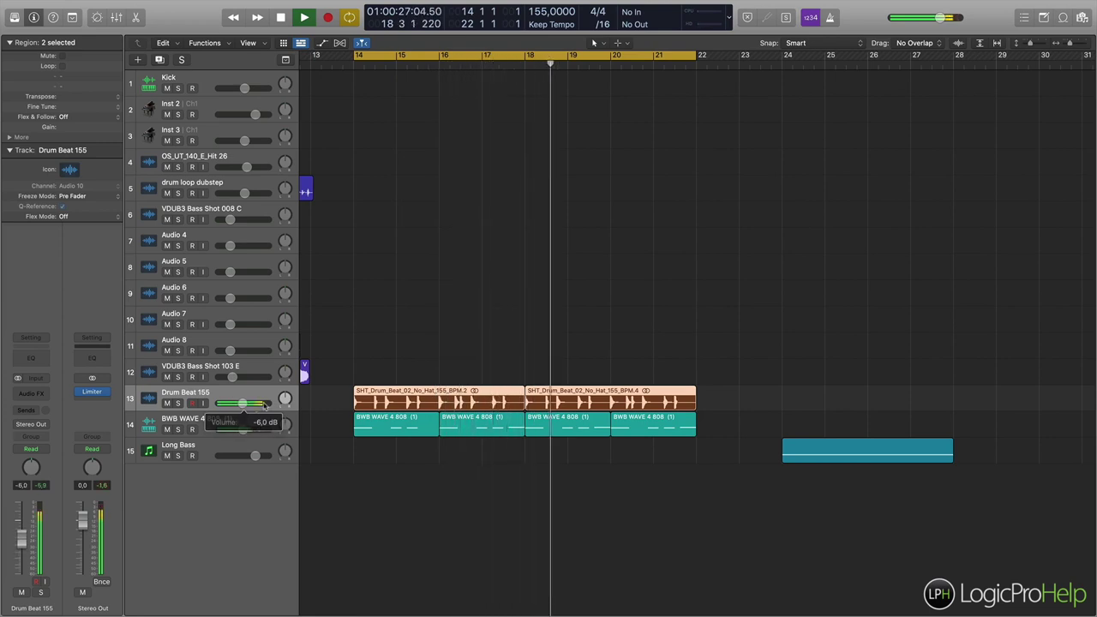
scroll(468, 360, right, 1)
click(470, 360)
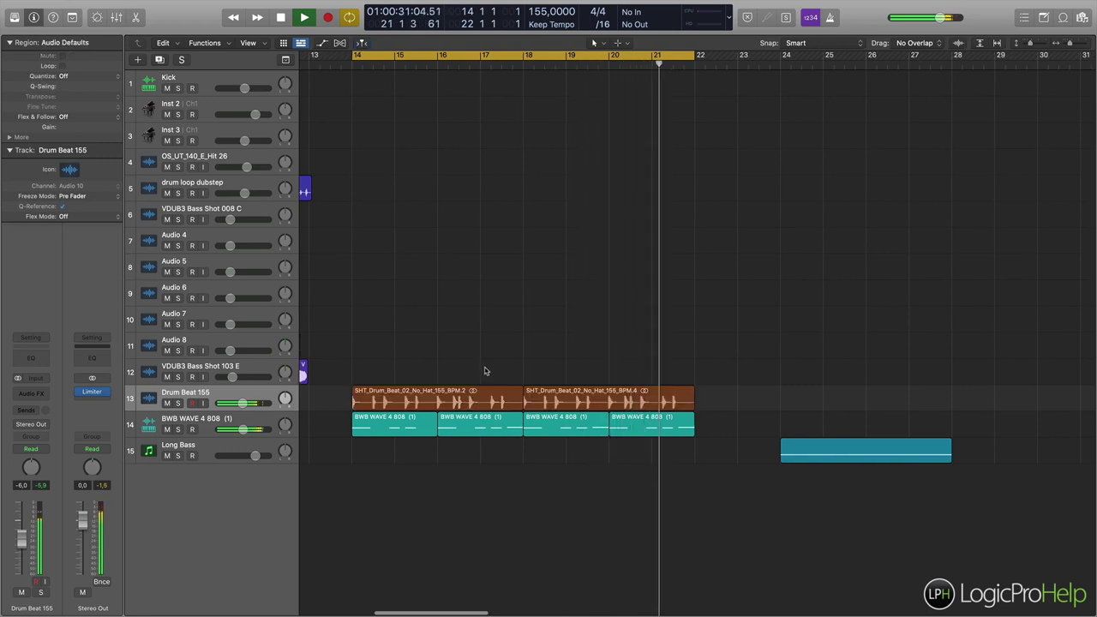
key(space)
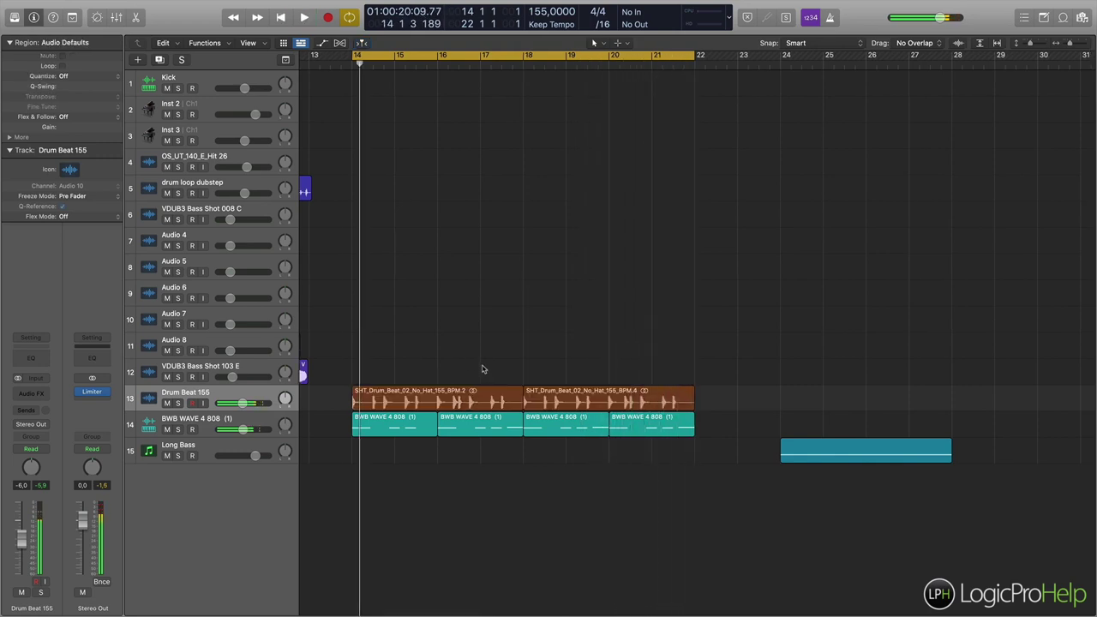
- Audition the Drum Beat 155 track in solo from bar 14, then turn its solo off
click(352, 65)
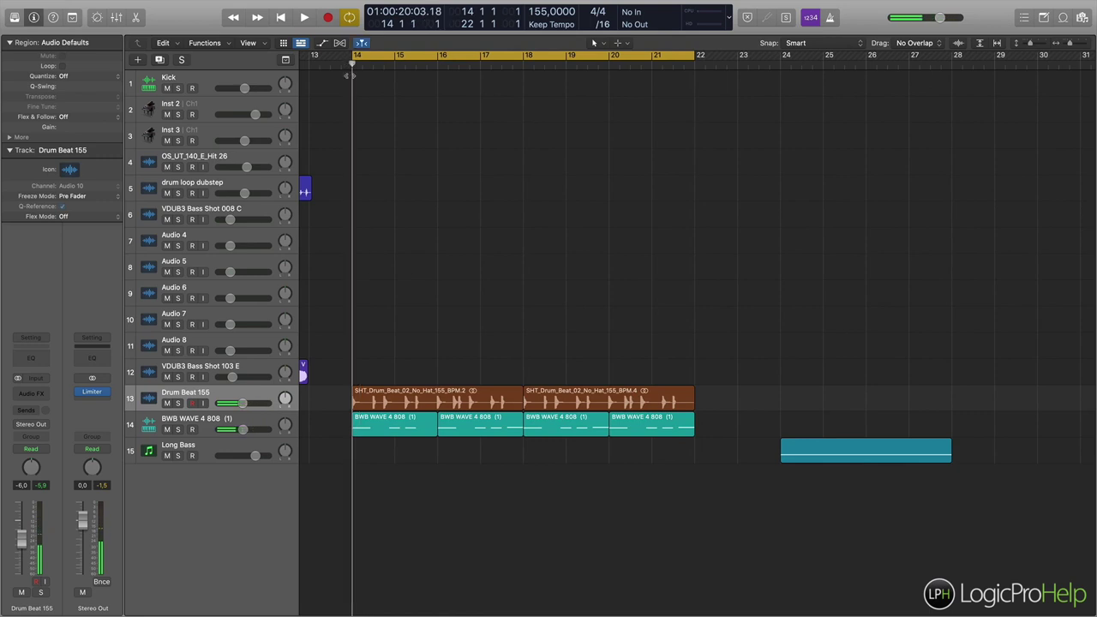
click(178, 403)
key(space)
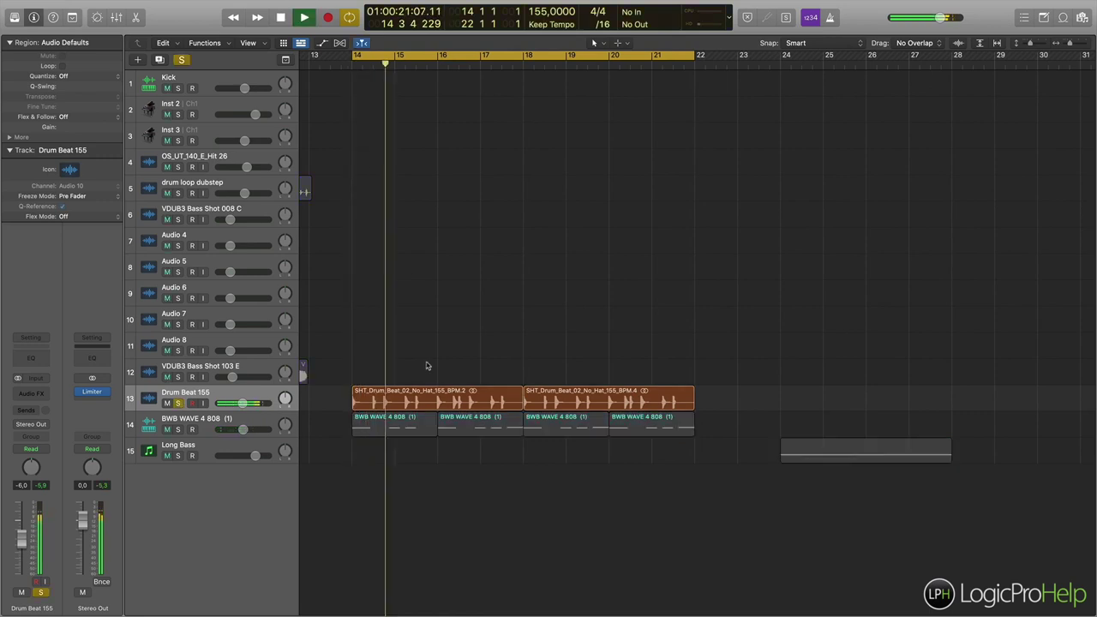
key(space)
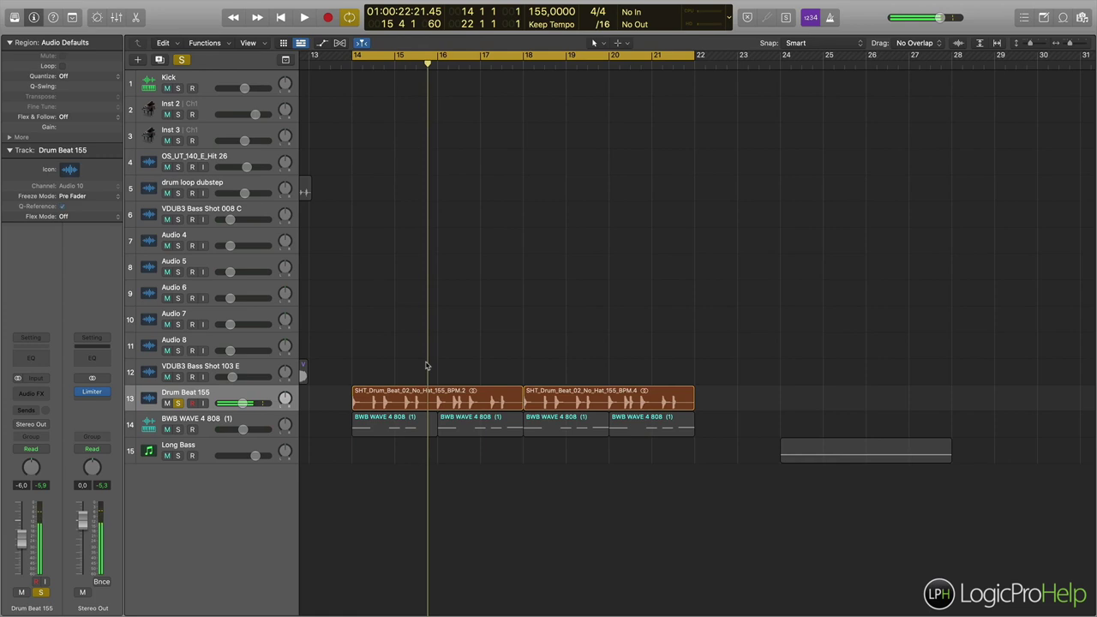
click(177, 403)
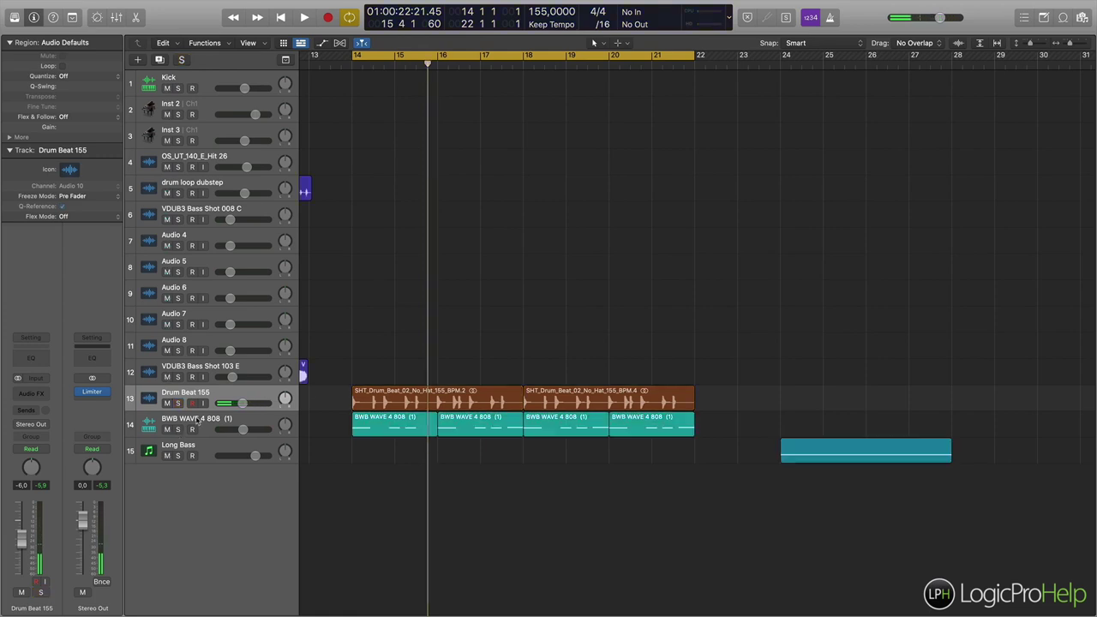
- Select the BWB WAVE 4 808 track, view its sample in the Quick Sampler and close the plug-in window
click(195, 419)
click(41, 380)
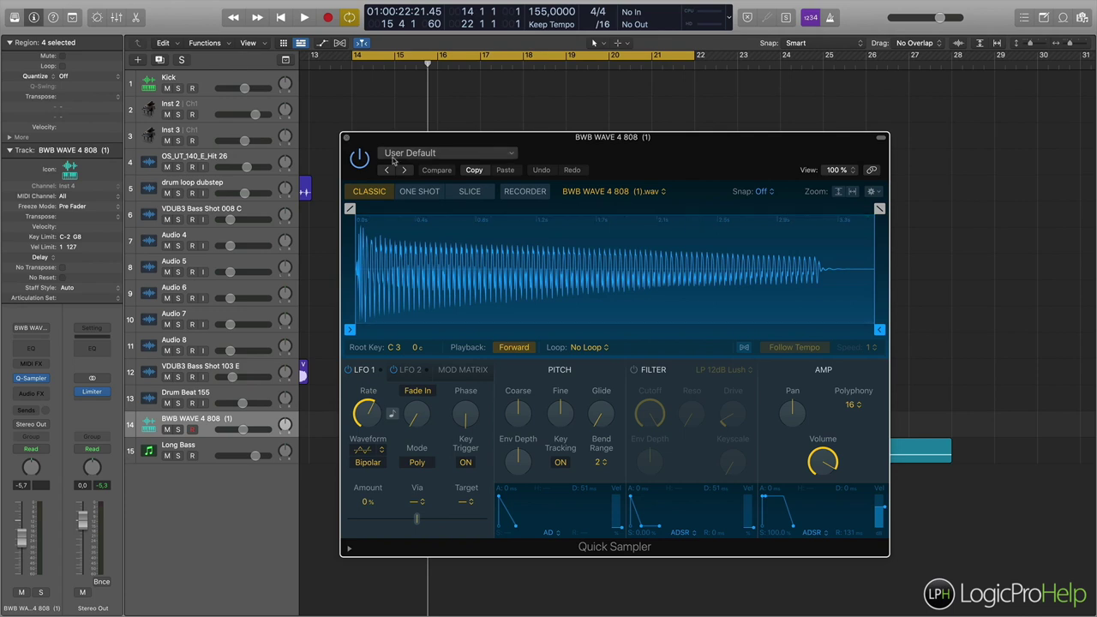
click(347, 139)
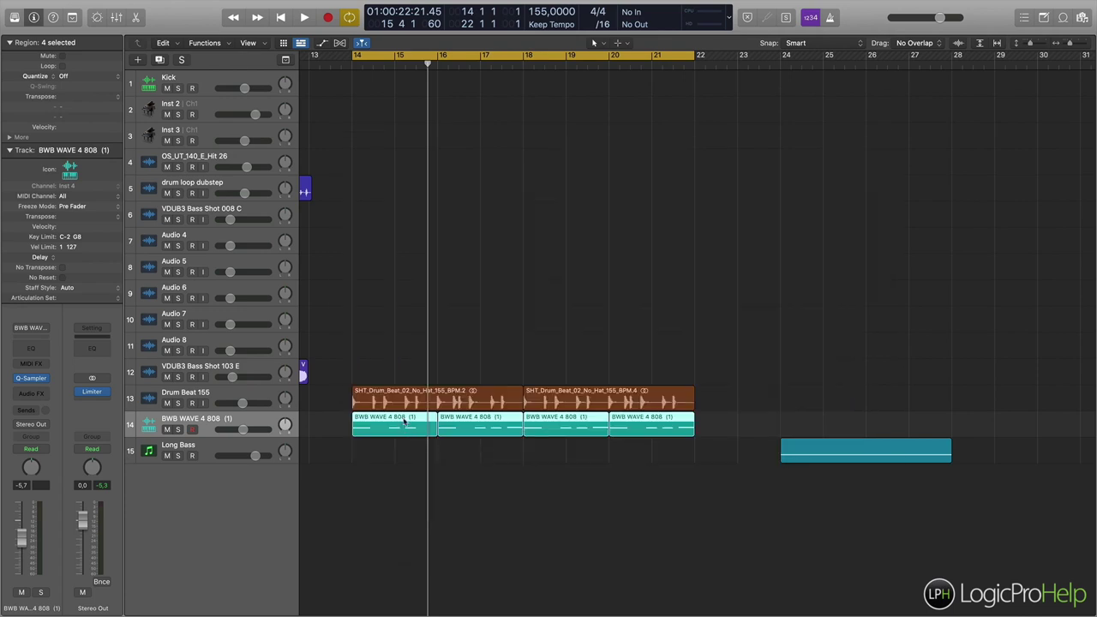
- Open the four BWB WAVE 4 808 regions in the Piano Roll, sound the G3 key and examine the notes from bar 14 to 22
double_click(404, 420)
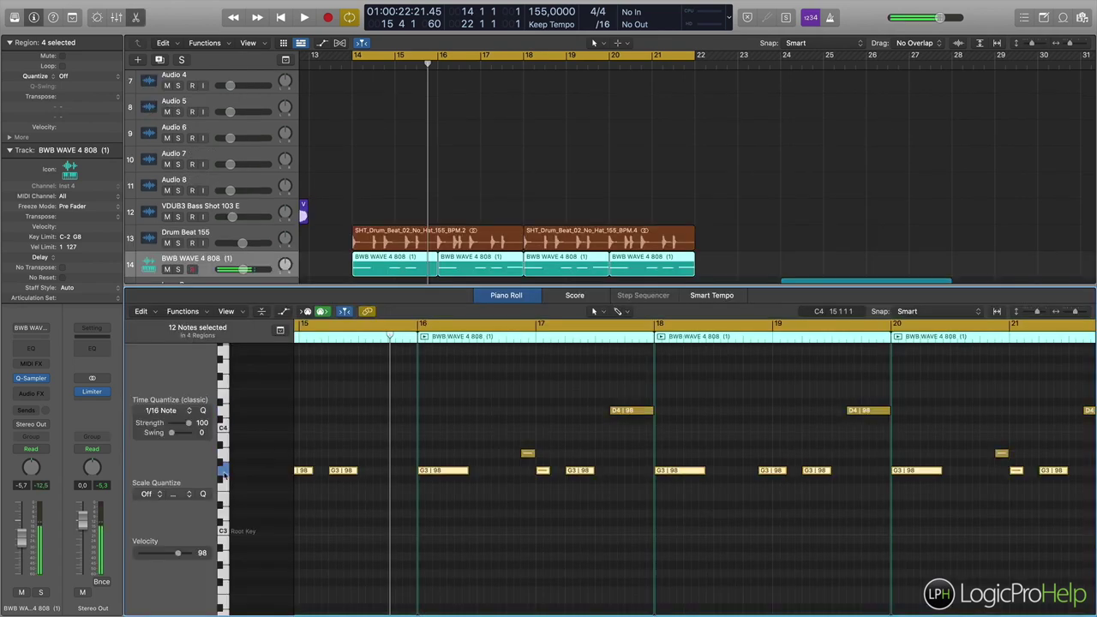
click(226, 461)
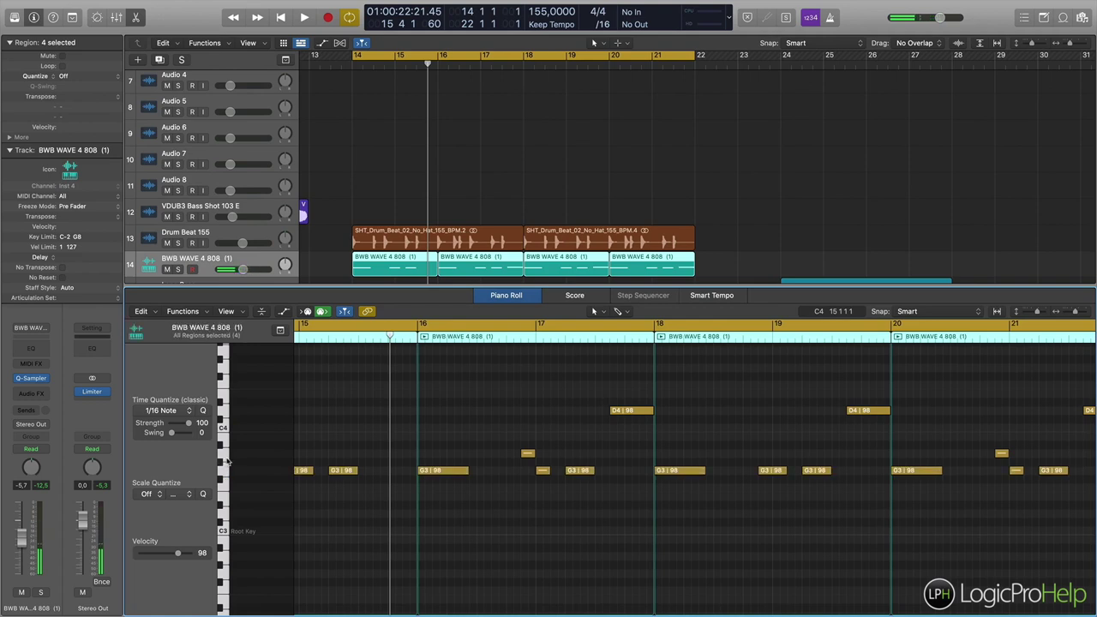
scroll(401, 429, left, 3)
scroll(400, 429, left, 5)
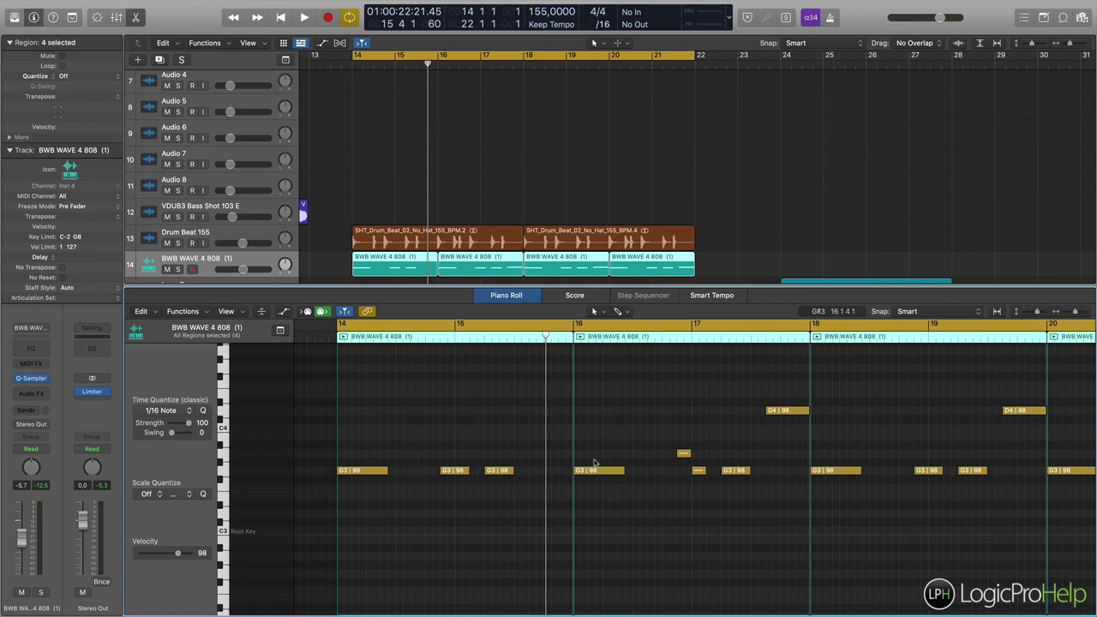
shift+click(625, 270)
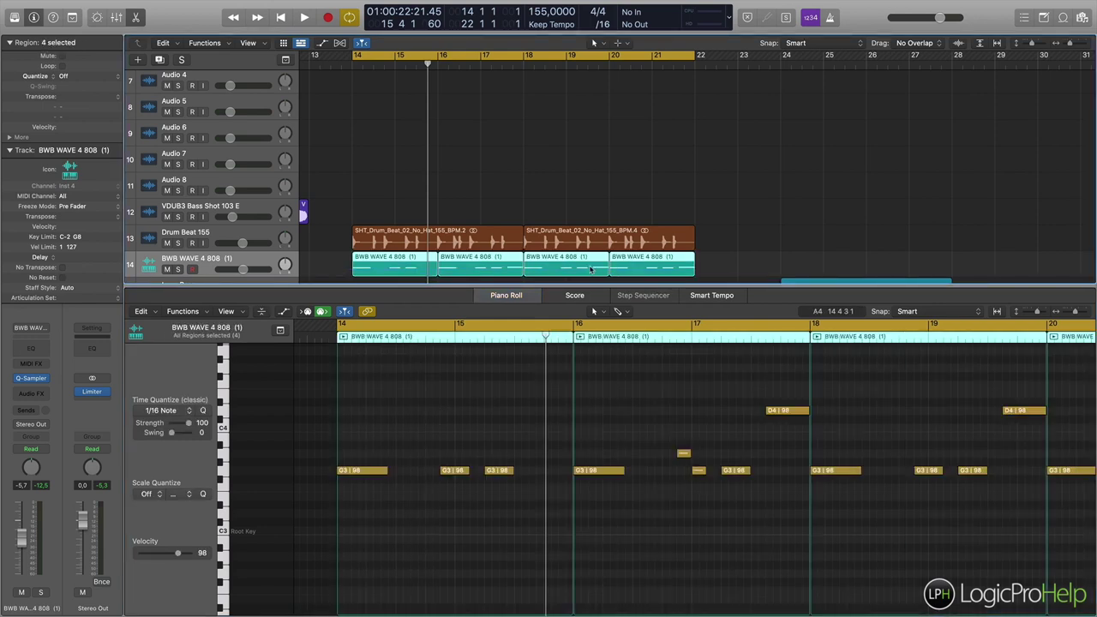
scroll(613, 380, right, 6)
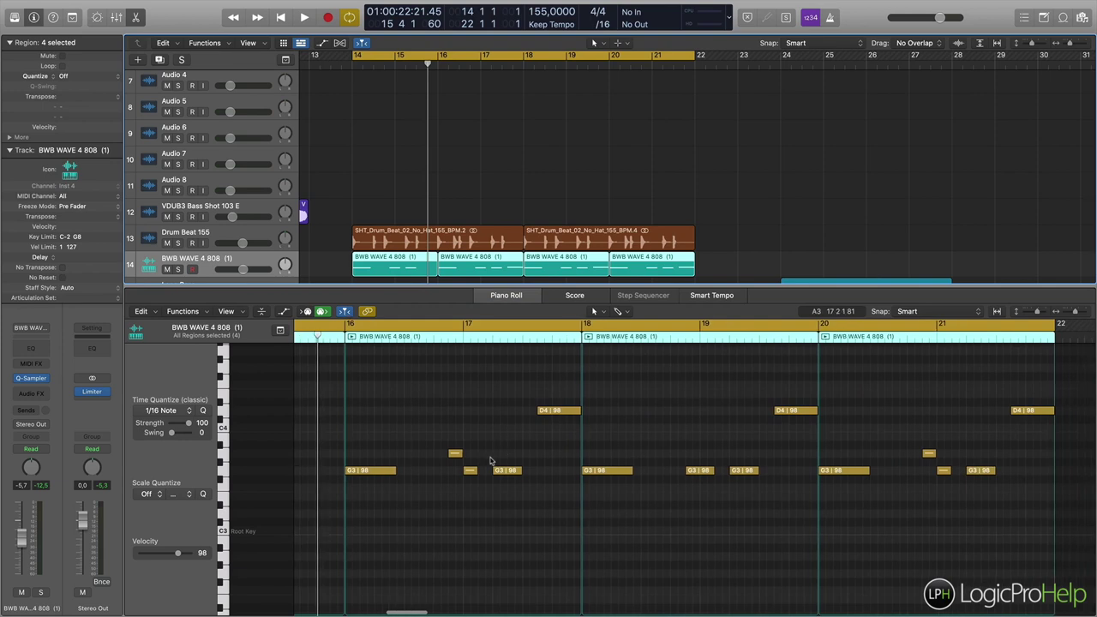
scroll(456, 410, left, 6)
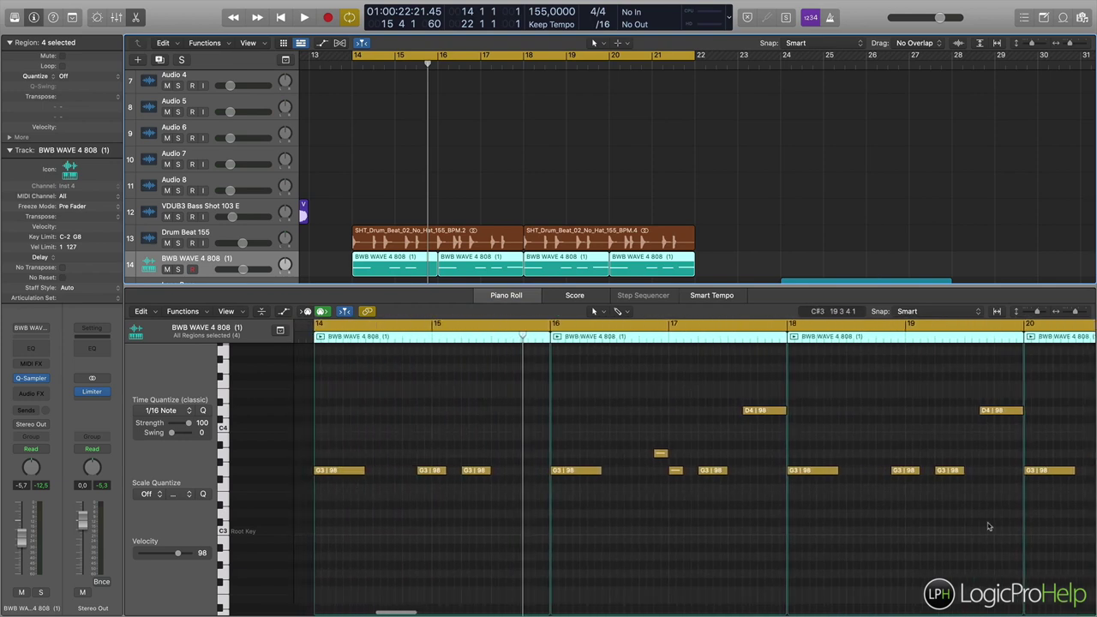
- Select the notes of the first 808 region, the matching notes of the third region, and the D4 note ending the third region
drag(330, 493, 490, 434)
drag(803, 424, 951, 527)
click(919, 440)
click(992, 409)
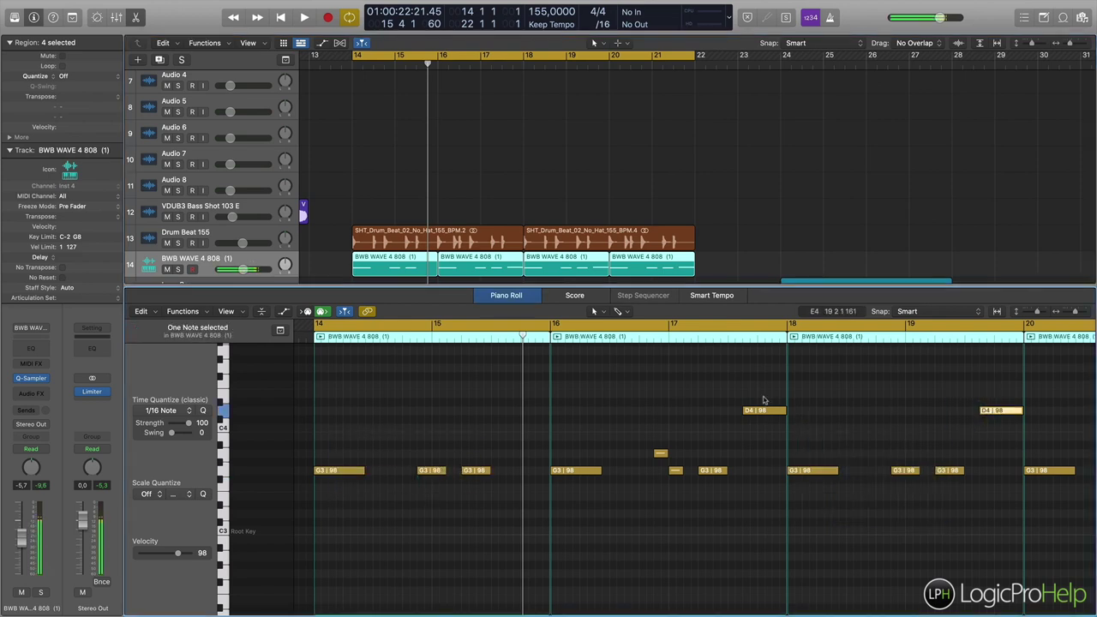
- Select the five notes of the second 808 region, then the five notes of the fourth region, to compare their patterns
drag(594, 391, 727, 520)
scroll(725, 519, right, 5)
scroll(725, 518, right, 4)
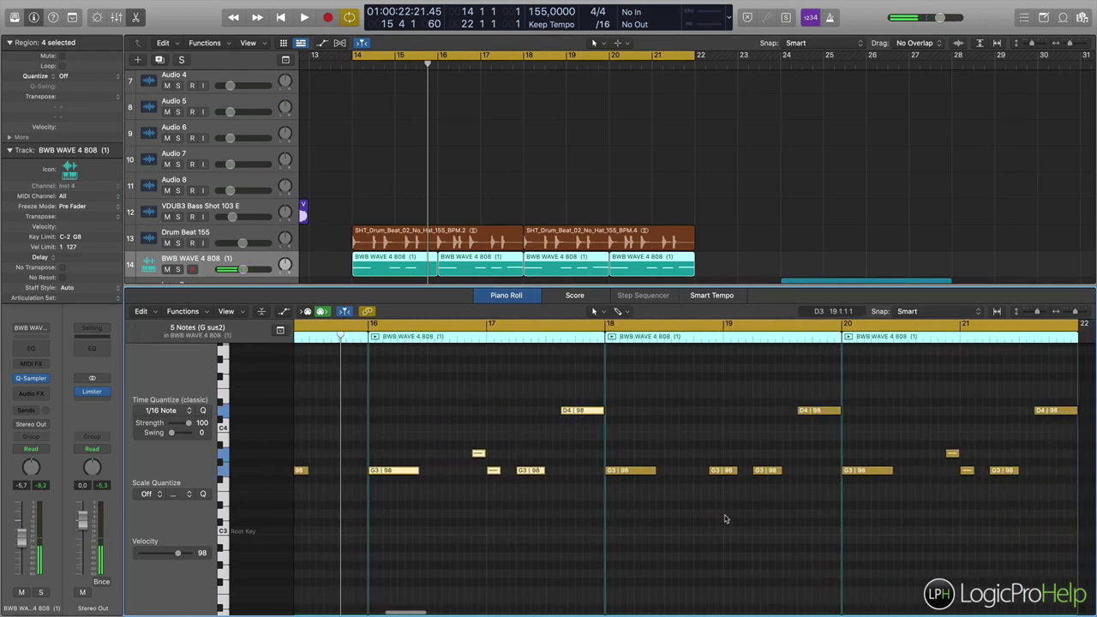
drag(773, 513, 953, 396)
scroll(502, 534, left, 2)
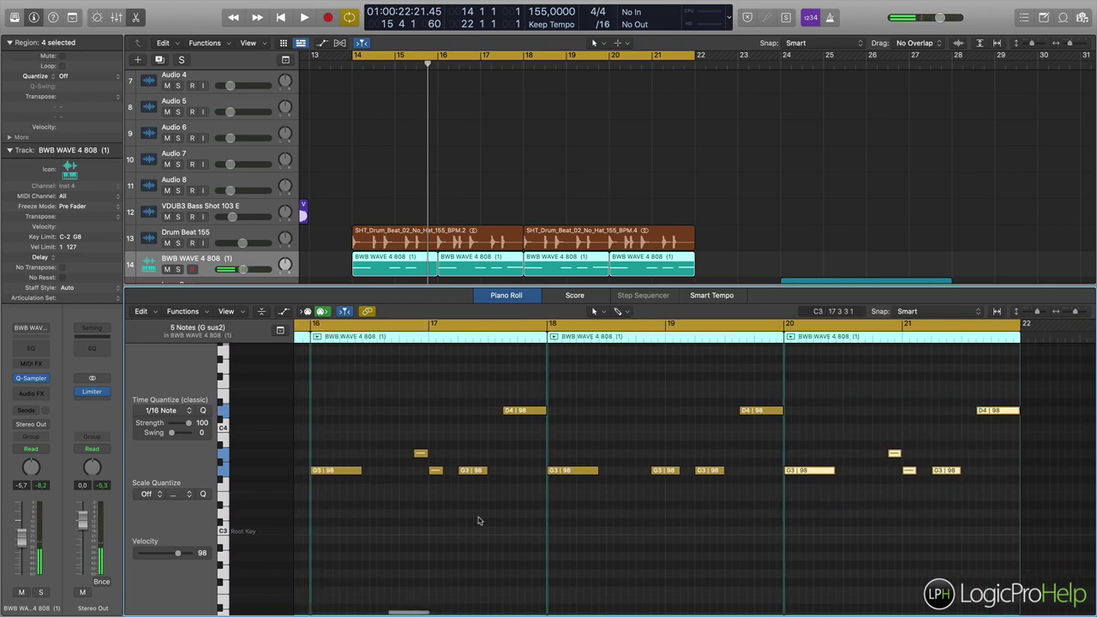
- Deselect the 808 notes, review the pattern from bar 14 to 20 and close the Piano Roll
scroll(420, 497, left, 10)
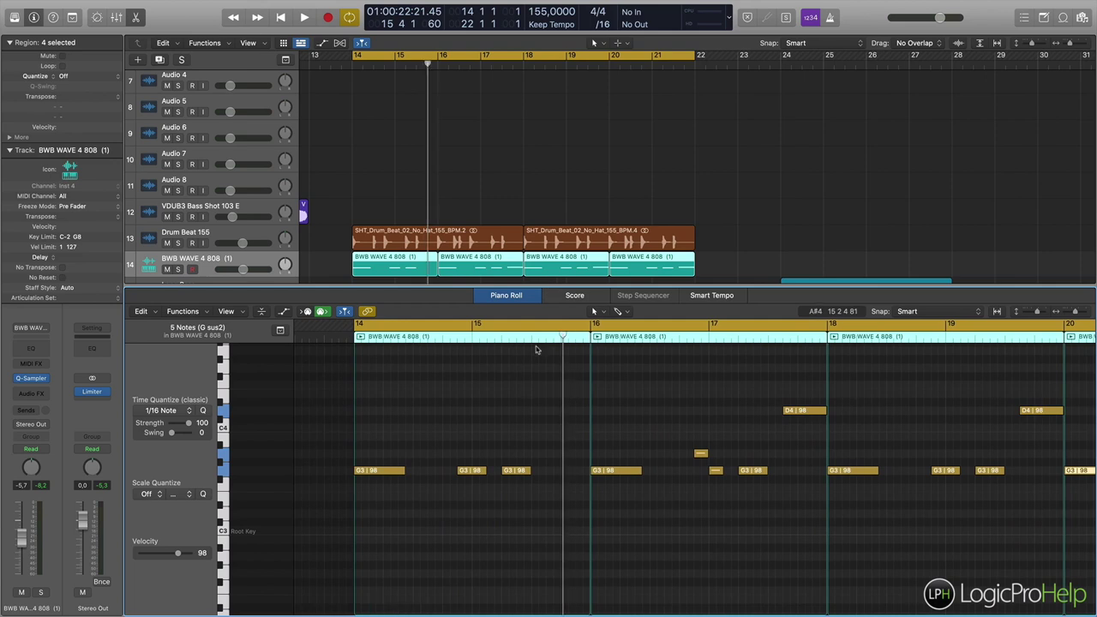
click(528, 408)
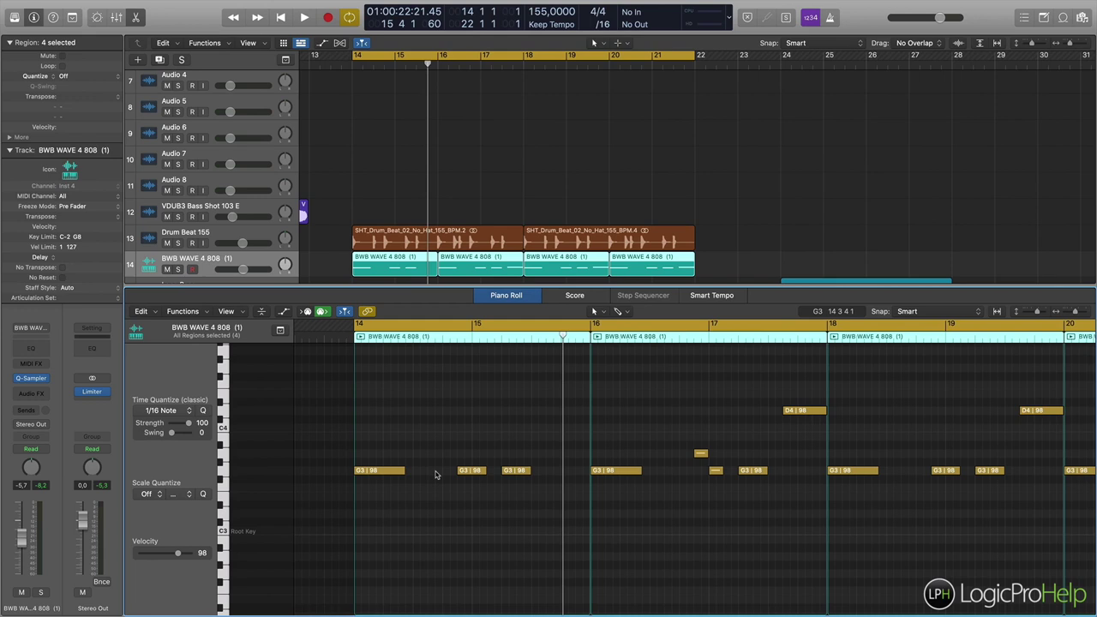
scroll(473, 456, up, 1)
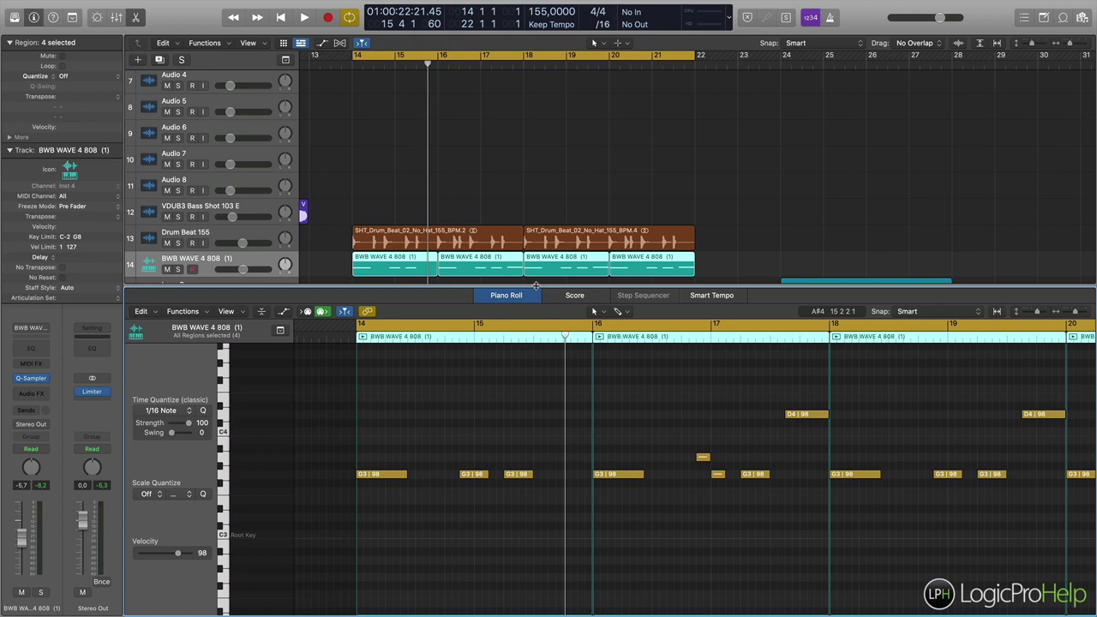
key(p)
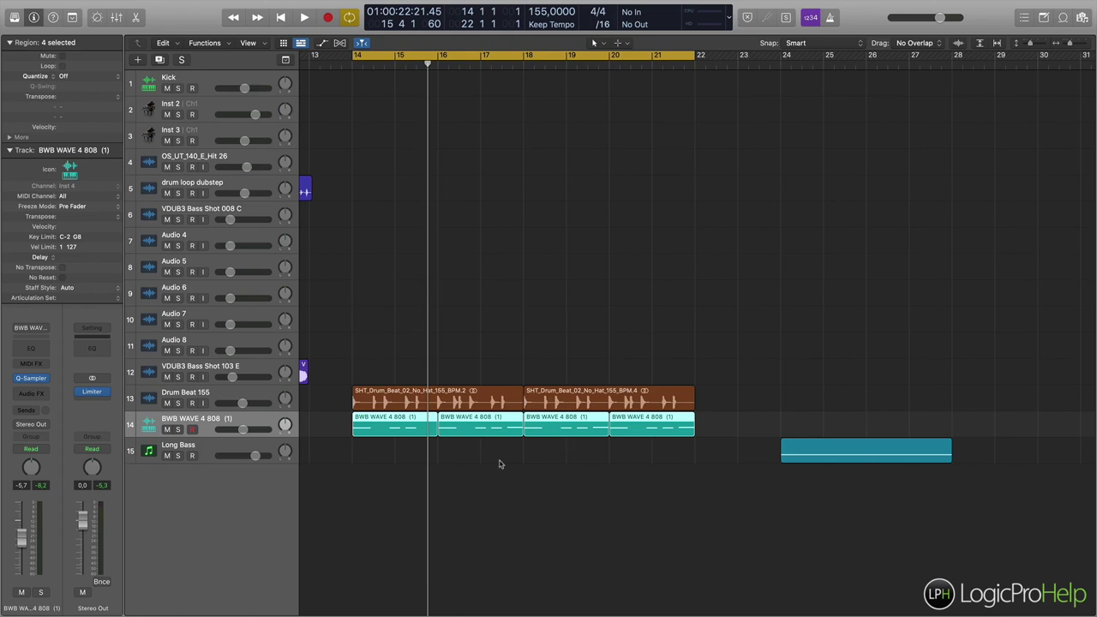
- Create a new audio track below the Long Bass track and solo it
right_click(243, 490)
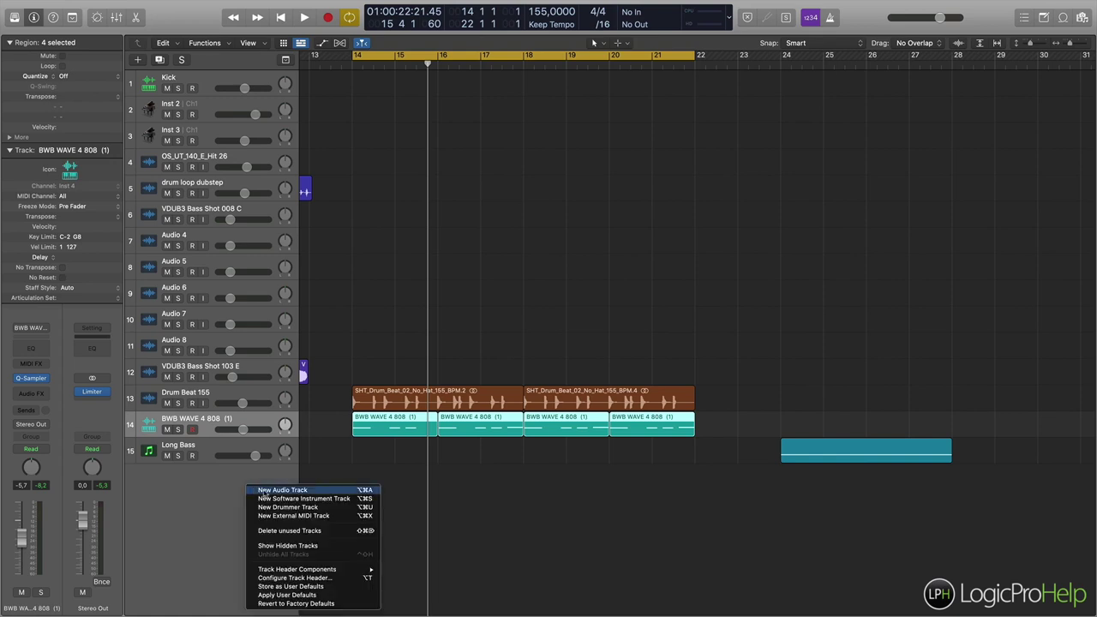
click(259, 492)
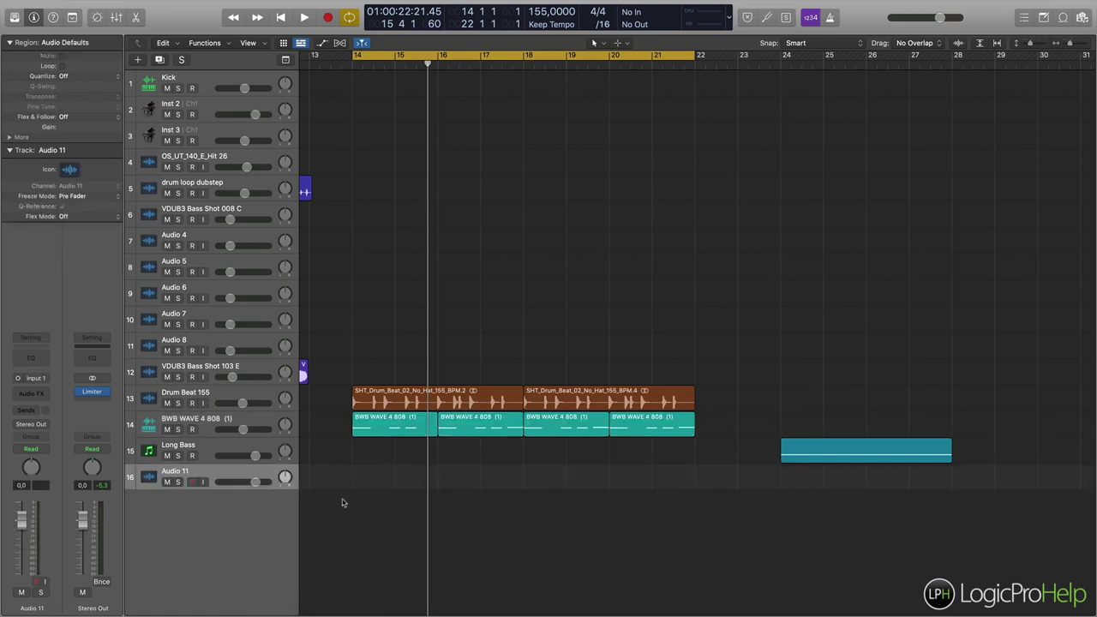
click(179, 483)
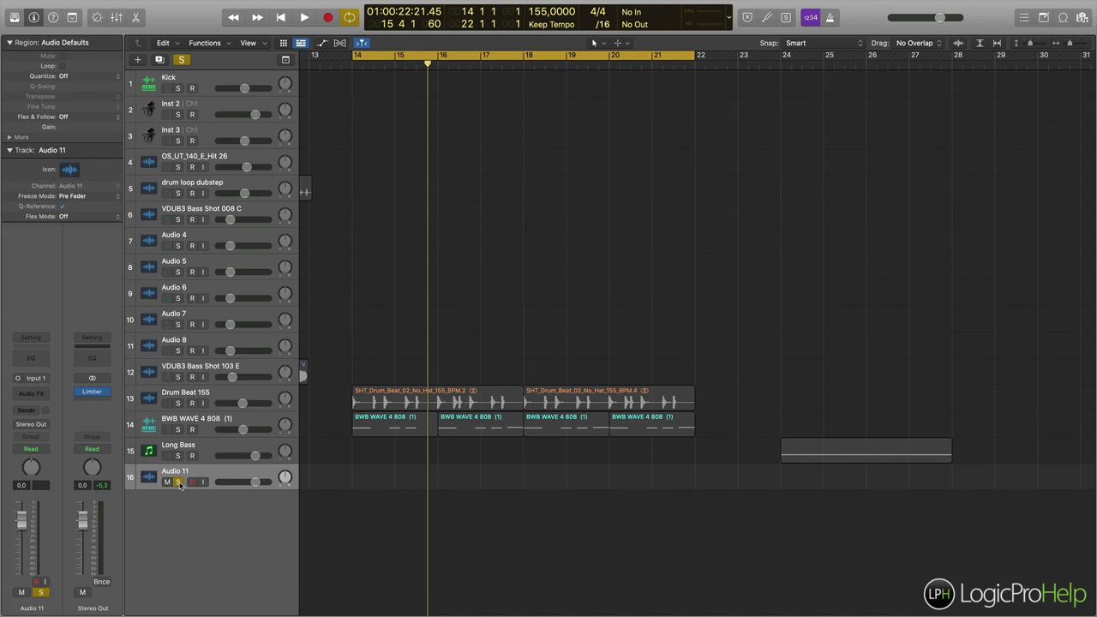
- Show the file browser and go up from the BWB WAVE 4 808 folder to the Samples folder
key(f)
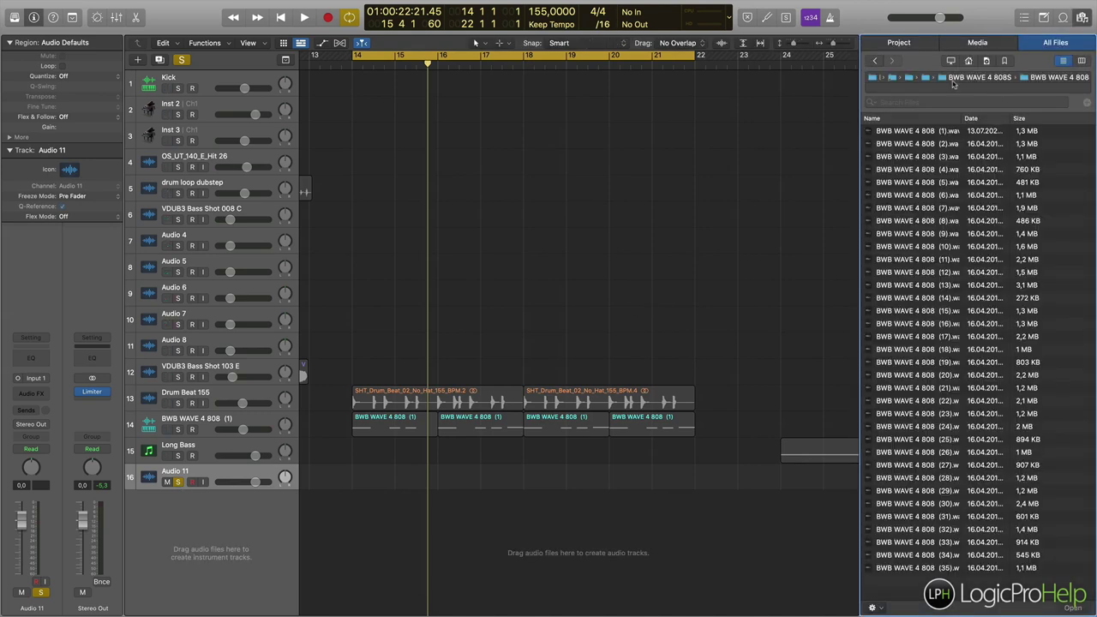
click(951, 79)
click(940, 78)
click(930, 79)
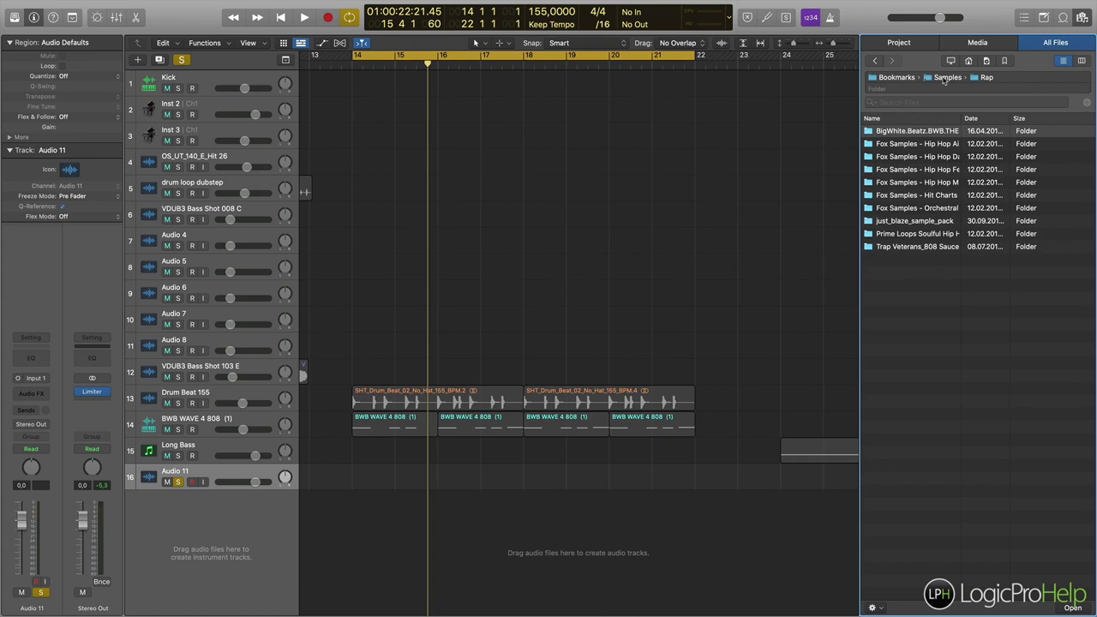
click(946, 77)
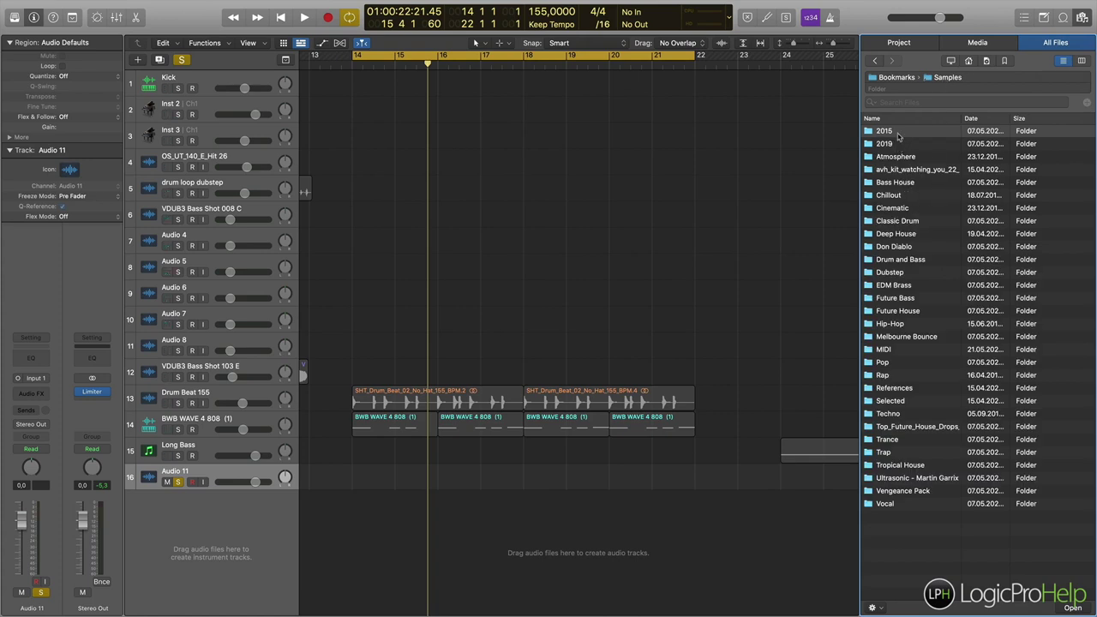
- Open 2015, Sample Tools by Cr2 - Hard EDM Drops, Audio_MIDI_Presets_Tutorial Videos, Kit 01 and its Kicks All Key folder, widening the Name column
double_click(897, 134)
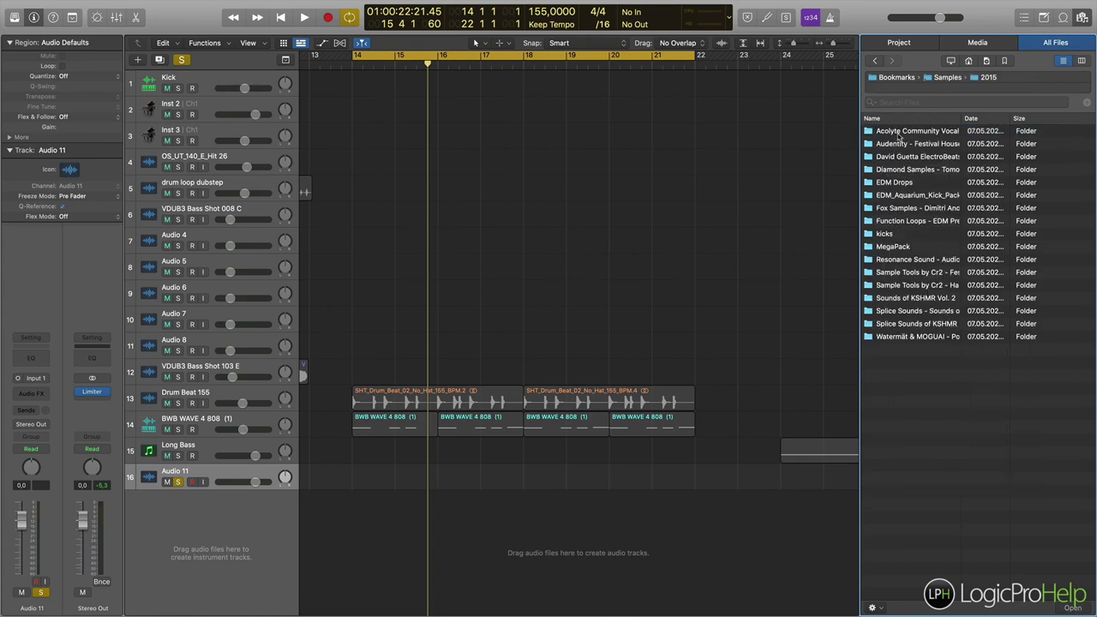
double_click(964, 120)
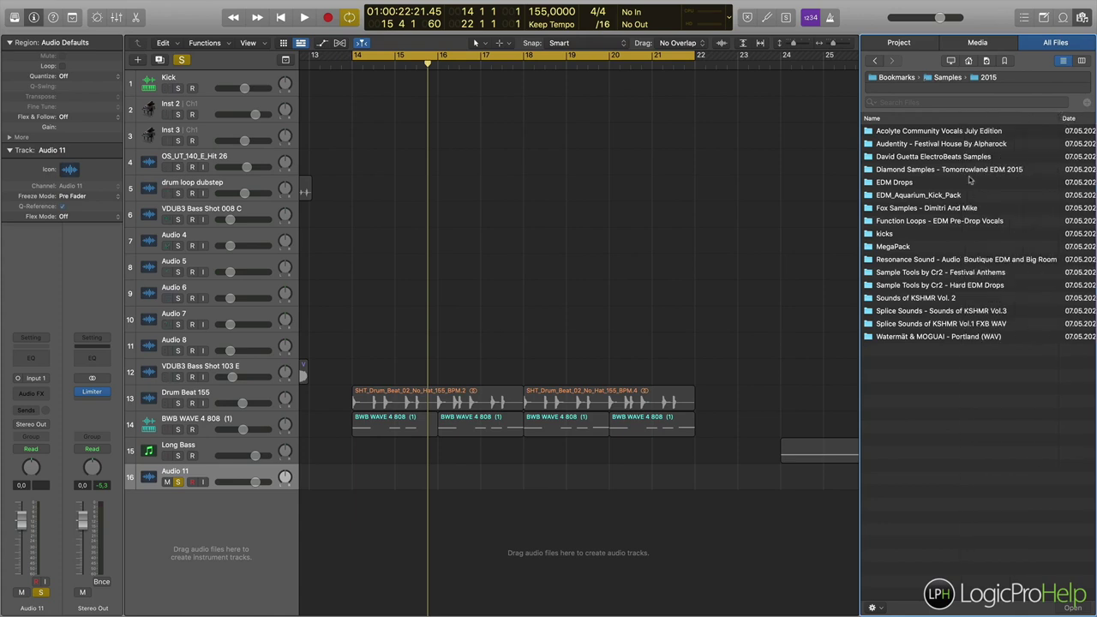
double_click(943, 286)
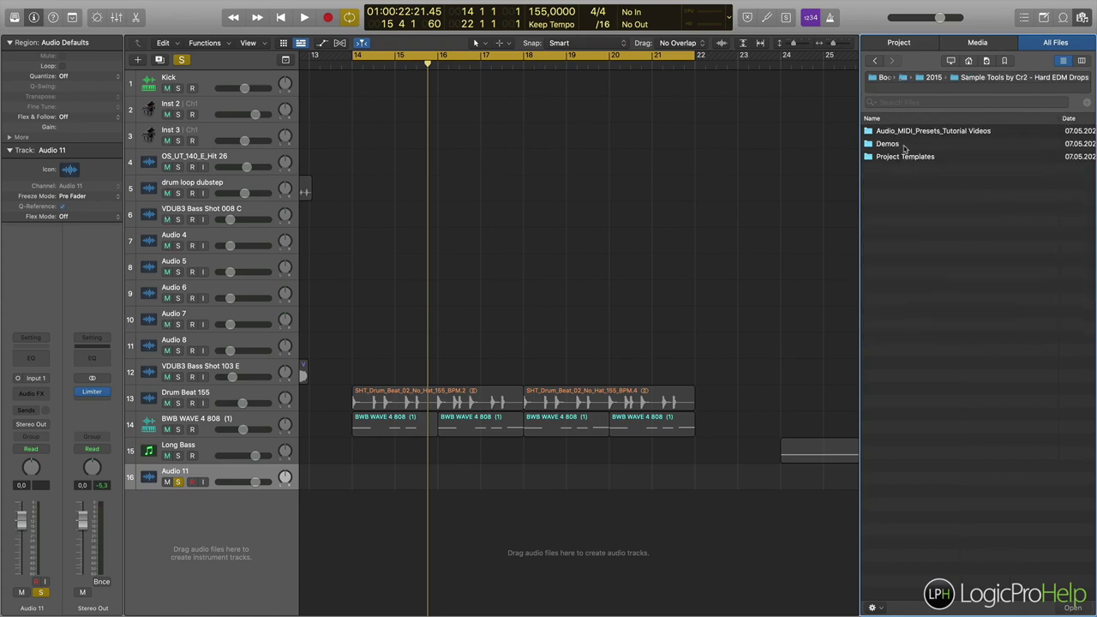
double_click(906, 131)
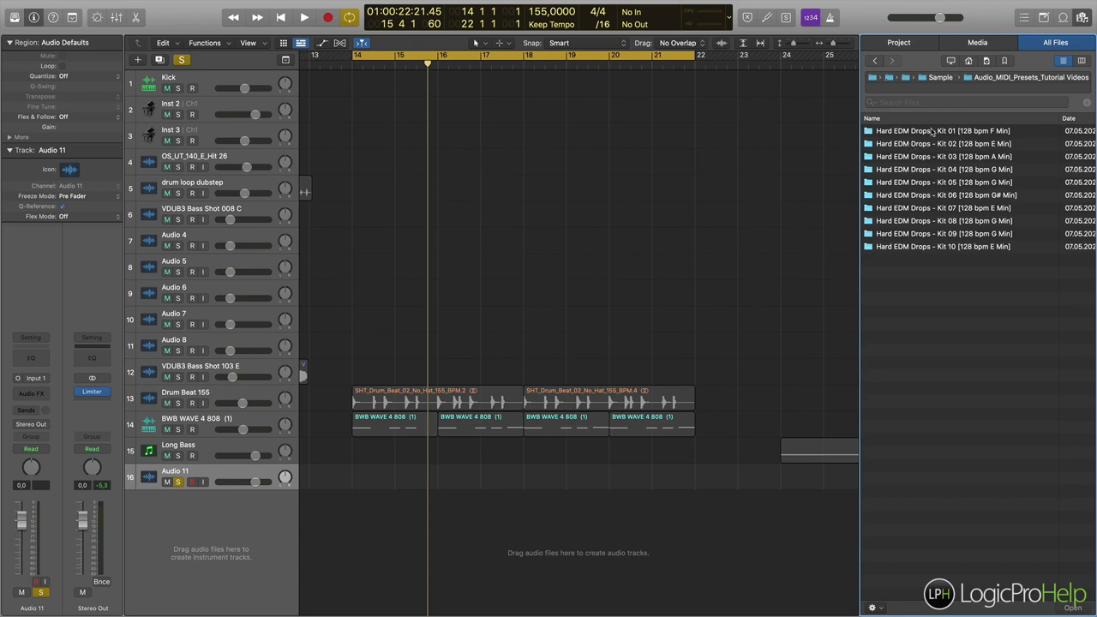
double_click(933, 131)
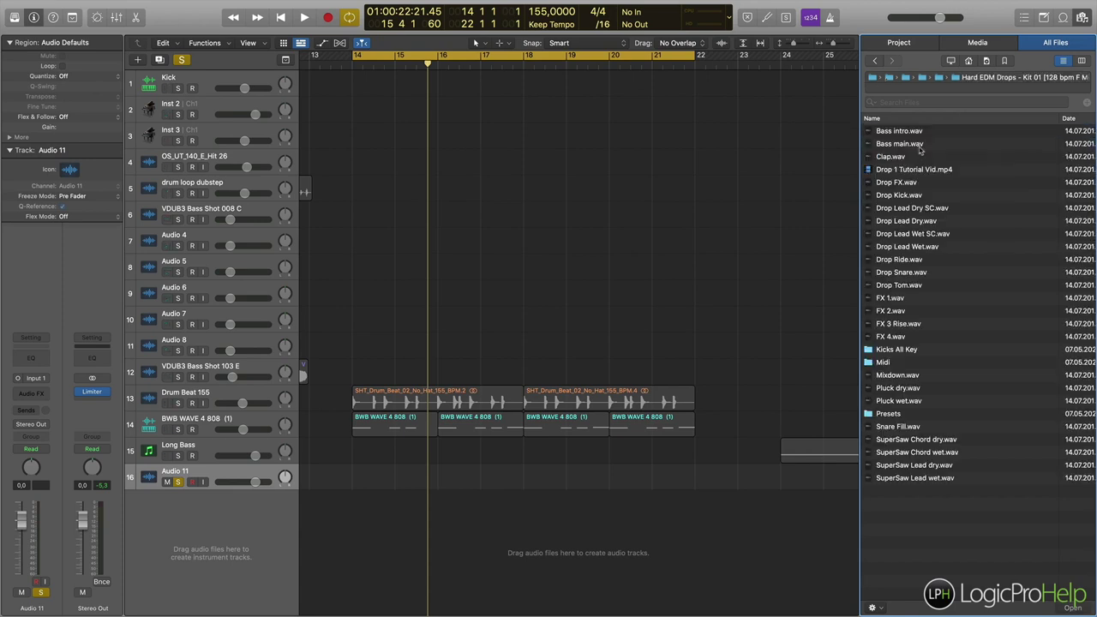
double_click(910, 349)
- Preview 08 HED Kit 01 Kick A#.wav, place it on the Audio 11 track at 16 4 1 1 and set the playhead to its start
click(915, 221)
click(923, 222)
drag(914, 221, 480, 487)
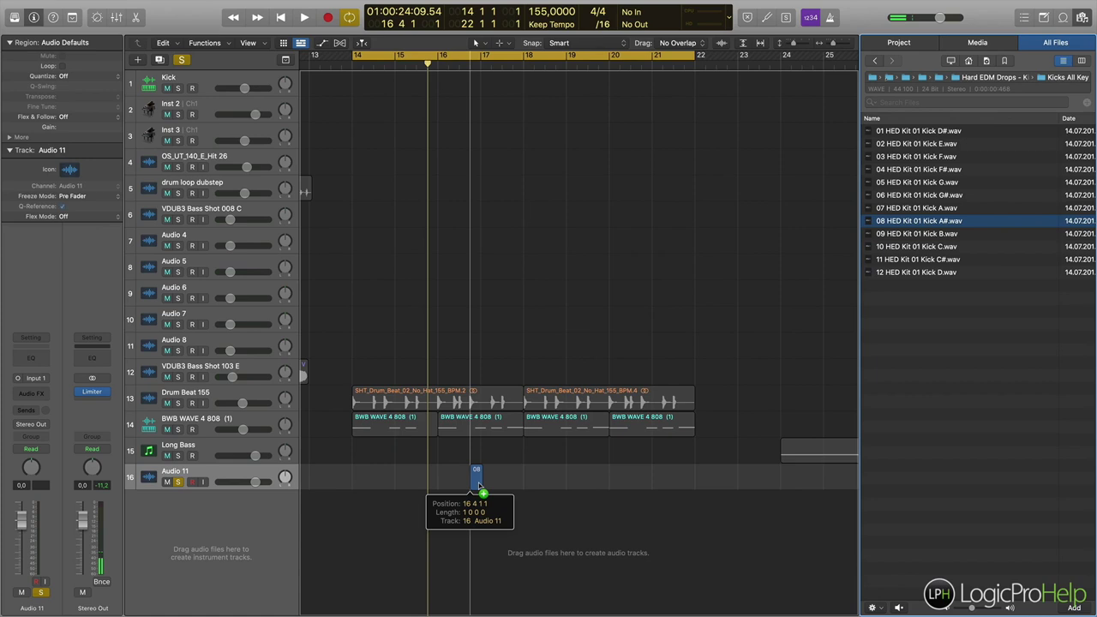
drag(480, 487, 478, 485)
click(469, 65)
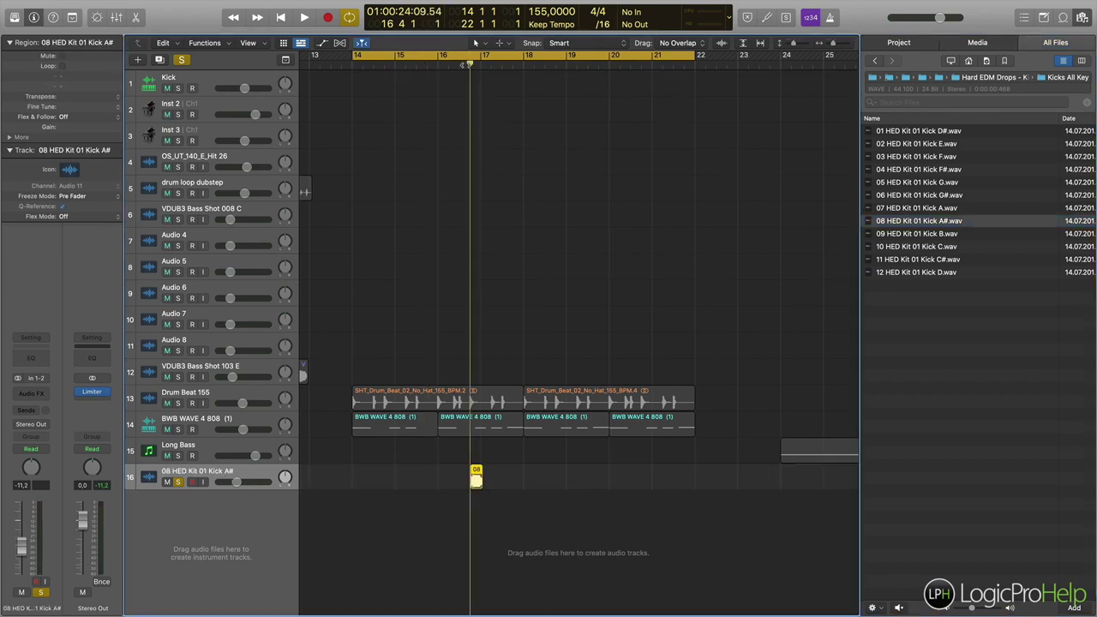
- Hide the file browser and split the enlarged kick region just after its attack, slightly past 16 4 2
key(super+Right)
key(super+Right)
key(super+Right)
key(super+Right)
key(super+Right)
key(super+Right)
key(super+Right)
key(super+Right)
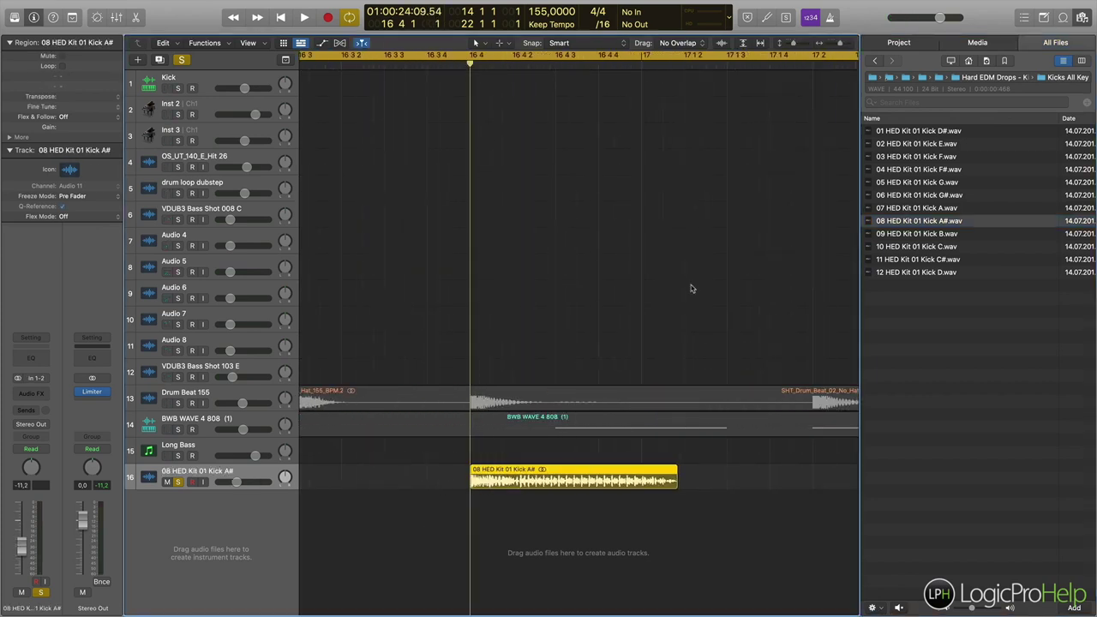
key(f)
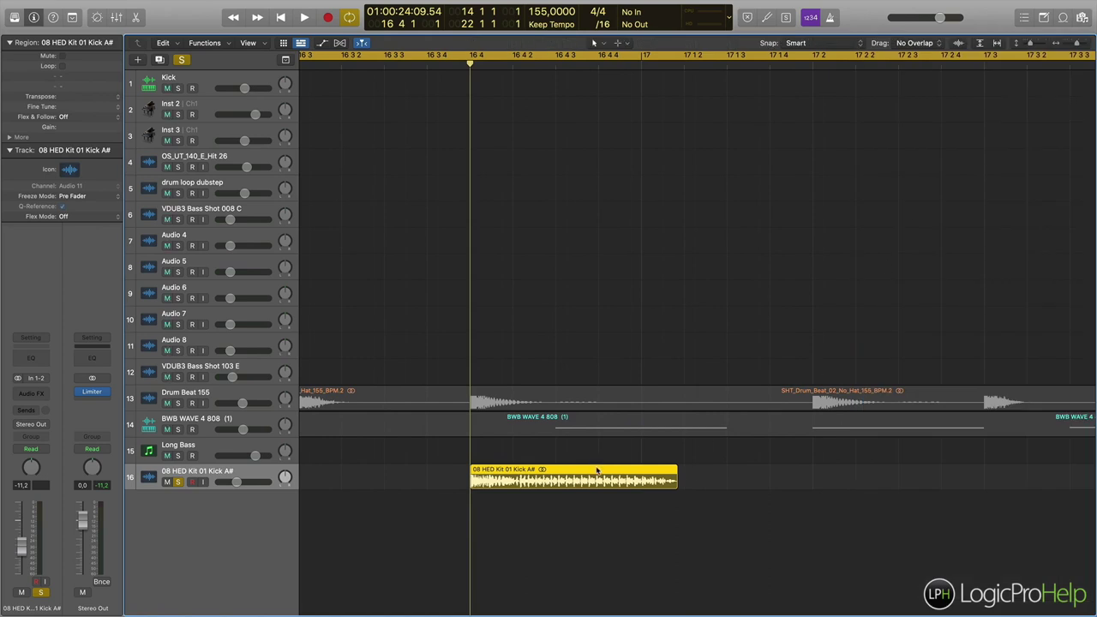
key(ctrl+z)
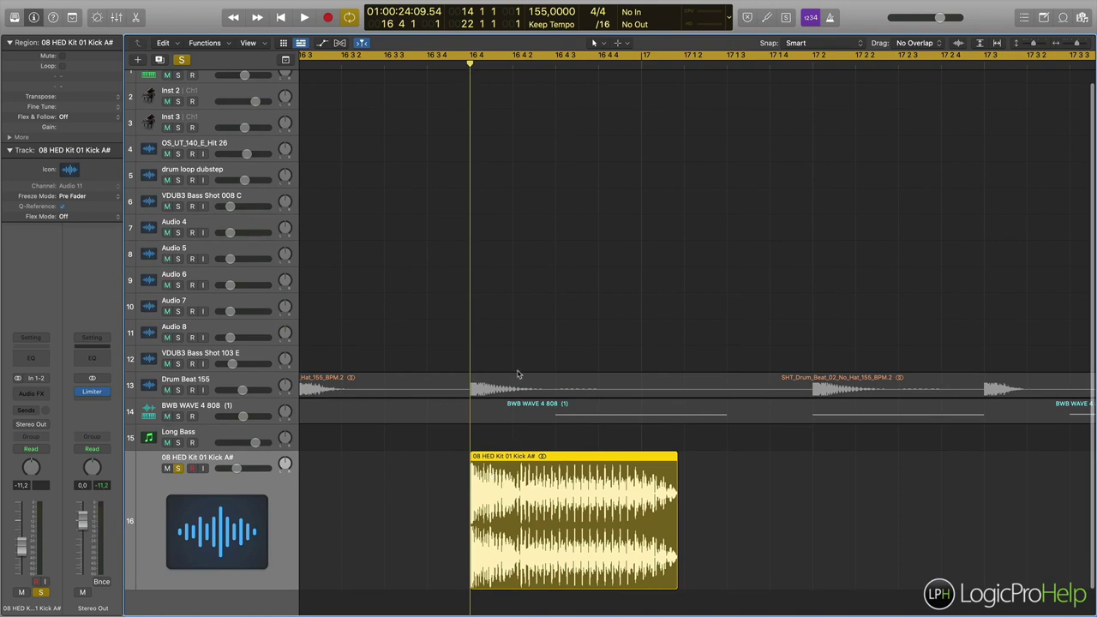
click(517, 507)
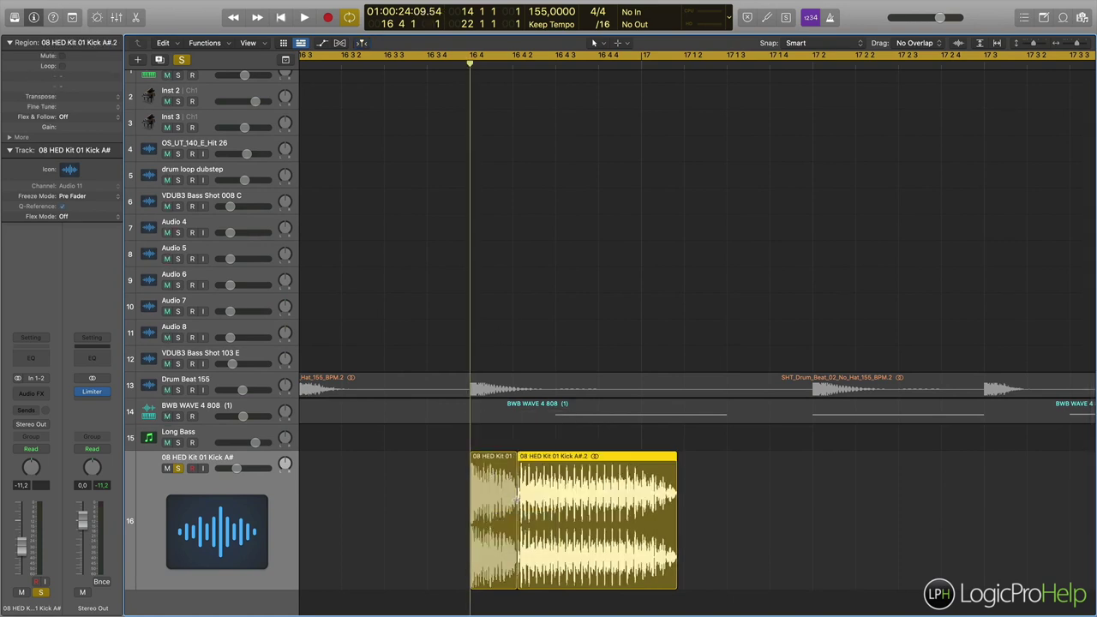
- Select the kick's attack part, then its tail part, and delete the tail
click(494, 467)
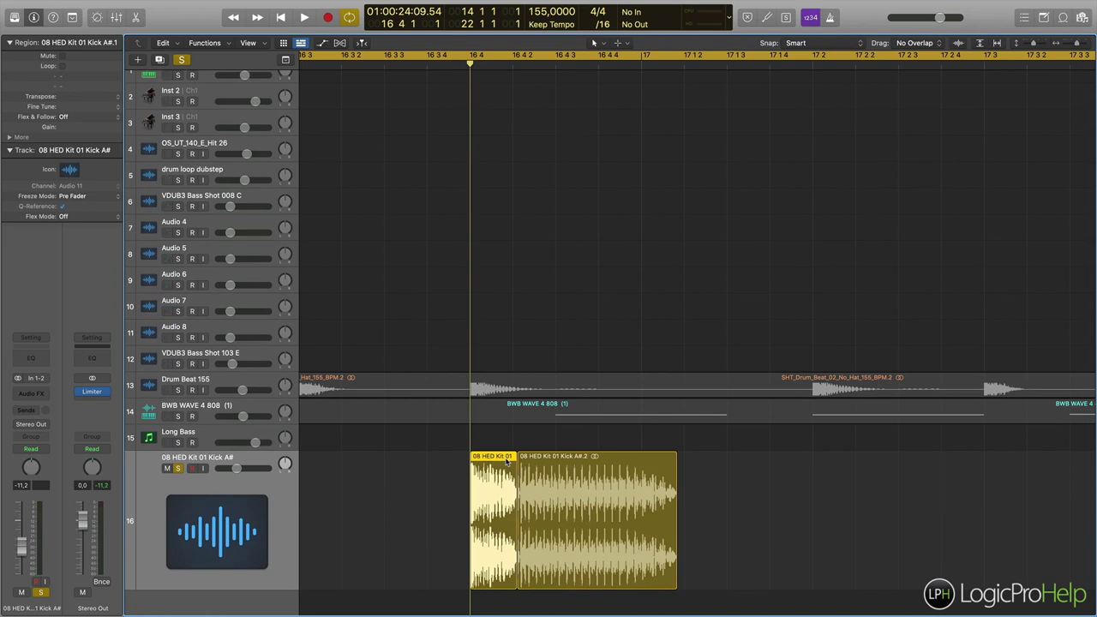
click(549, 460)
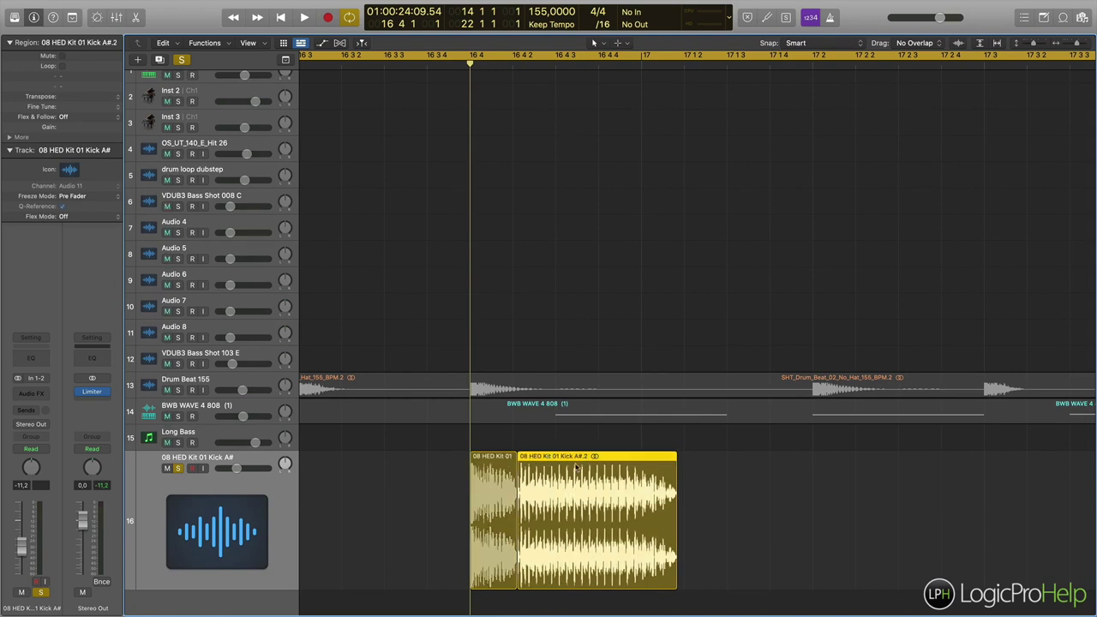
key(Delete)
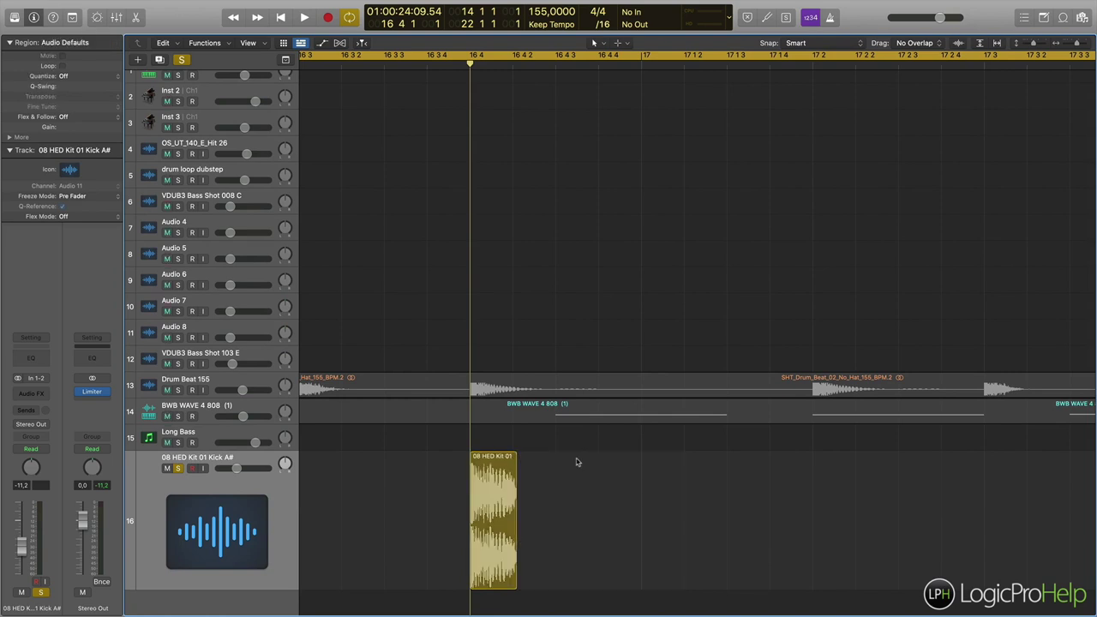
- Play the soloed kick attack on its own a couple of times, selecting its region
key(space)
key(space)
click(507, 460)
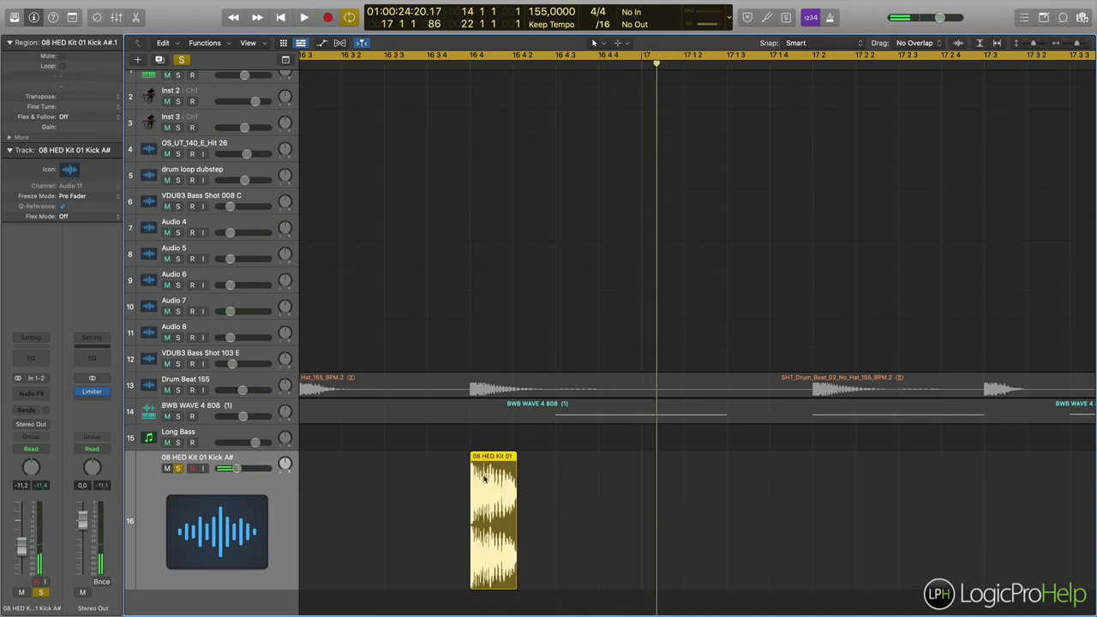
key(space)
key(space)
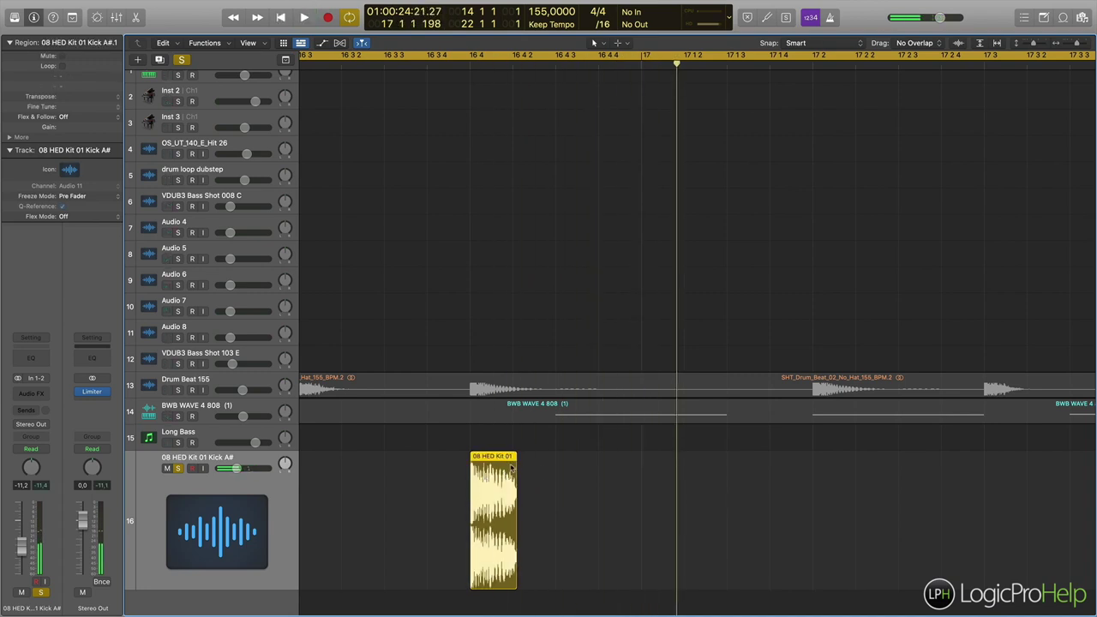
- Add a short fade-out to the end of the kick's attack region with the Fade tool
key(t)
click(626, 595)
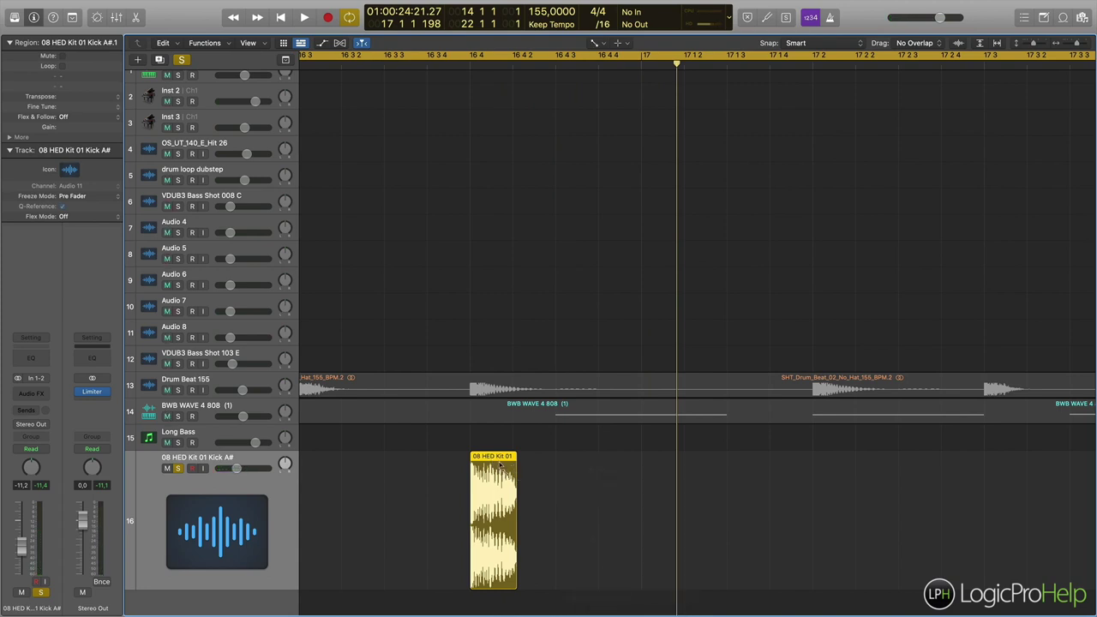
drag(514, 468, 509, 469)
- Play the faded kick attack repeatedly from its start to hear the short transient
key(space)
key(space)
key(shift+space)
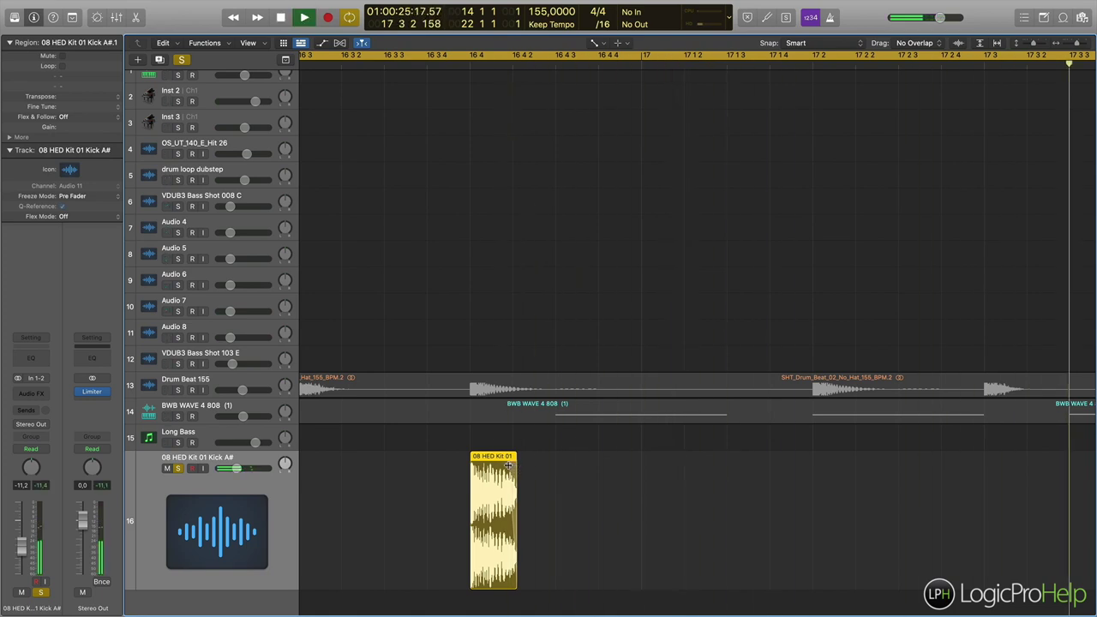
key(space)
key(shift+space)
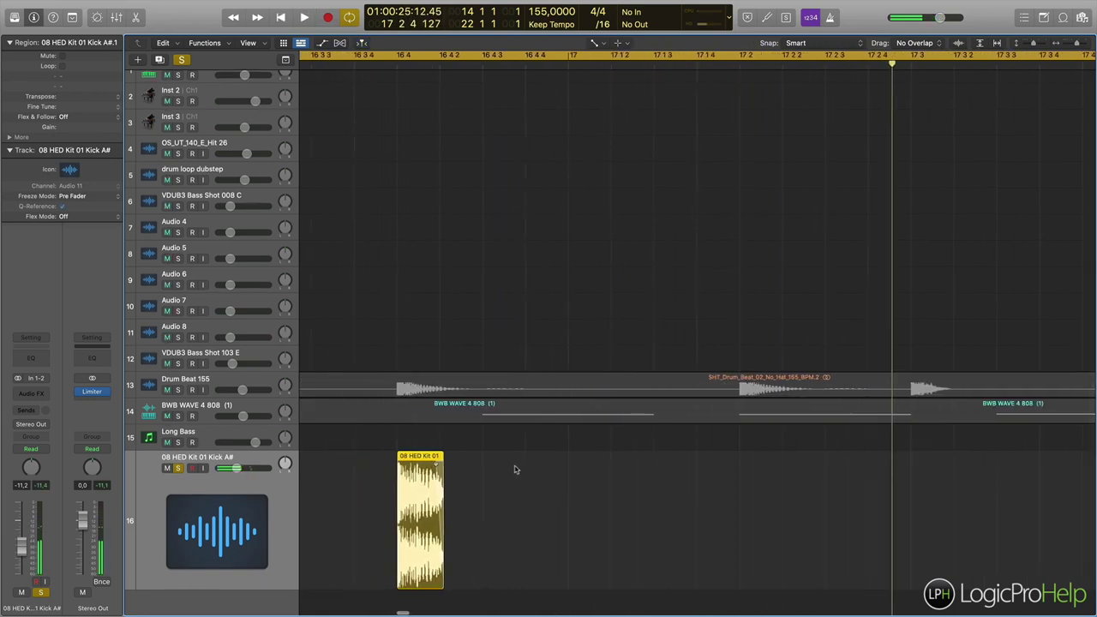
key(space)
key(space)
key(space)
key(space)
key(space)
key(space)
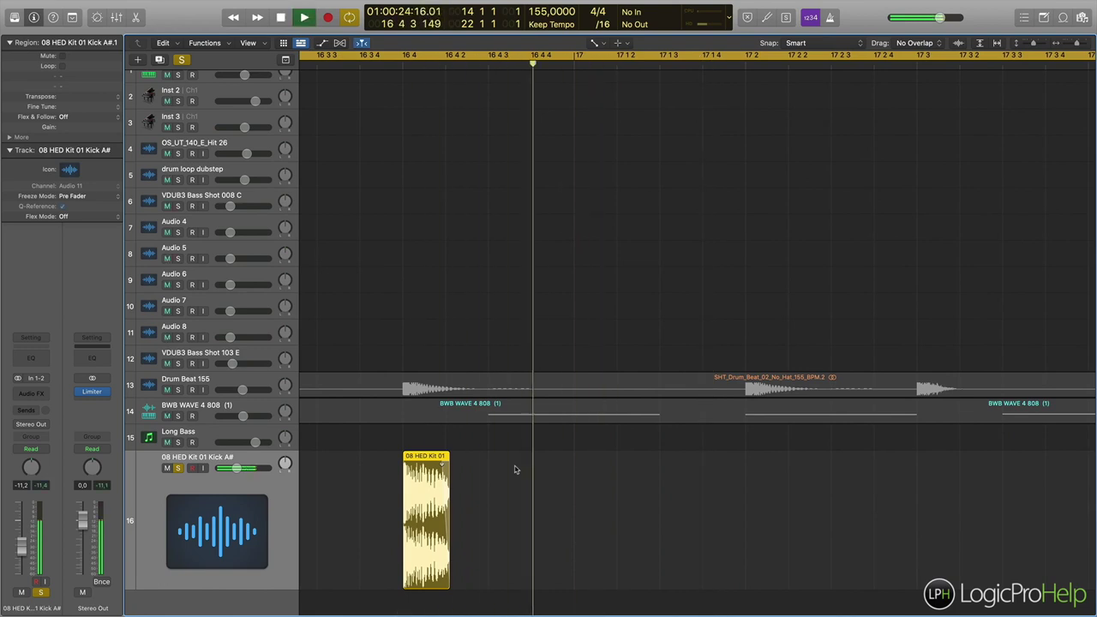
key(space)
- Raise the kick track's volume to -5,9 dB and play the attack again
drag(236, 468, 257, 469)
key(space)
key(space)
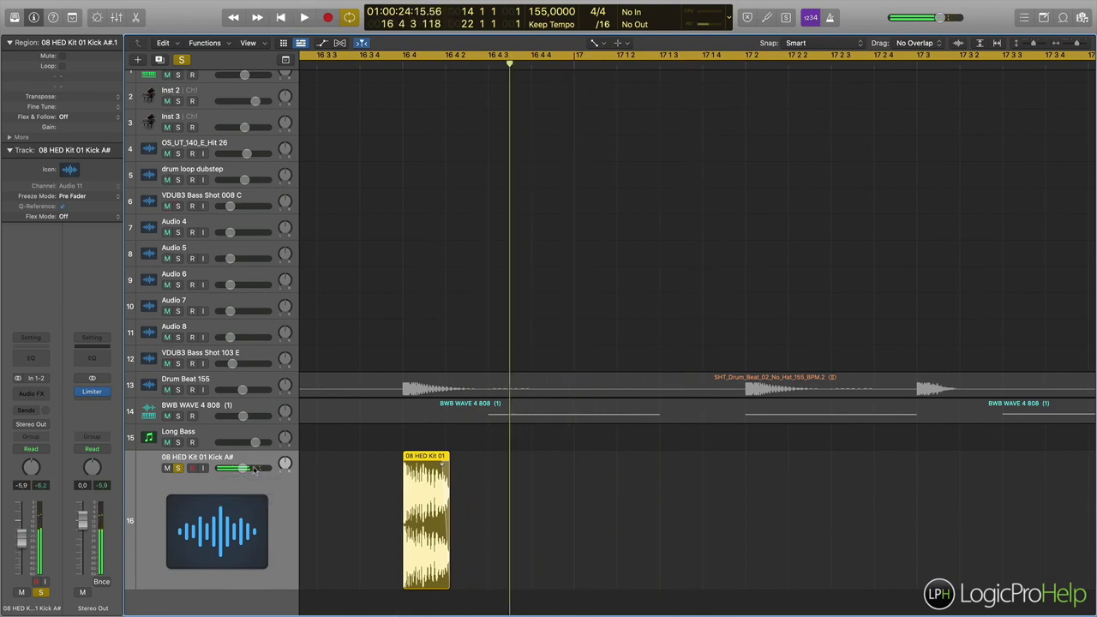
- Undo the fade-out and the deletion of the kick's tail
scroll(450, 486, left, 3)
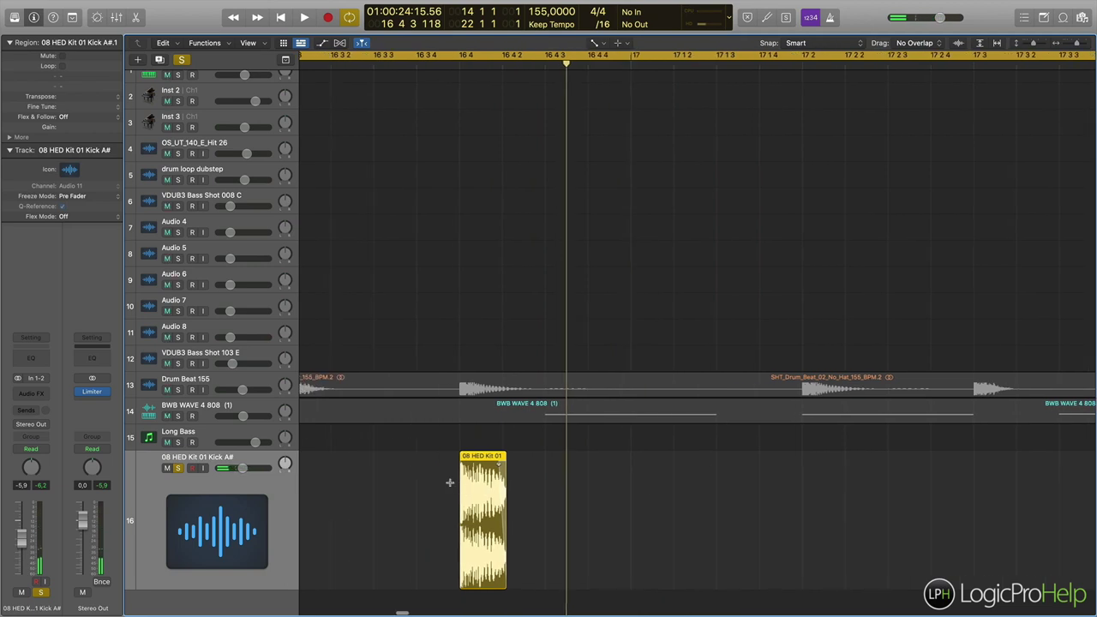
key(super+z)
key(super+z)
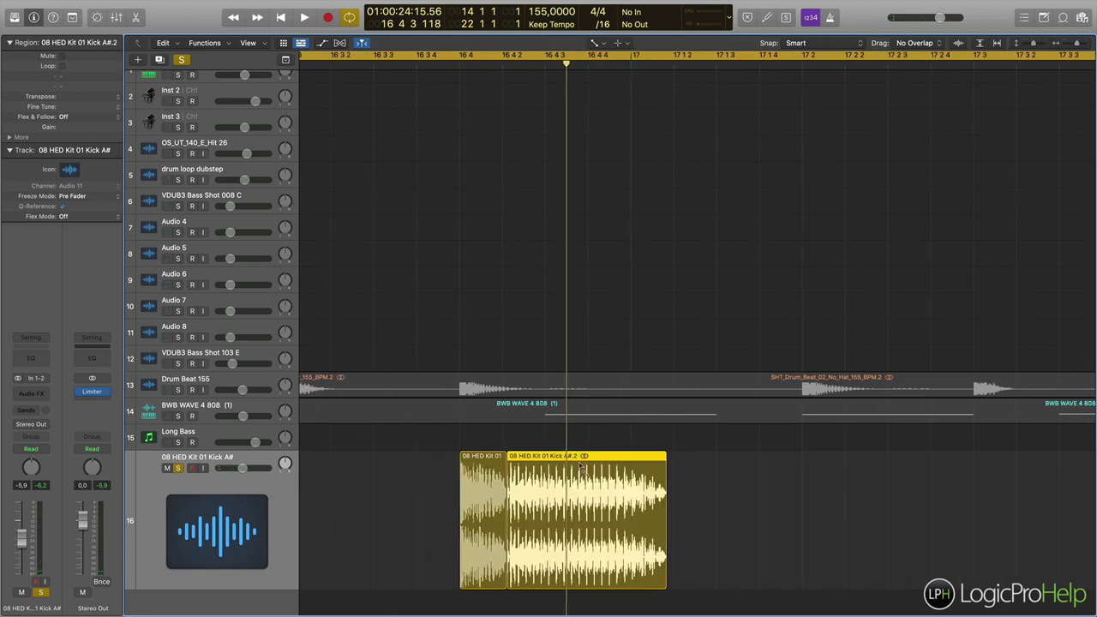
- Delete the kick's attack part with the Pointer tool active and play the remaining tail
click(485, 471)
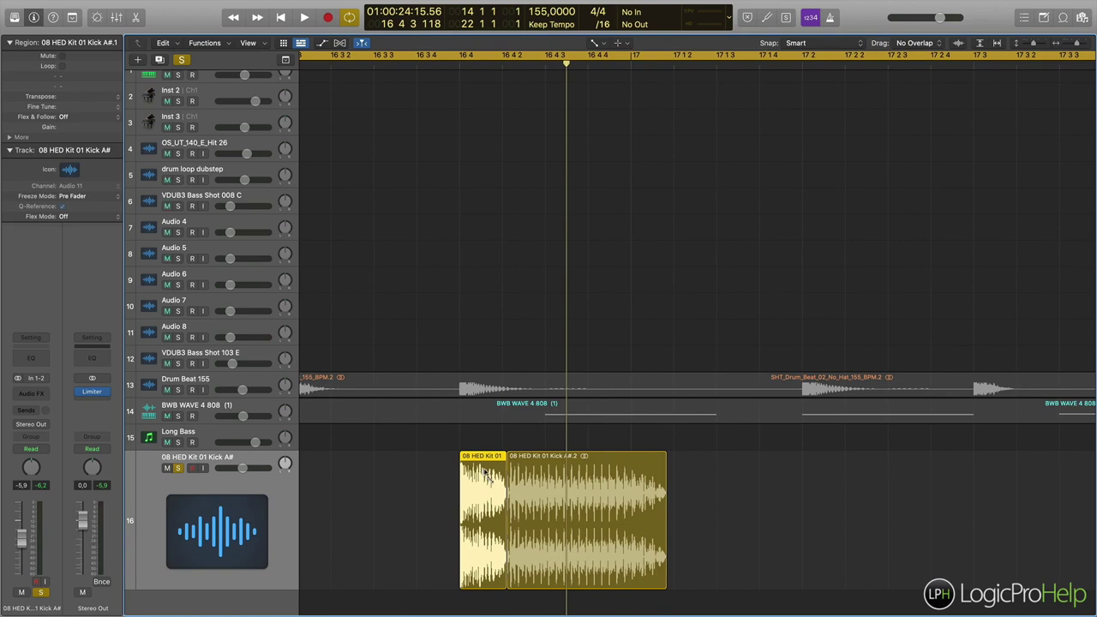
key(t)
key(t)
key(Delete)
key(space)
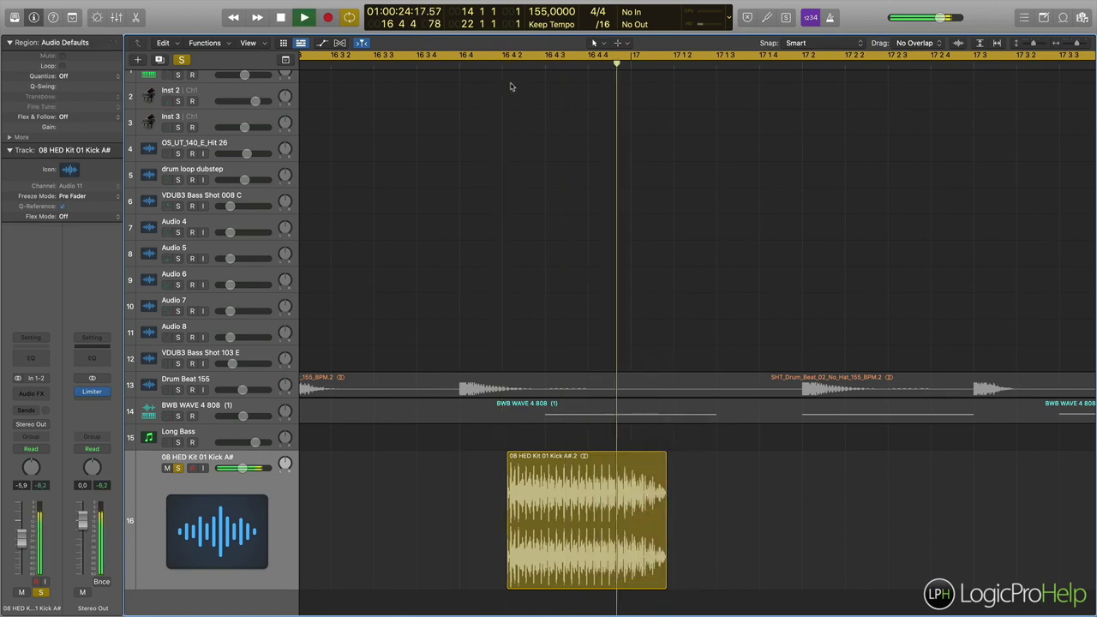
- Undo the deletion of the kick's attack, play the whole kick again and select its tail region
key(space)
key(super+z)
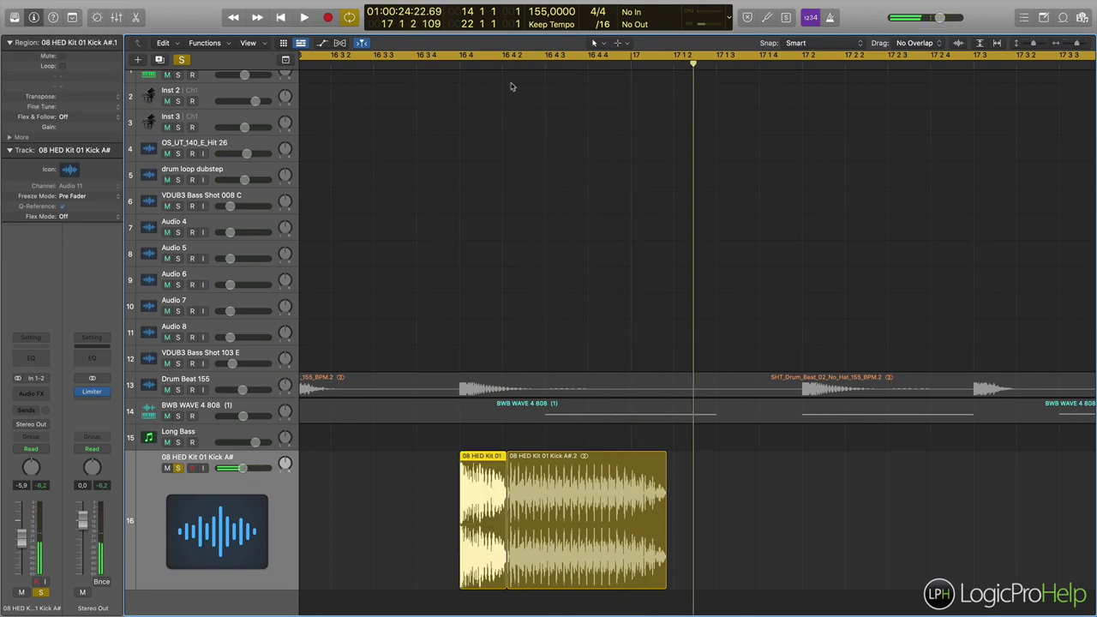
key(space)
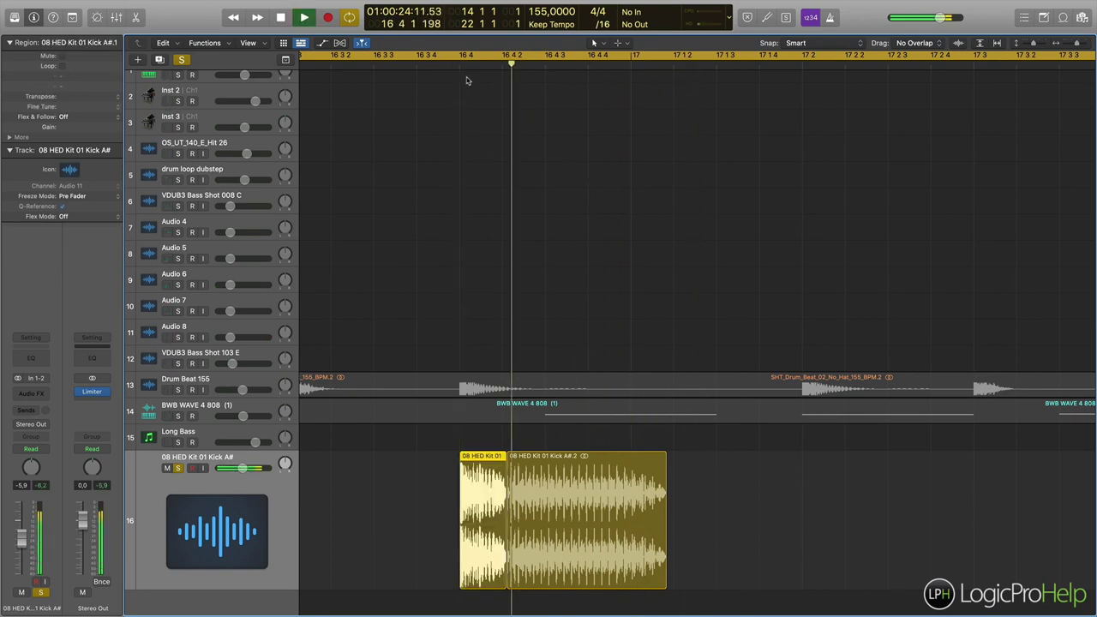
key(space)
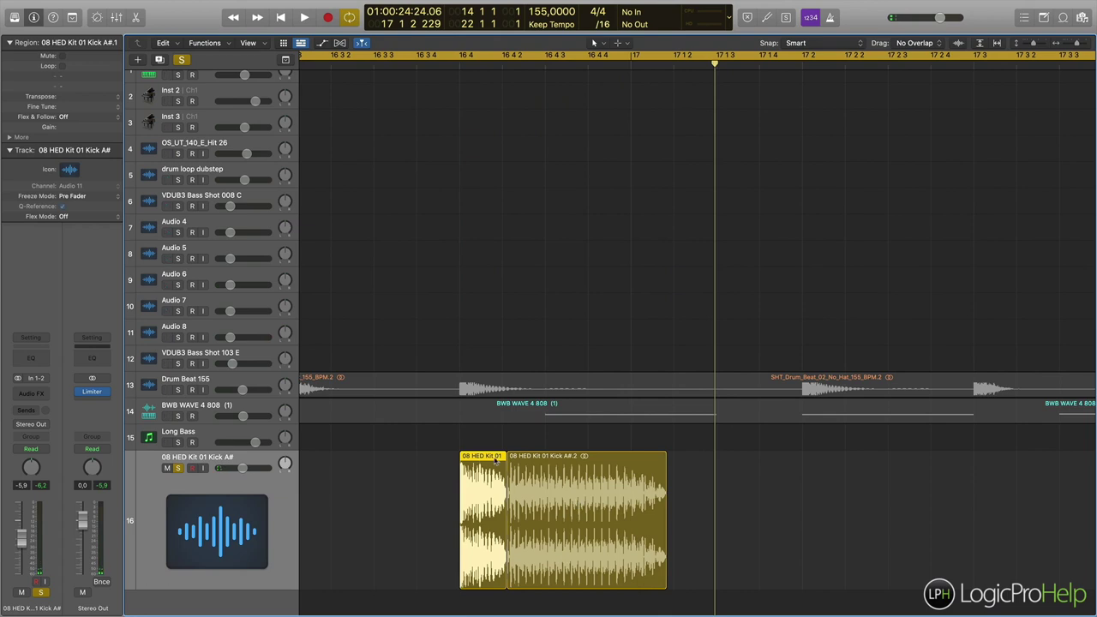
click(586, 463)
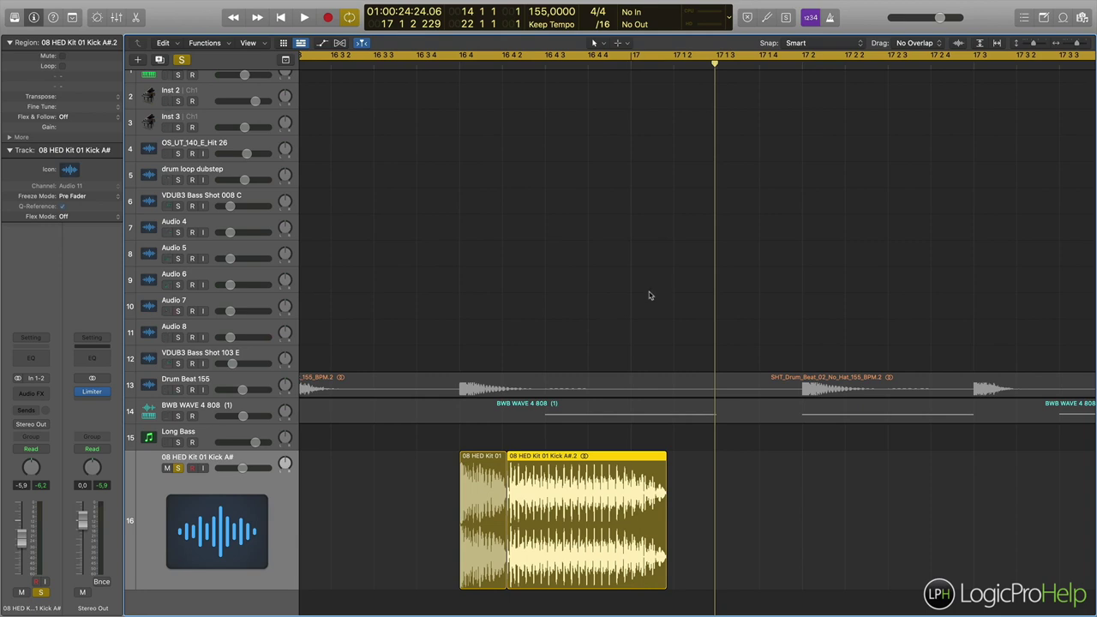
- Show the file browser with the Kicks All Key samples and place the playhead at the start of the kick's tail
key(f)
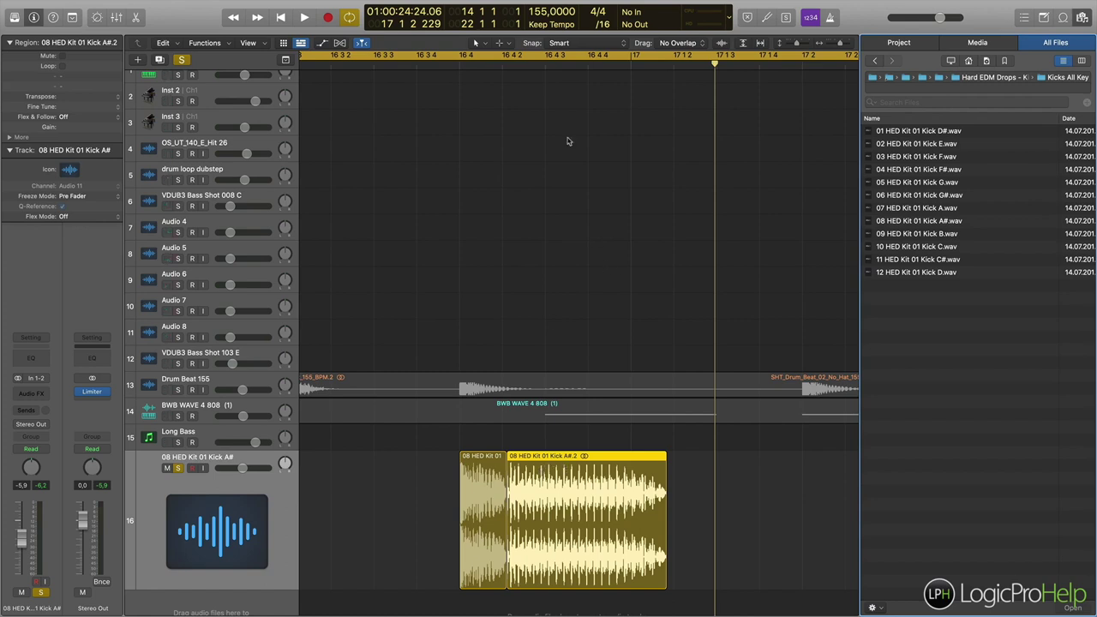
click(503, 66)
click(510, 66)
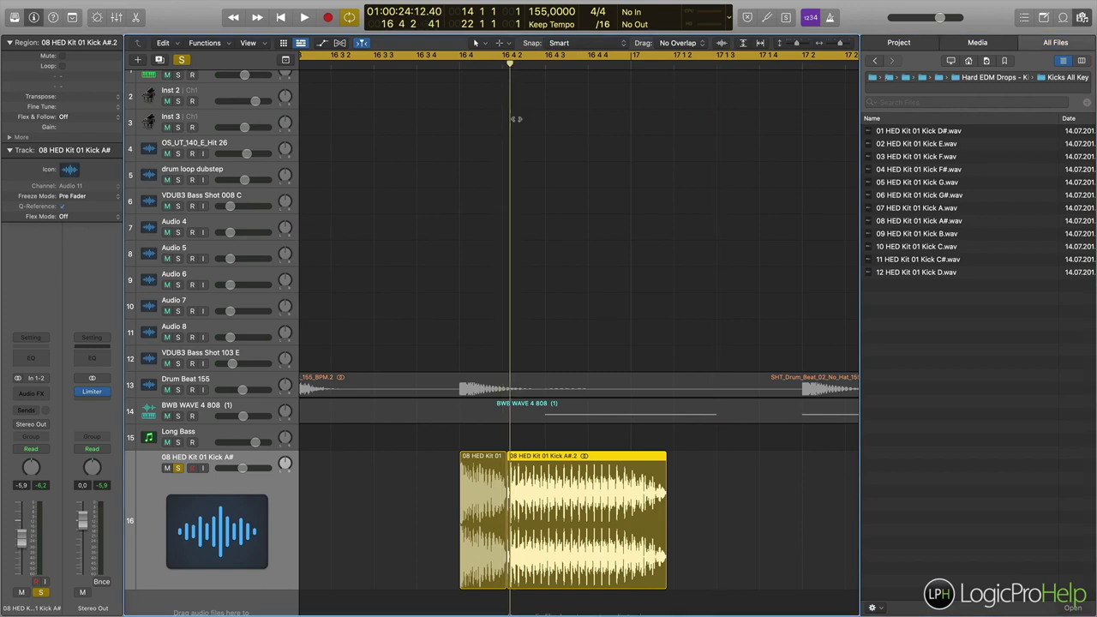
- Insert the stereo Tuner metering plug-in on the 08 HED Kit 01 Kick A# track
click(34, 393)
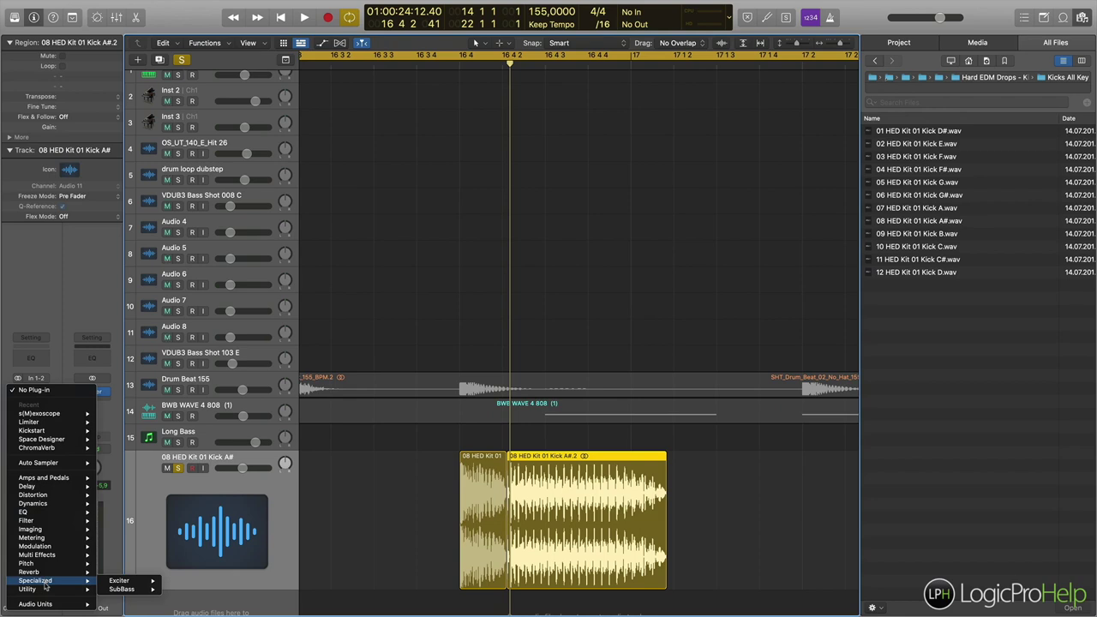
mouse_move(47, 591)
mouse_move(54, 558)
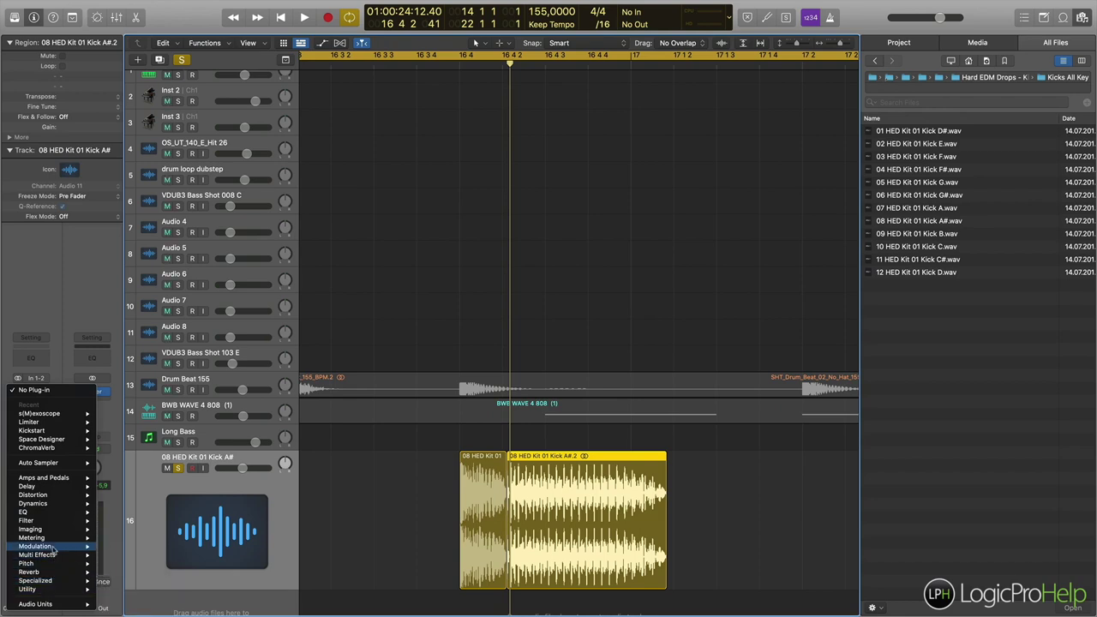
mouse_move(51, 537)
mouse_move(137, 580)
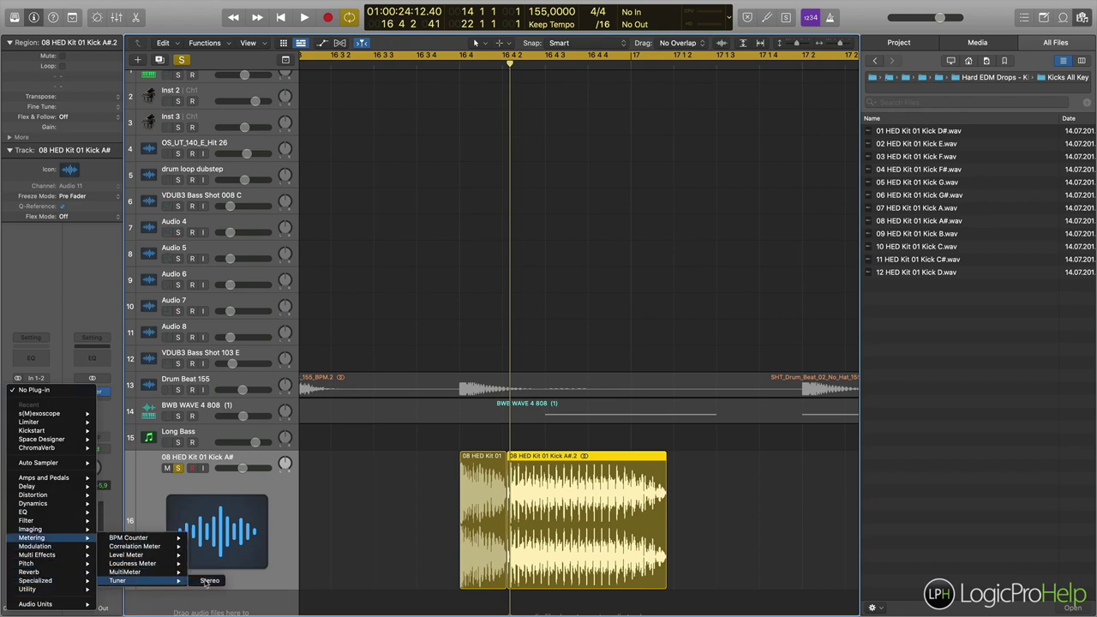
click(208, 581)
- Play the kick's tail repeatedly to read its pitch in the Tuner
key(space)
key(space)
key(space)
key(space)
key(space)
key(space)
key(space)
key(space)
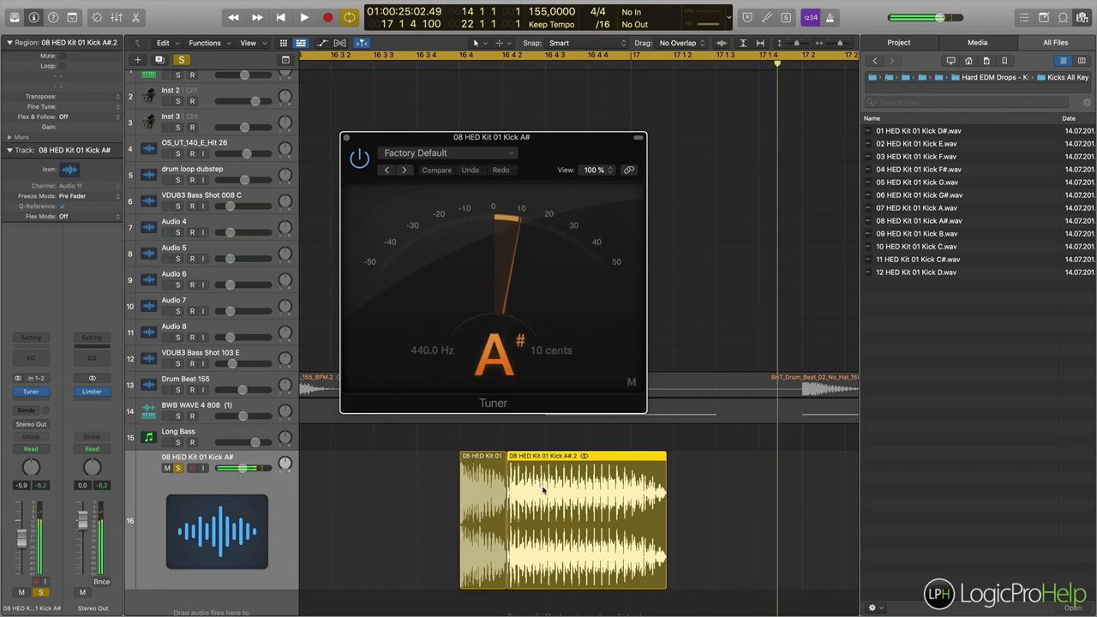
- Move the kick's tail region away to bar 17 and play the attack alone through the Tuner
click(460, 76)
drag(576, 458, 759, 549)
key(space)
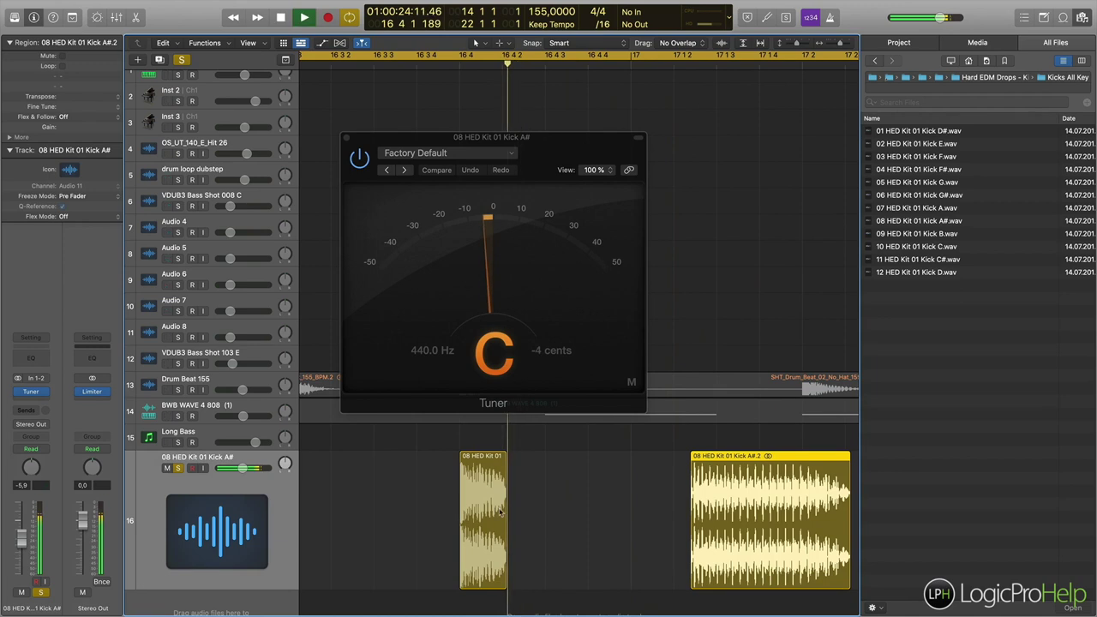
key(space)
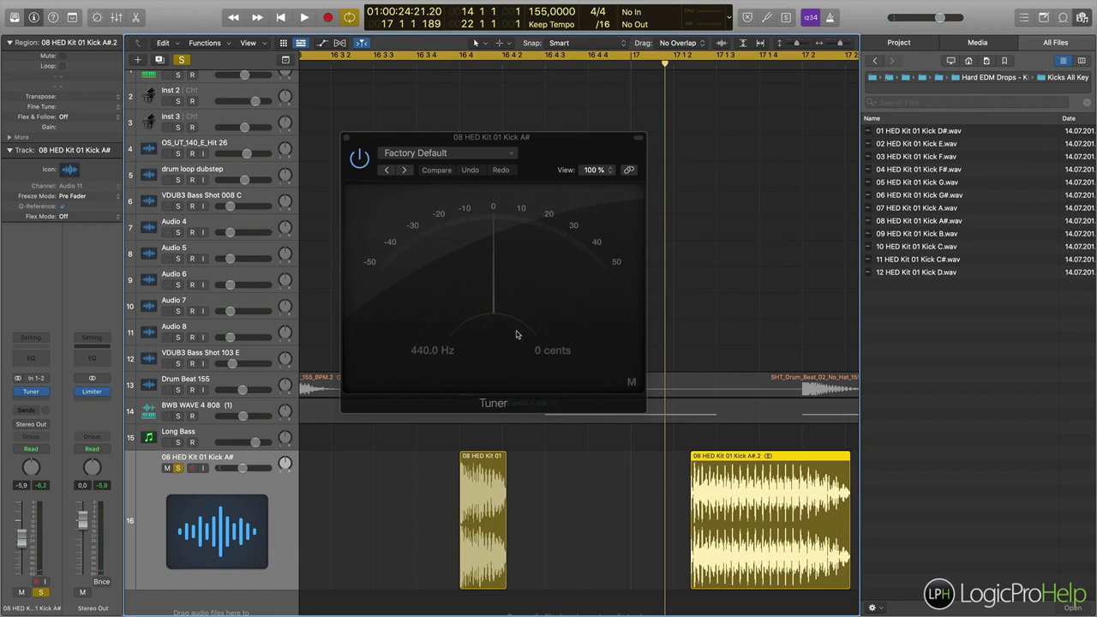
- Undo the tail region's move, close the Tuner window and return the playhead to just before the tail
key(super+z)
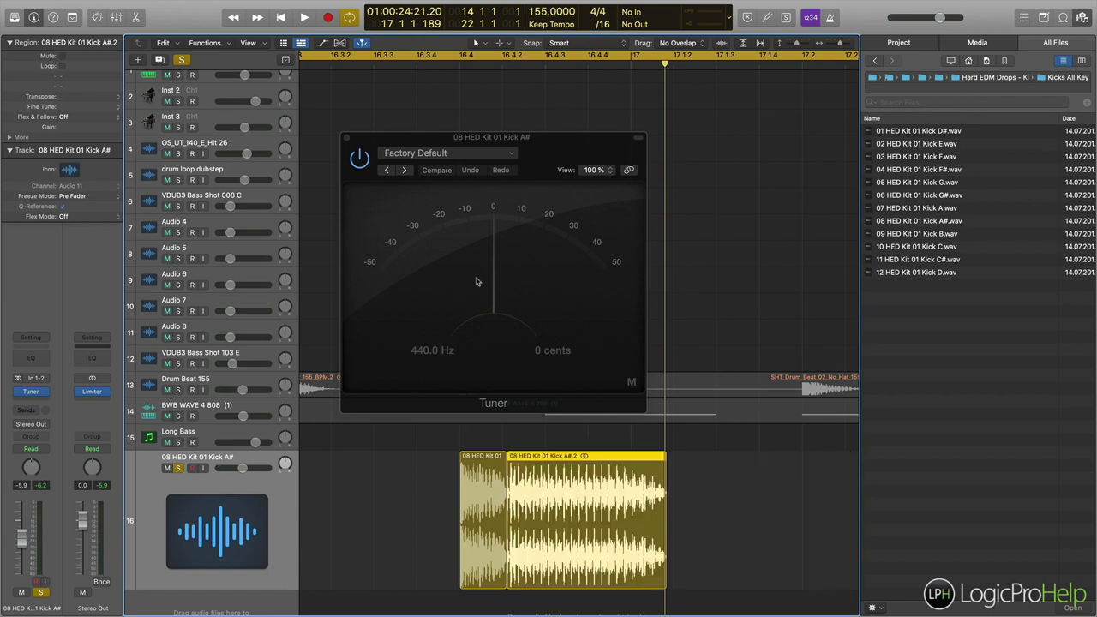
drag(442, 141, 441, 121)
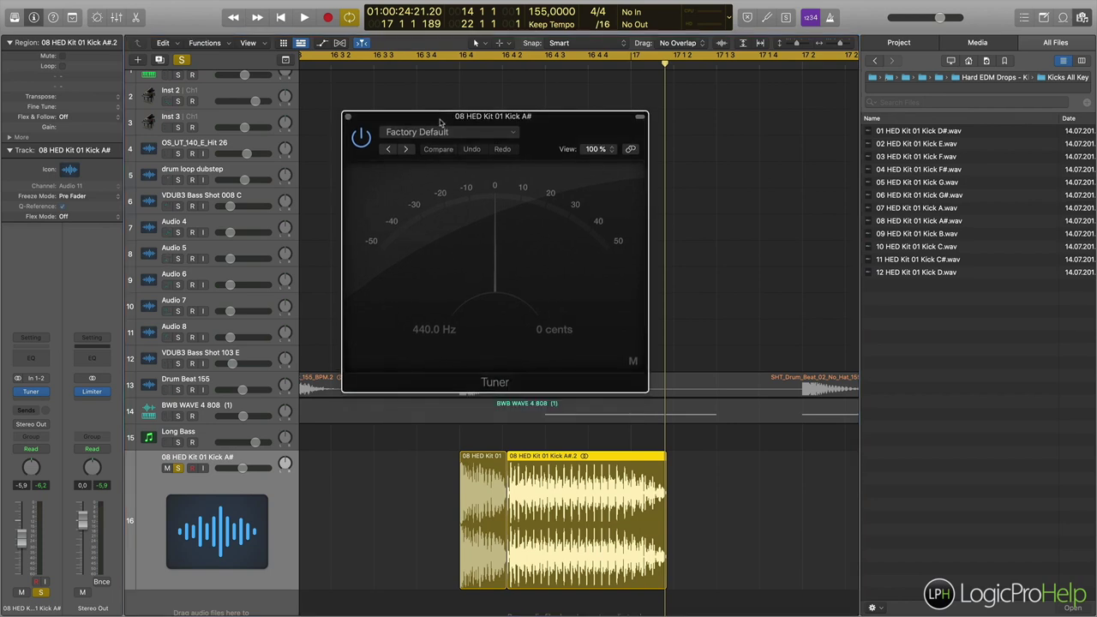
click(348, 118)
click(503, 60)
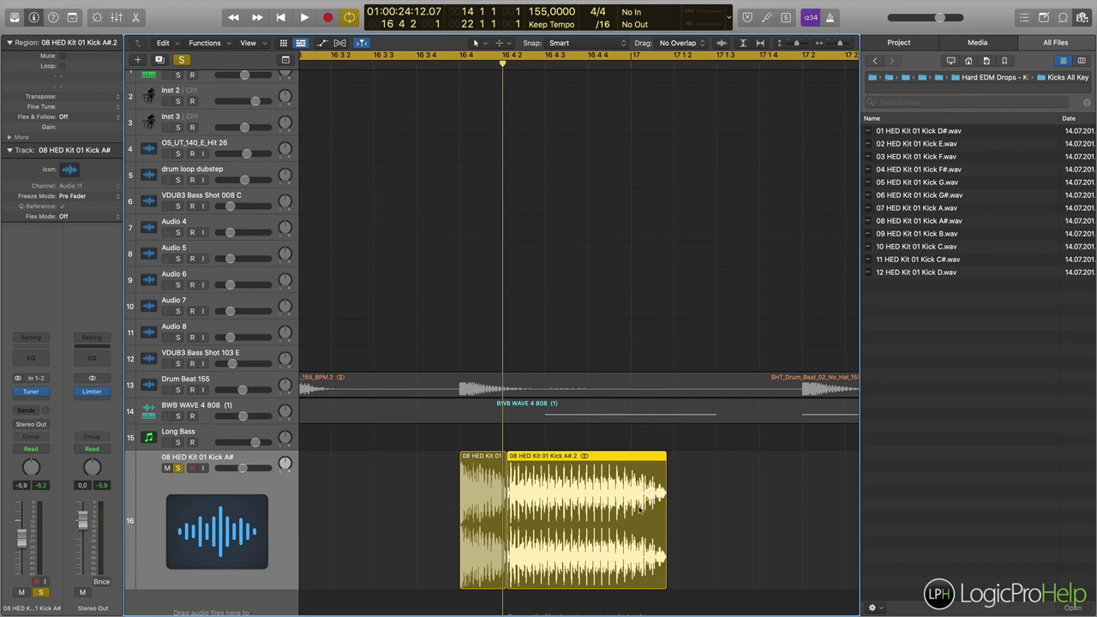
scroll(608, 506, right, 1)
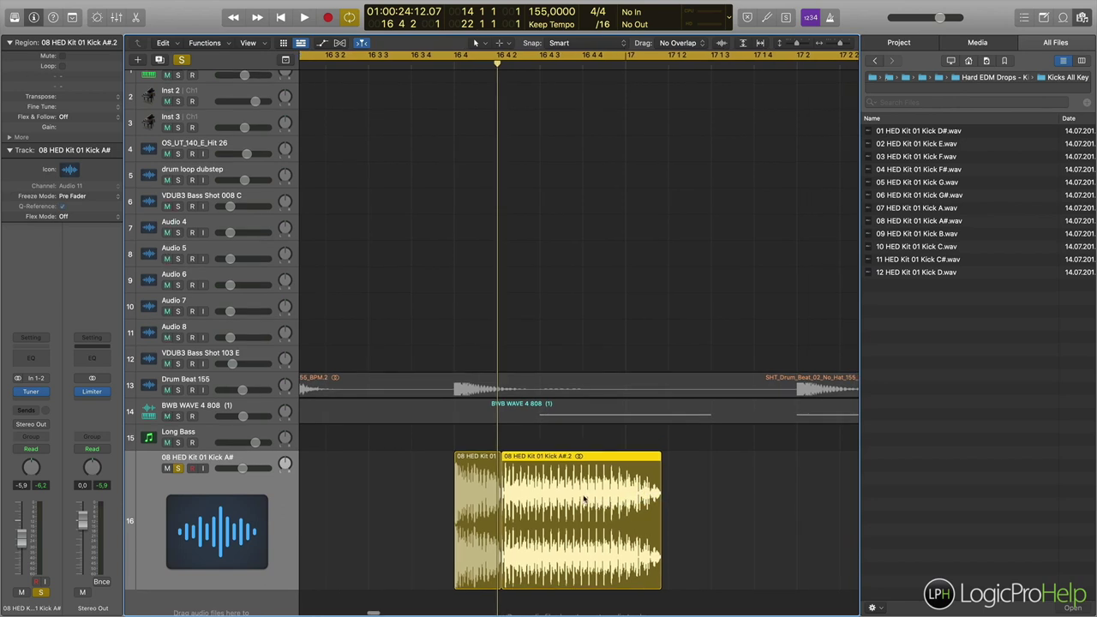
drag(408, 511, 542, 497)
click(559, 495)
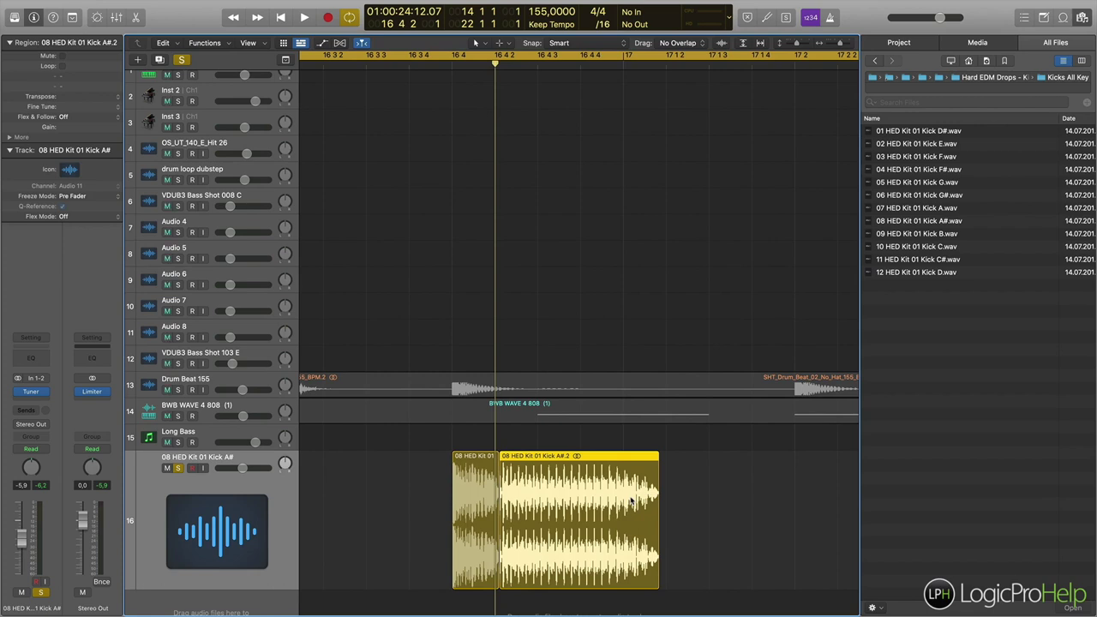
key(z)
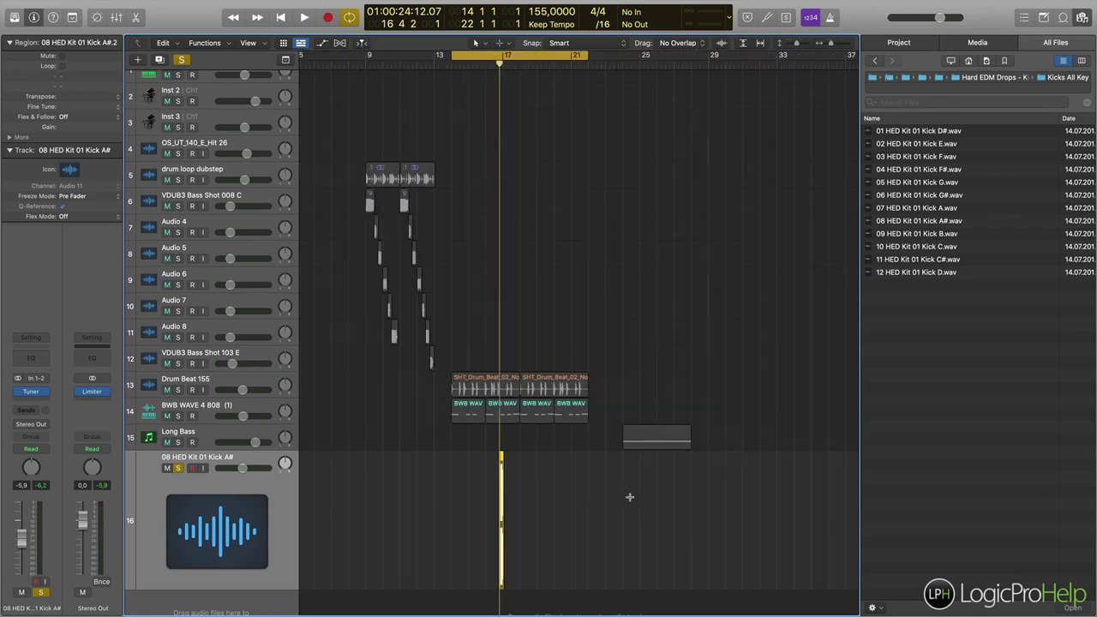
scroll(629, 500, left, 2)
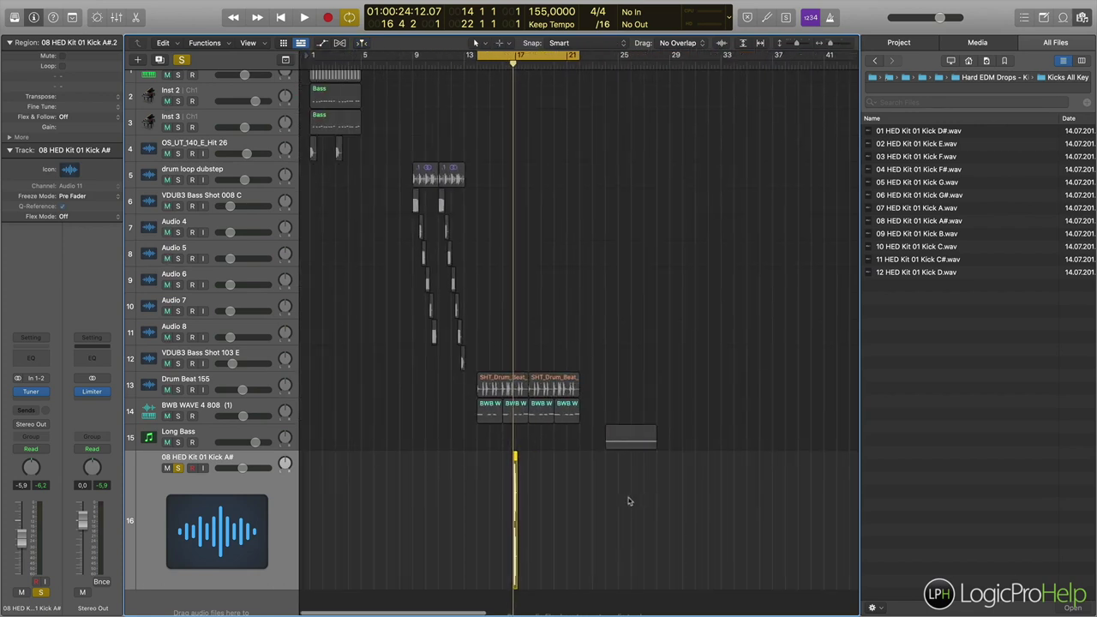
- Open the recent project Techno Bass.logicx in place of the Bass Example project
click(87, 7)
mouse_move(119, 49)
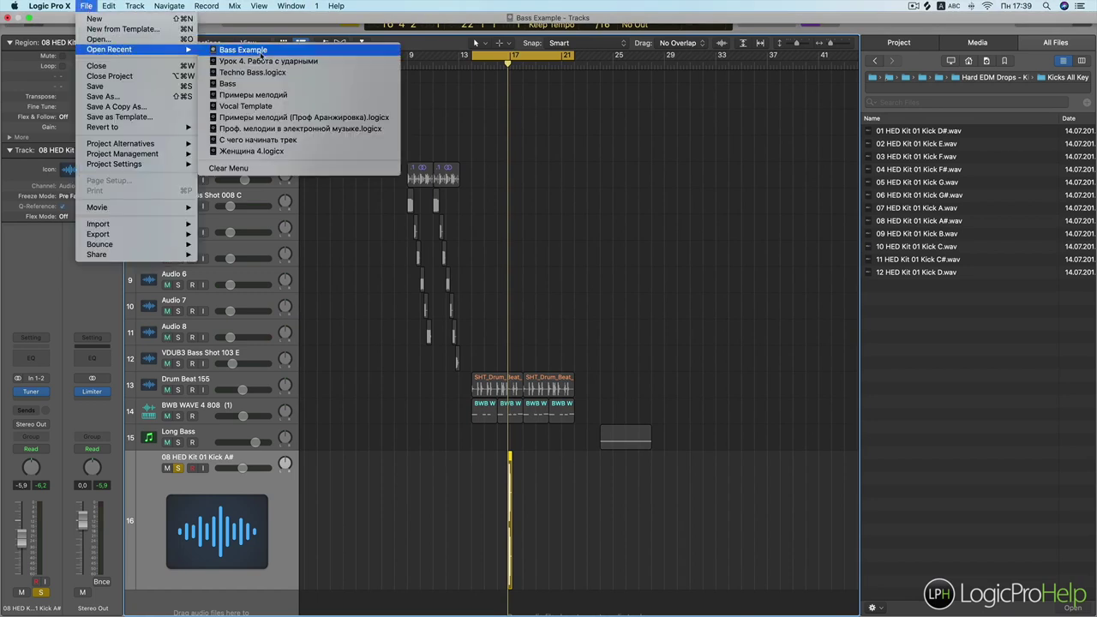
click(267, 74)
click(652, 201)
click(521, 204)
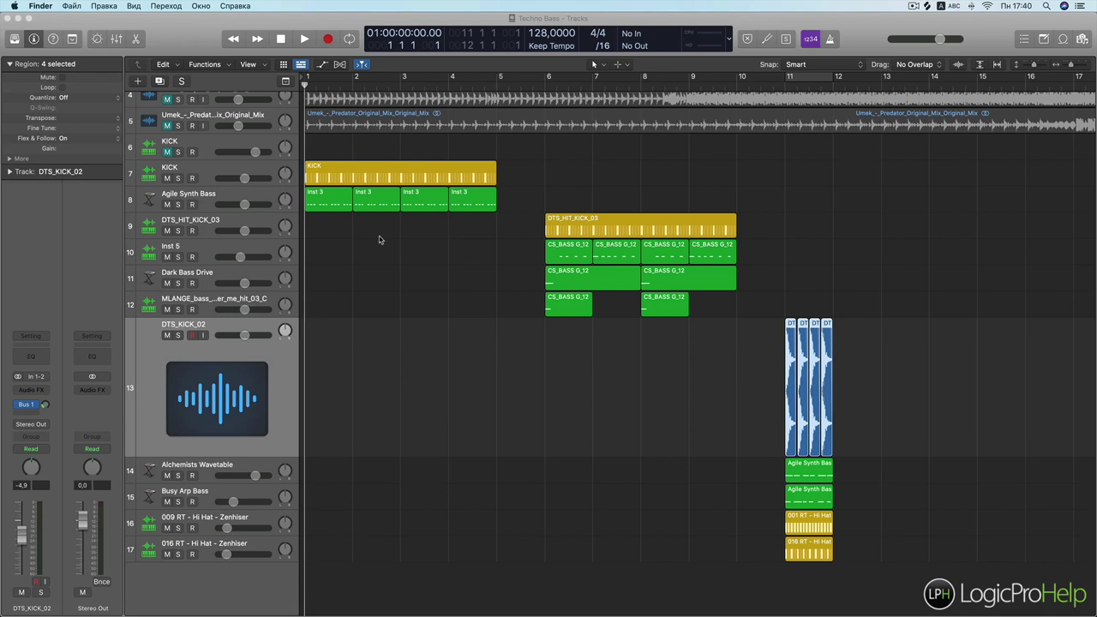
- Select the KICK region and play the first four bars to hear the kick with the Agile Synth Bass part
click(340, 175)
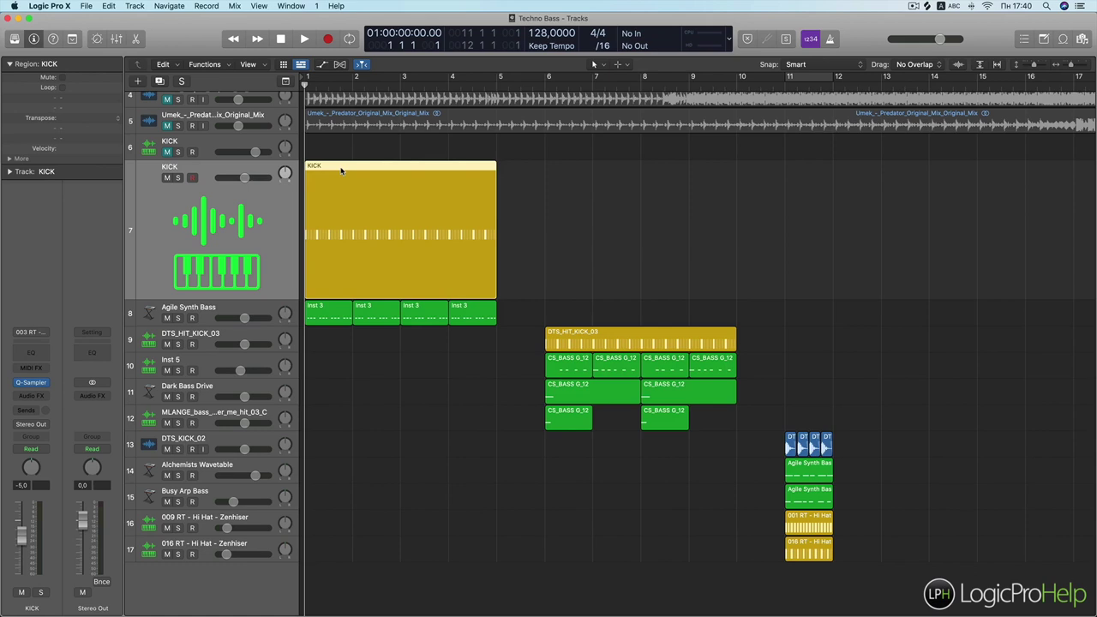
key(space)
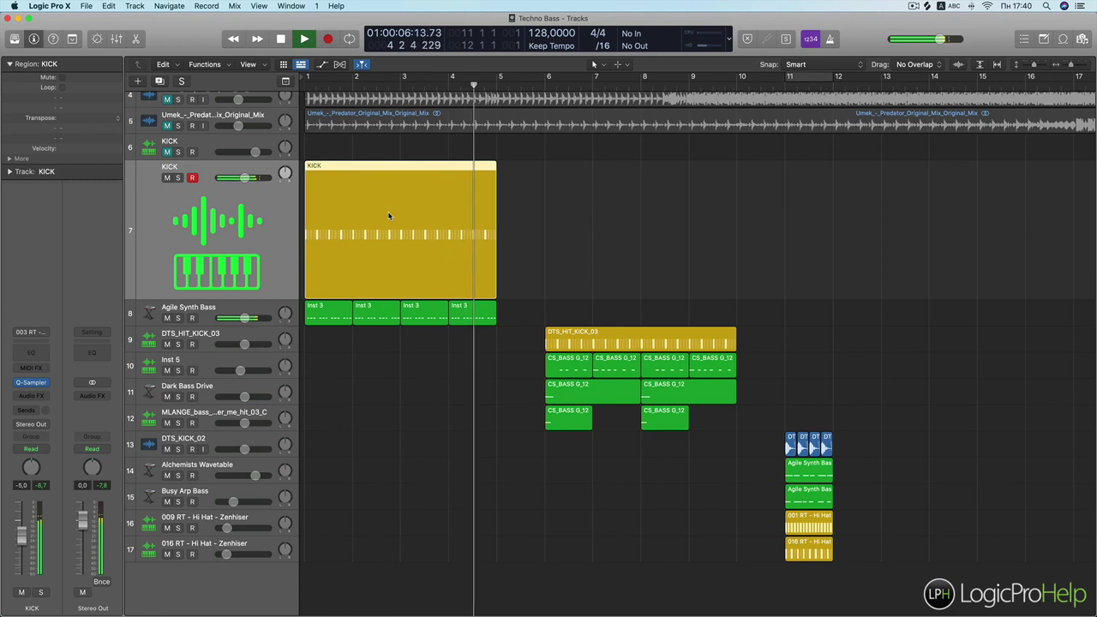
key(space)
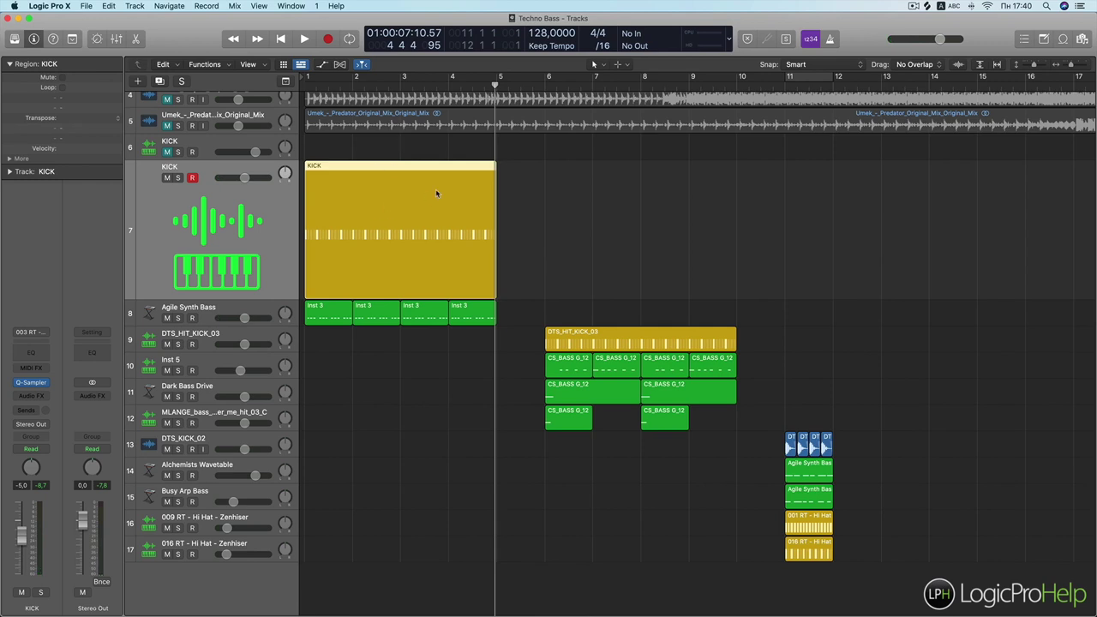
- Return the playhead to bar 1 and open the first Inst 3 bass region in a slightly shorter Piano Roll
click(306, 83)
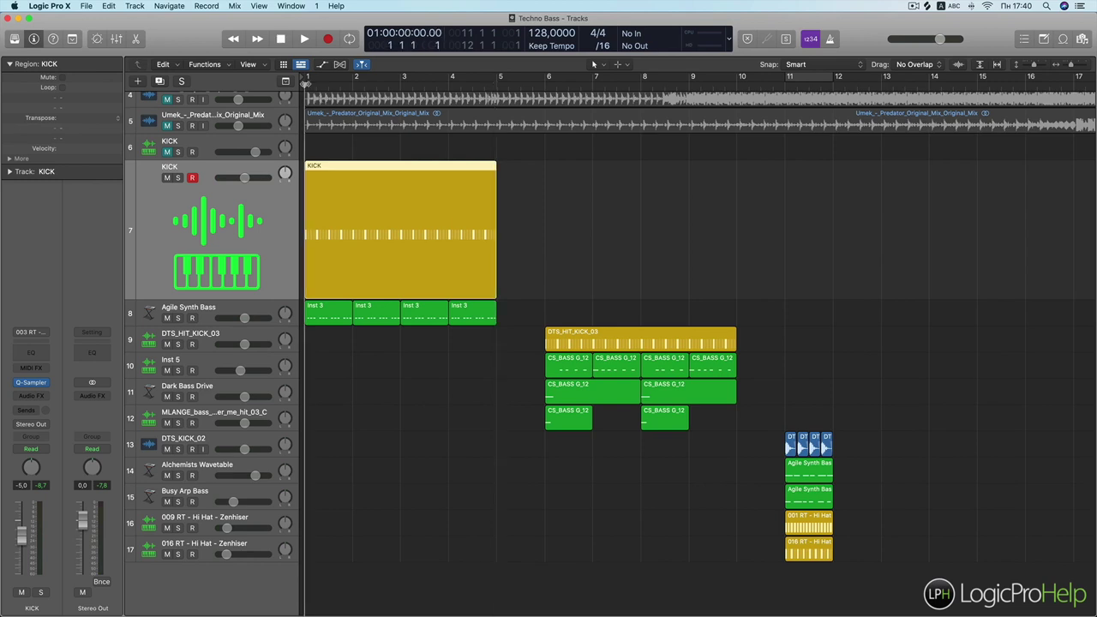
click(331, 312)
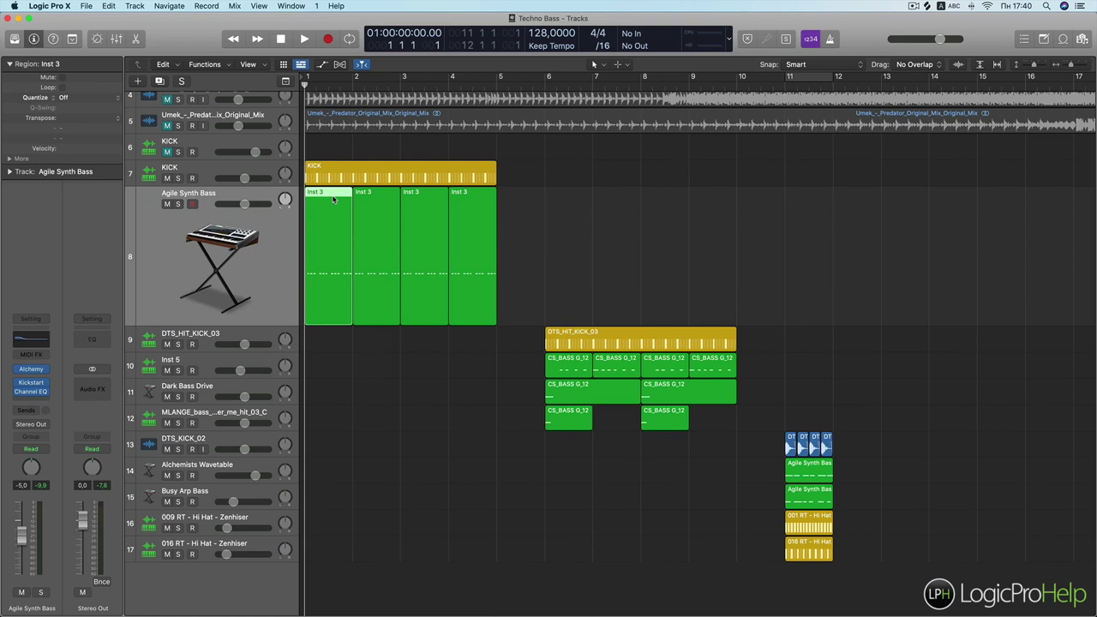
double_click(334, 199)
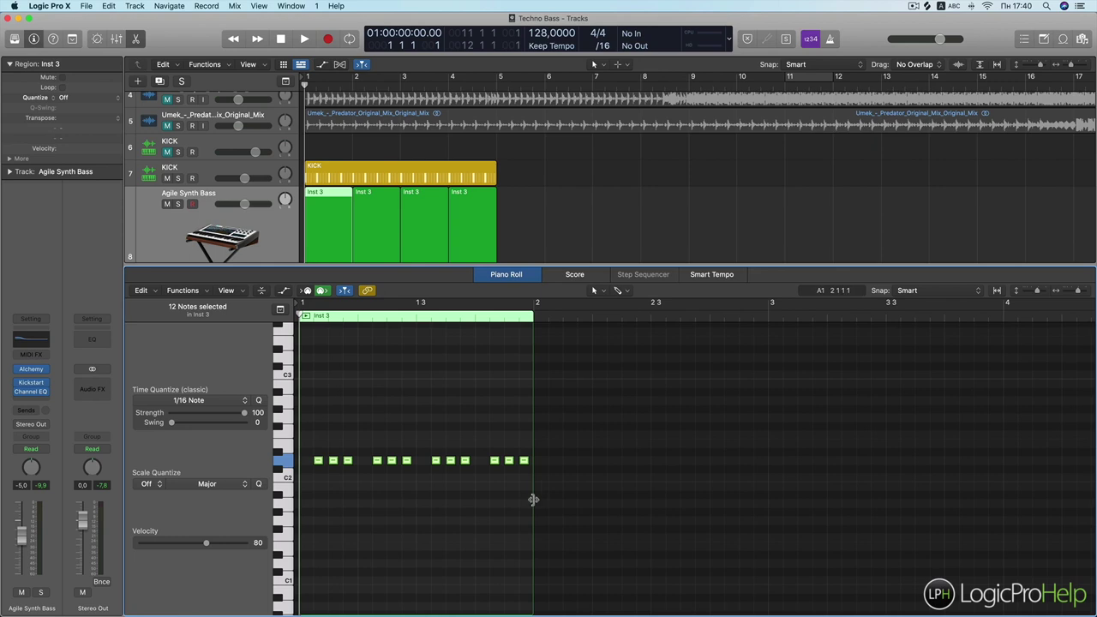
drag(363, 267, 364, 291)
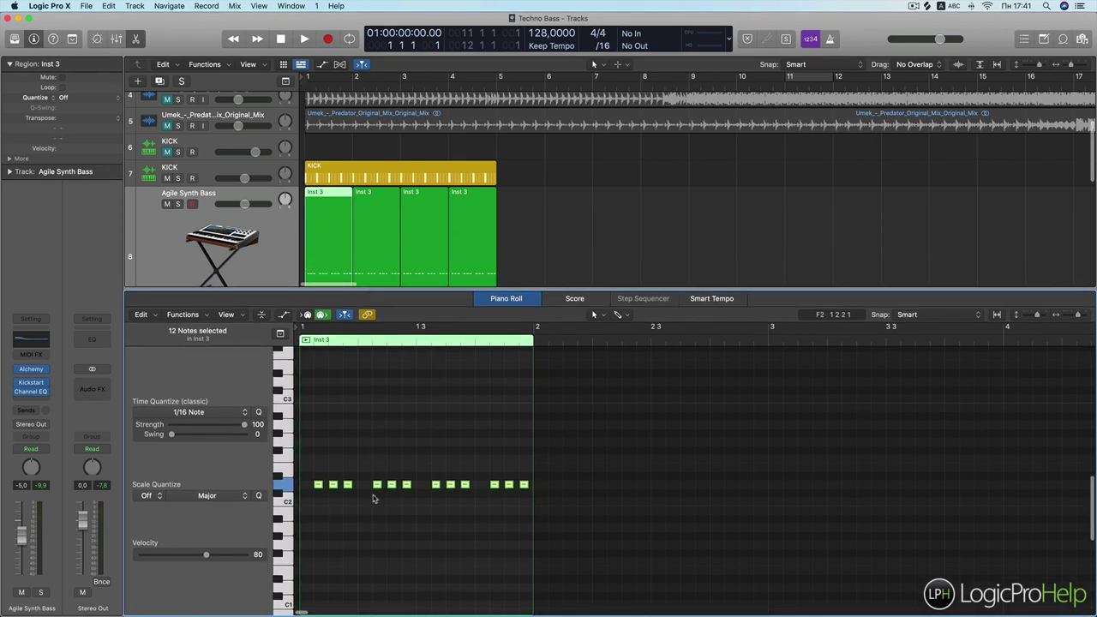
- Select all the bass notes and set their 1/16 Note quantize swing to 21
drag(310, 513, 607, 421)
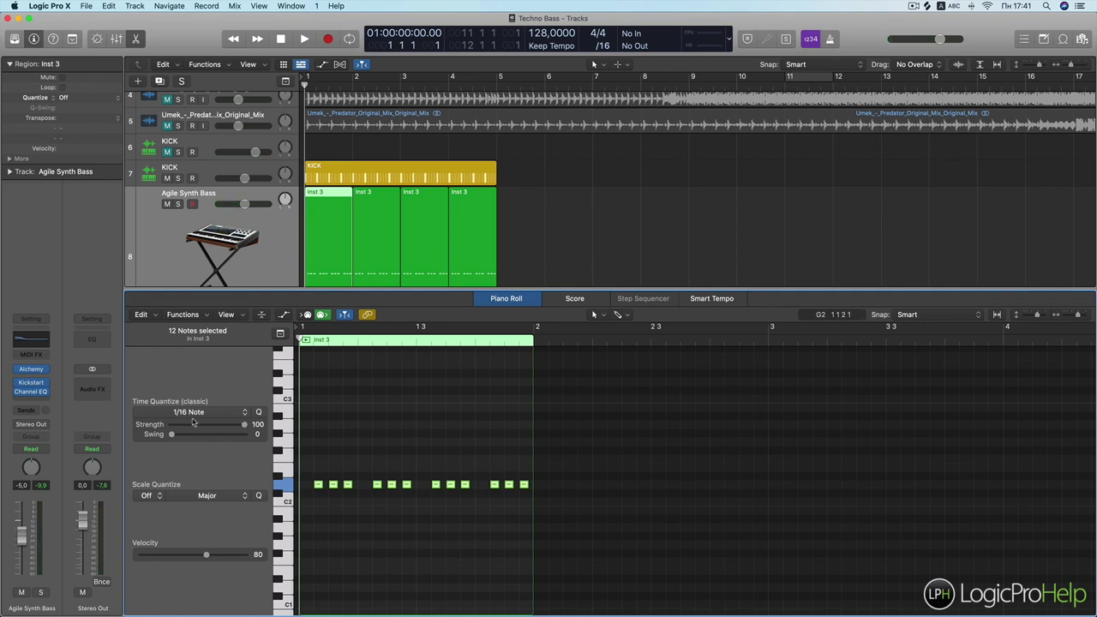
mouse_move(172, 435)
mouse_down()
mouse_move(278, 439)
mouse_move(131, 439)
mouse_move(260, 443)
mouse_move(188, 440)
mouse_up()
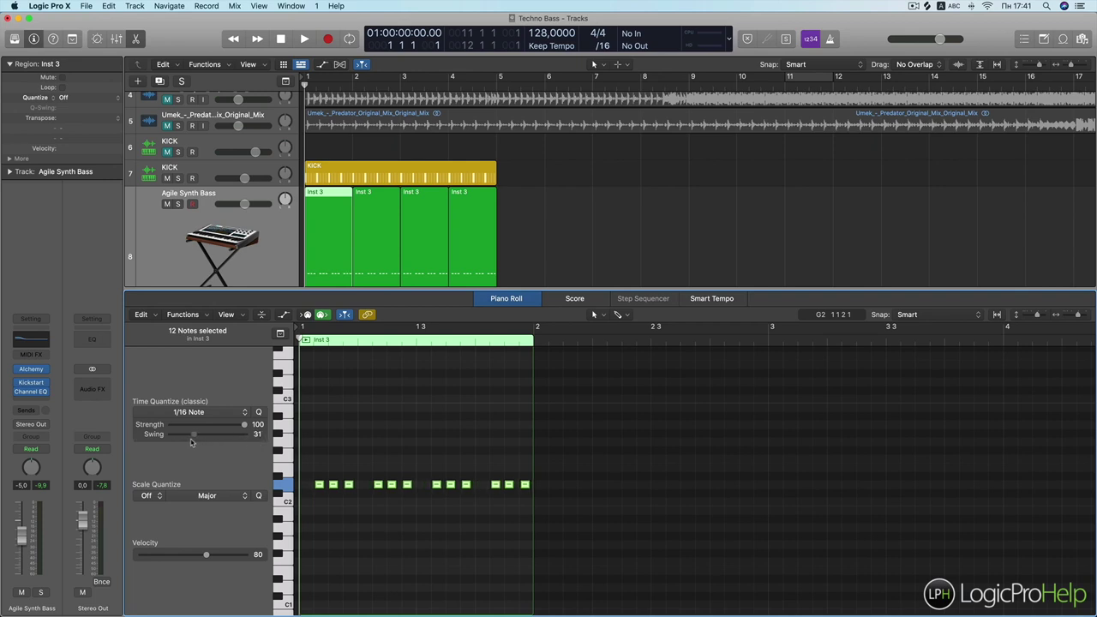
- Delete the three copies of the Inst 3 region and loop the first one up to bar 5
click(351, 205)
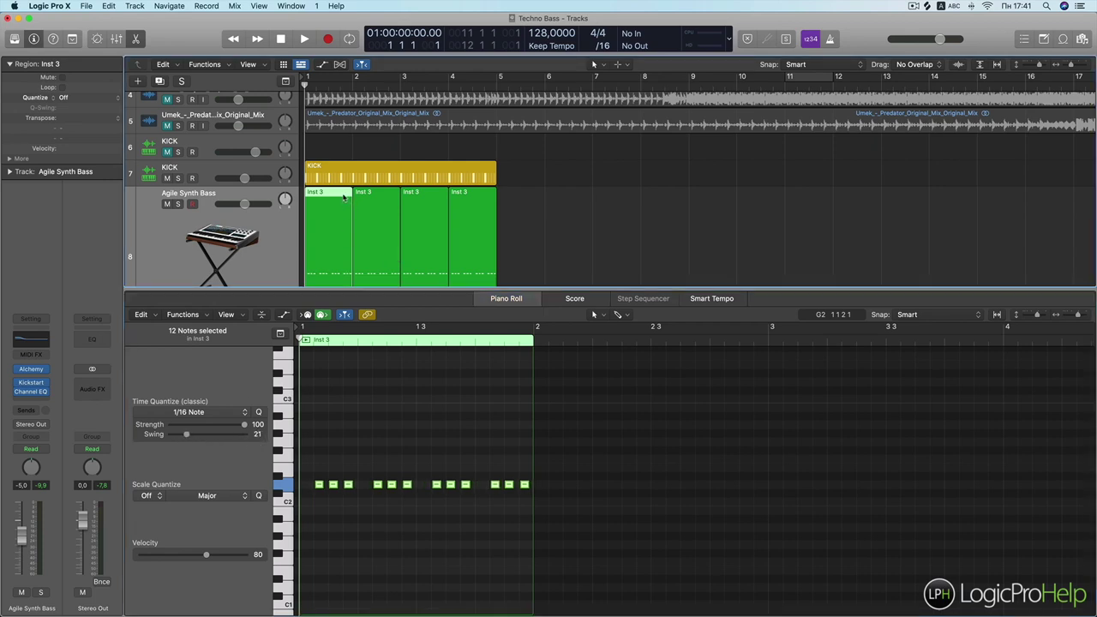
click(365, 228)
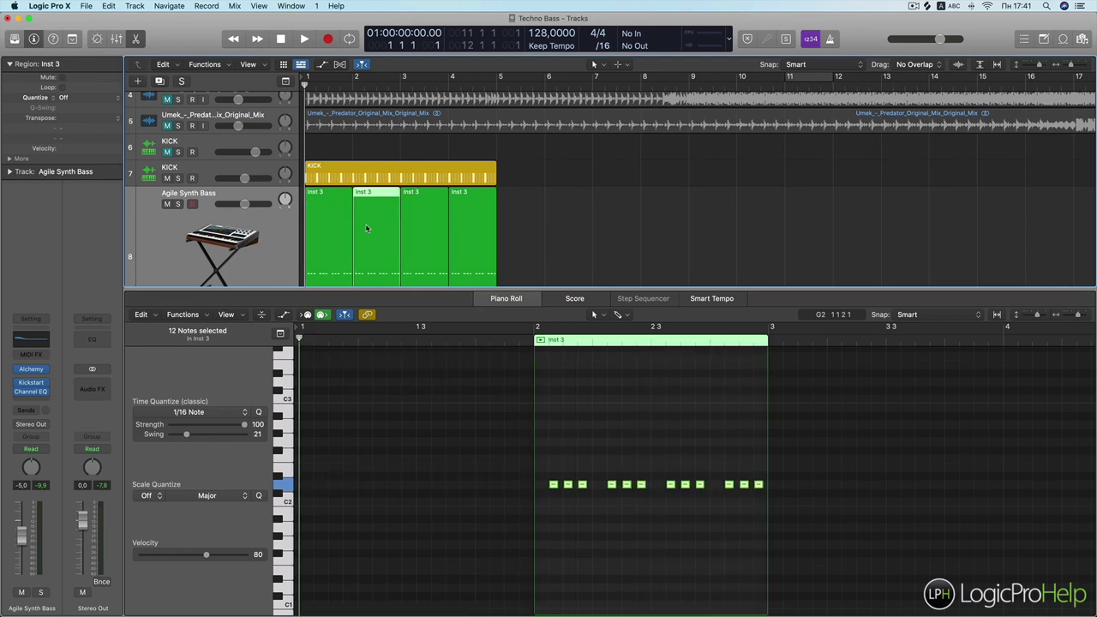
key(Delete)
key(Delete)
key(Delete)
drag(352, 204, 497, 209)
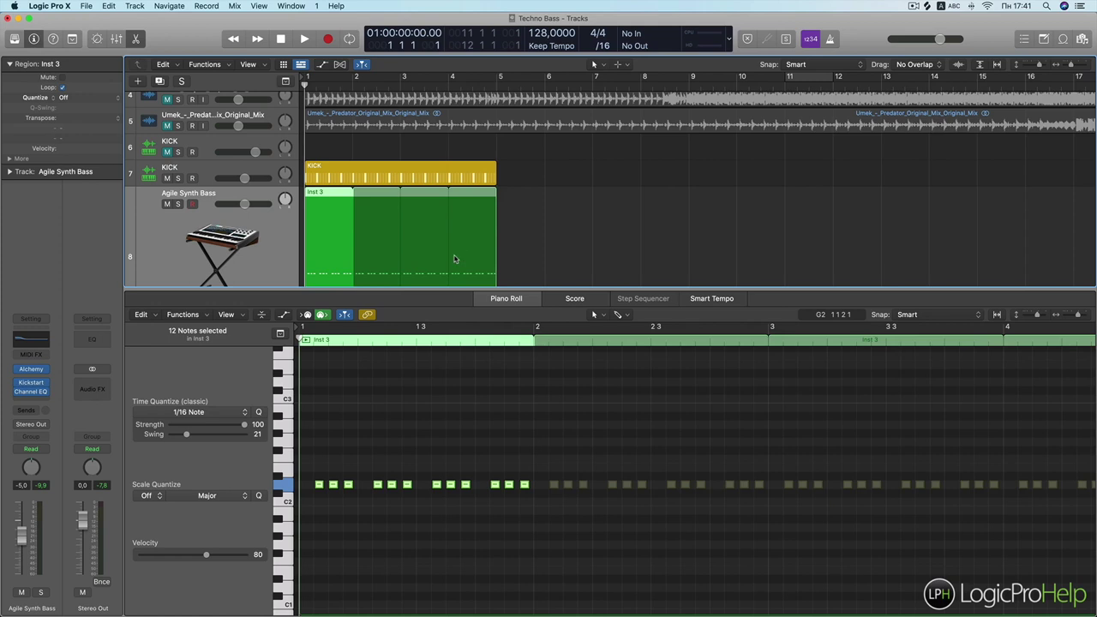
- Play the looped bass with the kick, select all its notes and raise their quantize swing to 70
key(space)
click(313, 456)
drag(303, 446, 529, 526)
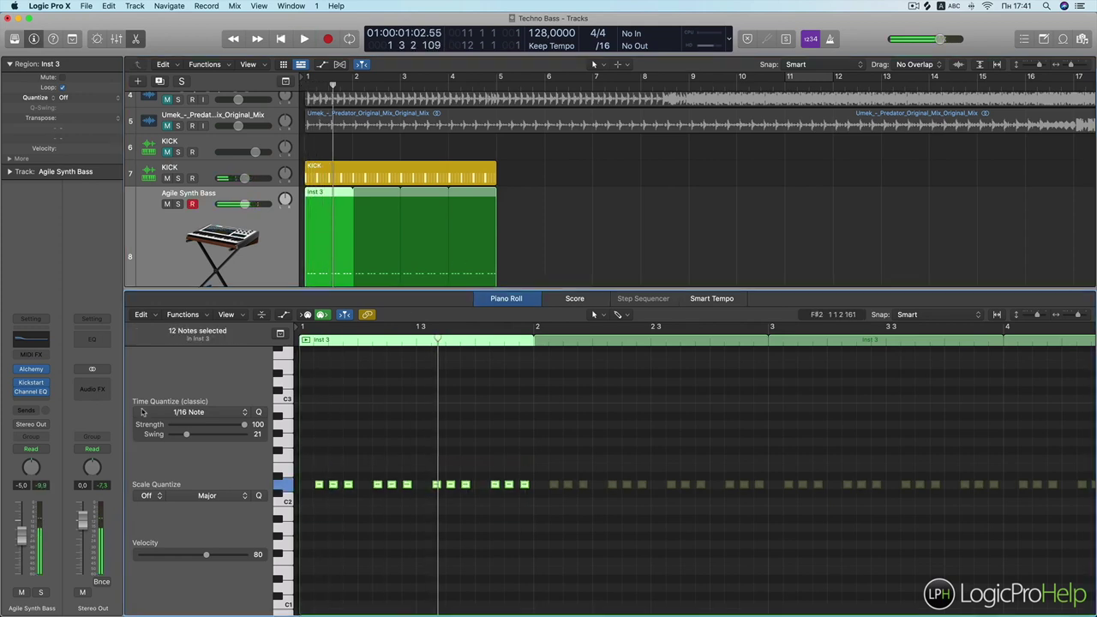
drag(186, 434, 222, 436)
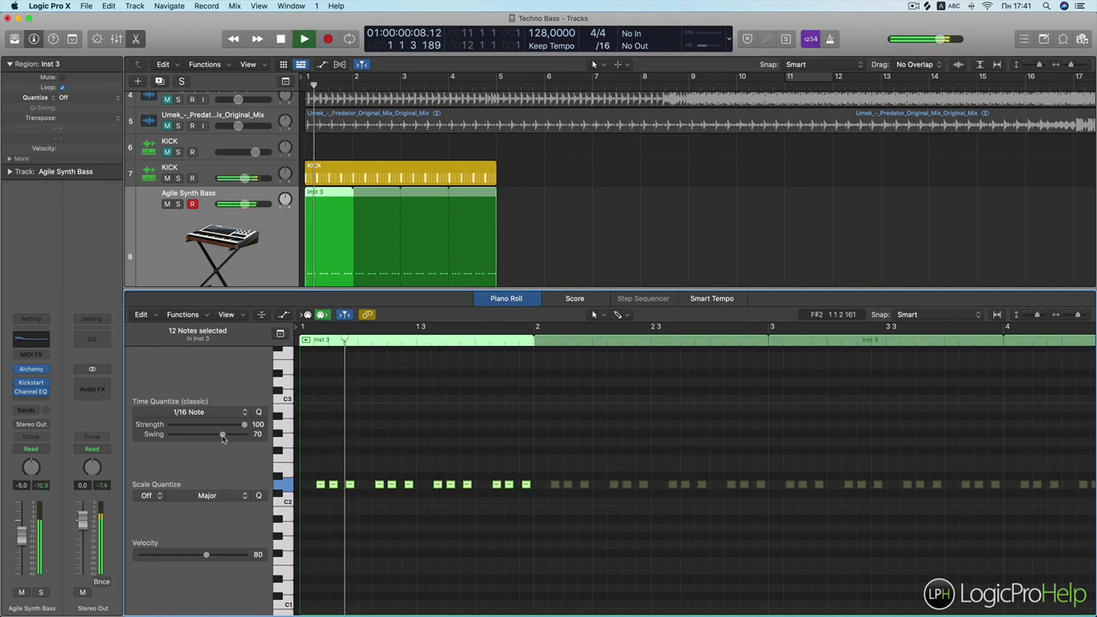
- Compare the looped bass and kick playback with the notes' quantize swing set to 0 and to 82
drag(223, 436, 170, 437)
key(space)
drag(172, 434, 231, 440)
key(space)
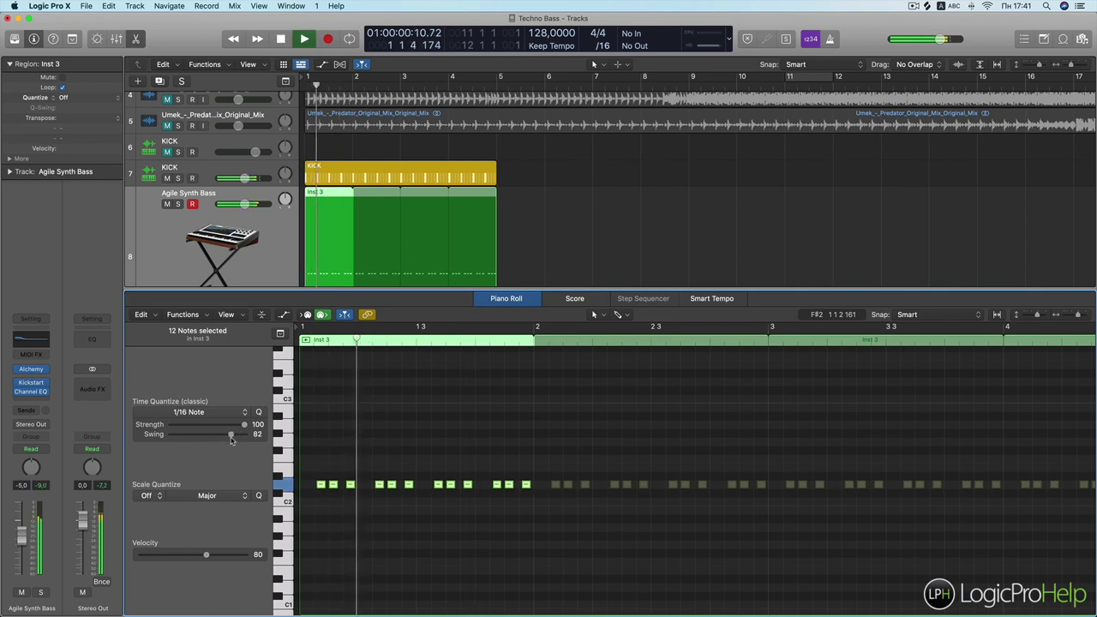
key(space)
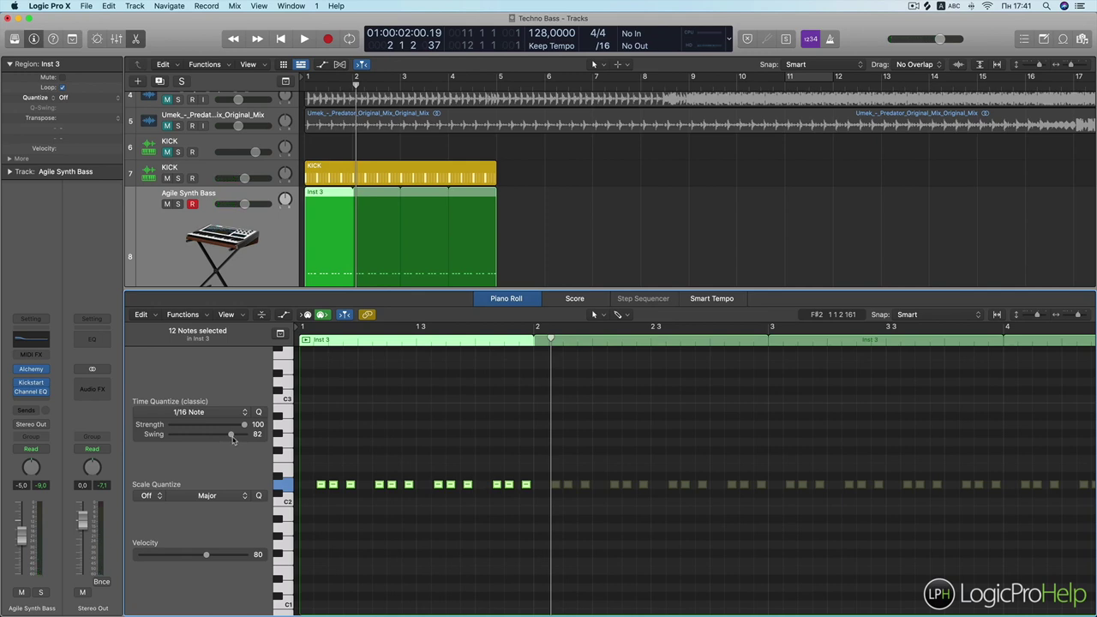
- Set the bass notes' quantize swing to 57, raise it to 100, and play the loop with the kick
drag(233, 440, 212, 438)
scroll(306, 475, up, 5)
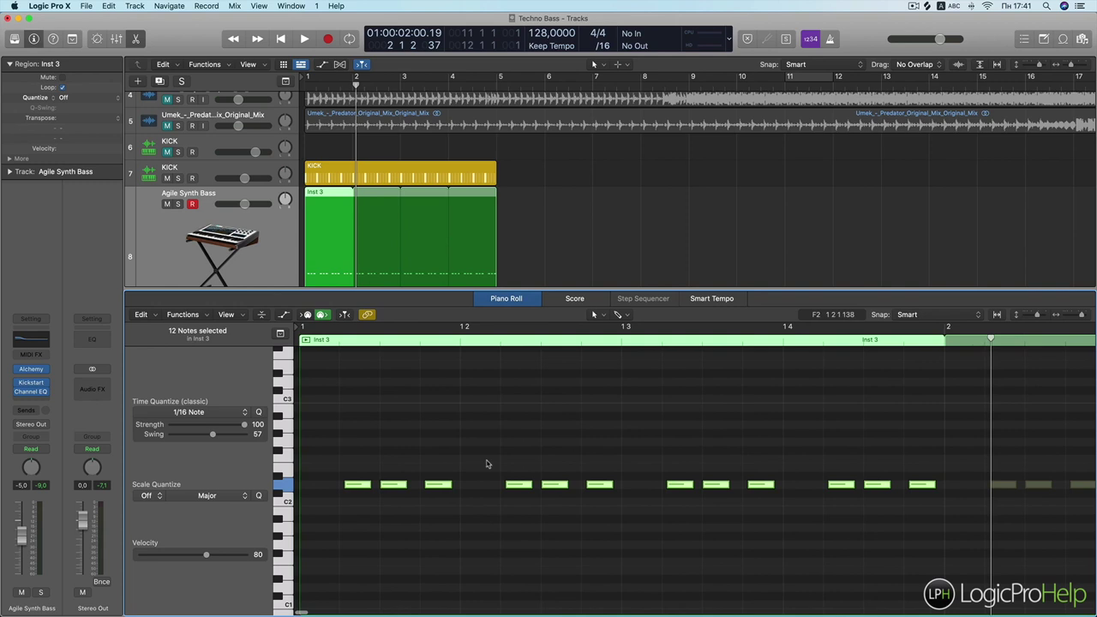
mouse_move(213, 435)
mouse_down()
mouse_move(179, 435)
mouse_move(240, 439)
mouse_move(211, 440)
mouse_up()
drag(211, 440, 220, 440)
drag(215, 437, 250, 439)
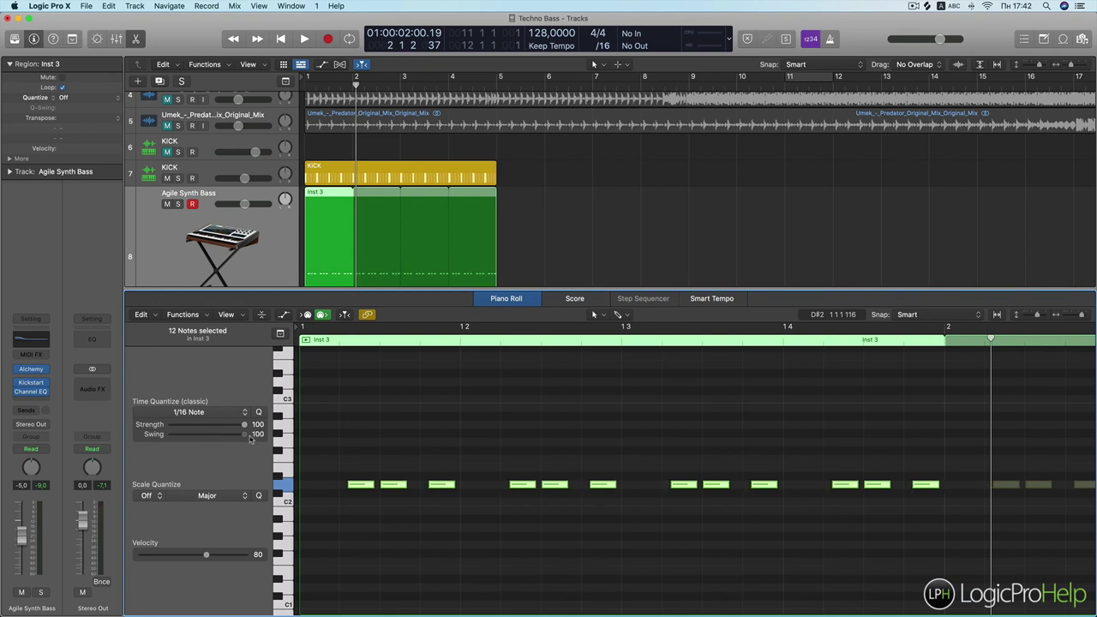
key(space)
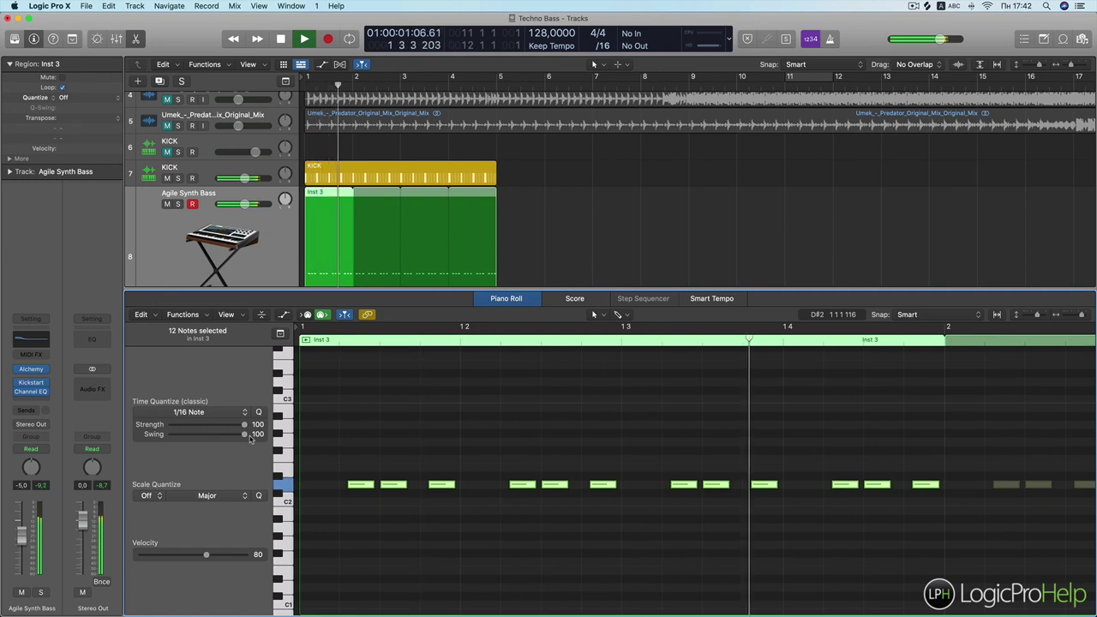
key(space)
- Compare the note positions at quantize swing 0 and 83, return the swing to 0, and close the Piano Roll
drag(250, 439, 170, 438)
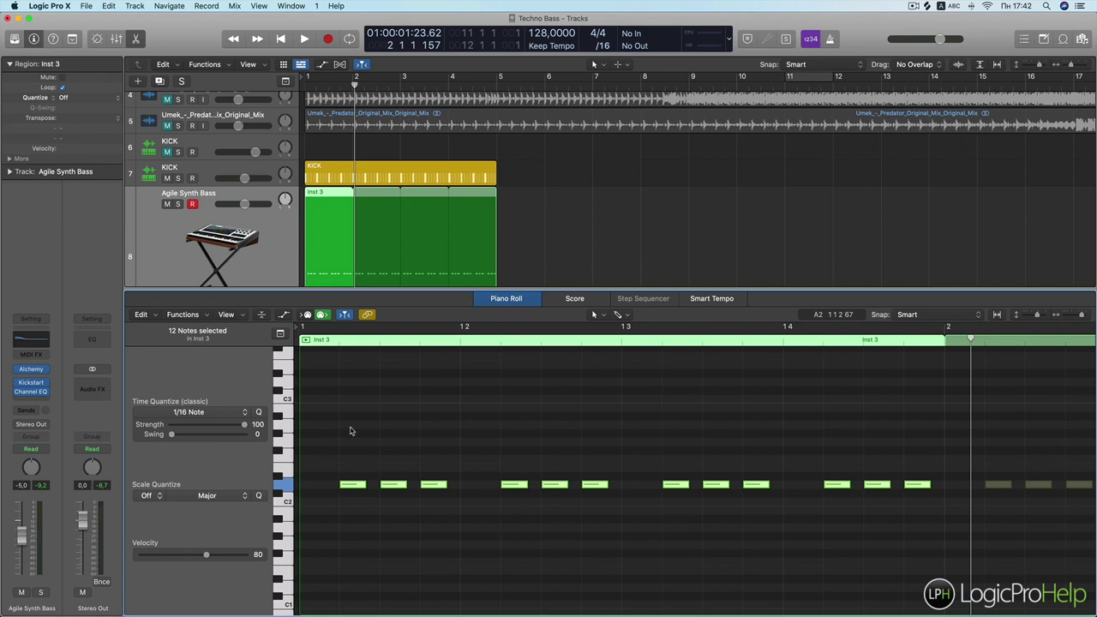
mouse_move(173, 434)
mouse_down()
mouse_move(220, 438)
mouse_move(152, 438)
mouse_up()
drag(171, 434, 233, 438)
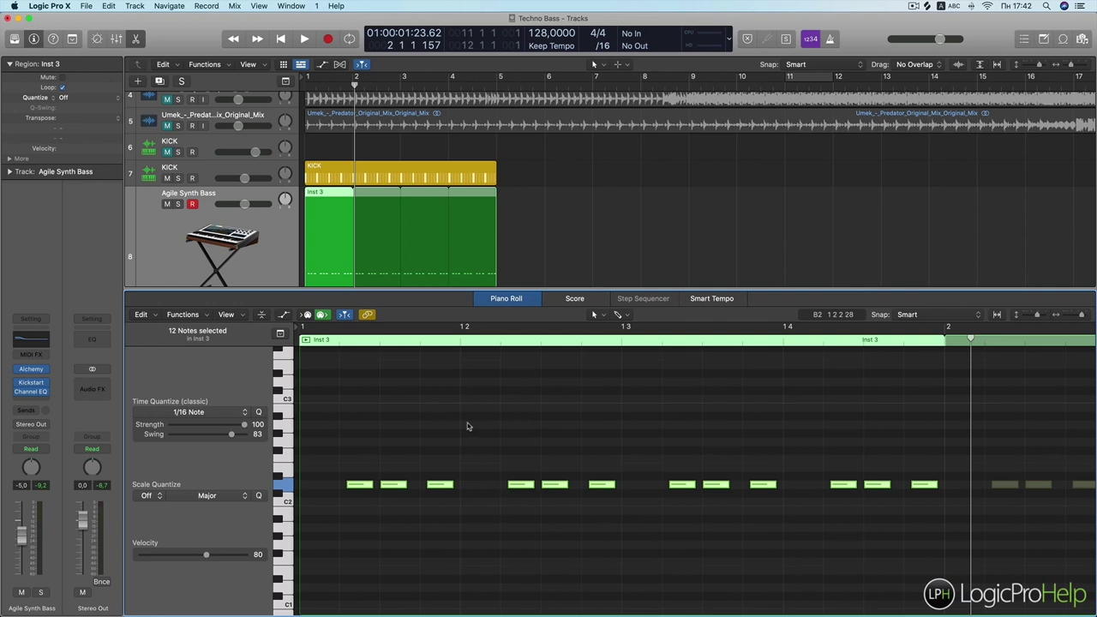
drag(231, 435, 153, 437)
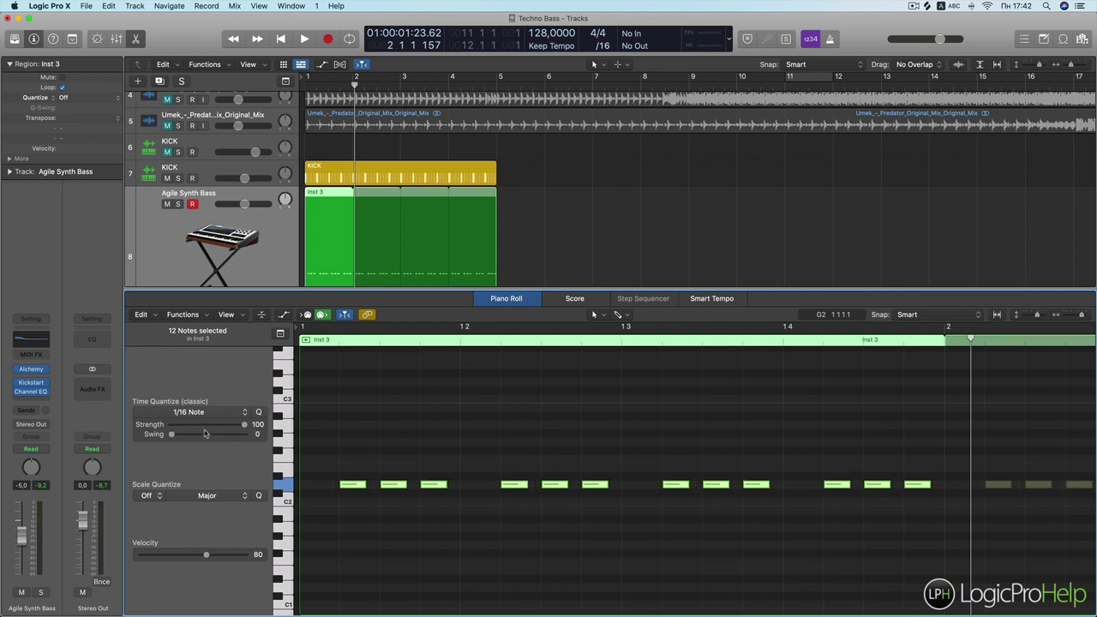
key(p)
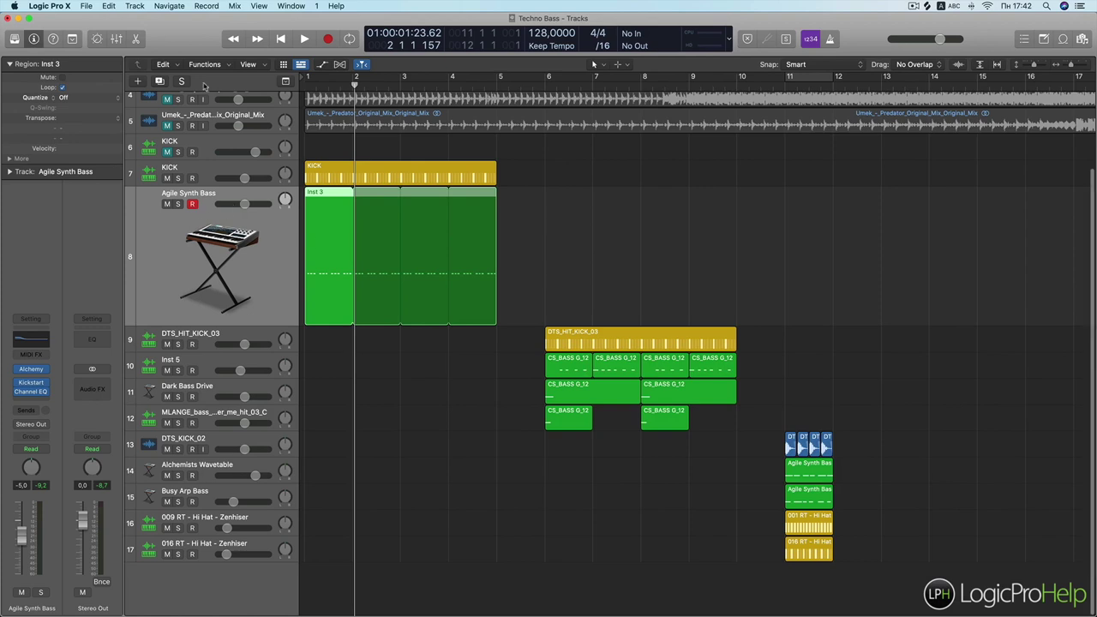
- Play the second kick and bass example from bar 6, and select its first Dark Bass Drive and MLANGE bass regions in turn
click(183, 82)
key(space)
click(181, 81)
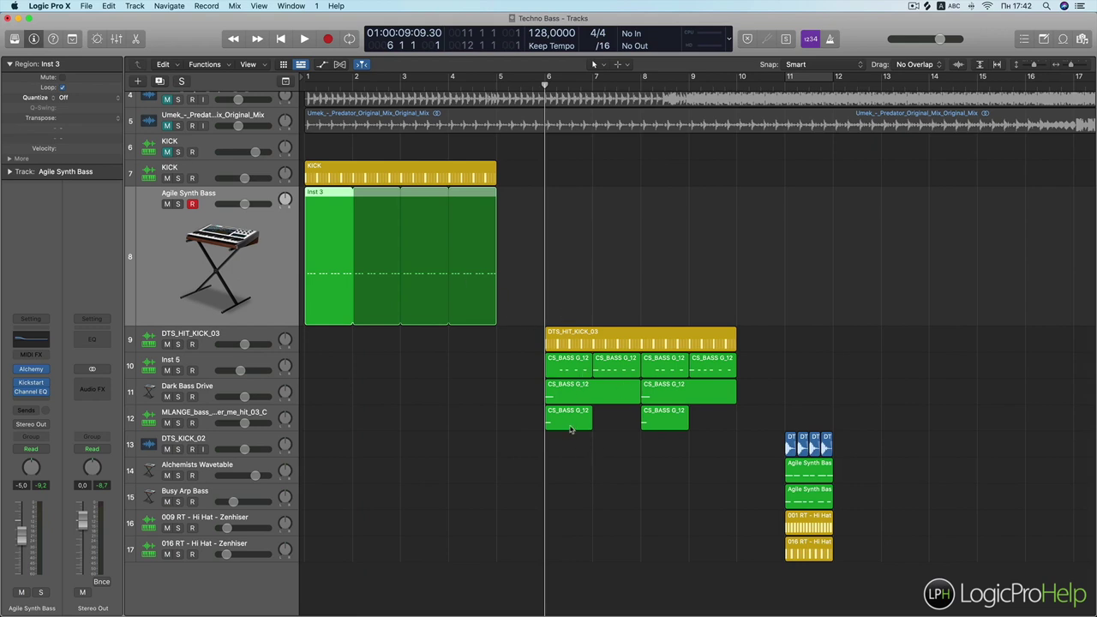
key(space)
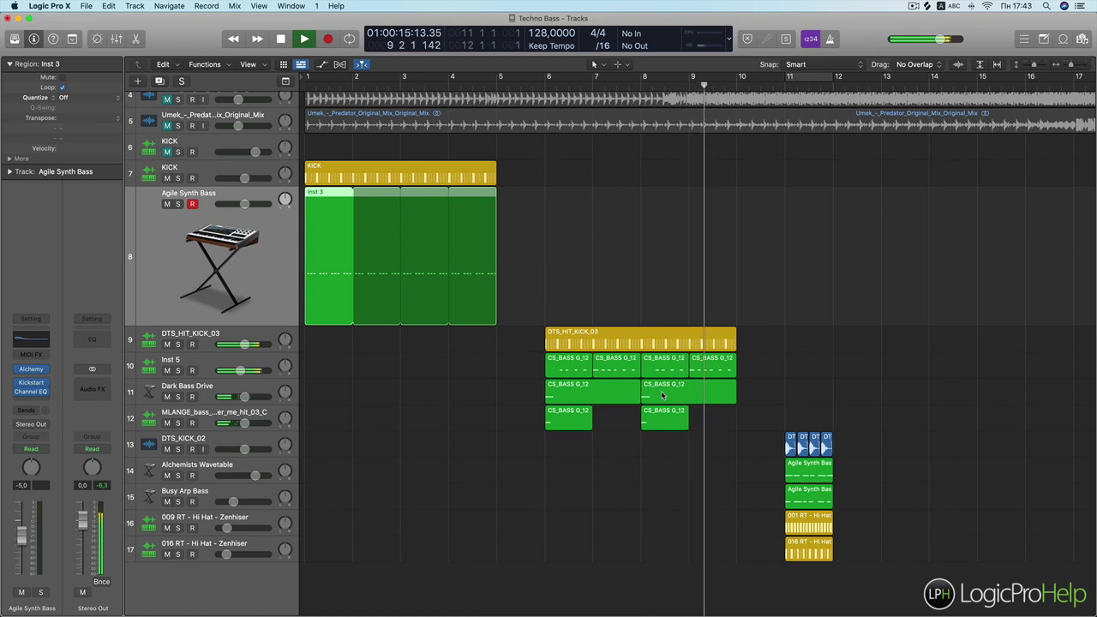
key(space)
click(576, 391)
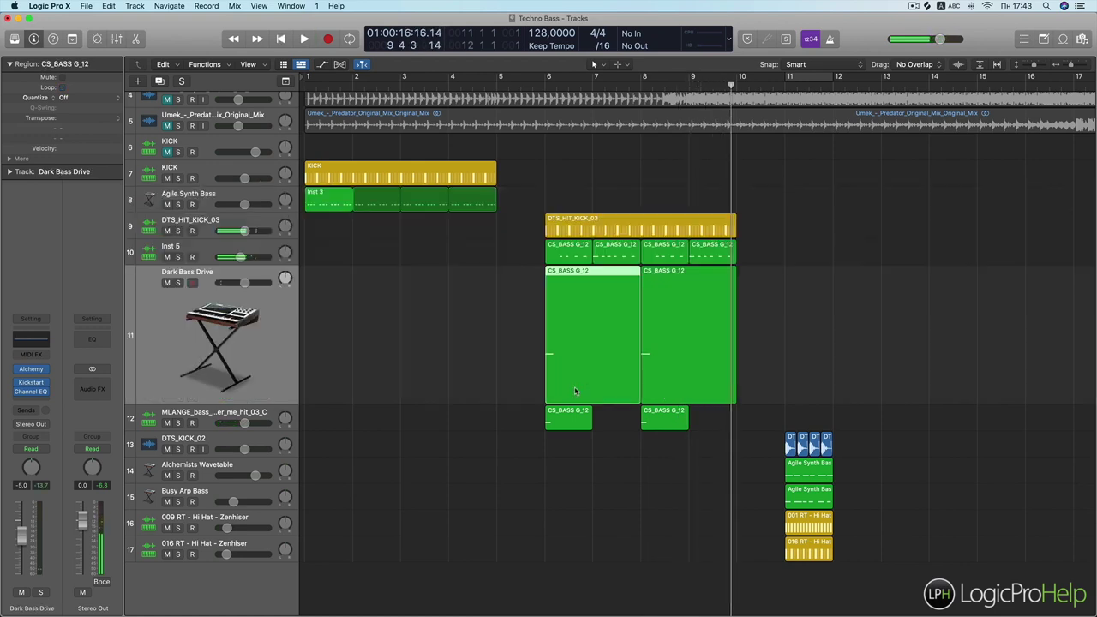
click(575, 418)
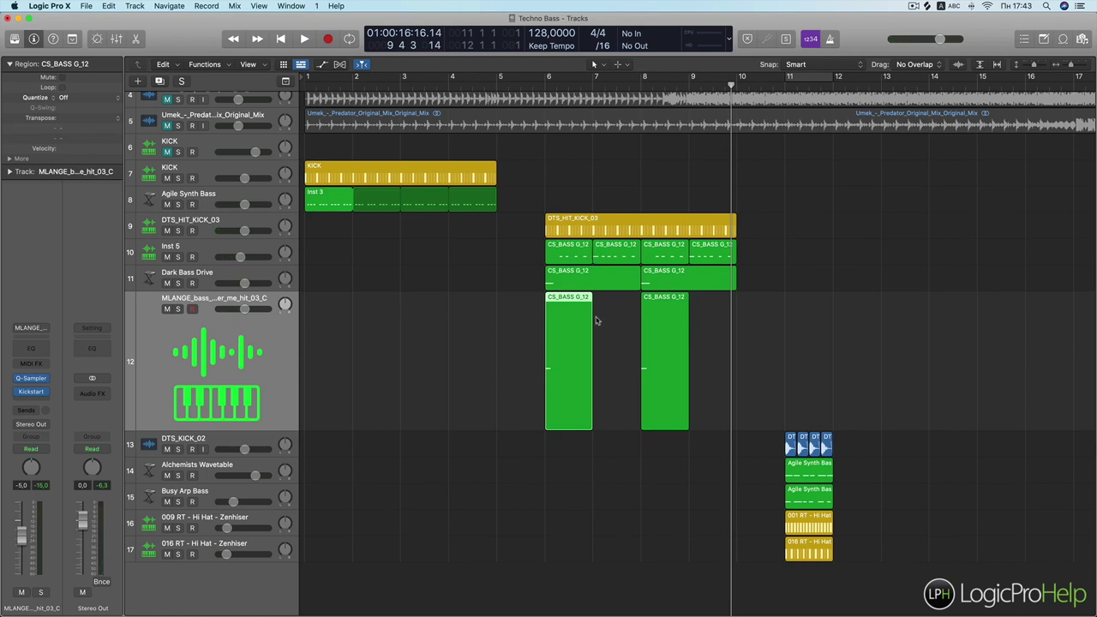
- Open the recent project Bass in place of the current one and show its window full screen
click(87, 7)
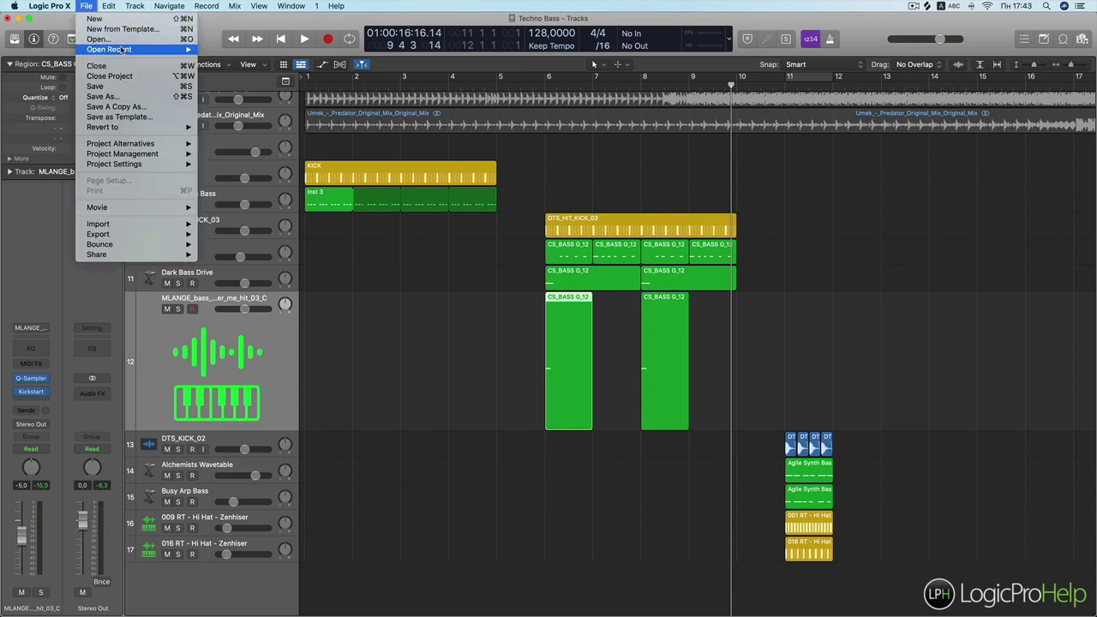
mouse_move(120, 50)
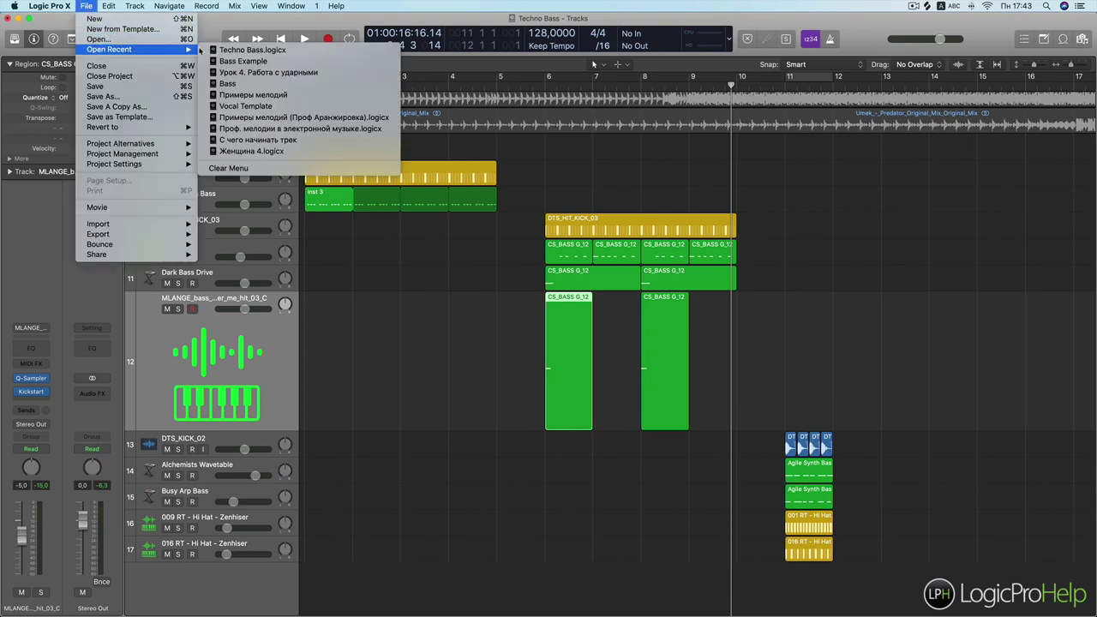
click(265, 85)
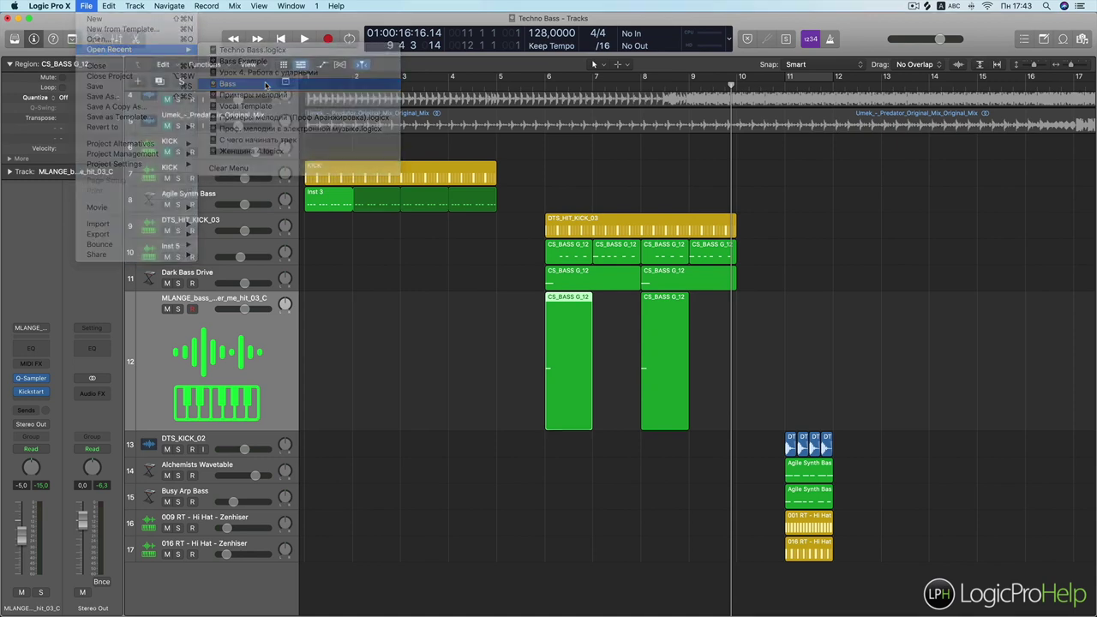
click(634, 211)
click(518, 210)
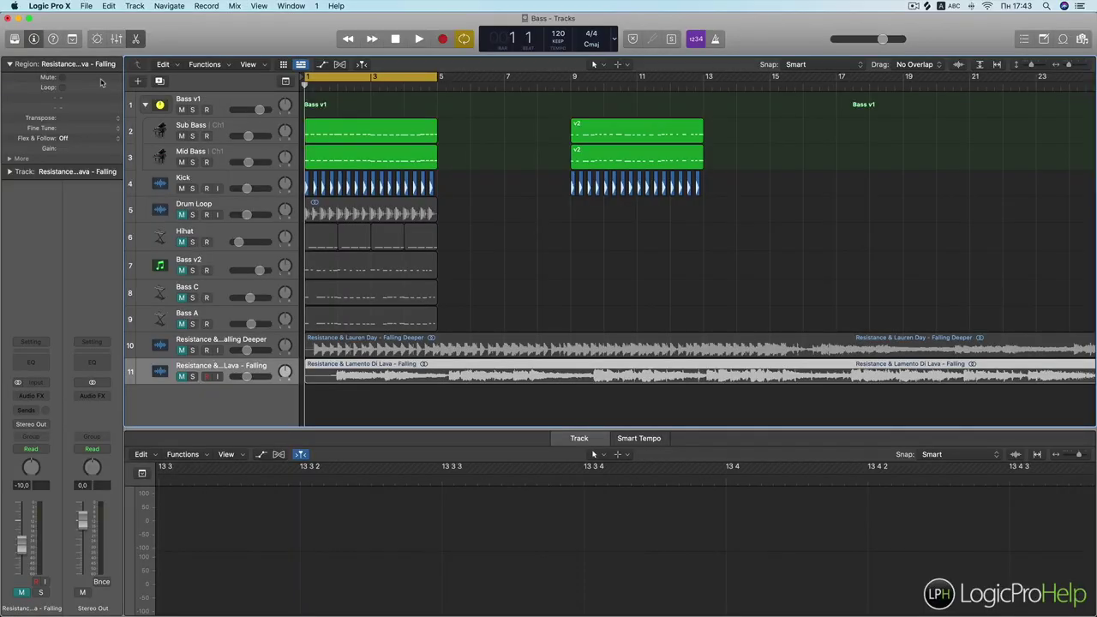
click(29, 18)
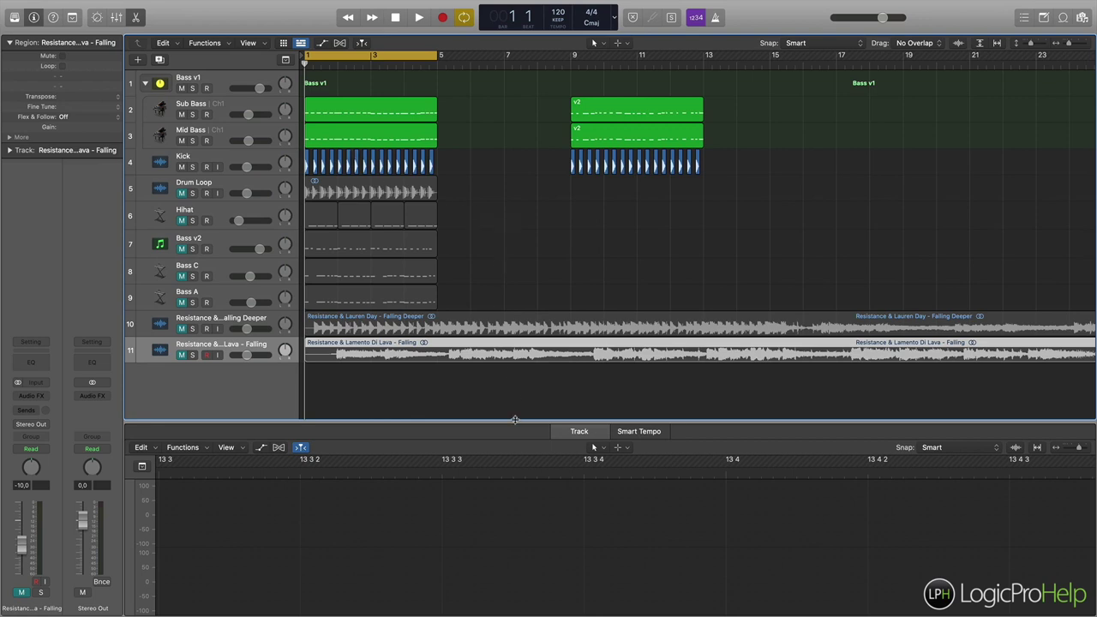
- Hide the lower editor and play the looped Sub Bass and Mid Bass parts with the kick
key(e)
key(space)
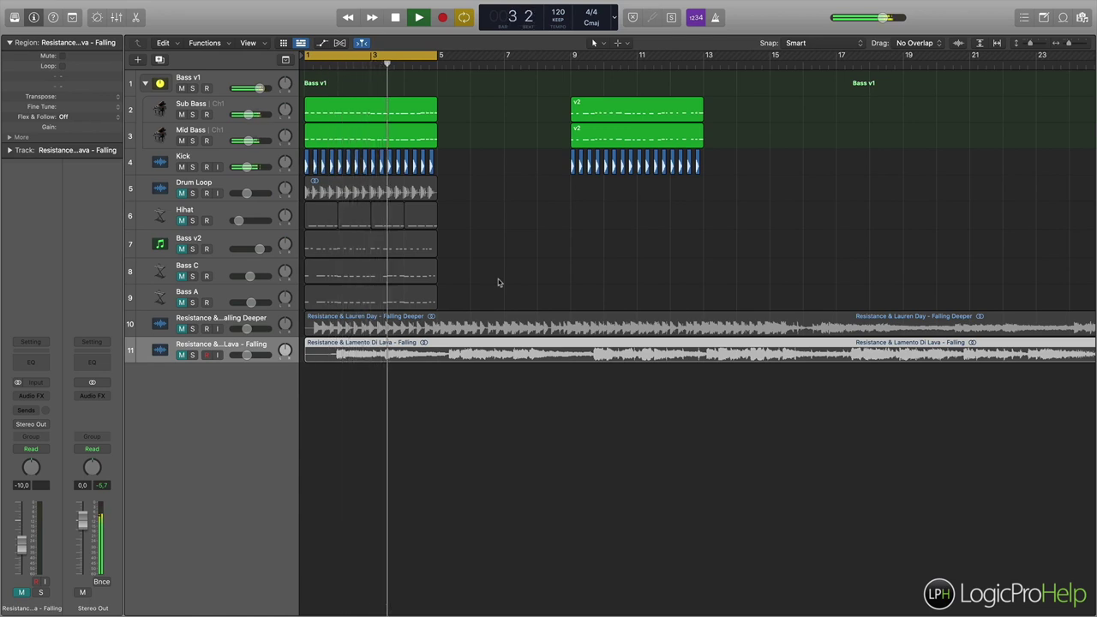
click(456, 113)
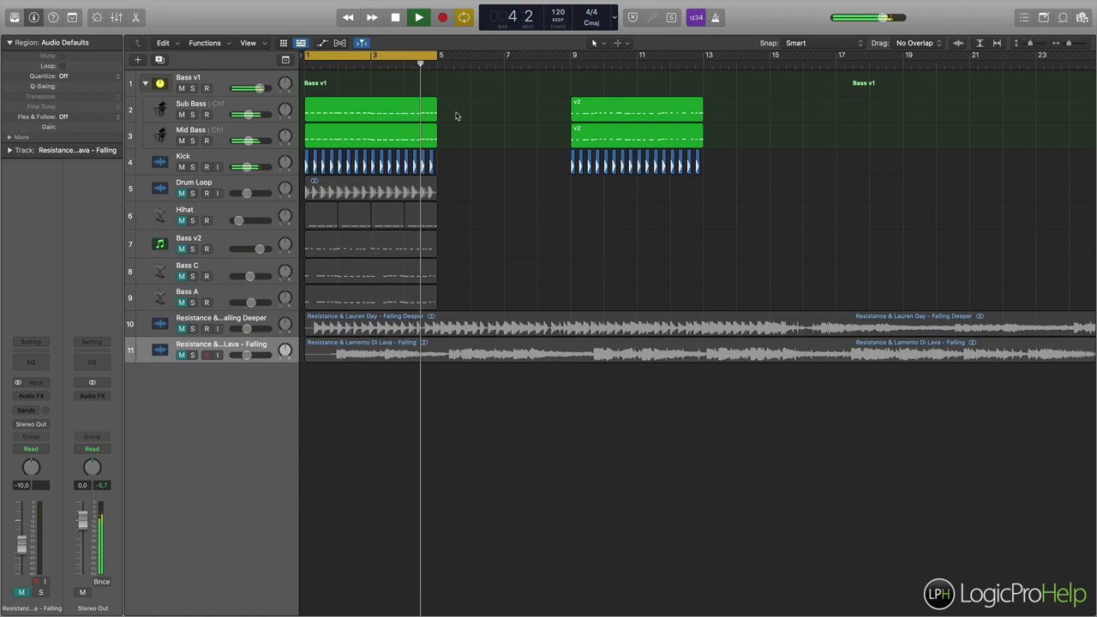
key(space)
- Open the first Sub Bass region in an enlarged Piano Roll and examine its note pattern across the four bars
double_click(378, 111)
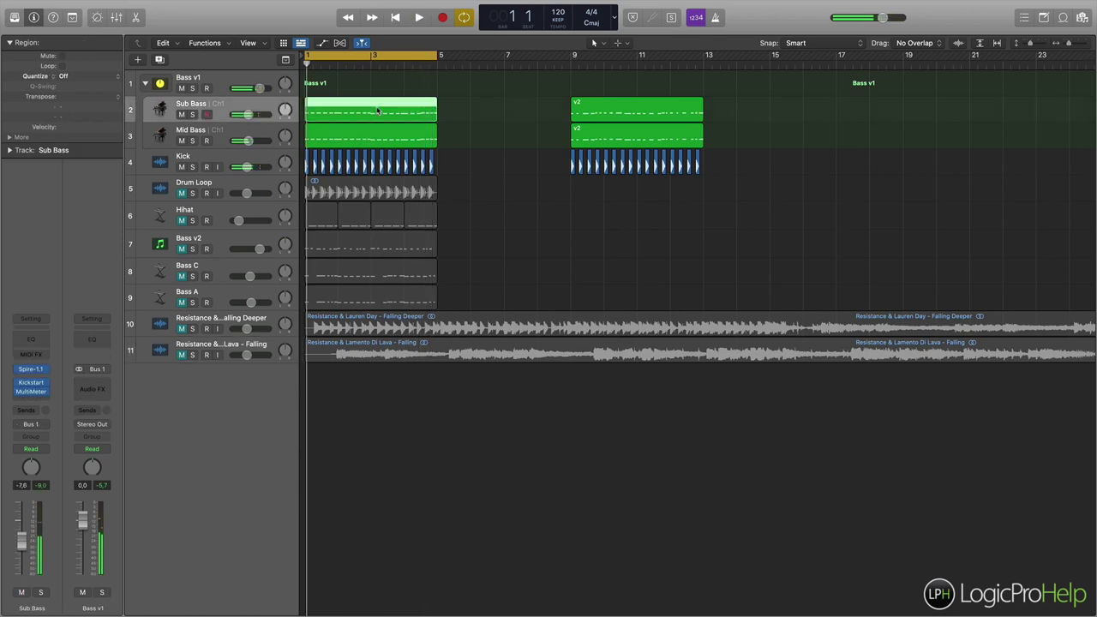
drag(450, 420, 450, 374)
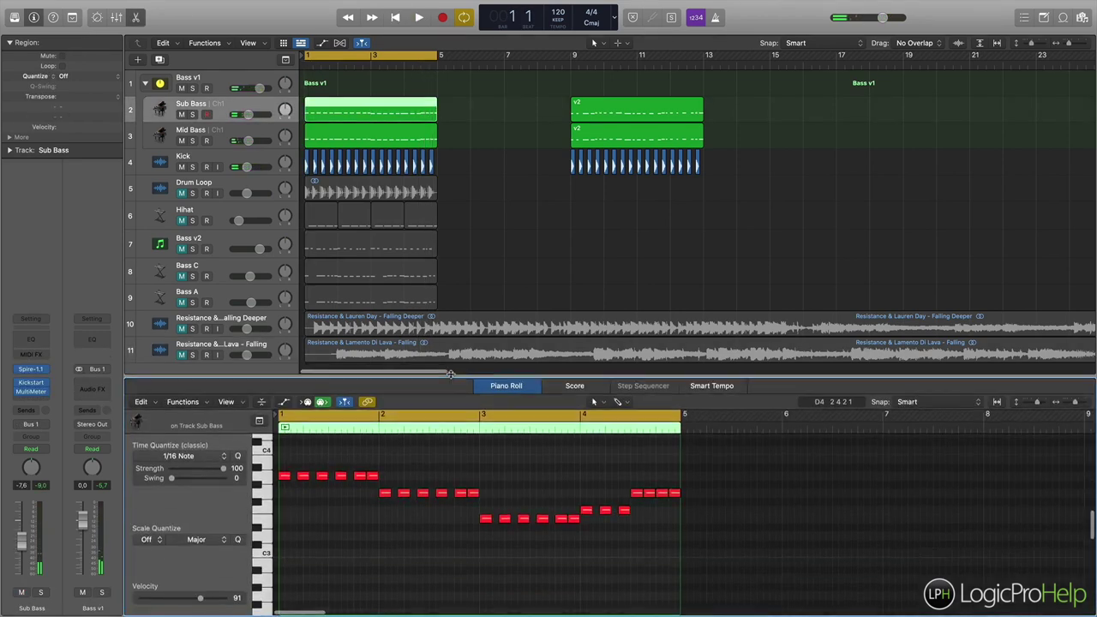
scroll(369, 545, up, 3)
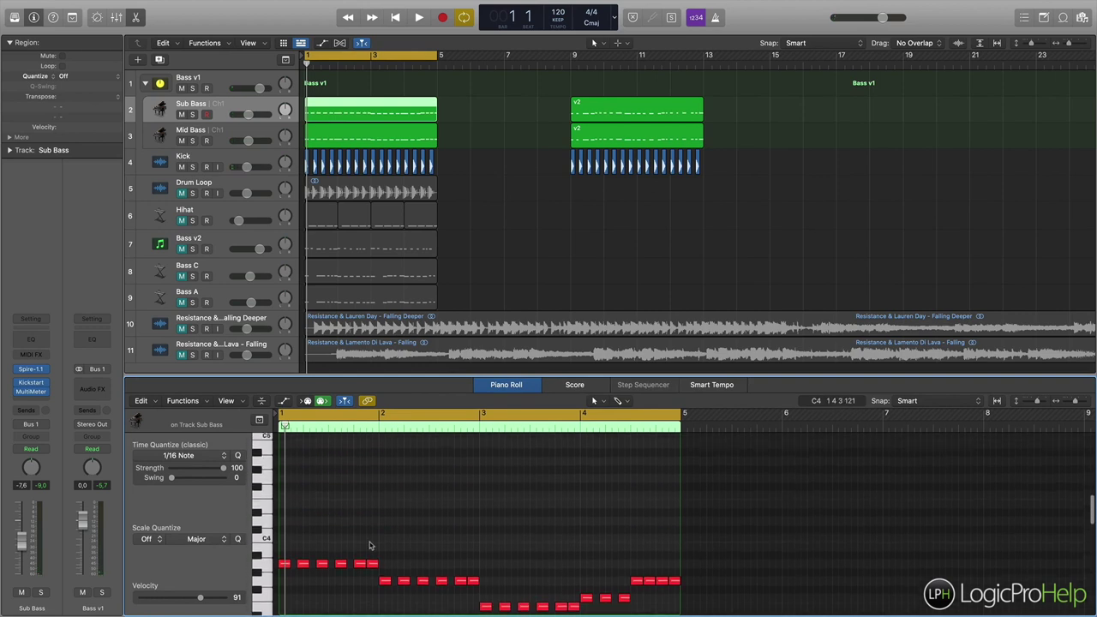
scroll(369, 545, down, 1)
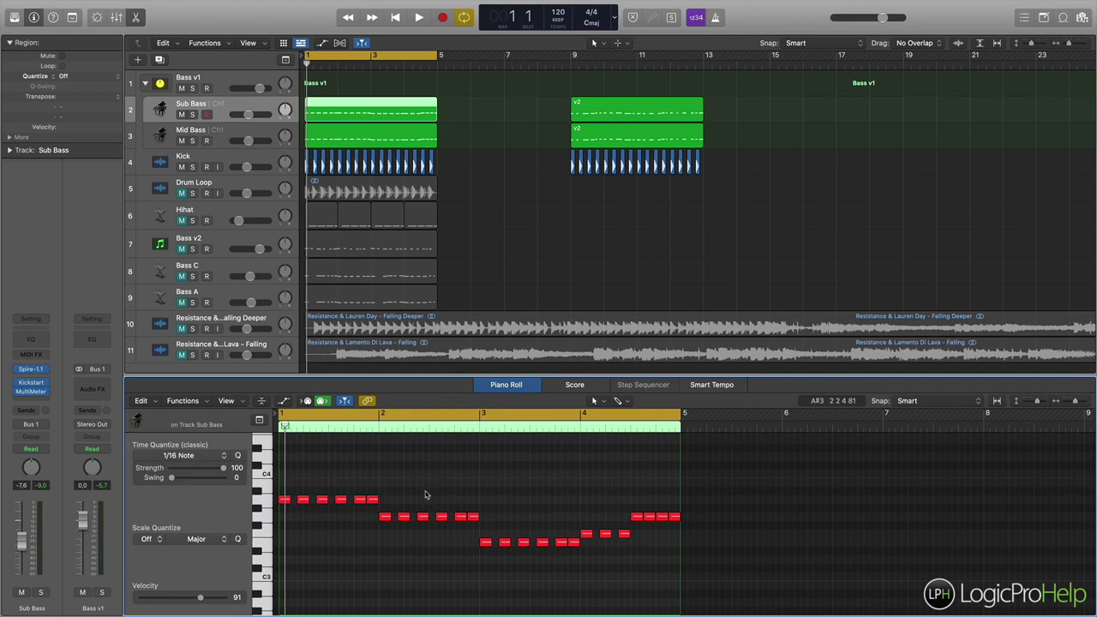
drag(493, 377, 490, 329)
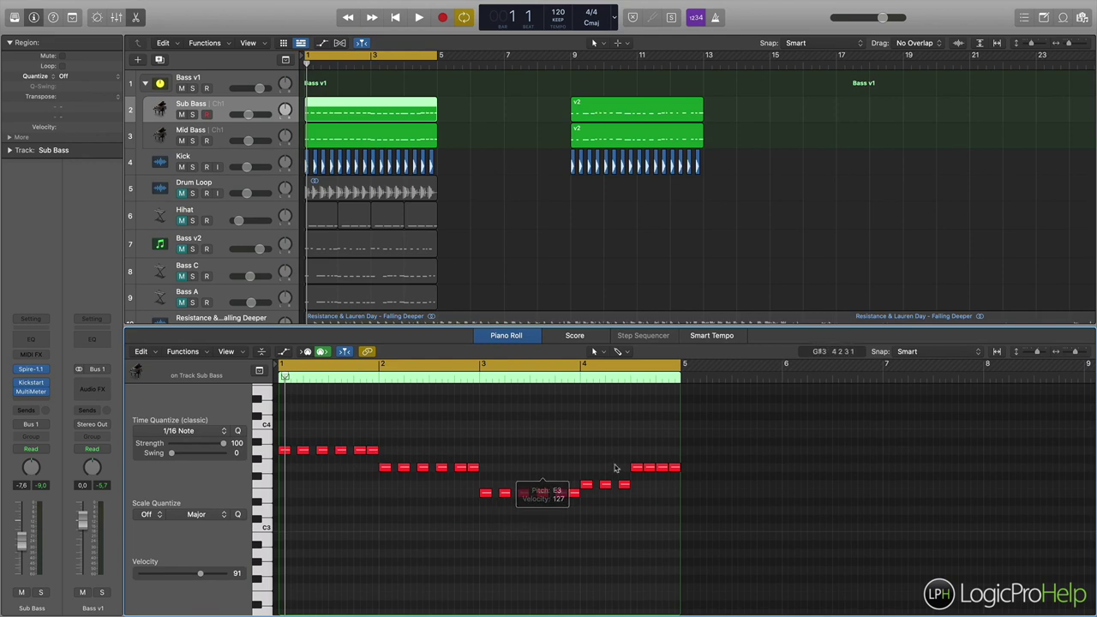
scroll(480, 488, up, 3)
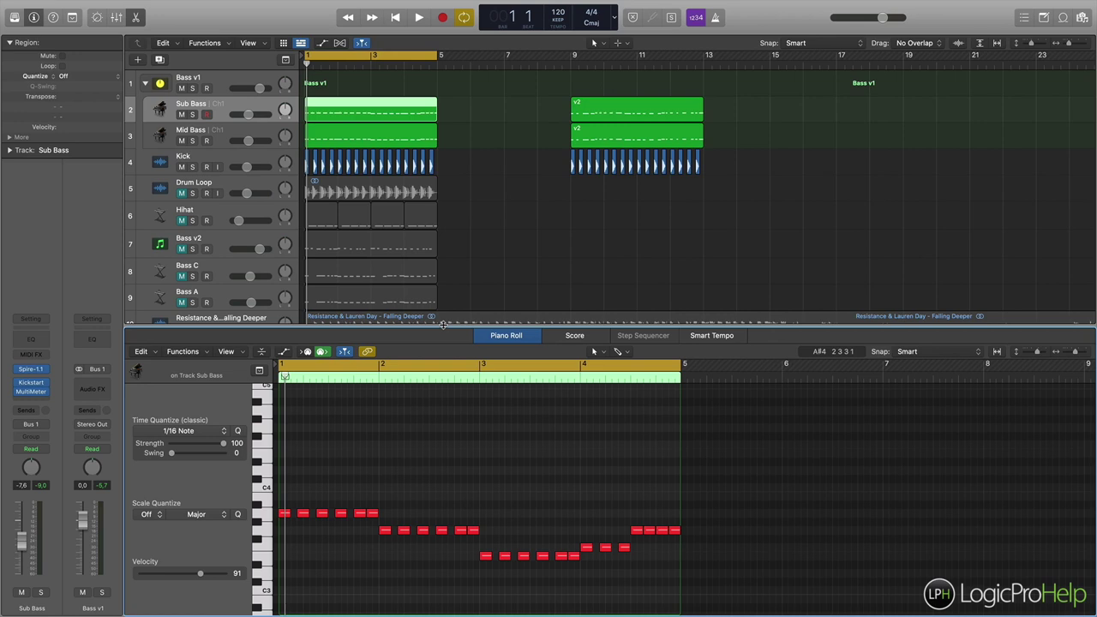
key(ctrl+Up)
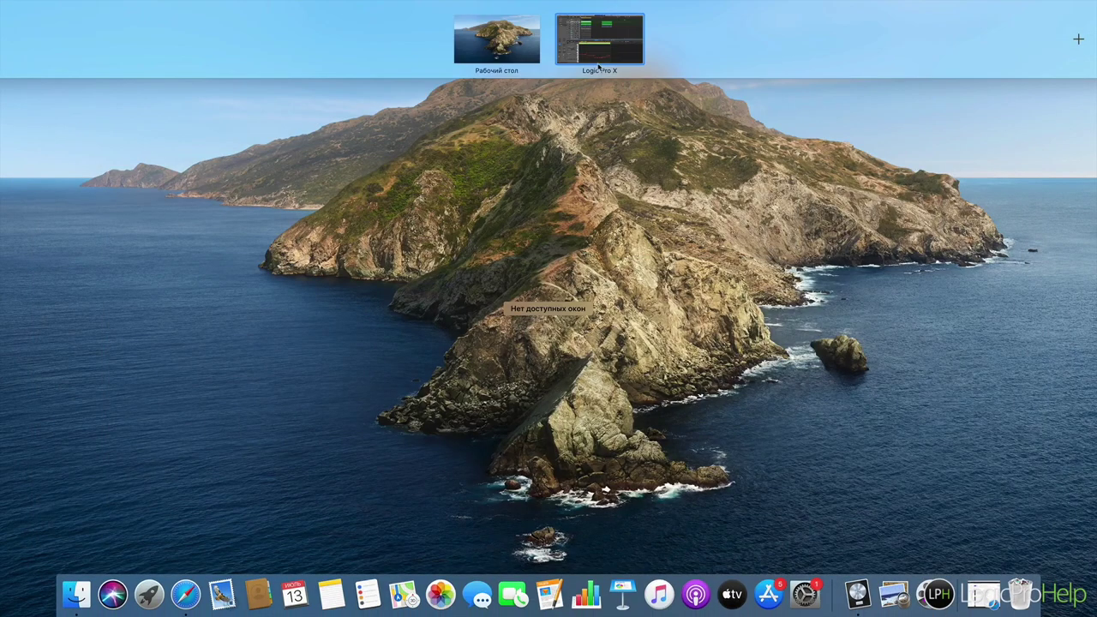
click(601, 41)
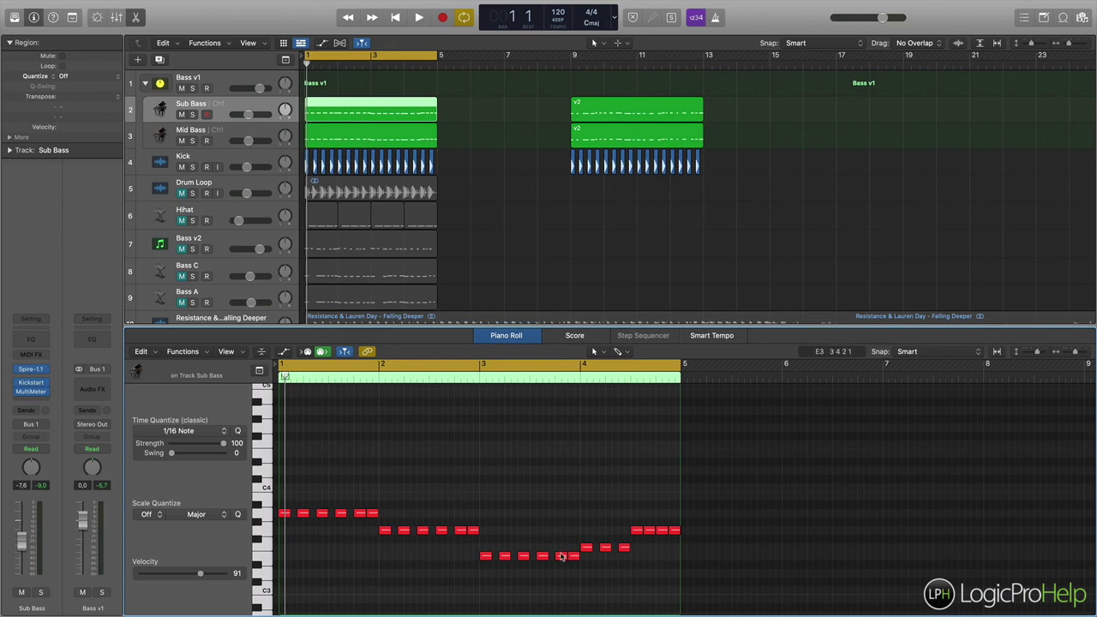
- Close the Piano Roll, open the recent project Примеры мелодий in place of Bass, and show it full screen
key(p)
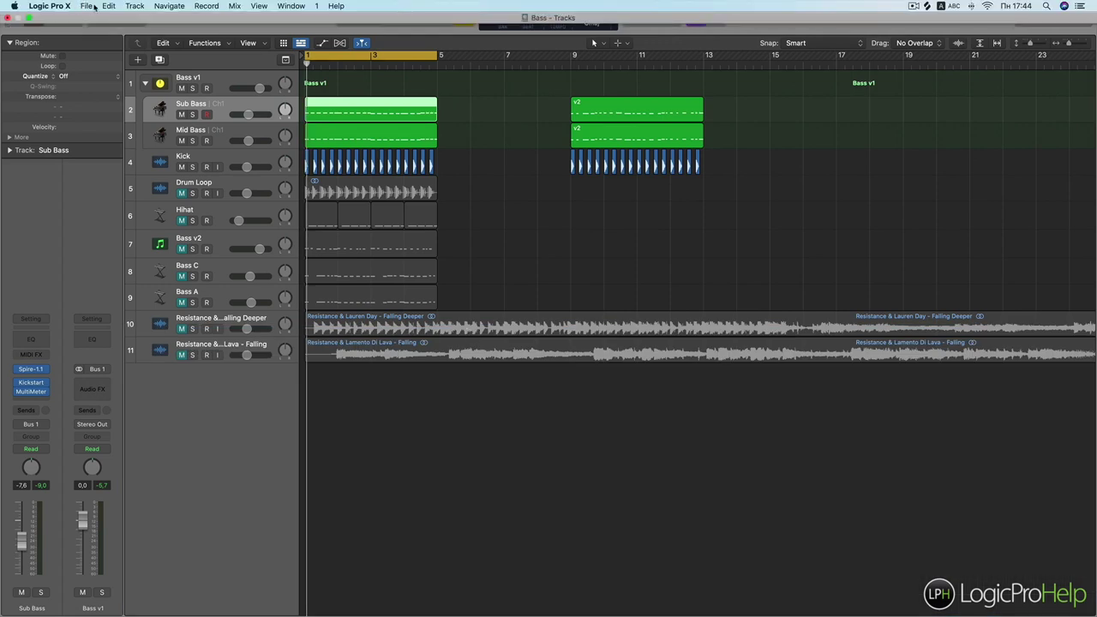
click(85, 6)
mouse_move(151, 50)
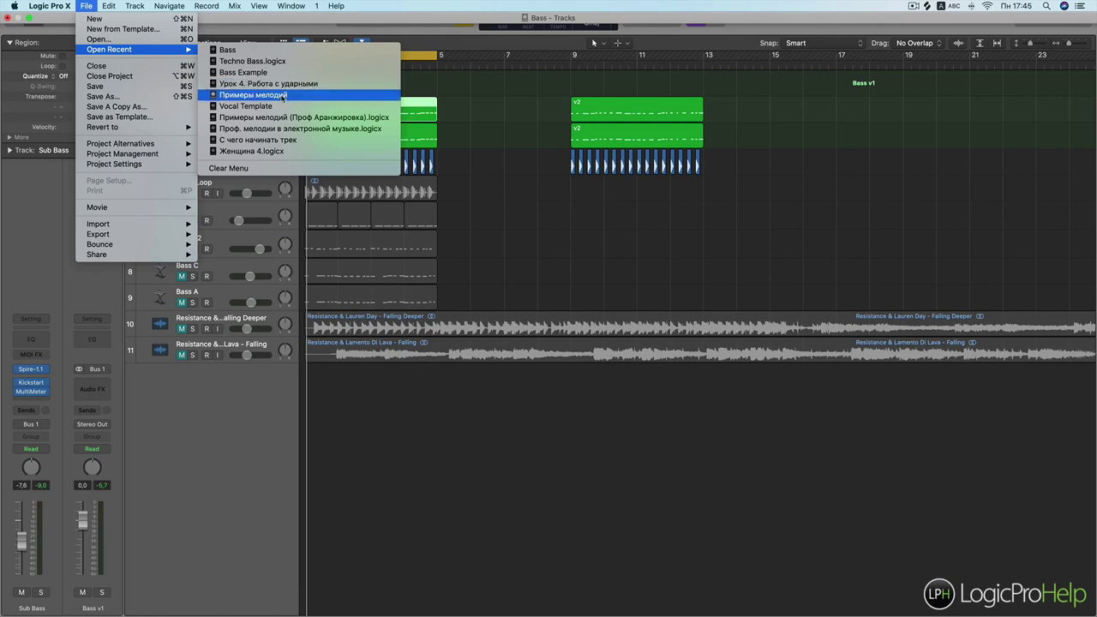
click(283, 95)
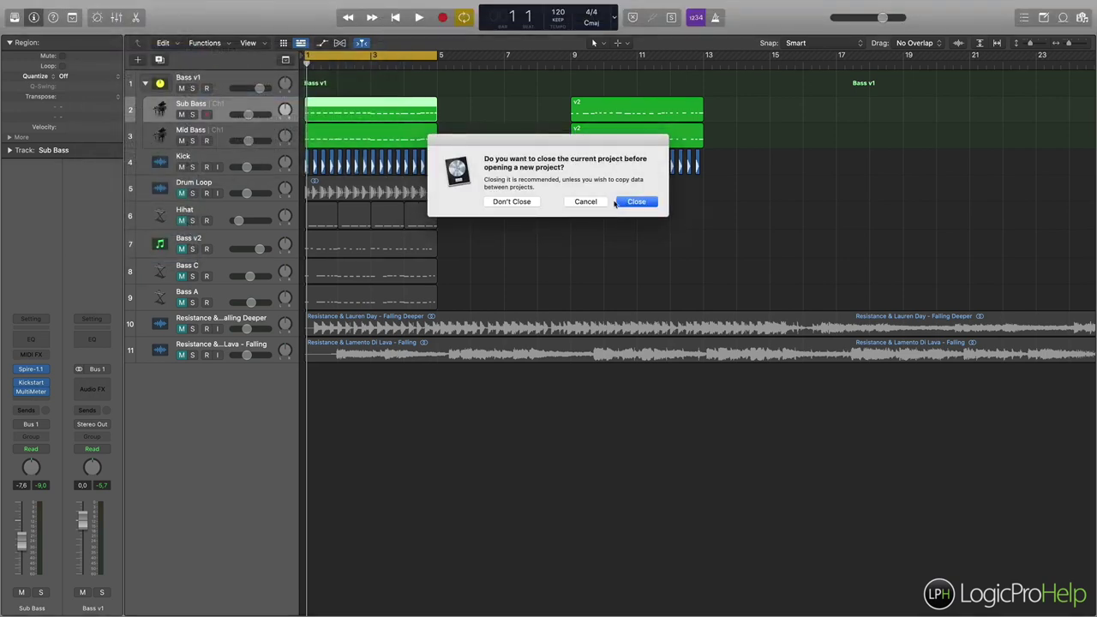
click(635, 202)
click(514, 202)
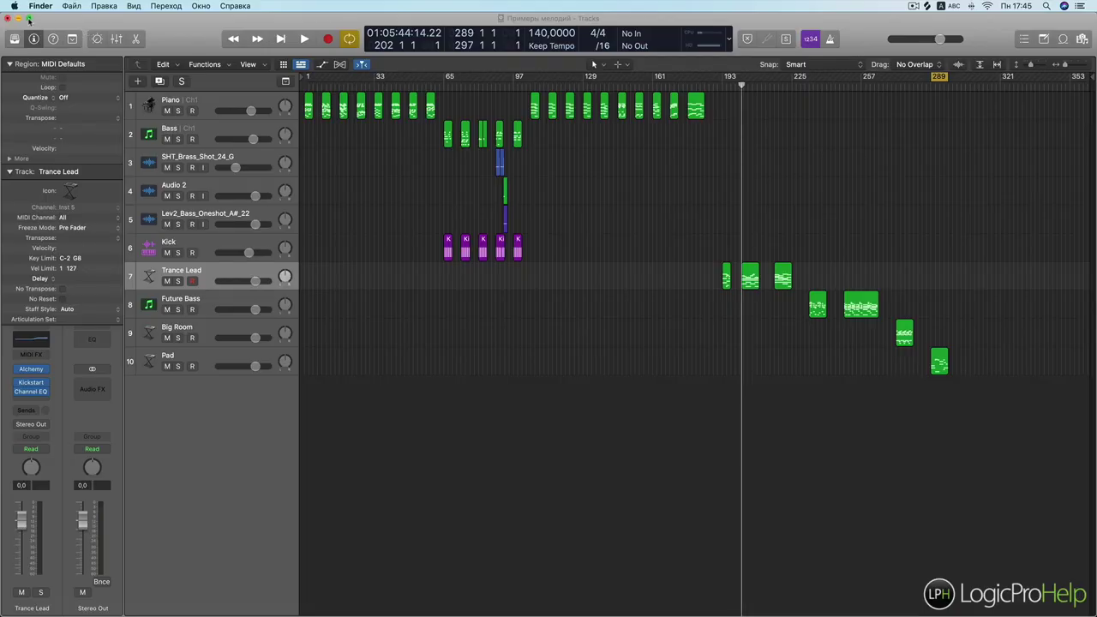
click(29, 17)
- Play the Bass region at bar 73 with the kick, select it, and set the project tempo to 127
click(460, 67)
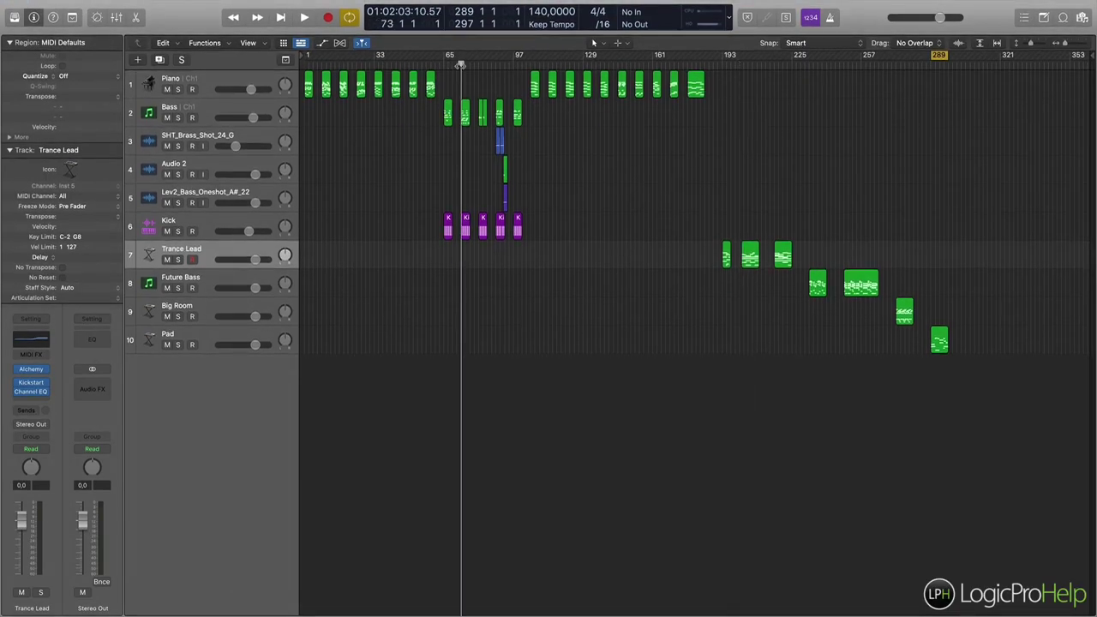
key(super+Right)
key(super+Right)
key(super+Right)
key(super+Right)
key(space)
click(484, 112)
key(space)
drag(537, 12, 538, 35)
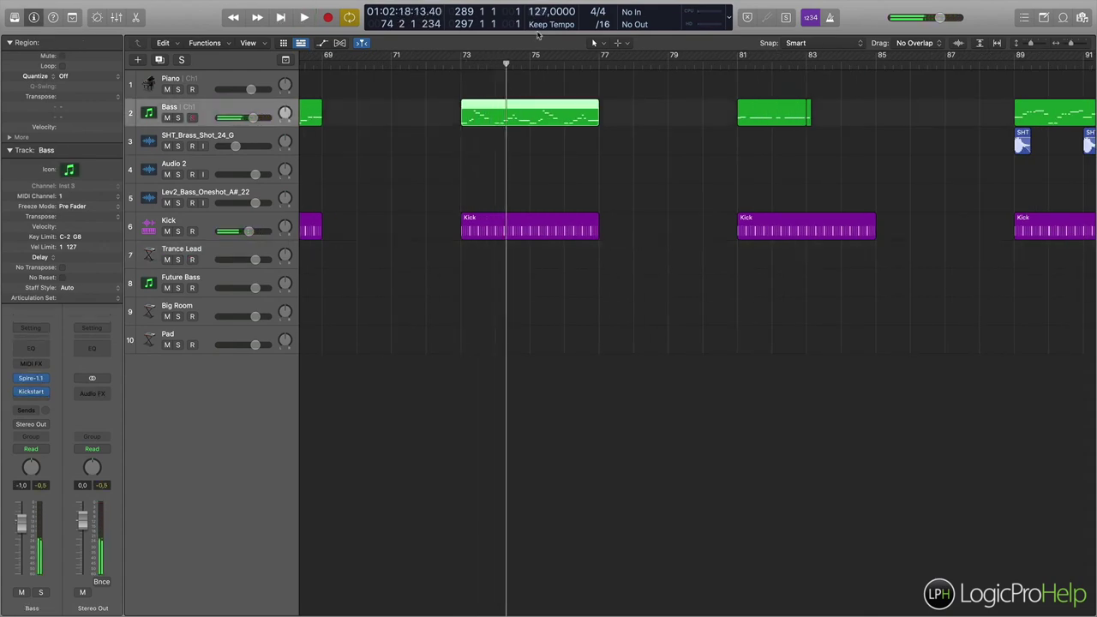
key(space)
- Open the bar 73 Bass region in the Piano Roll, bring its notes into view, and stop playback at the region's end
key(e)
scroll(534, 325, up, 10)
scroll(534, 328, down, 10)
scroll(534, 328, right, 10)
key(super+Left)
key(super+Left)
key(super+Left)
key(super+Left)
key(super+Left)
key(super+Left)
key(super+Left)
key(super+Left)
key(space)
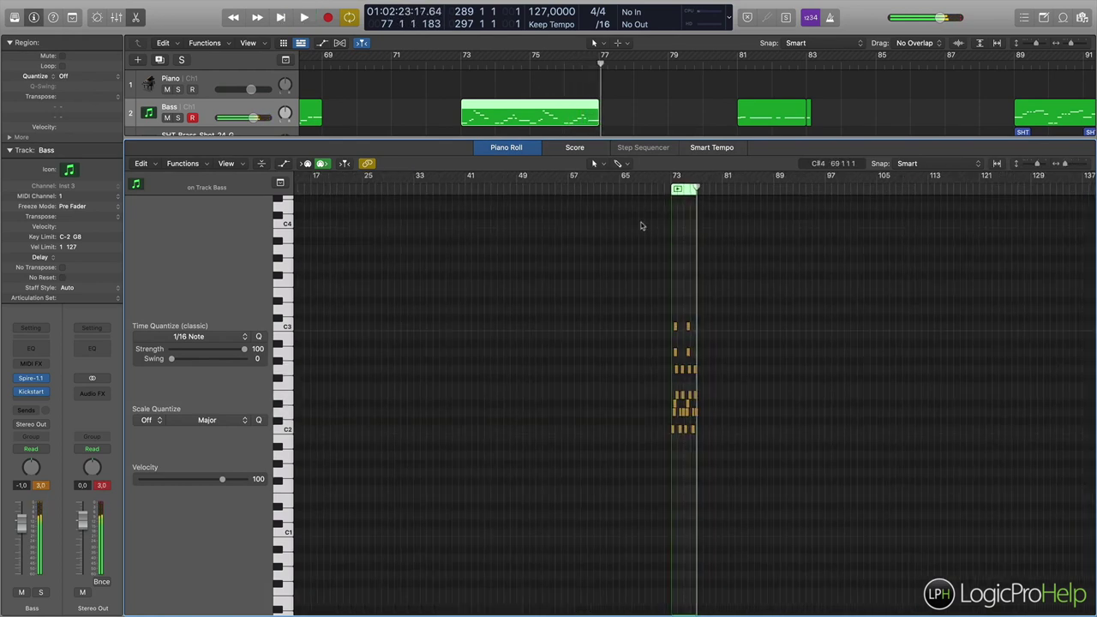
- Examine the bar 73 Bass region's full note pattern in the Piano Roll, close the editor, and look over the Bass regions up to bar 97
click(683, 189)
key(z)
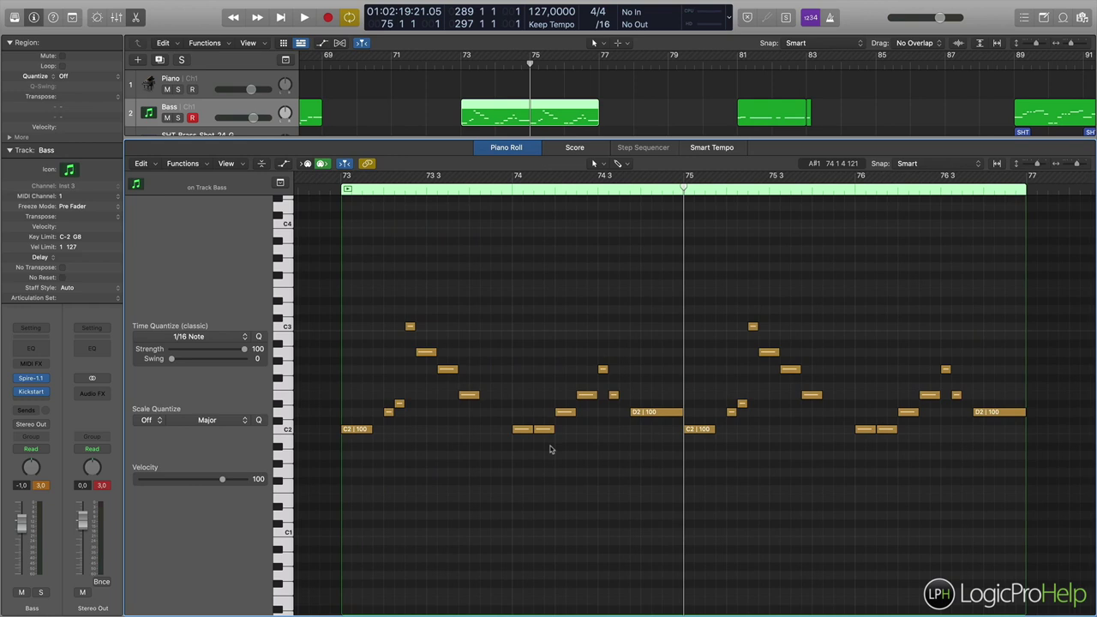
key(p)
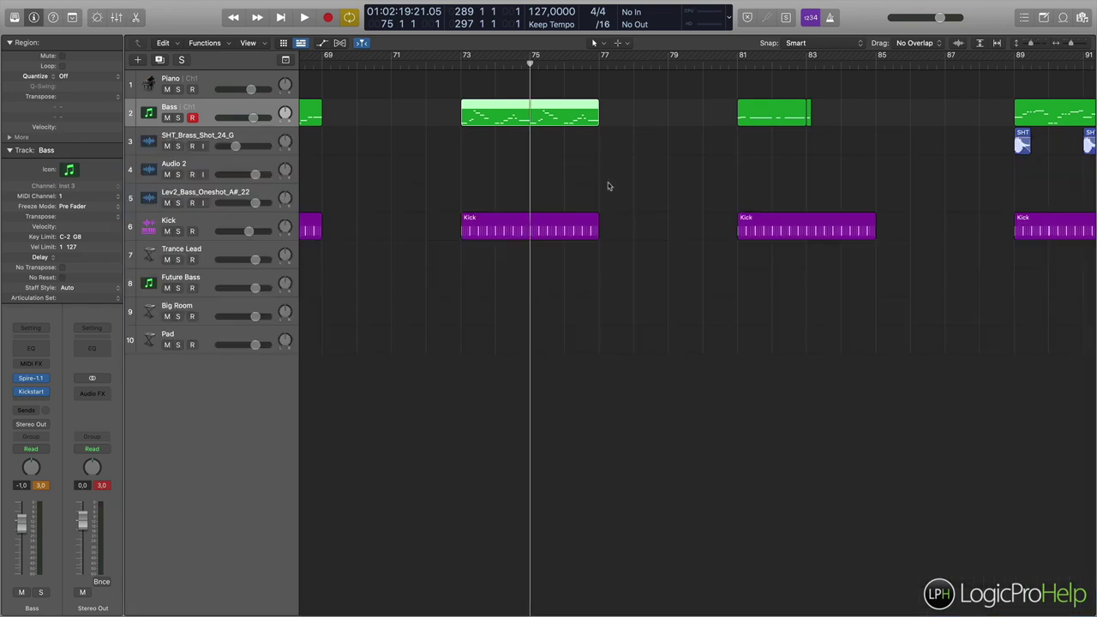
scroll(609, 184, left, 6)
scroll(492, 176, right, 10)
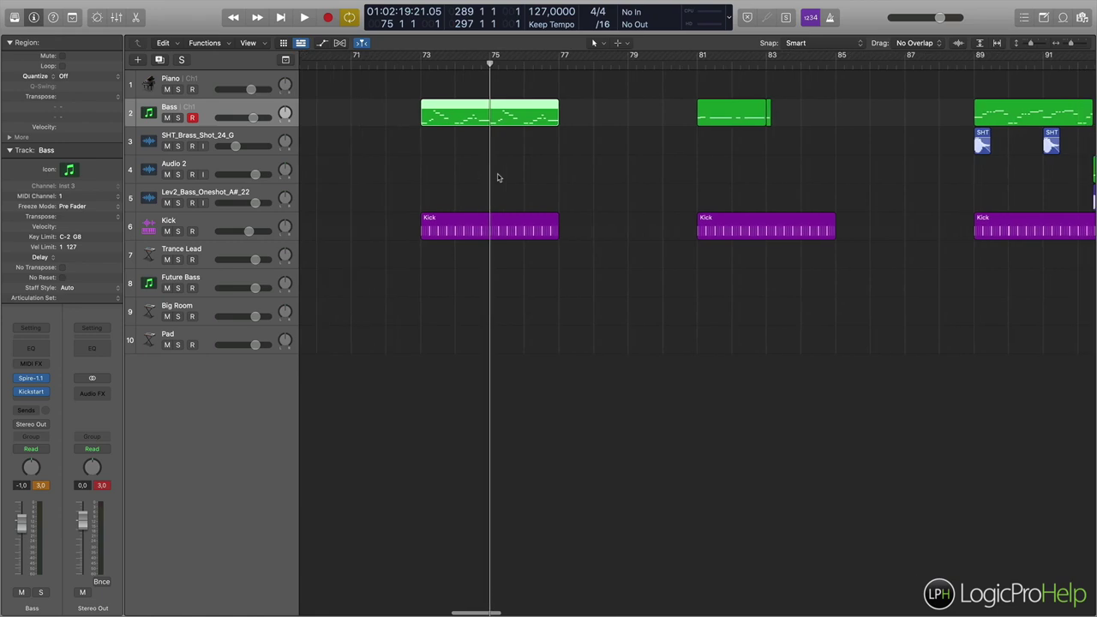
scroll(490, 179, right, 12)
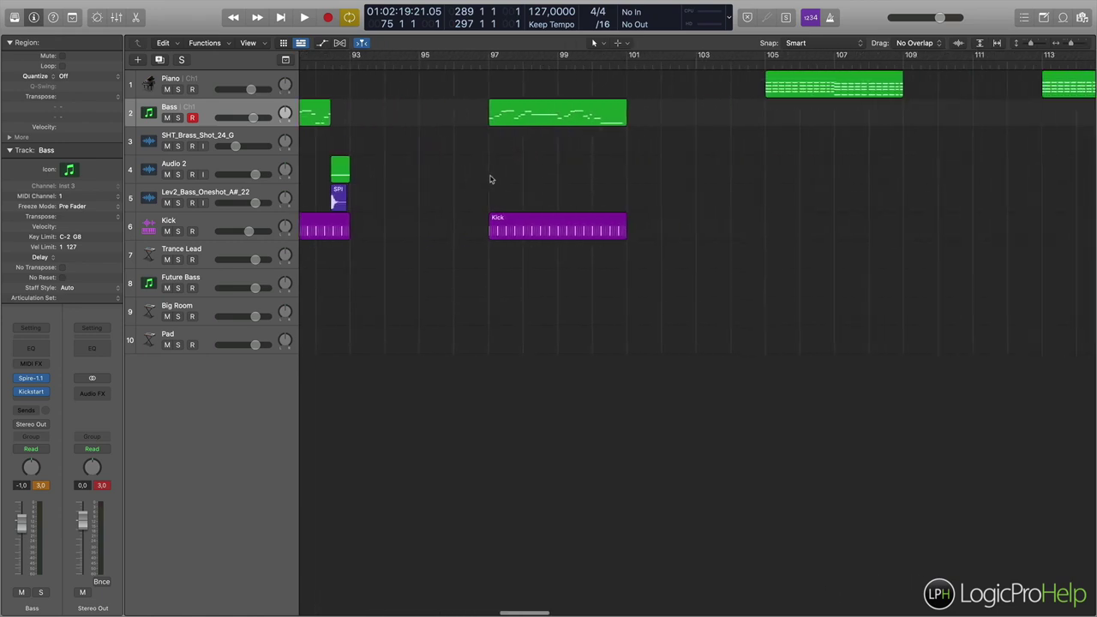
scroll(414, 152, left, 1)
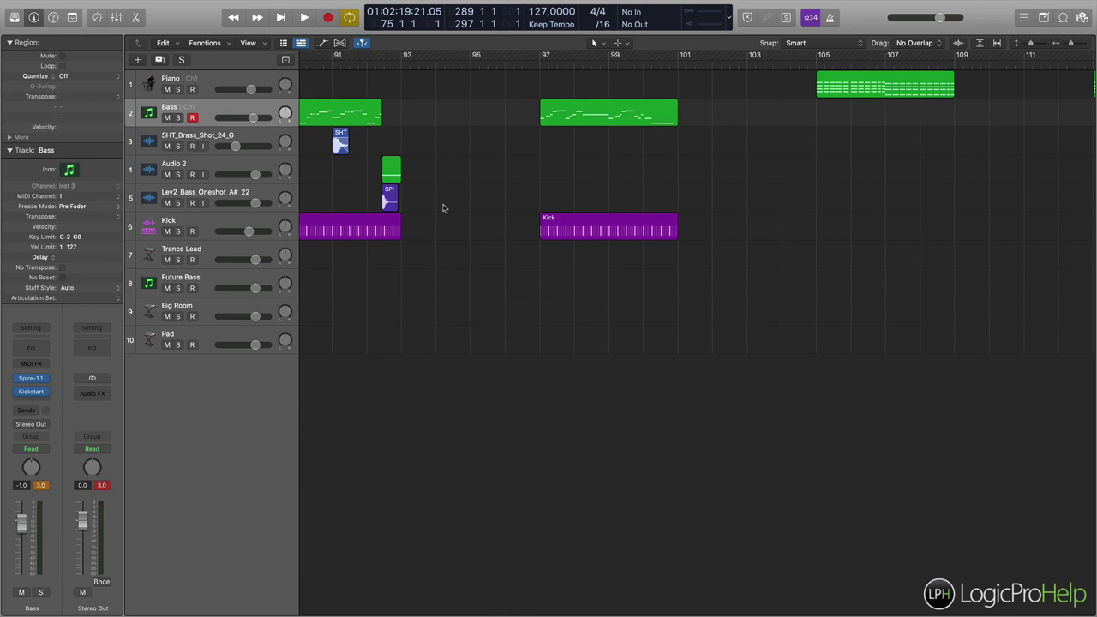
- Open the recent project Bass Example in place of Примеры мелодий
click(87, 6)
mouse_move(111, 49)
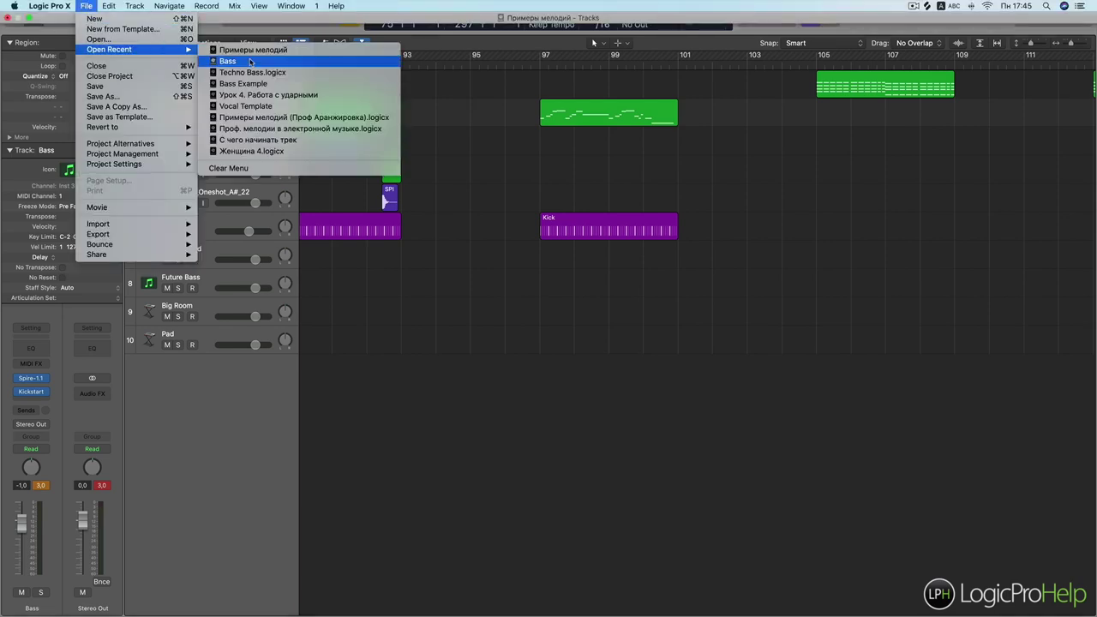
click(244, 83)
click(636, 202)
click(508, 198)
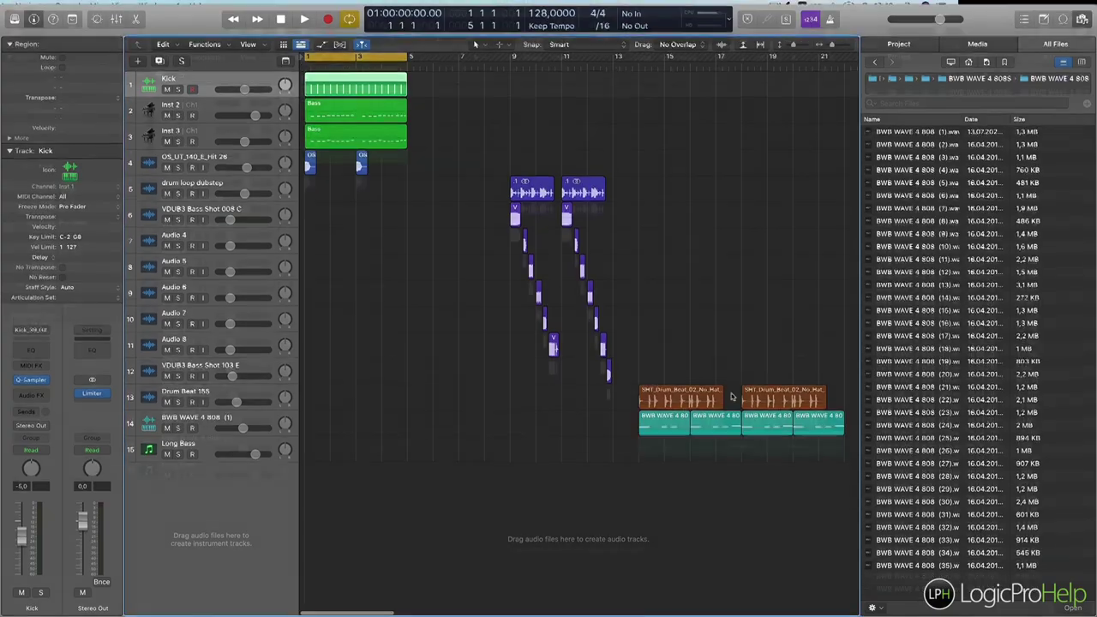
- Find the Long Bass region at bar 24 and play it from there
scroll(677, 193, right, 15)
scroll(541, 211, left, 2)
click(375, 445)
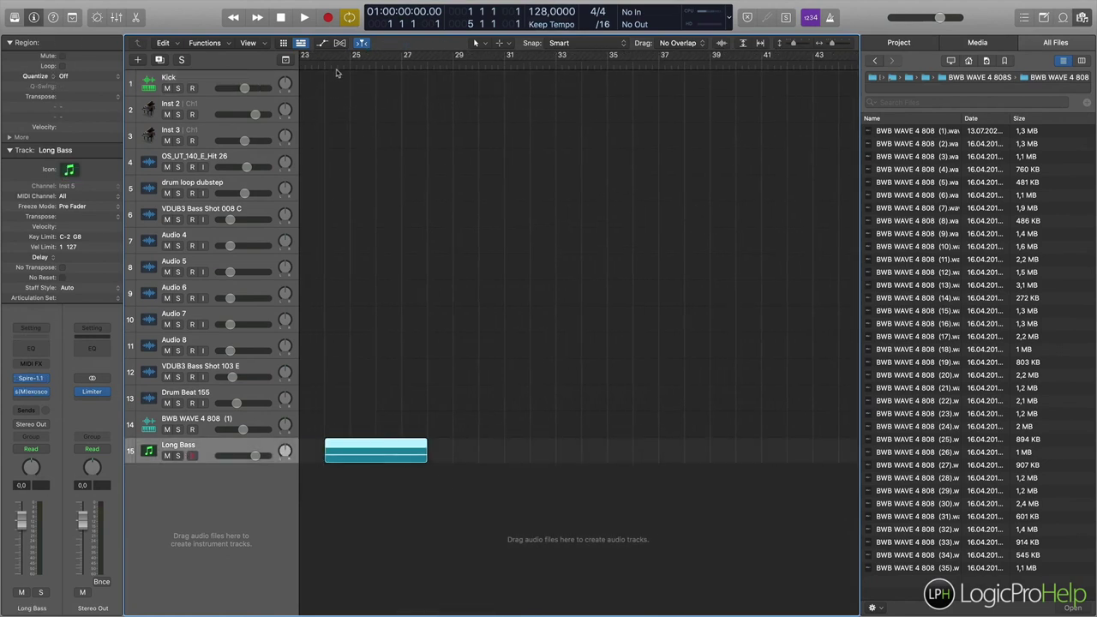
key(space)
key(space)
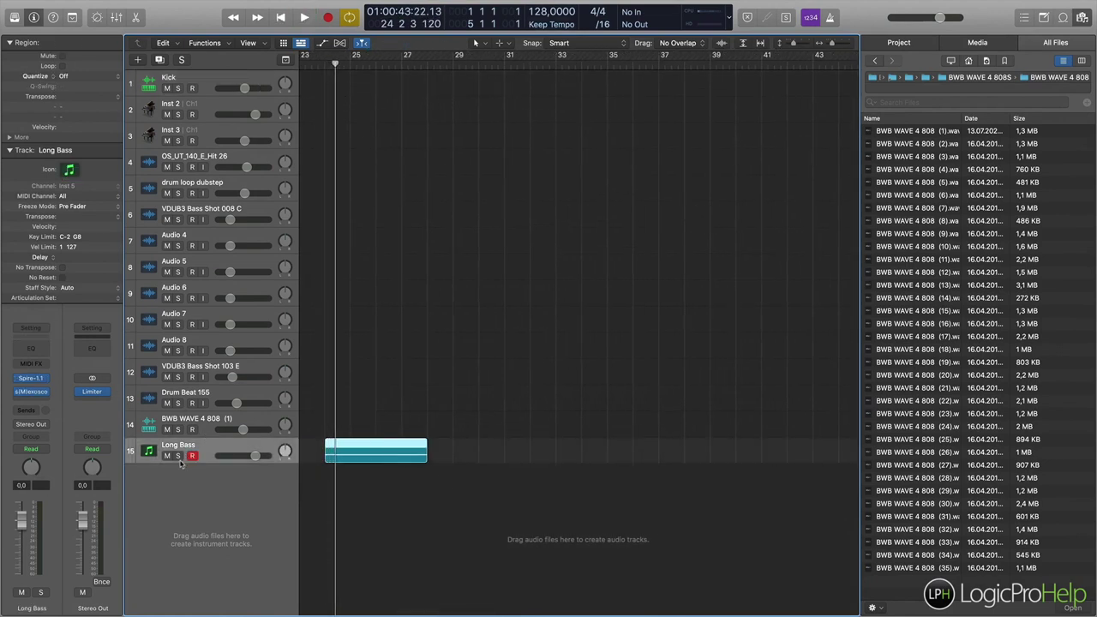
click(180, 462)
key(space)
scroll(449, 335, left, 5)
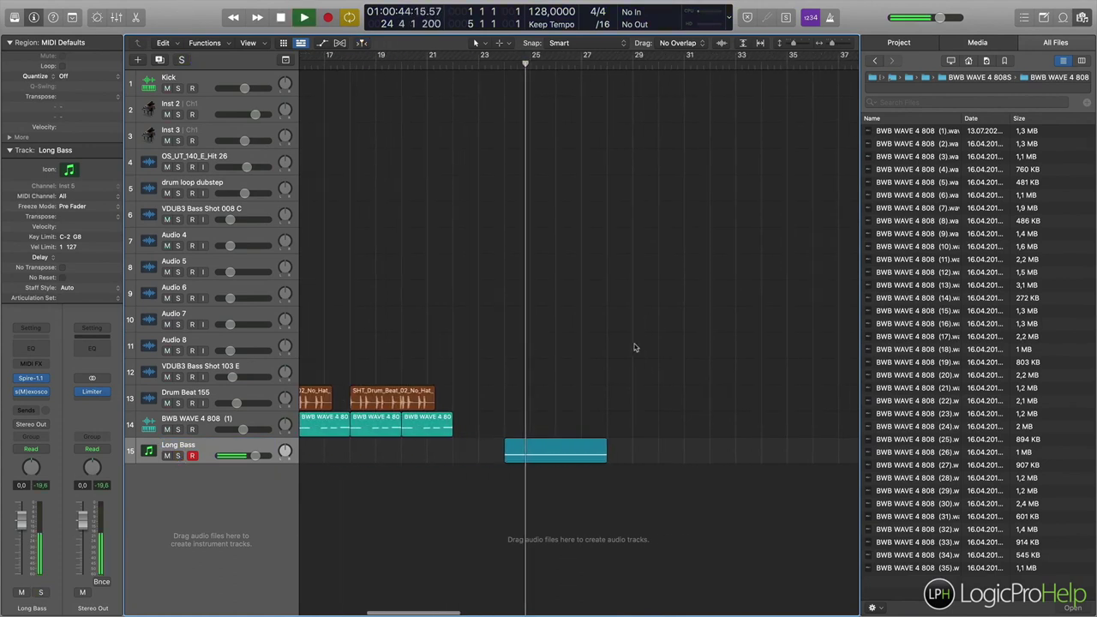
- Open the Long Bass region in the Piano Roll, stop playback, examine its single sustained note, and close the editor
double_click(564, 447)
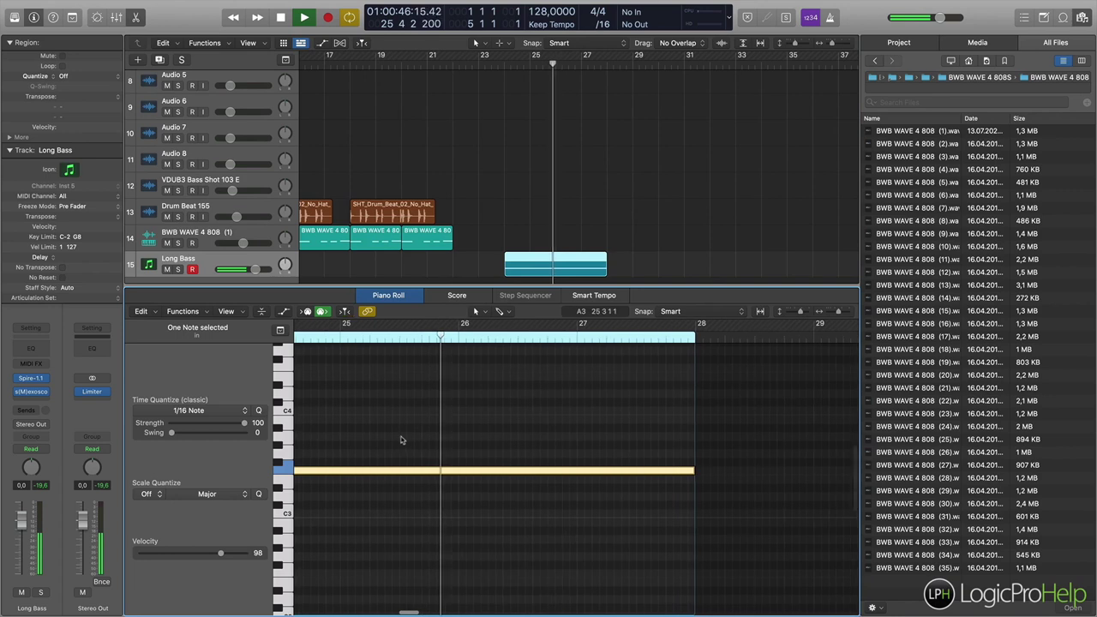
key(space)
key(z)
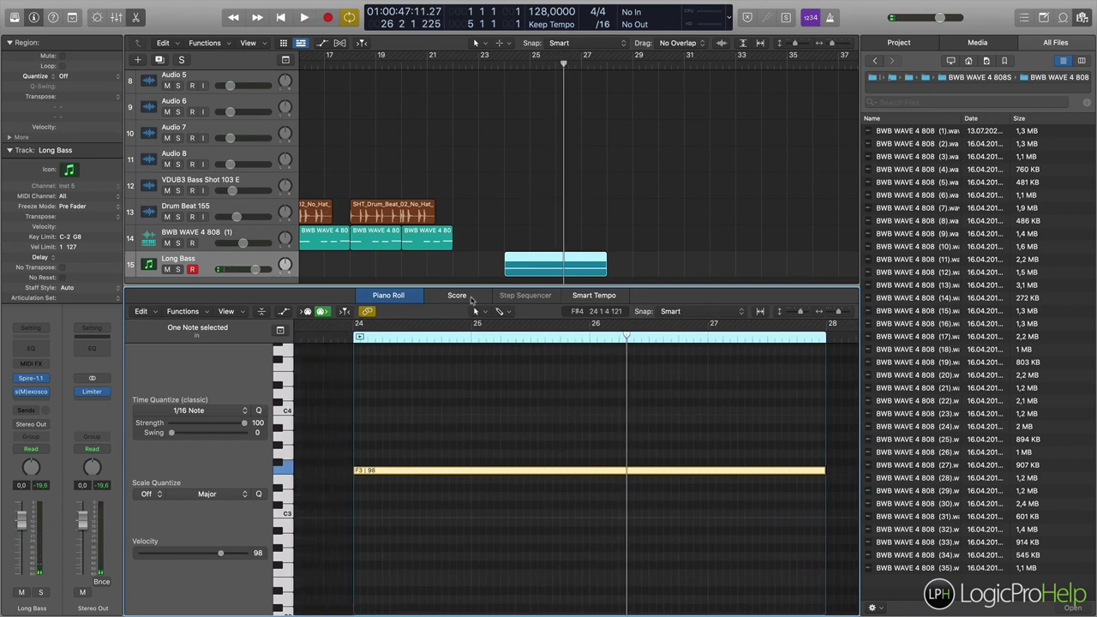
key(e)
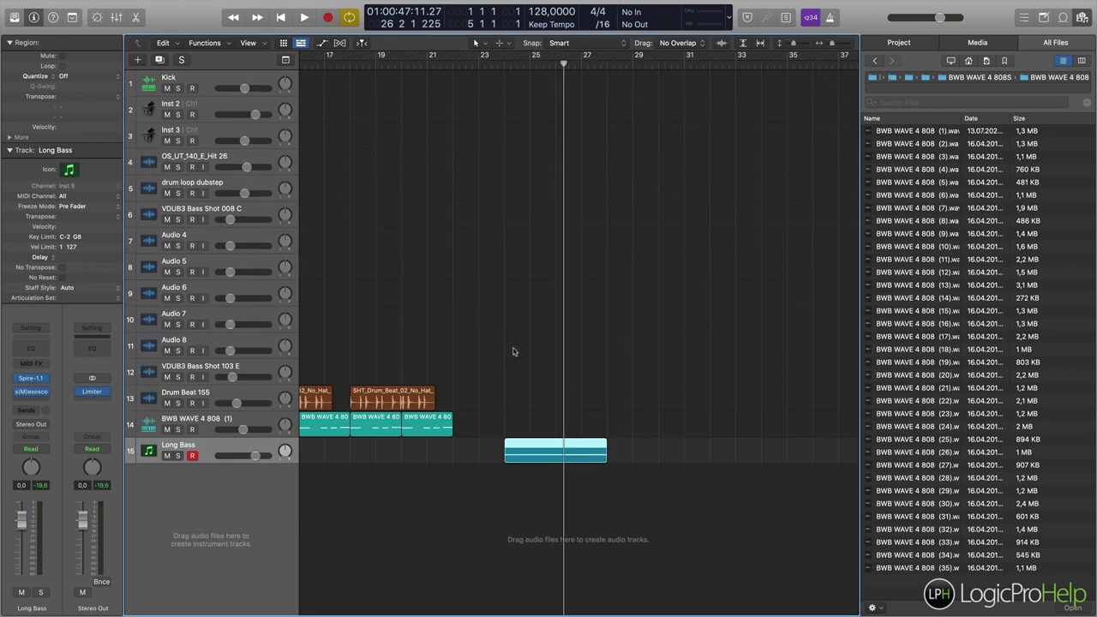
- Move the Kick region from bar 1 to bar 24, aligned with Long Bass, and play the two together in a cycle over that range
scroll(539, 245, left, 10)
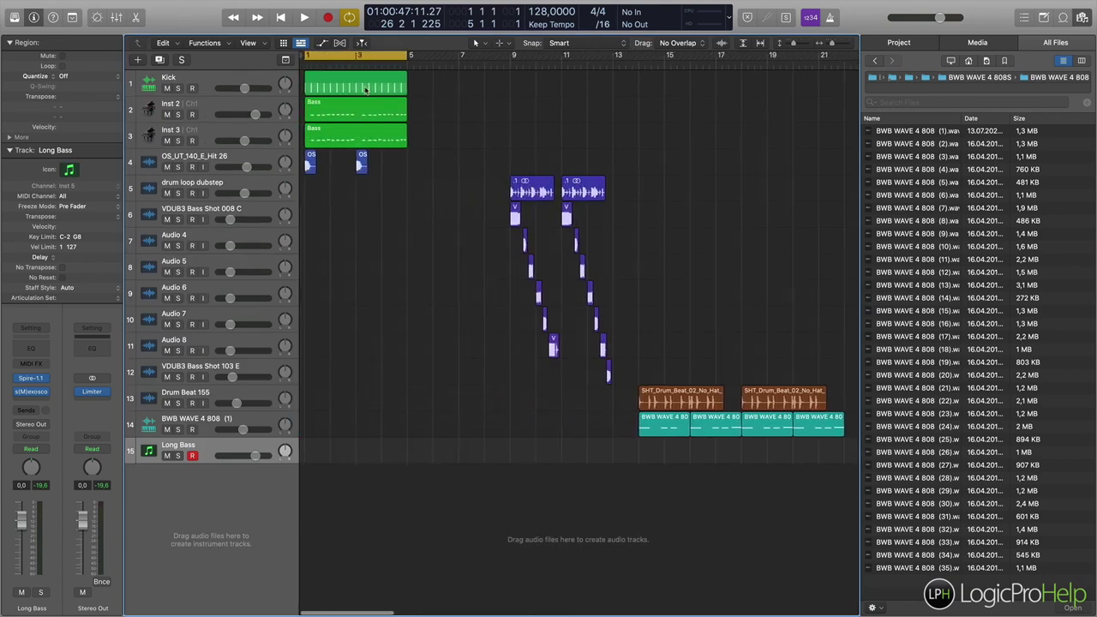
click(364, 88)
drag(334, 86, 685, 90)
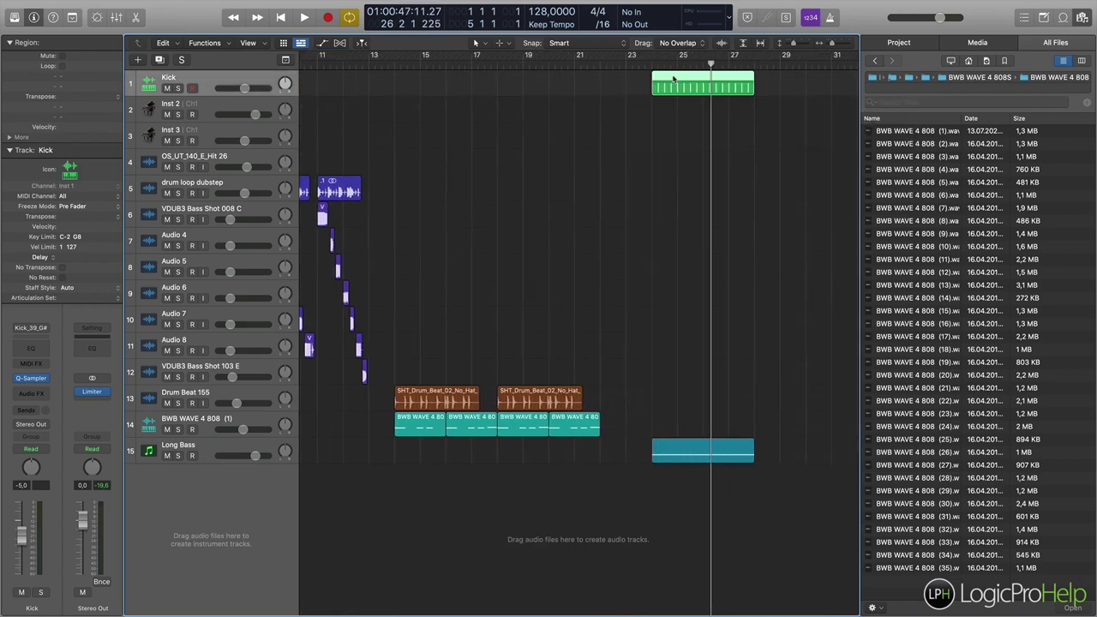
key(super+u)
key(space)
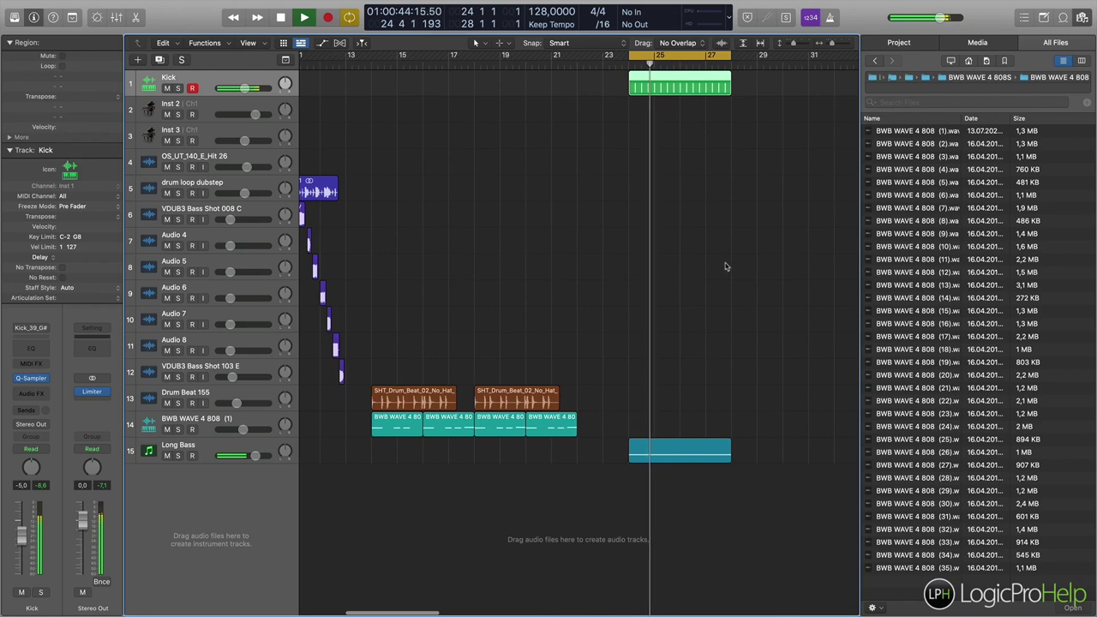
key(space)
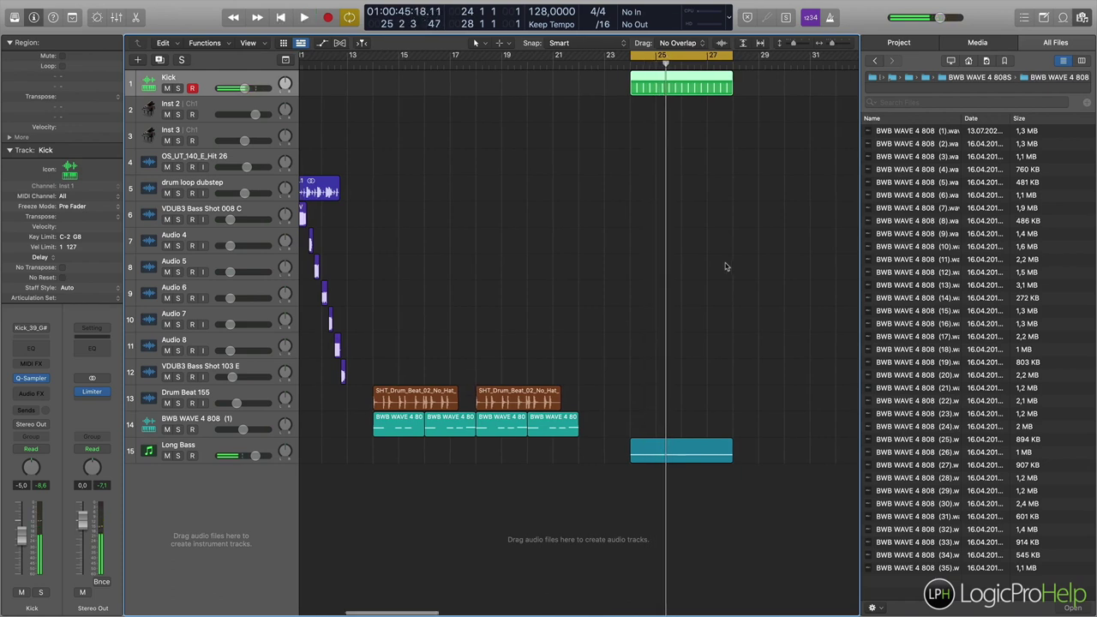
- Hide the file browser and select the Long Bass track with the playhead at bar 24
key(f)
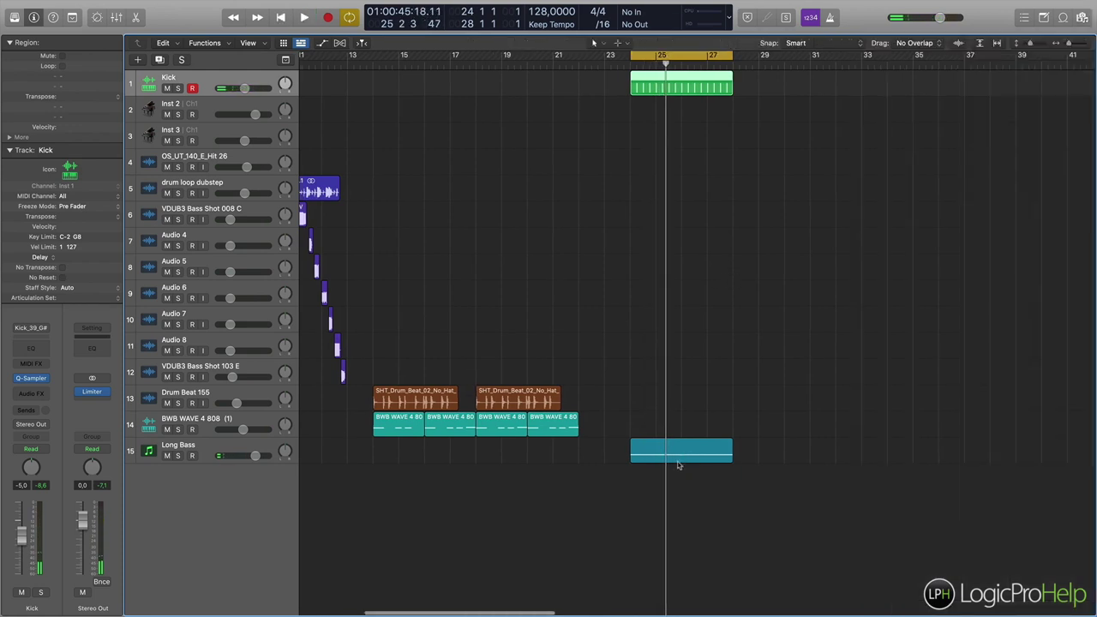
key(super+Right)
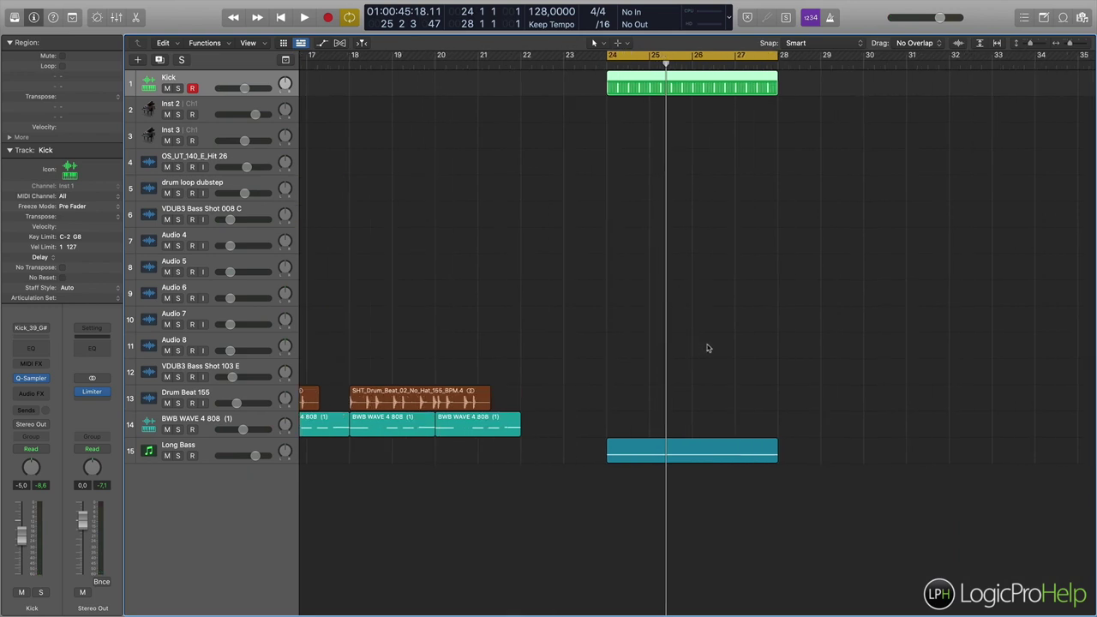
scroll(708, 348, right, 2)
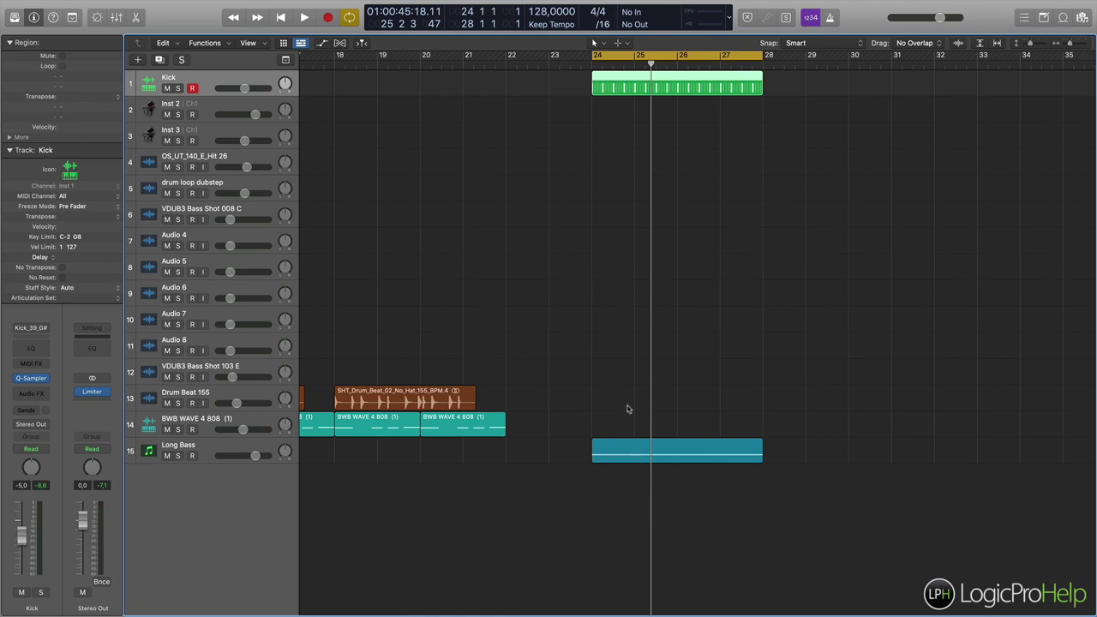
click(226, 446)
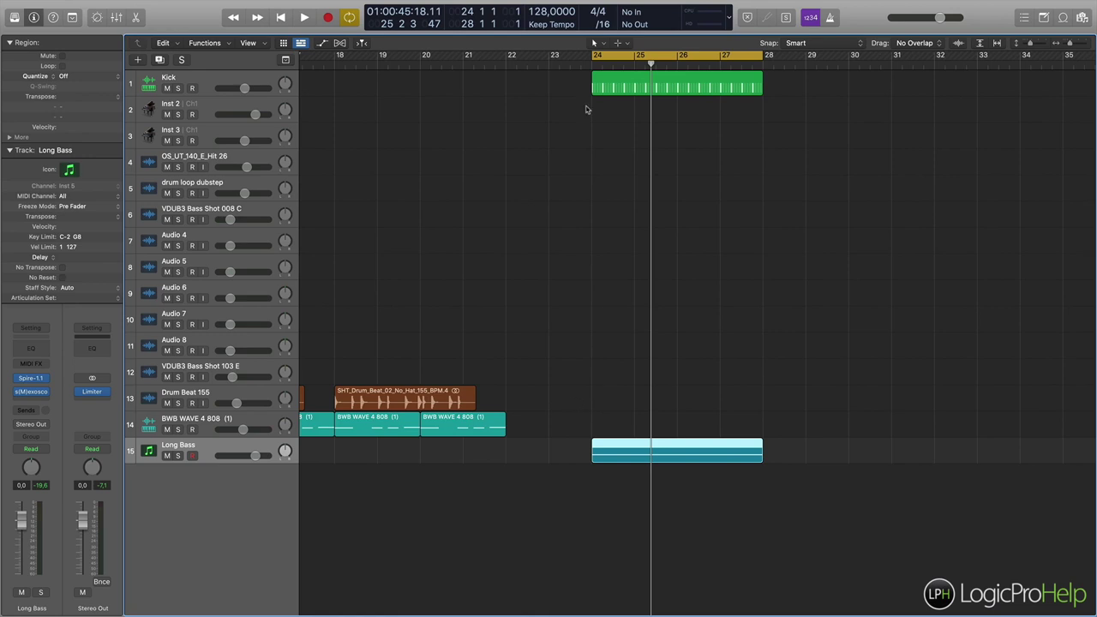
click(591, 65)
- Solo the Long Bass track and play it with its s(M)exoscope plug-in window shown
mouse_move(46, 395)
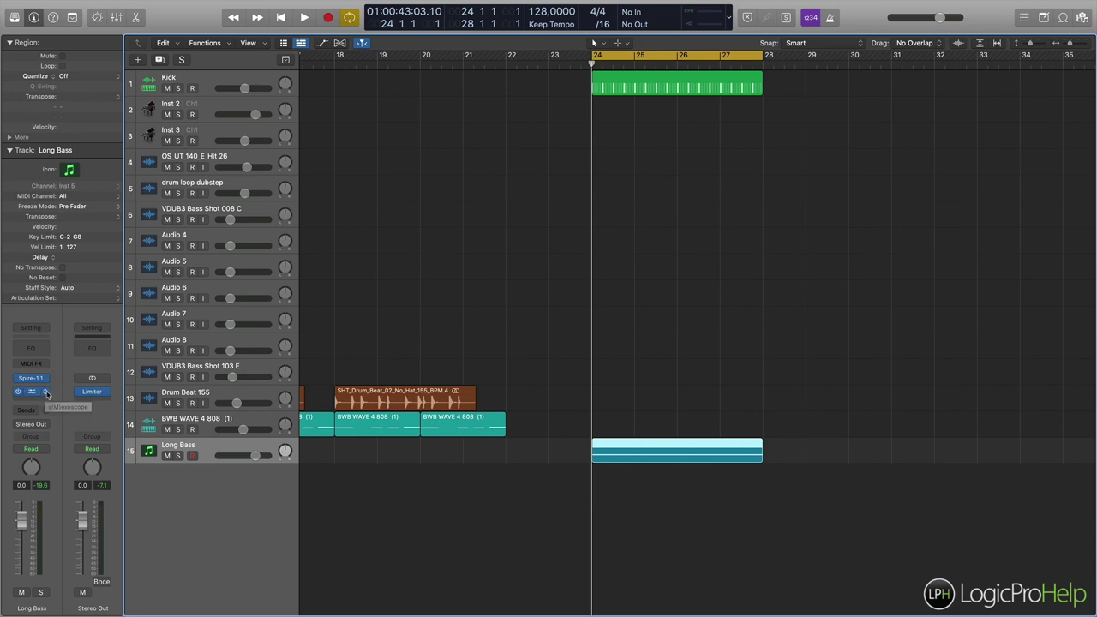
click(178, 455)
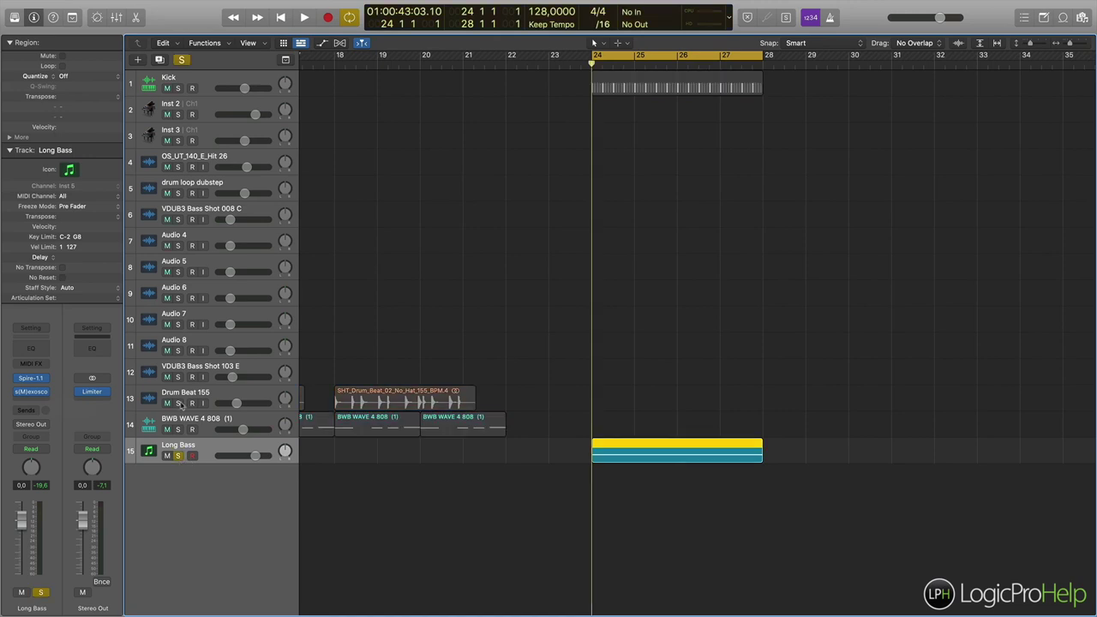
key(space)
key(v)
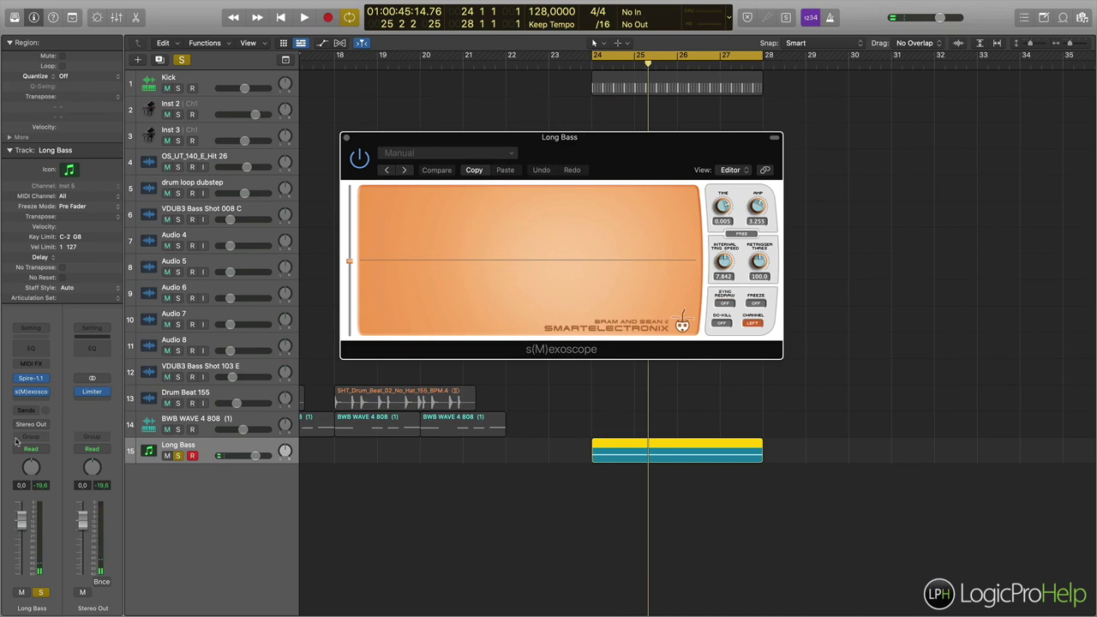
- Insert Kickstart before s(M)exoscope on the Long Bass channel and choose the second curve in the lower row of shapes
click(37, 392)
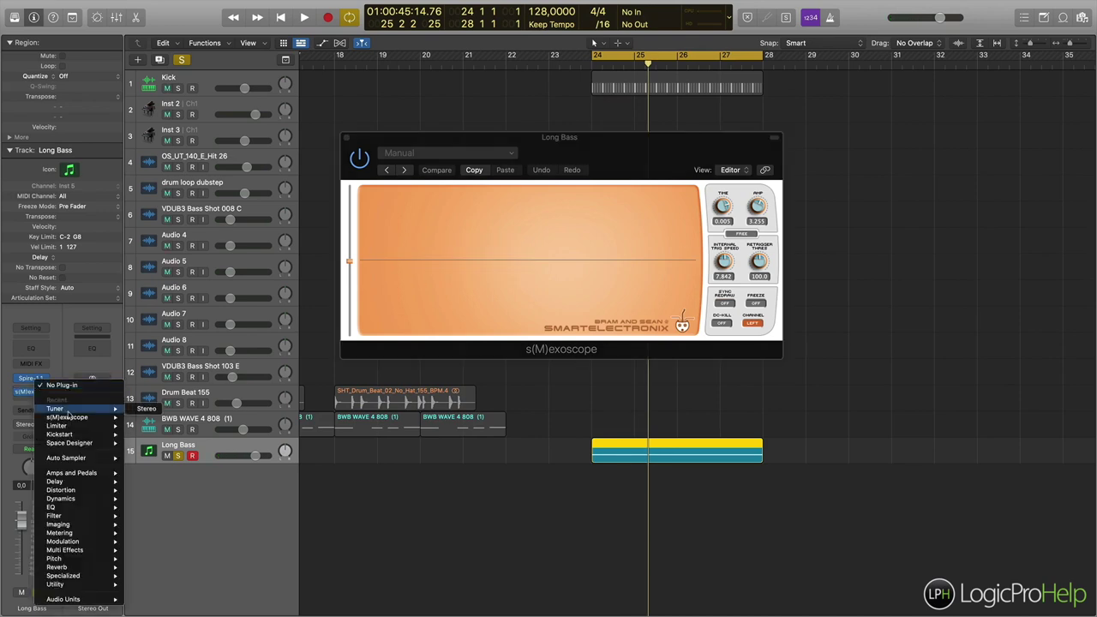
mouse_move(103, 435)
click(162, 435)
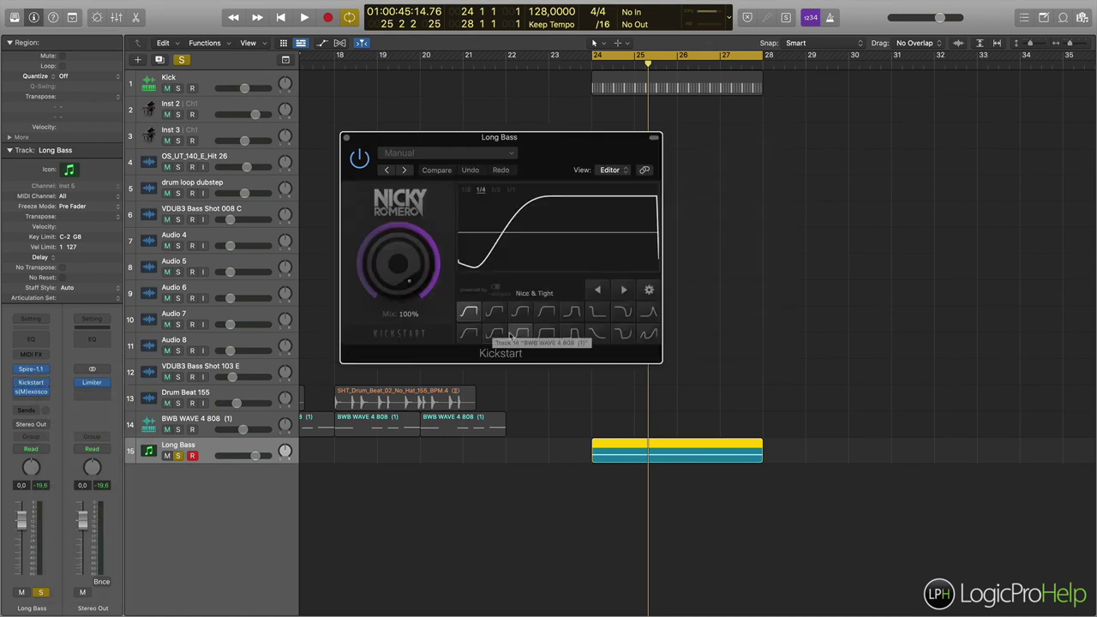
click(494, 334)
drag(442, 138, 809, 135)
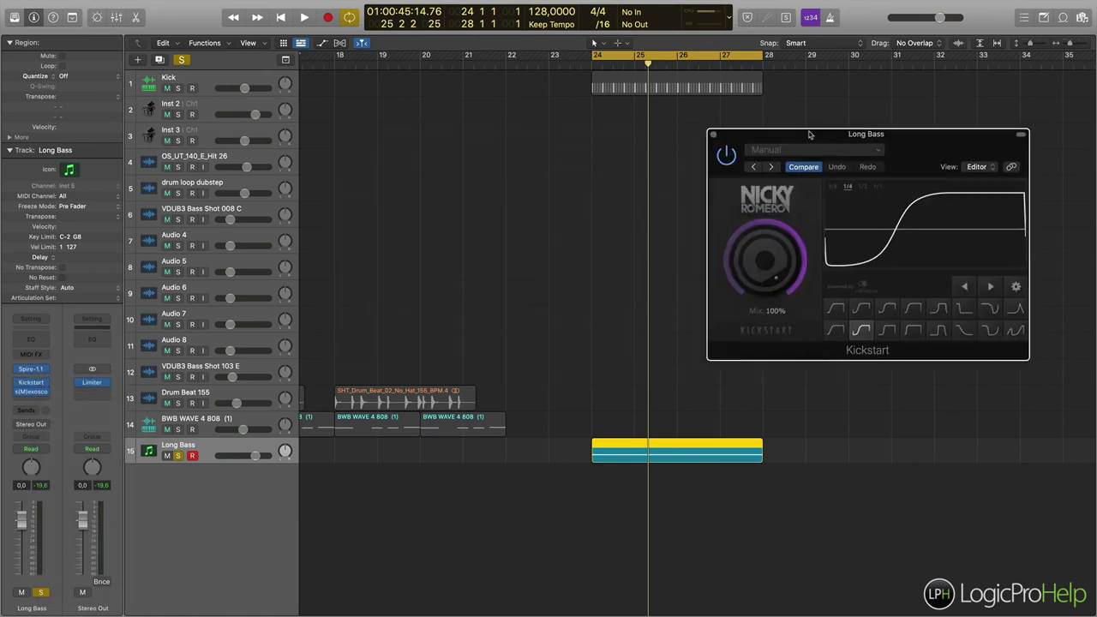
- Show s(M)exoscope below the Kickstart window and play Long Bass to examine its ducked waveform
click(32, 392)
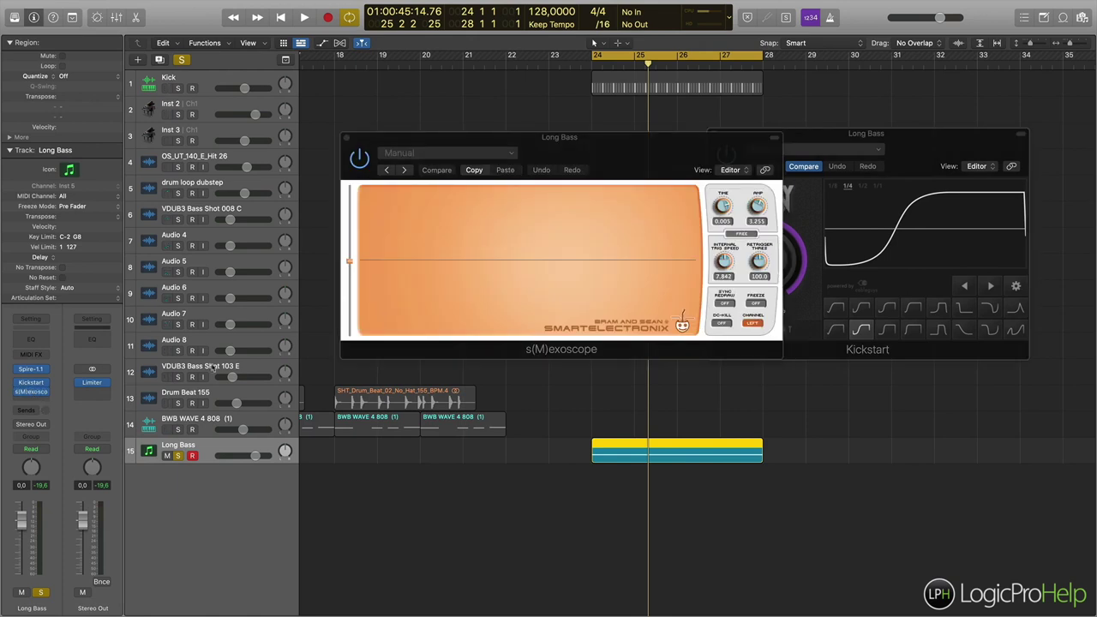
drag(485, 133, 487, 389)
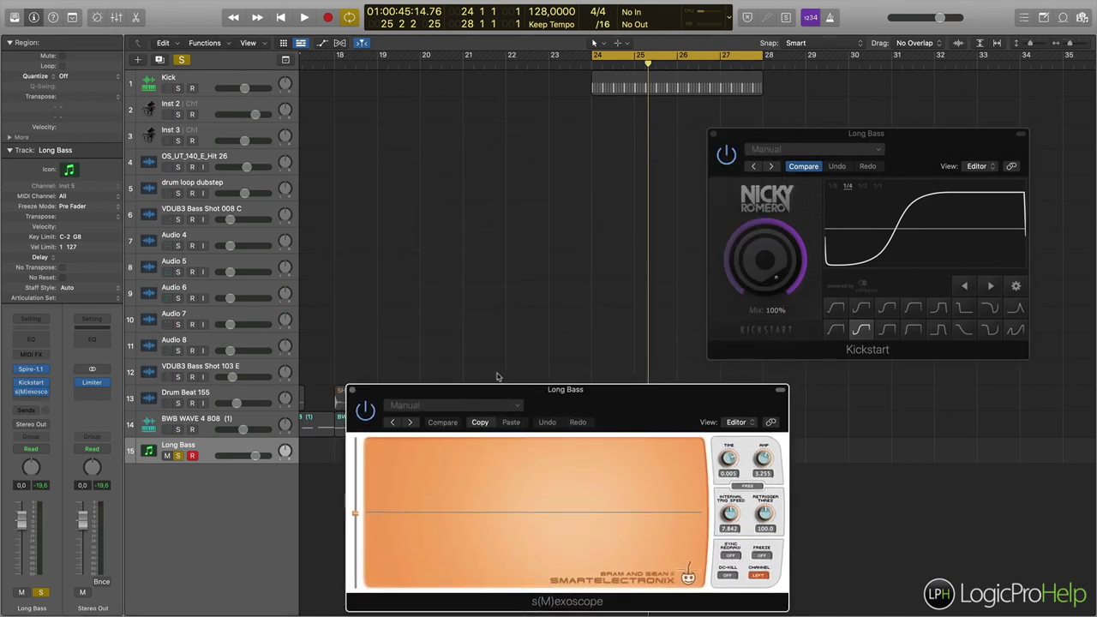
key(space)
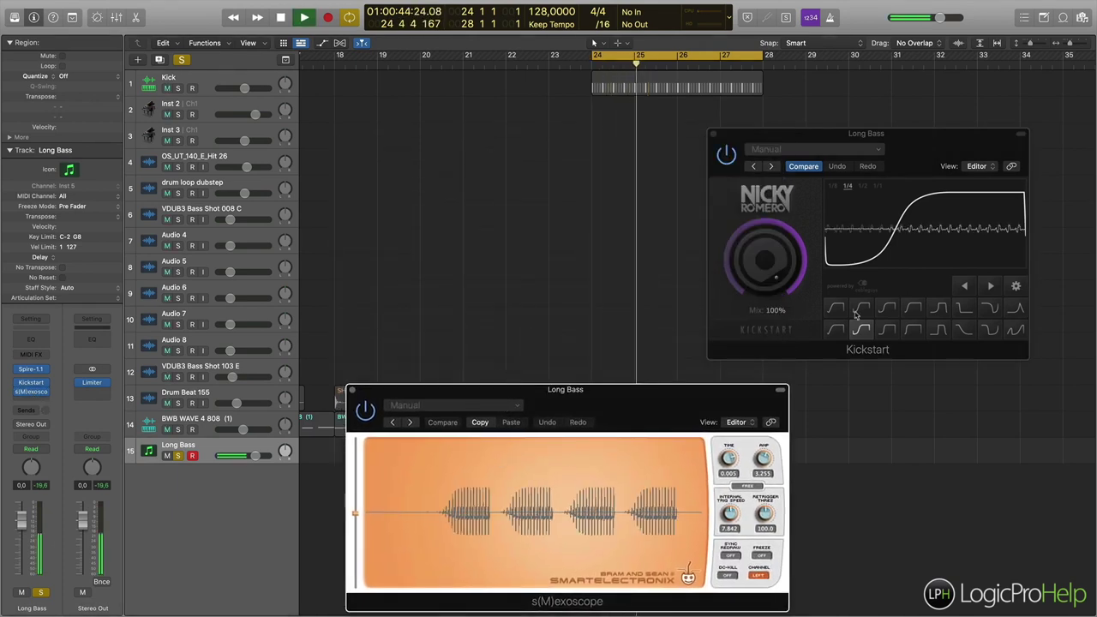
drag(837, 139, 639, 137)
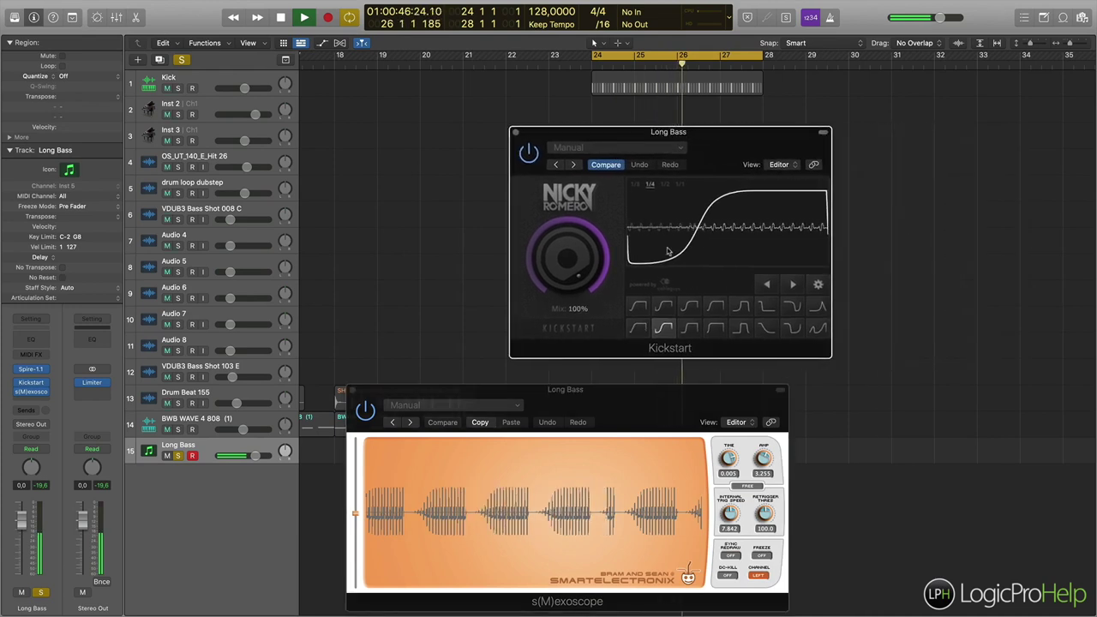
key(space)
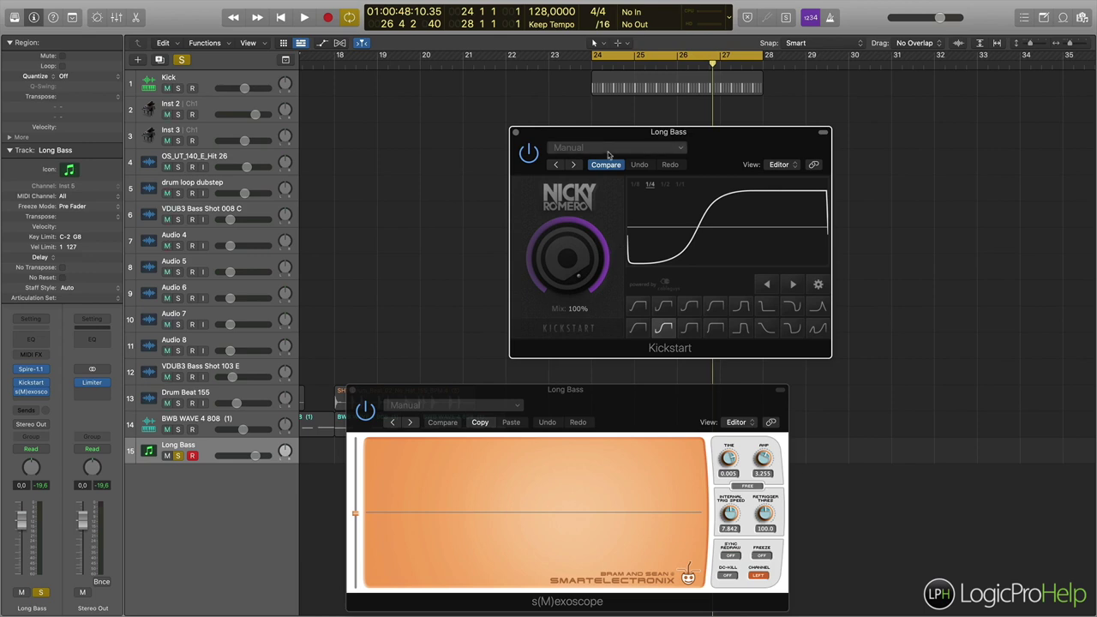
- Stack the Kickstart window directly above the s(M)exoscope window, clear of the Kick region at bar 24
drag(608, 139, 832, 119)
drag(600, 397, 636, 531)
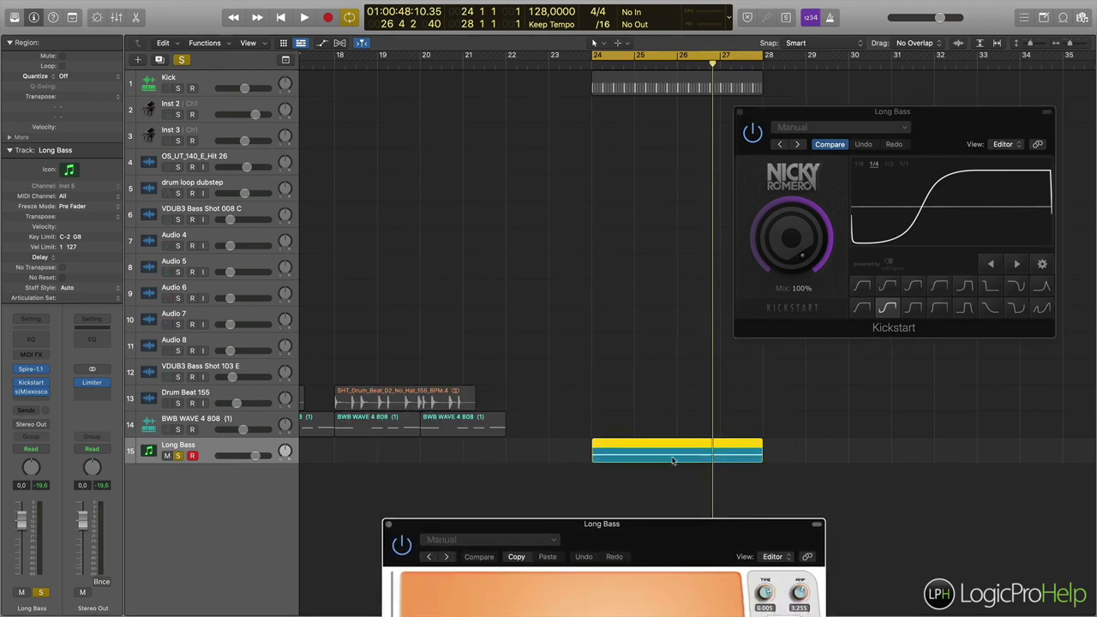
drag(656, 538, 602, 364)
drag(566, 363, 564, 363)
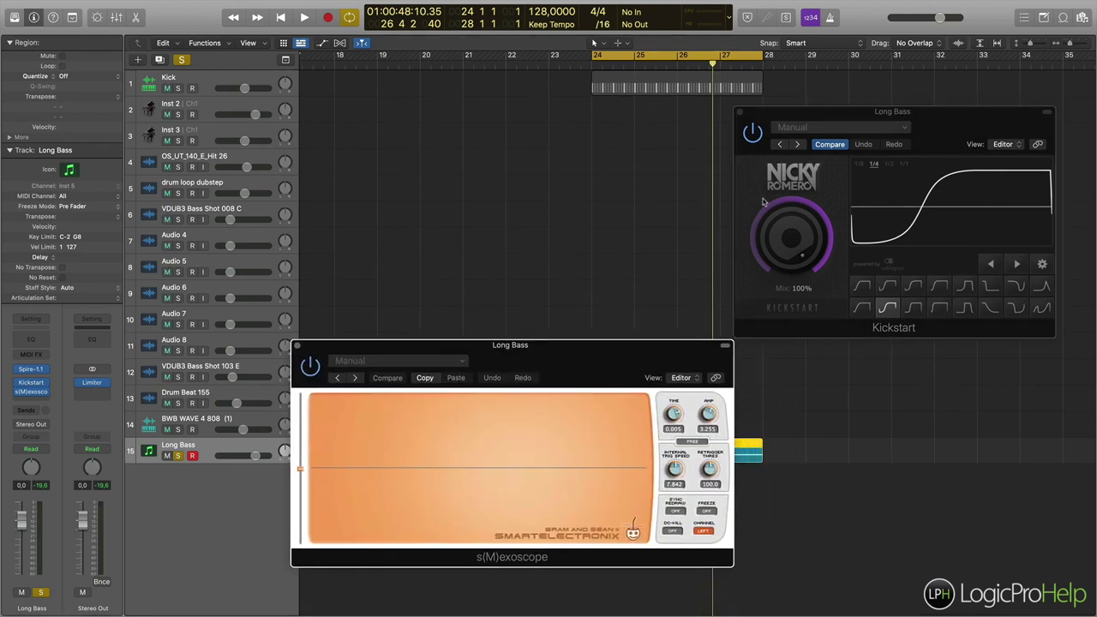
drag(792, 120, 417, 105)
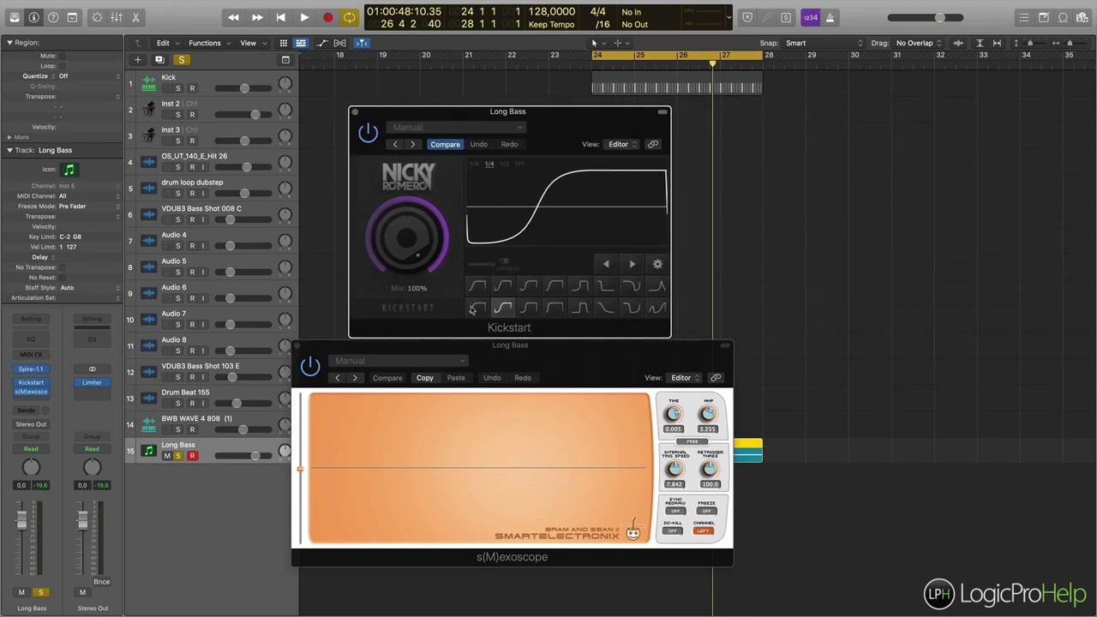
- Show the mixer, close the Long Bass scope window and insert a stereo s(M)exoscope after the Limiter on the Stereo Out channel
drag(518, 116, 513, 95)
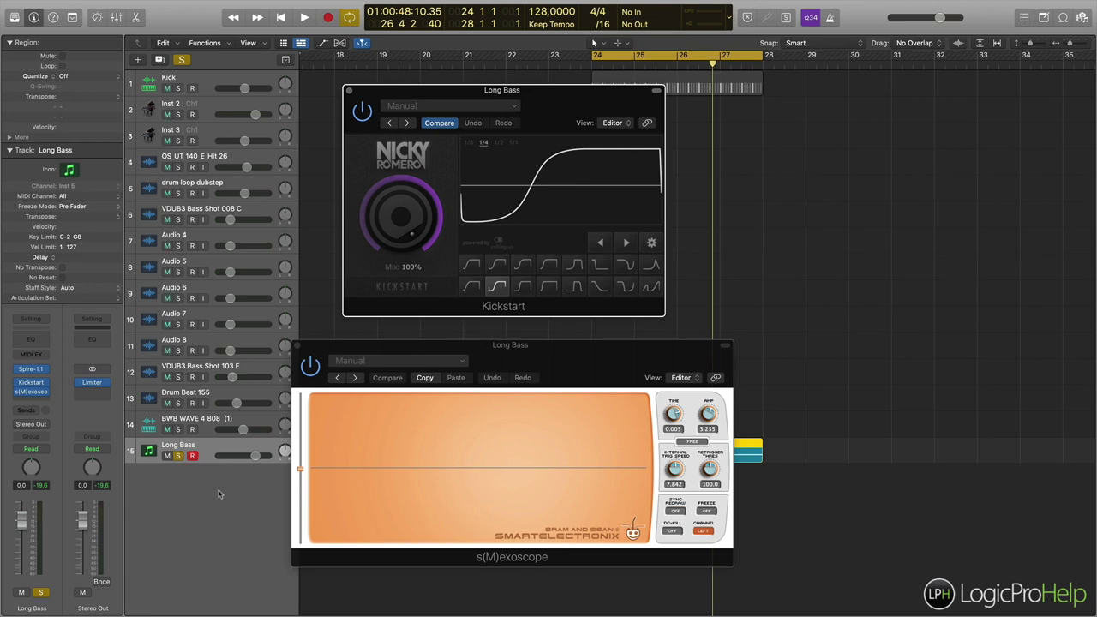
key(x)
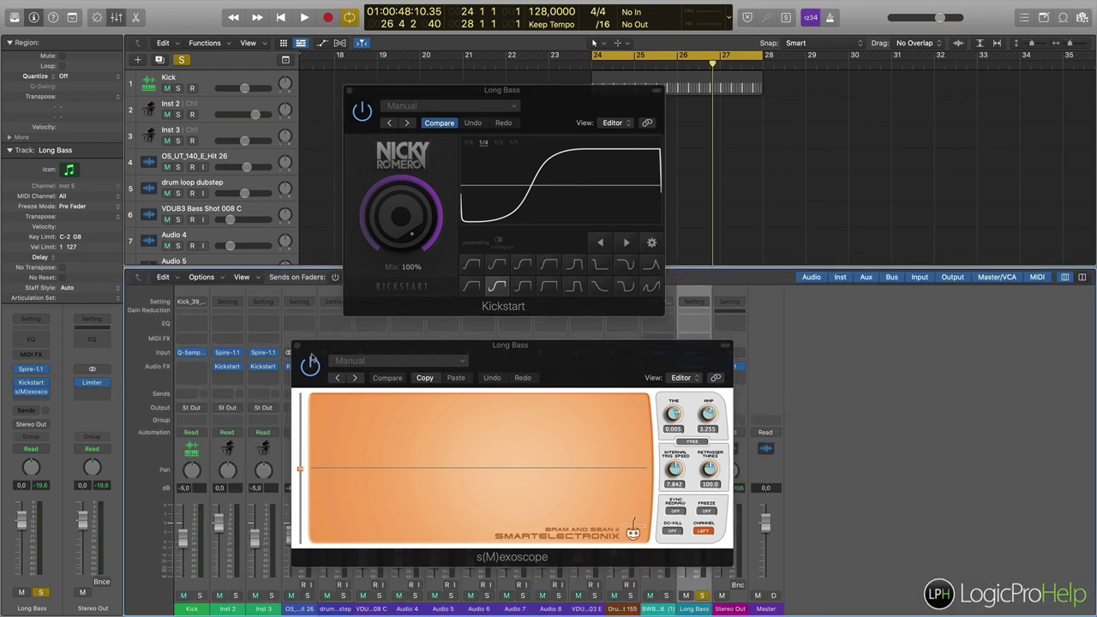
click(296, 347)
click(704, 383)
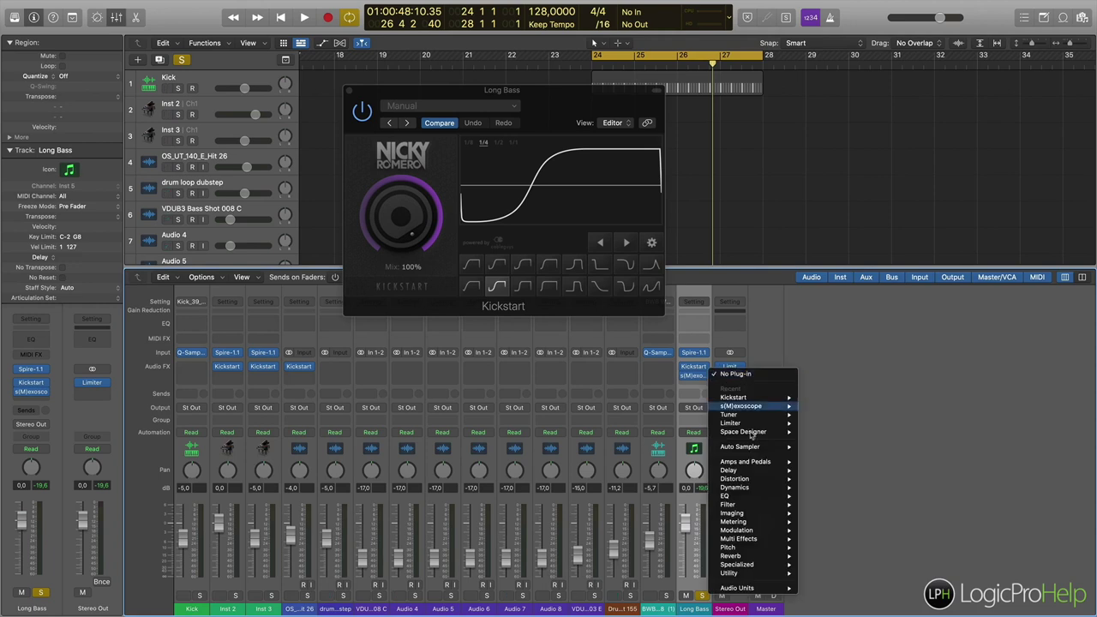
click(827, 408)
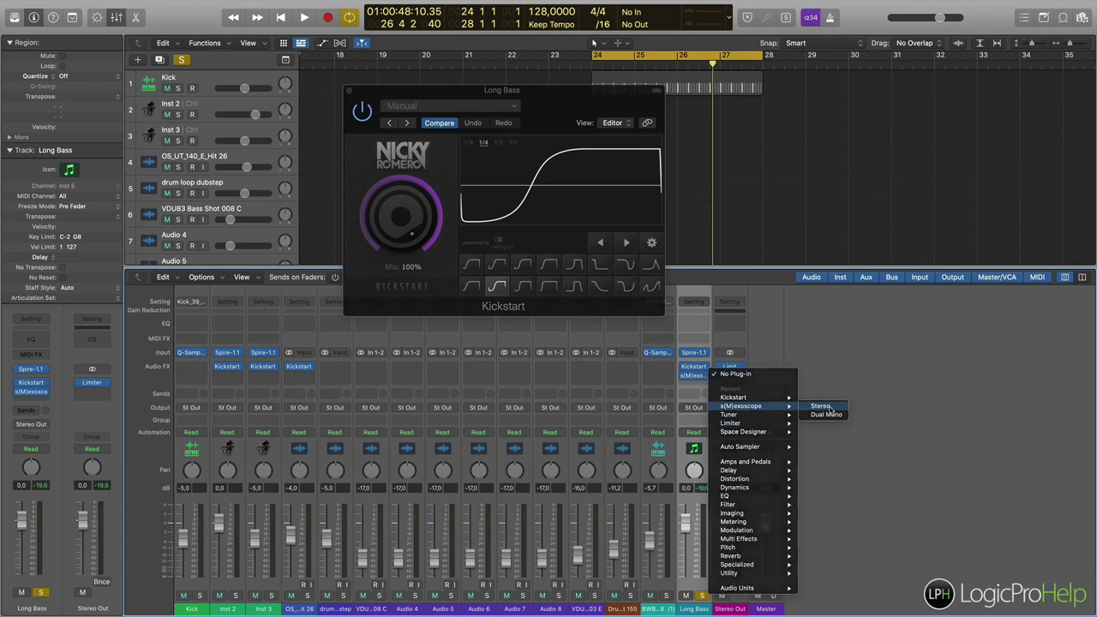
- Play the bass, set the Stereo Out s(M)exoscope's Amp to 3.553 and place its window below the Kickstart curve display
key(space)
drag(560, 137, 504, 236)
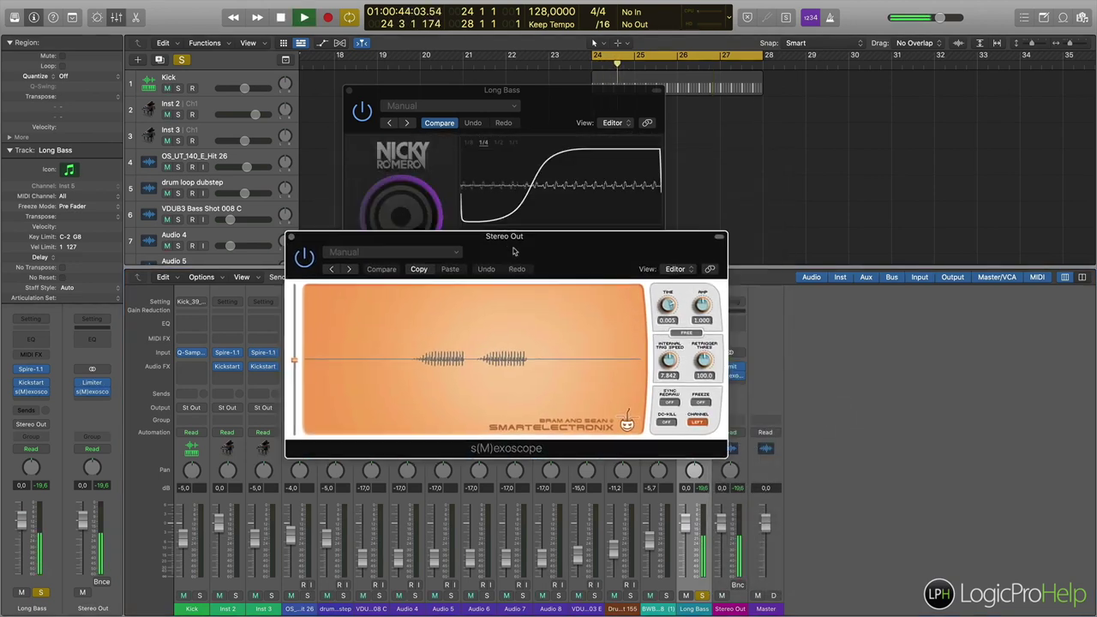
drag(701, 305, 701, 274)
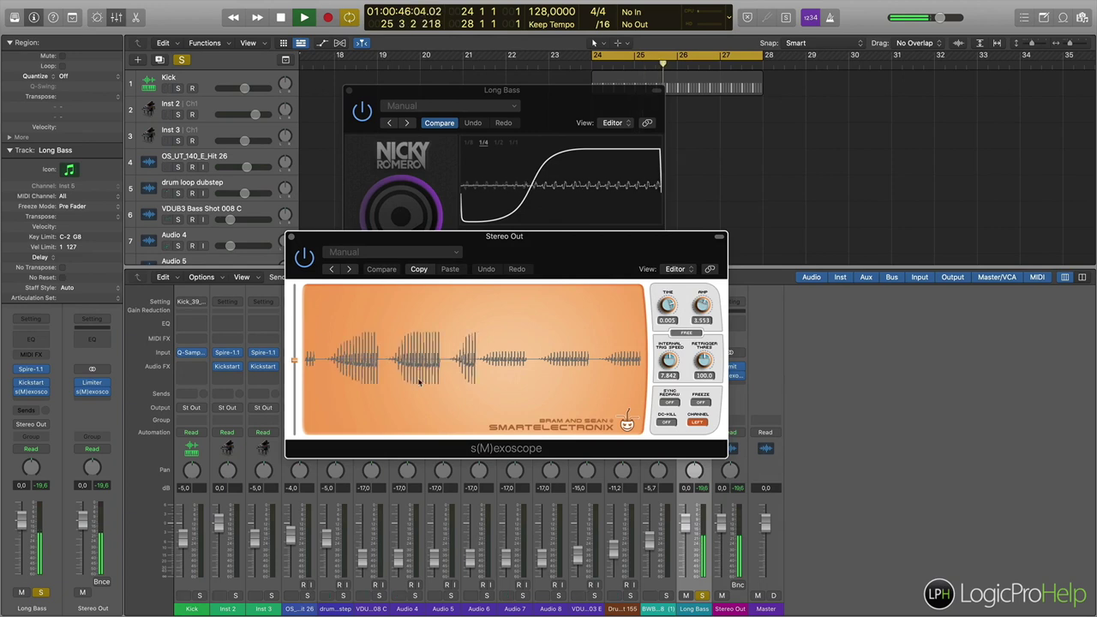
drag(501, 237, 496, 305)
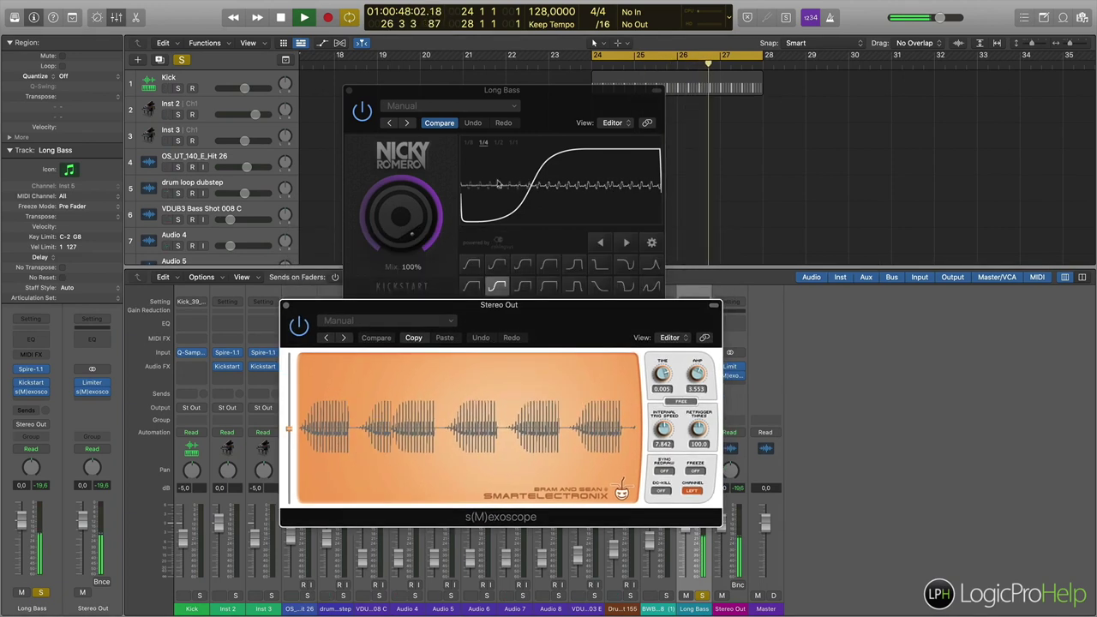
- Toggle the Kick track's solo during playback to compare the ducked bass with and without the kick in the scope
click(177, 89)
key(space)
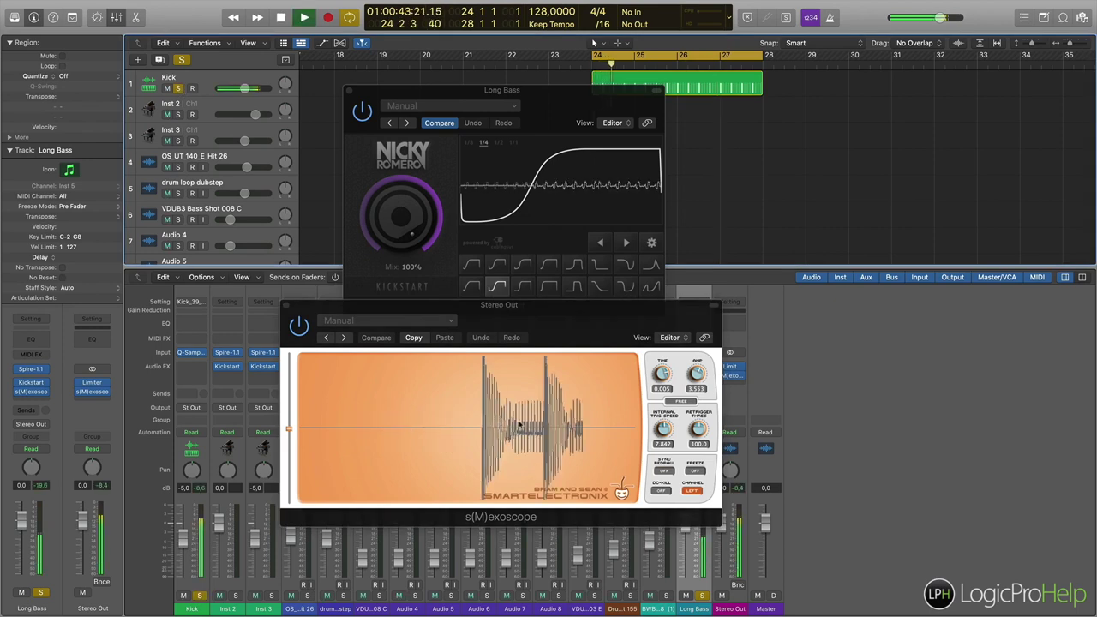
key(space)
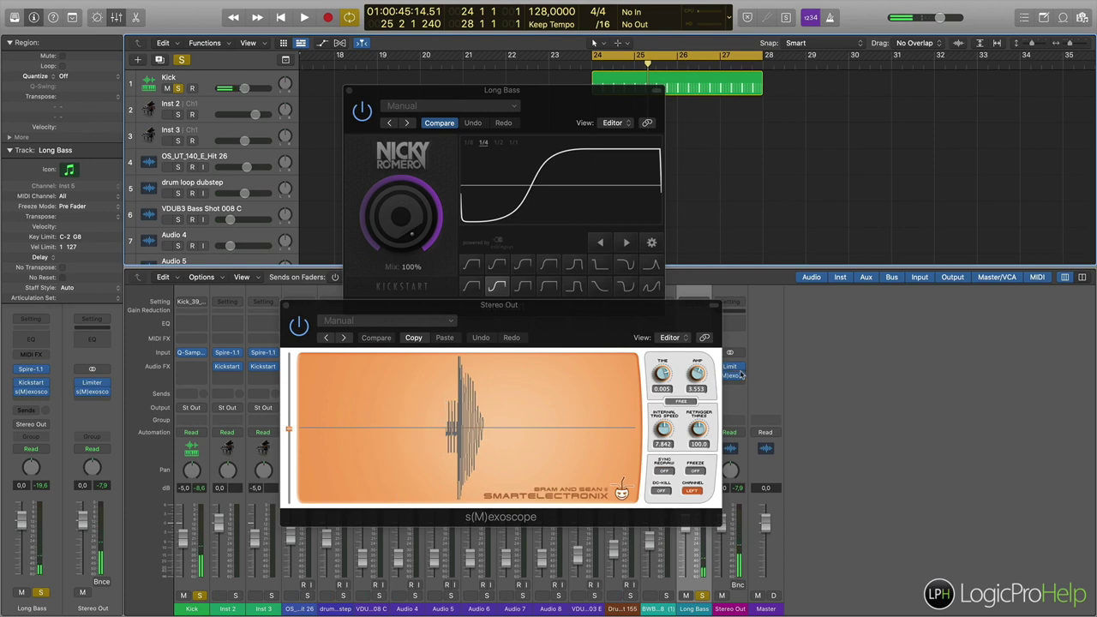
click(176, 89)
key(space)
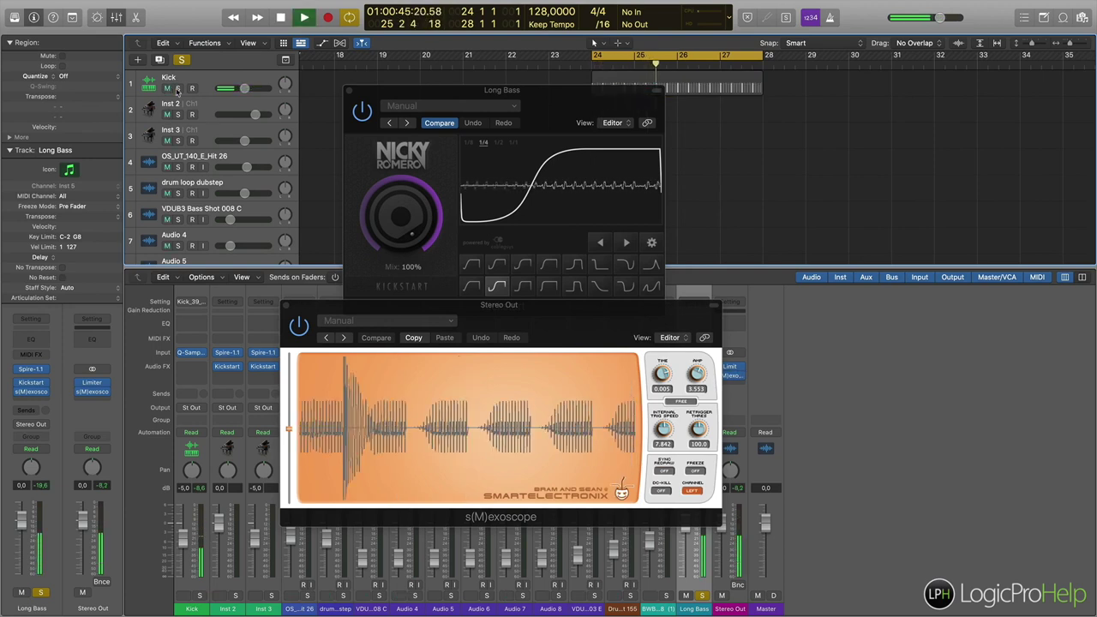
click(177, 89)
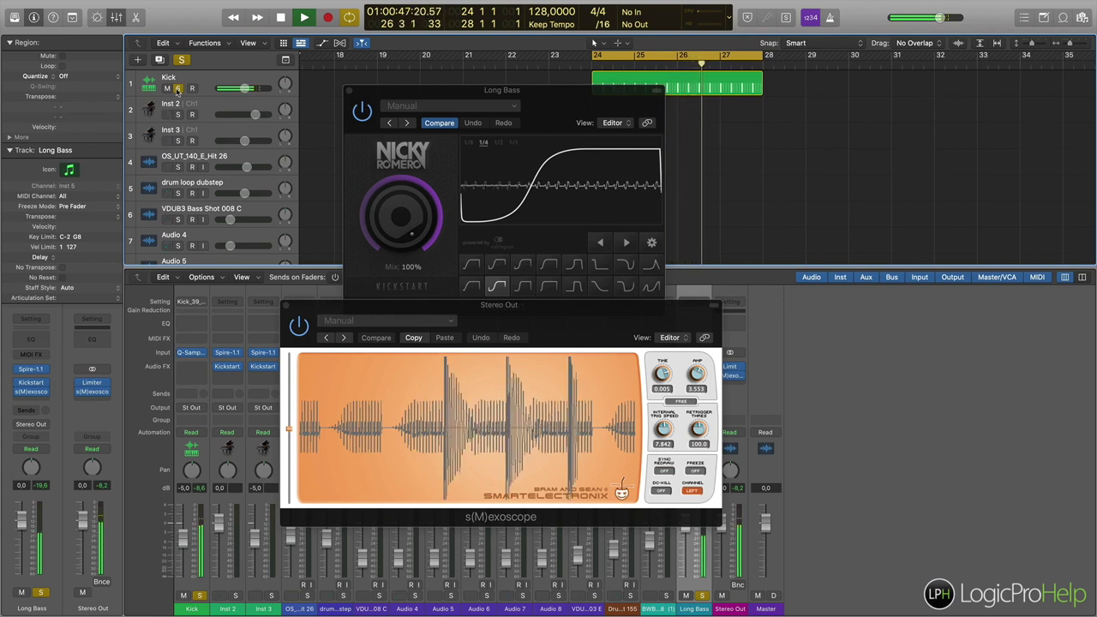
click(176, 89)
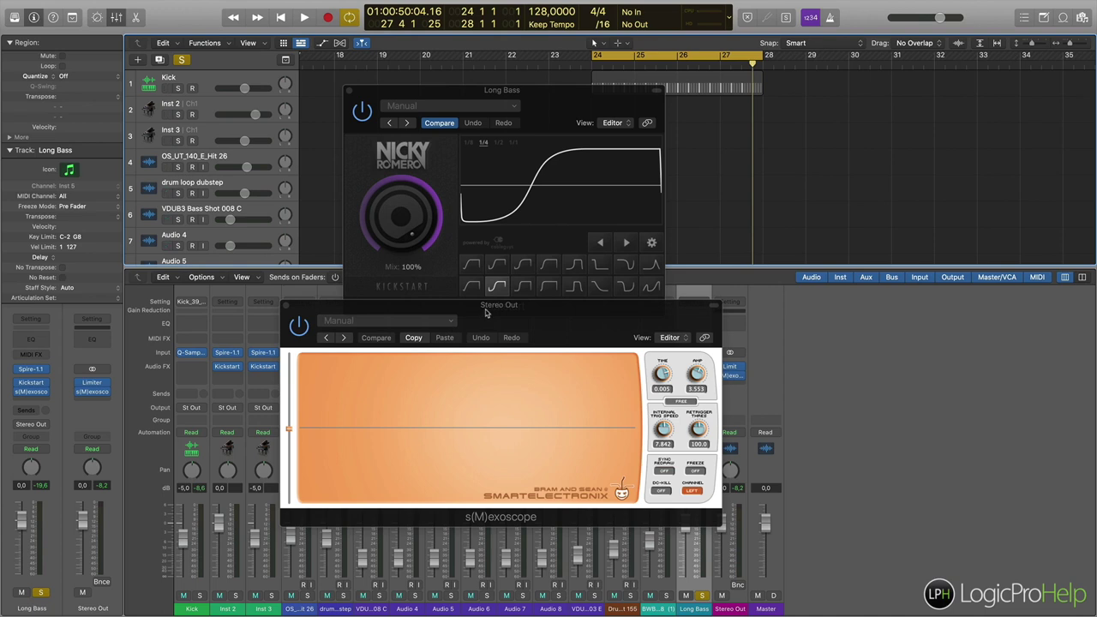
- Hide the mixer, move the scope window below Kickstart and play Long Bass while briefly bypassing Kickstart to compare the waveforms
drag(486, 313, 492, 336)
key(x)
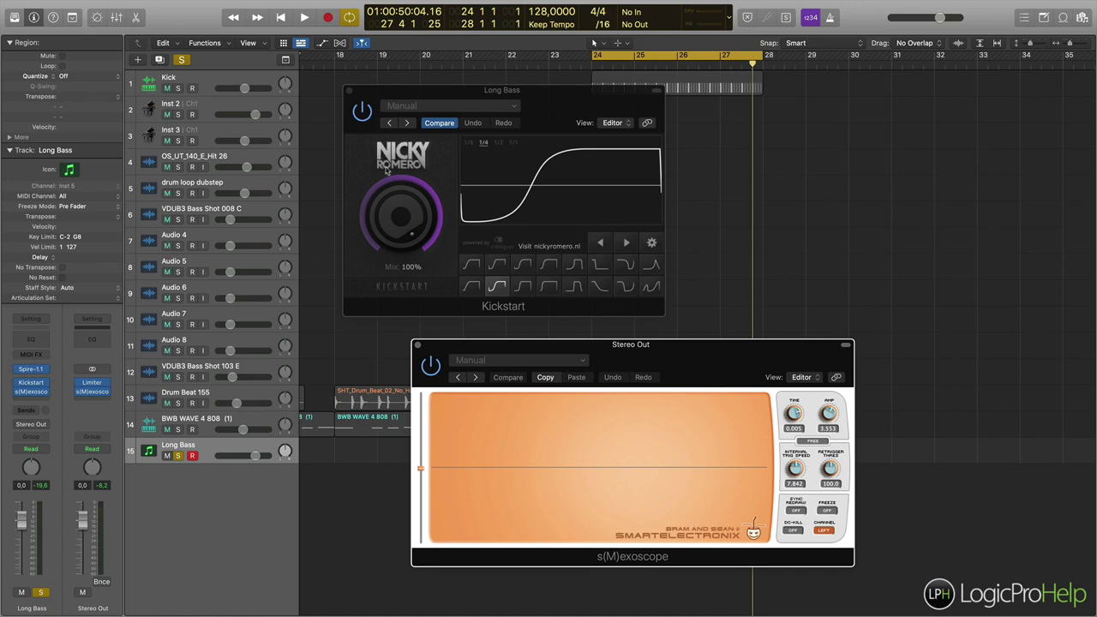
key(space)
click(362, 112)
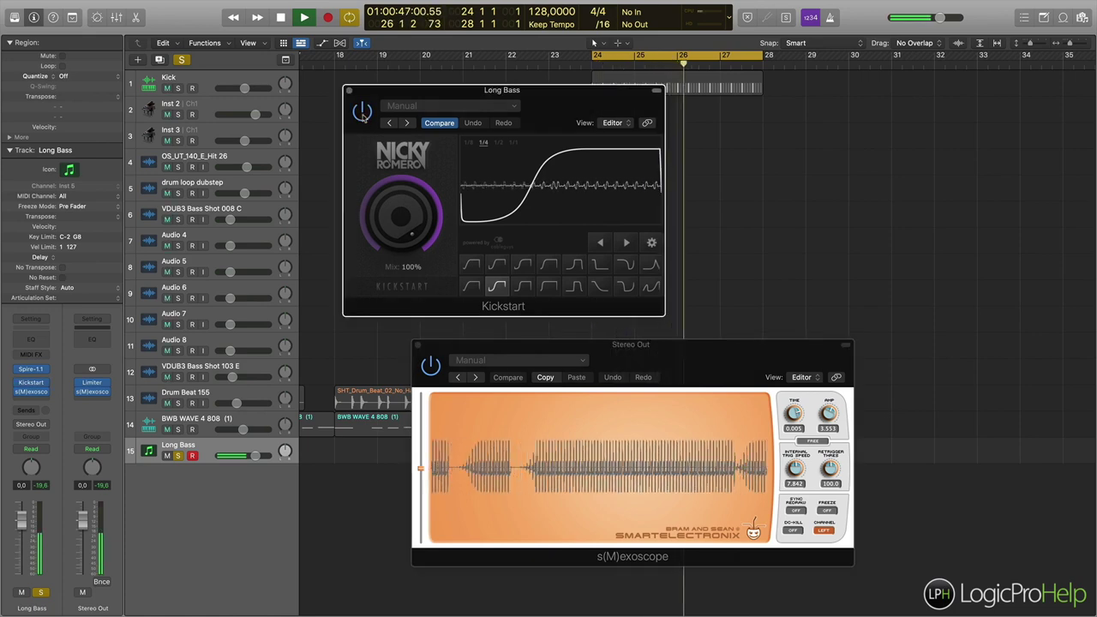
key(space)
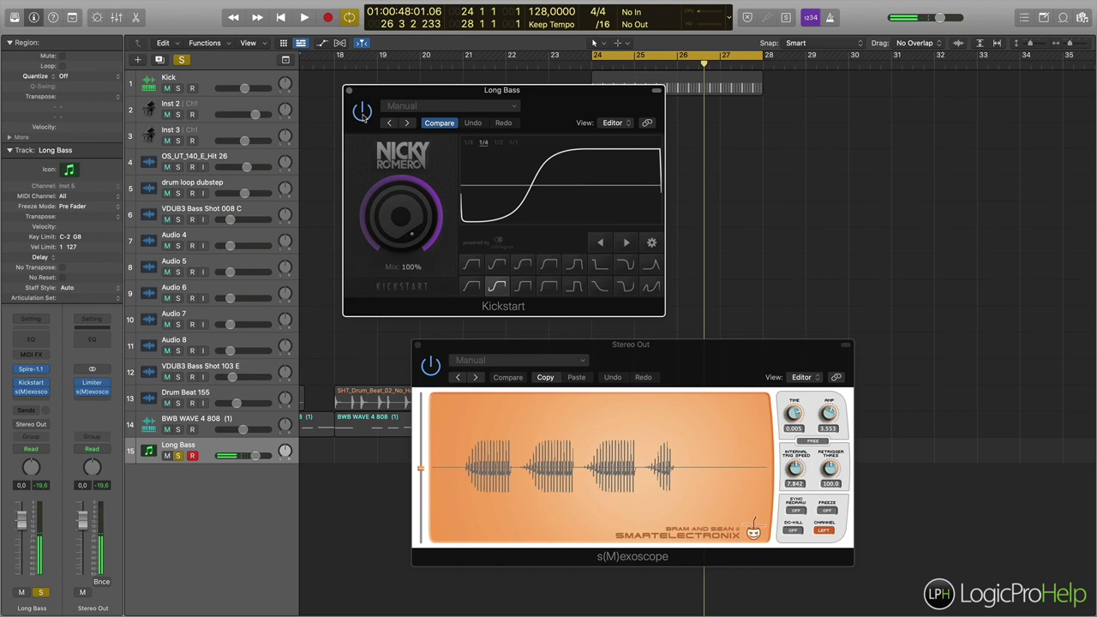
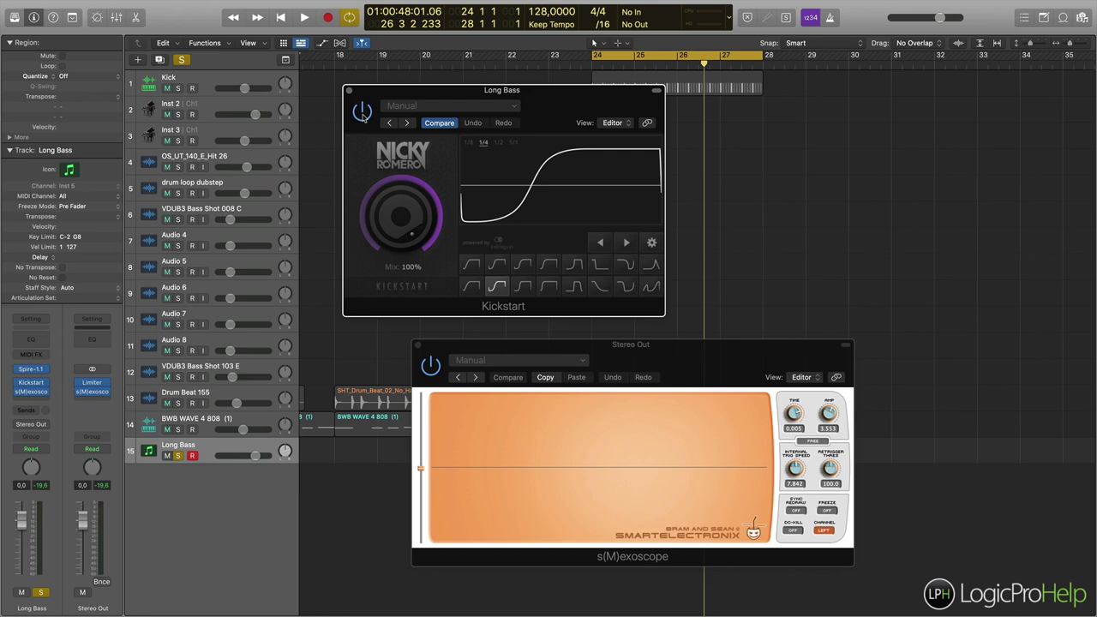
- Move Kickstart clear of the Kick region, solo only the Kick, play it and freeze its waveform in s(M)exoscope to examine its decay
drag(433, 97, 449, 92)
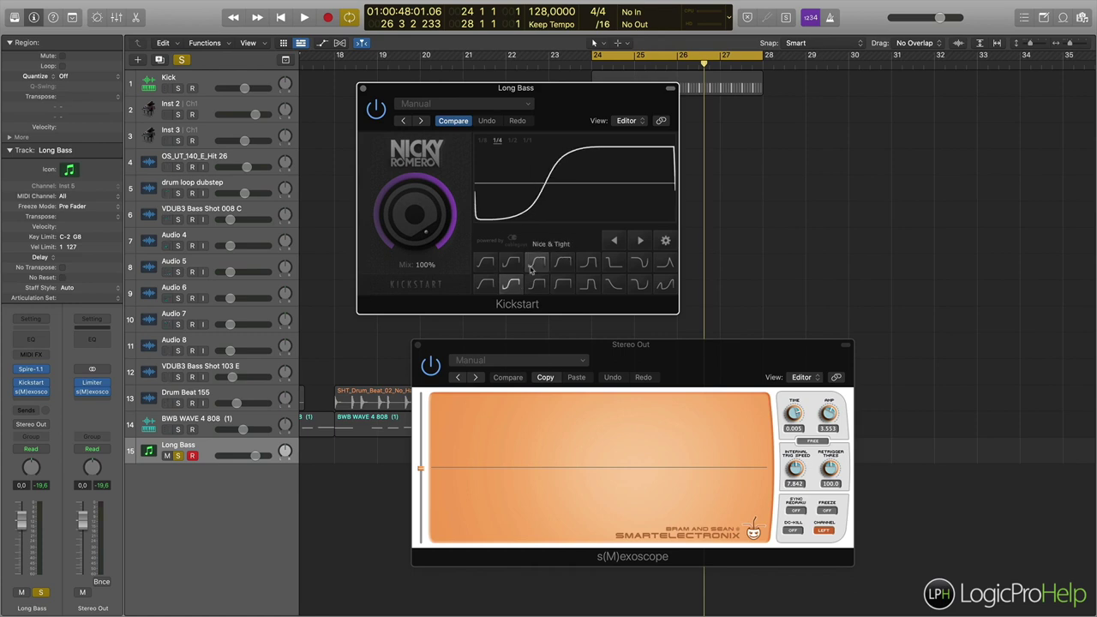
drag(531, 91, 579, 109)
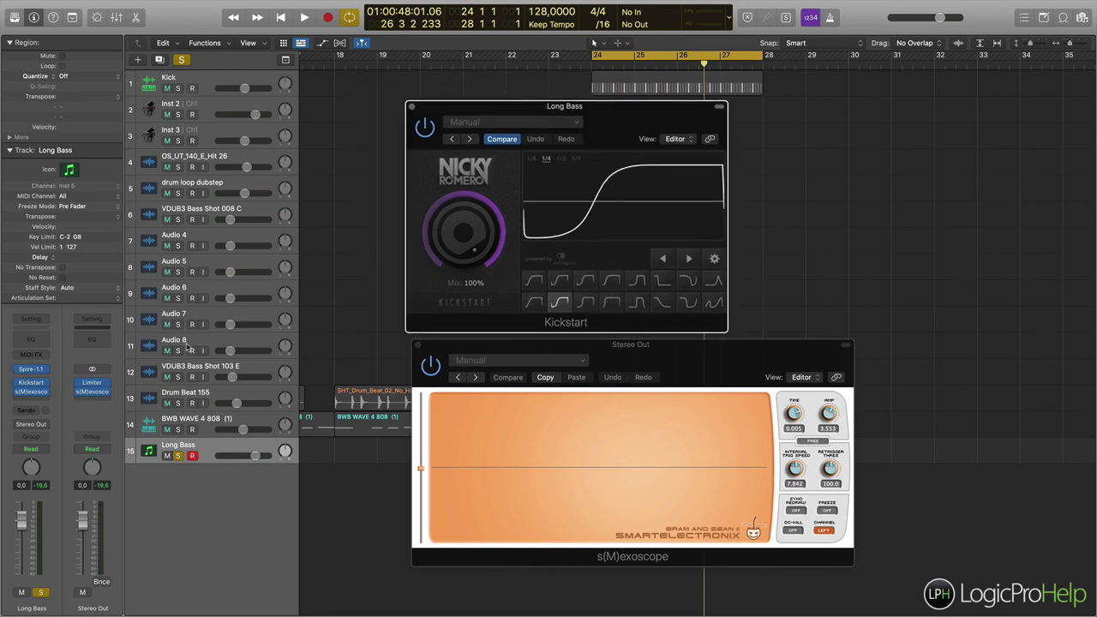
click(178, 455)
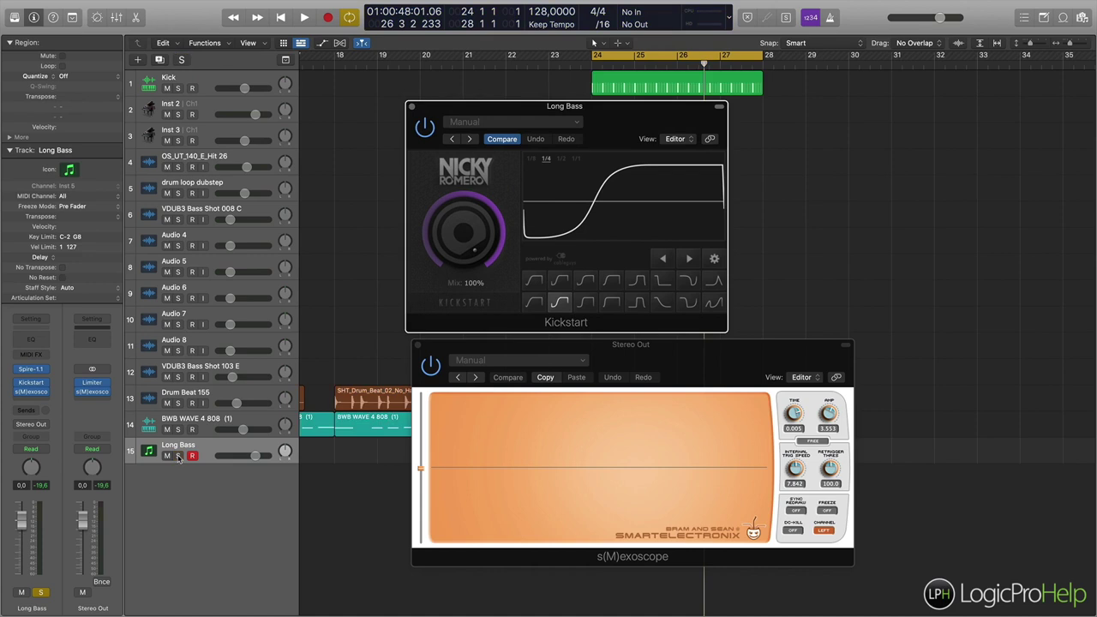
click(177, 88)
key(space)
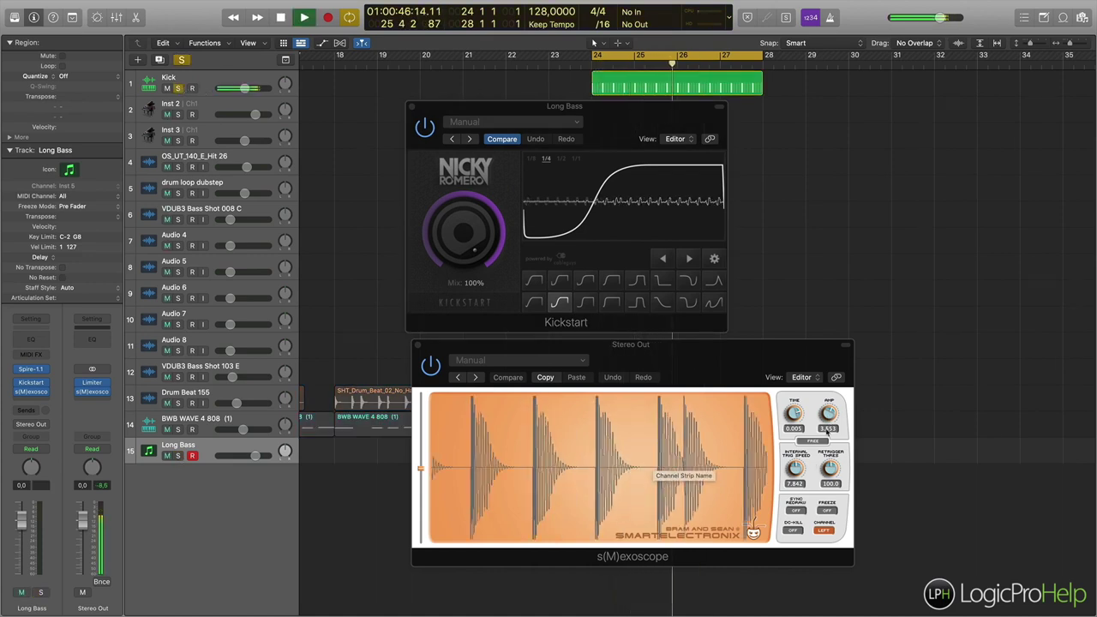
click(621, 462)
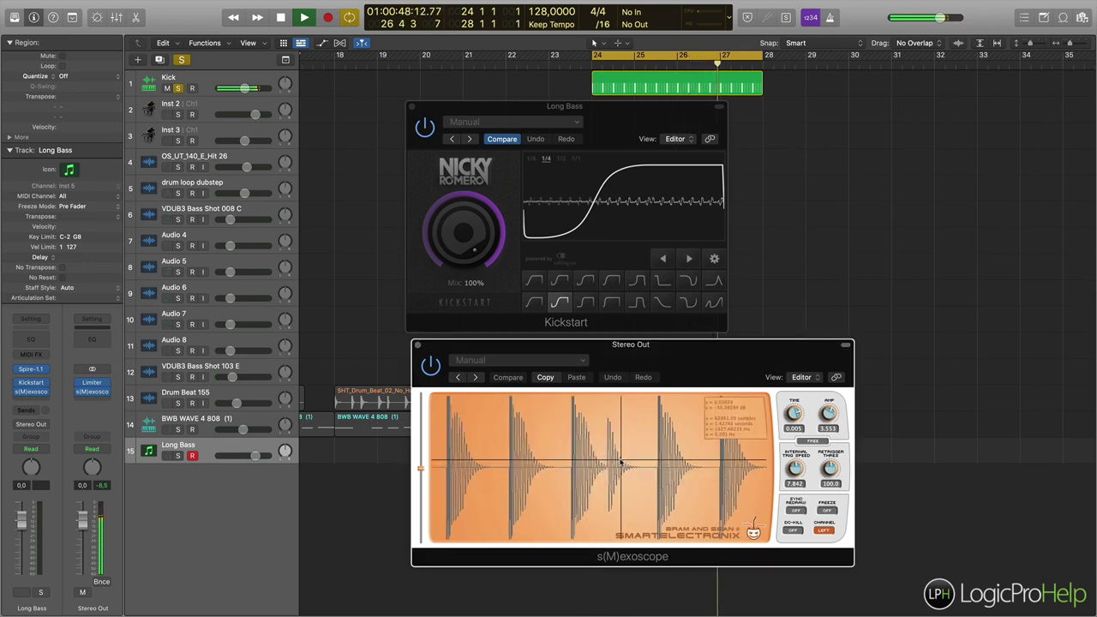
key(space)
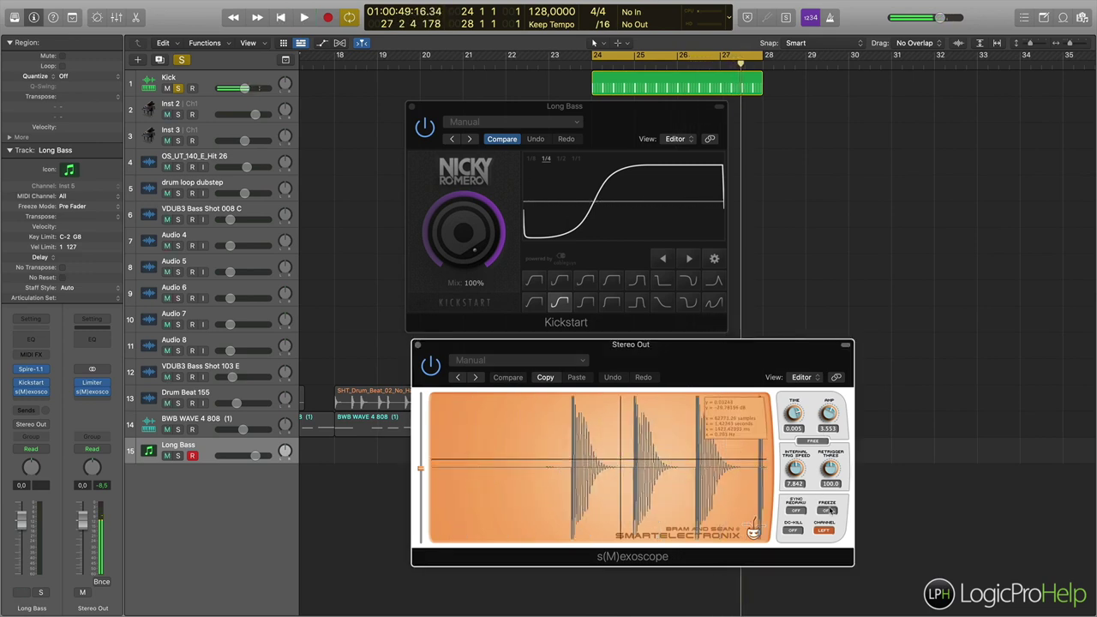
mouse_move(608, 445)
mouse_down()
mouse_move(571, 448)
mouse_move(611, 450)
mouse_move(591, 448)
mouse_move(603, 462)
mouse_move(592, 451)
mouse_up()
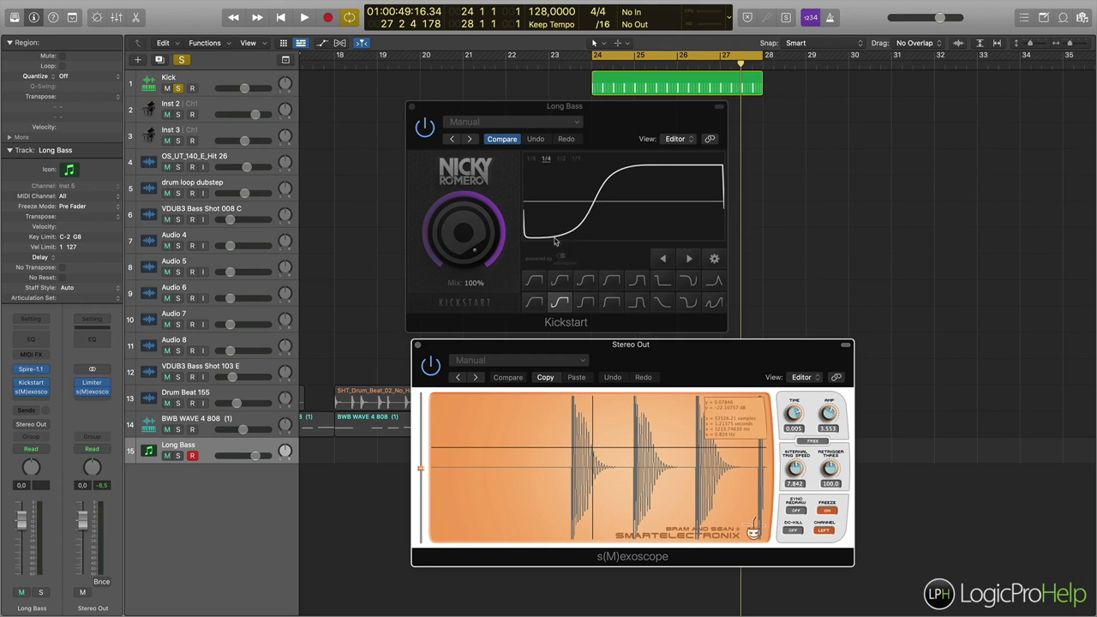
- Compare Kickstart's Subbass Chain curve with the first curves of both rows against the frozen kick waveform
click(636, 283)
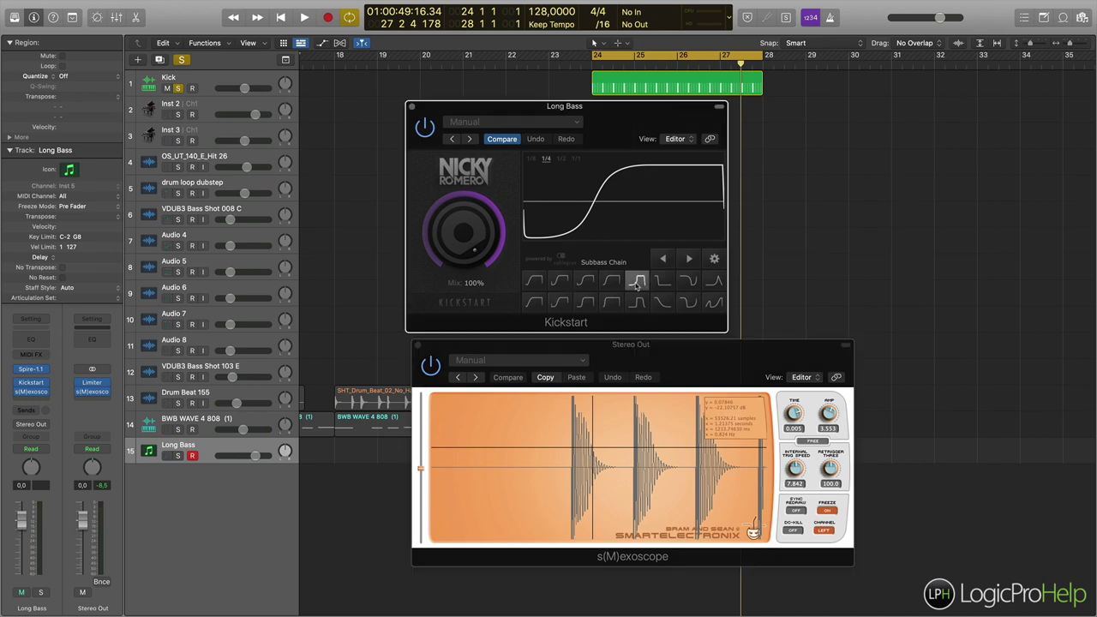
click(576, 409)
click(619, 463)
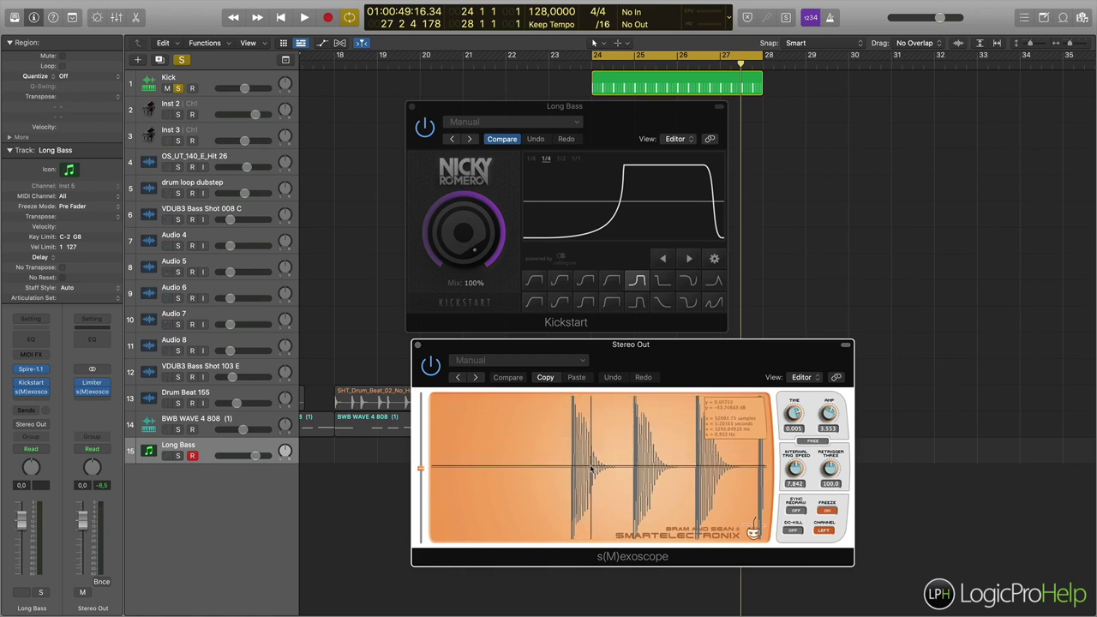
click(532, 286)
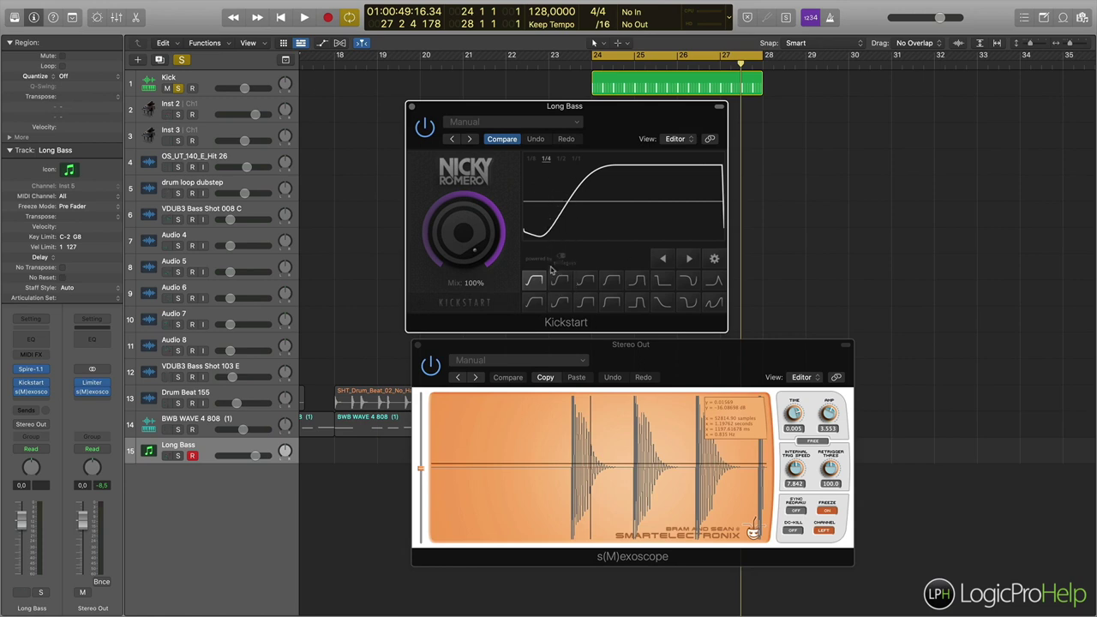
click(533, 305)
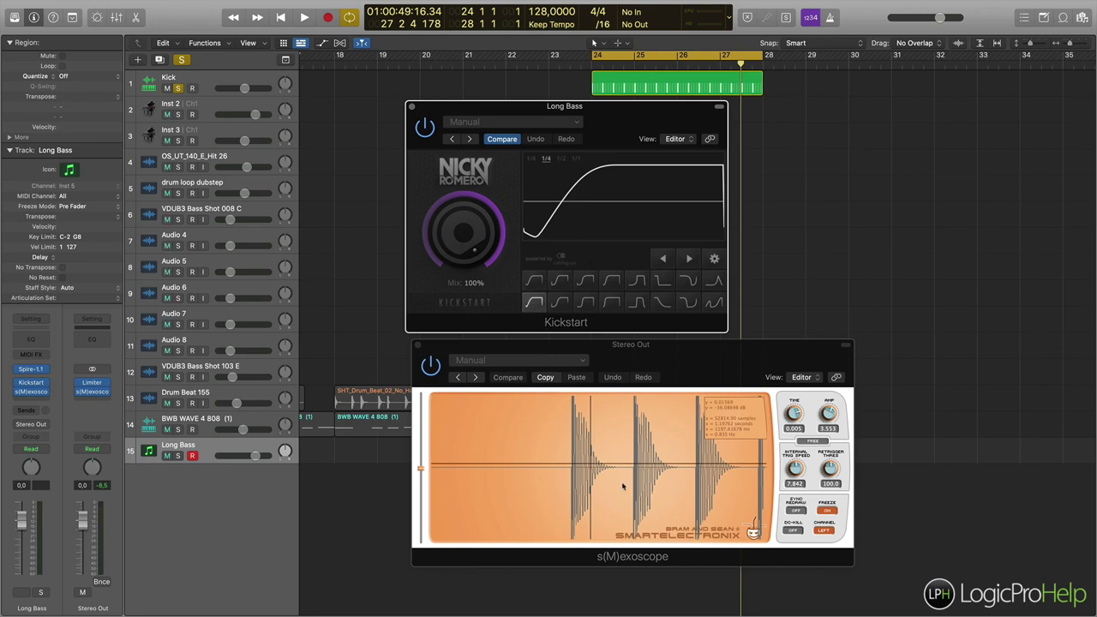
click(637, 280)
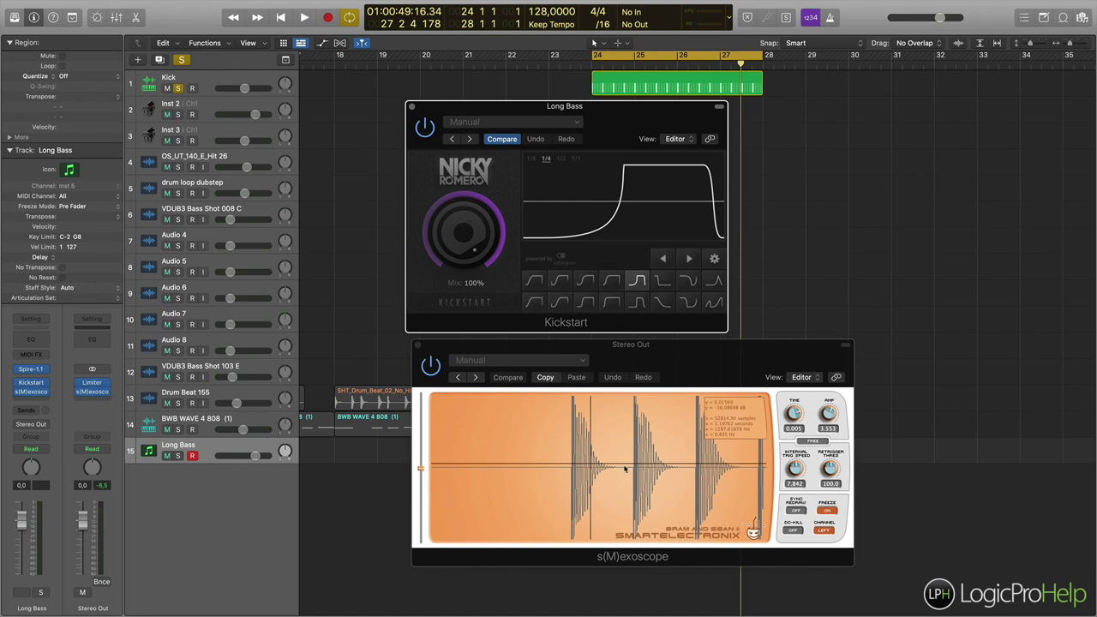
click(534, 285)
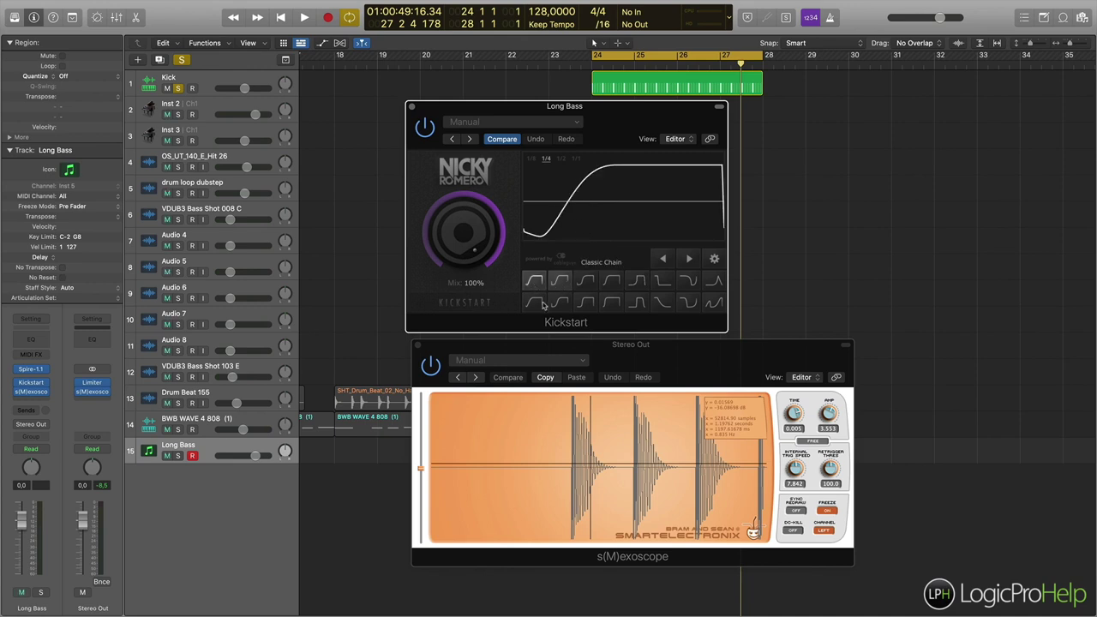
click(540, 303)
click(638, 283)
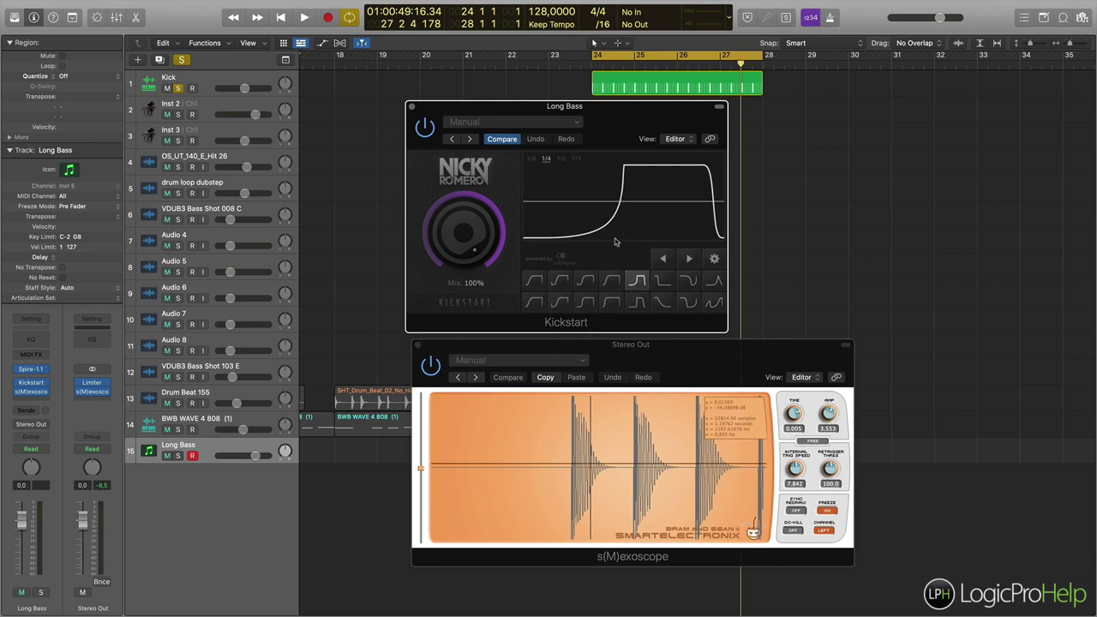
- Try Kickstart's Nice & Tight and Tighter curves against Mids Chain, and return to Mids Chain
click(559, 303)
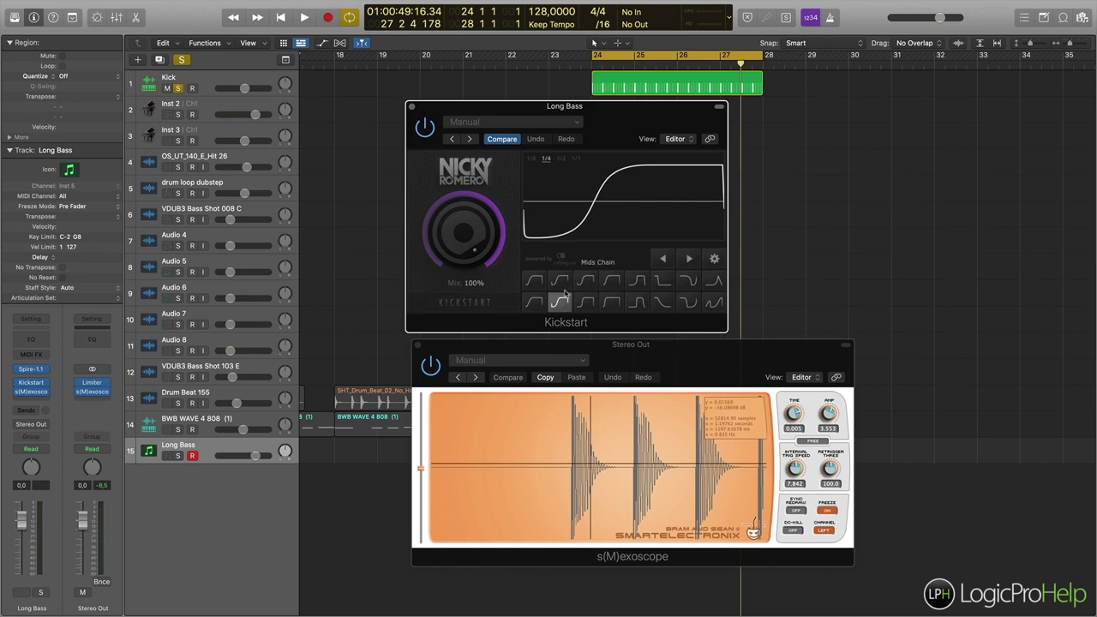
click(585, 281)
click(585, 302)
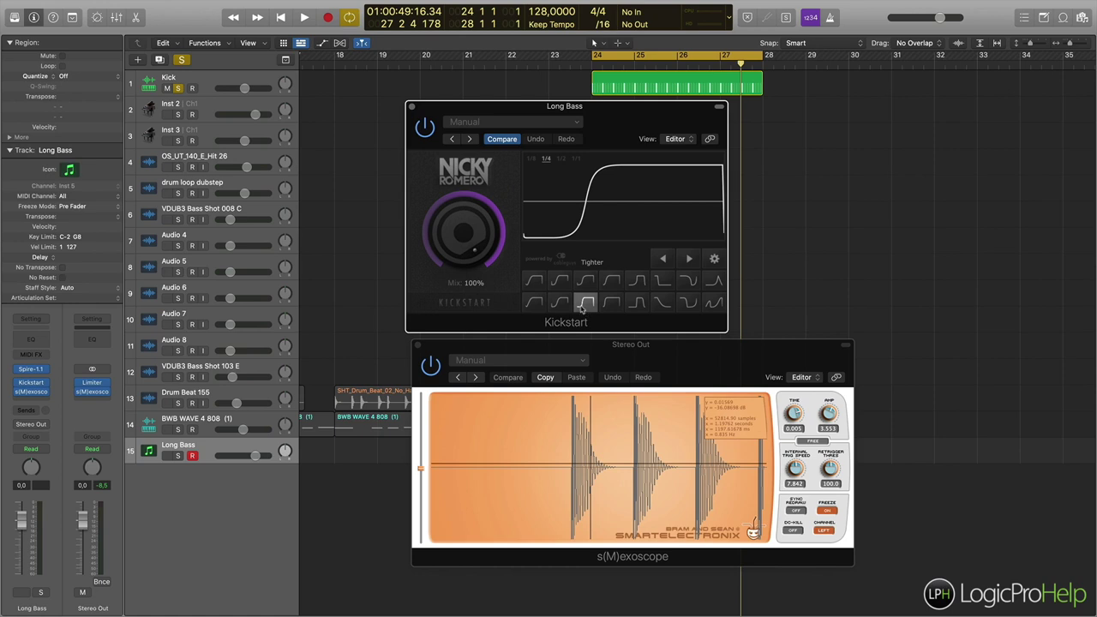
click(561, 305)
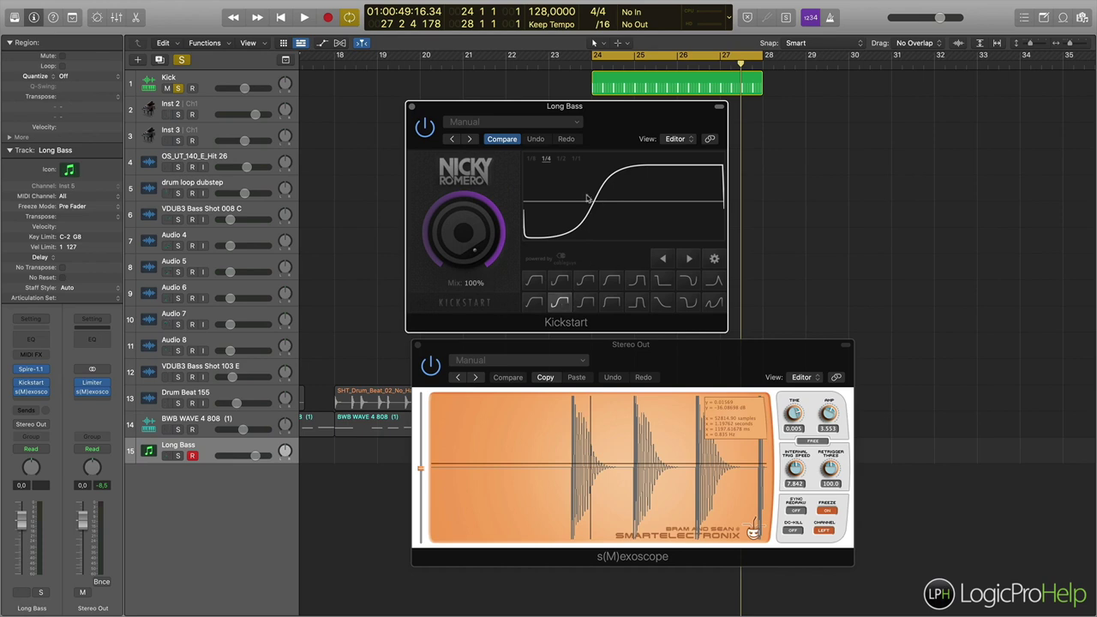
- Reduce Kickstart's Mix to 89% and clear the Kick track's solo
drag(541, 108, 529, 102)
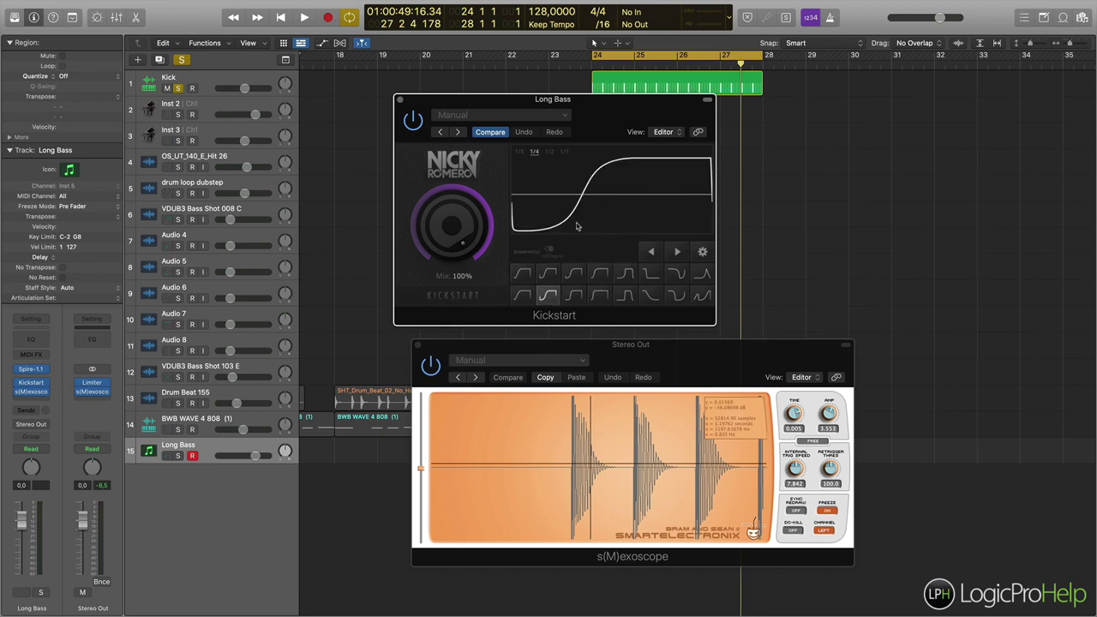
drag(459, 257, 477, 271)
click(179, 455)
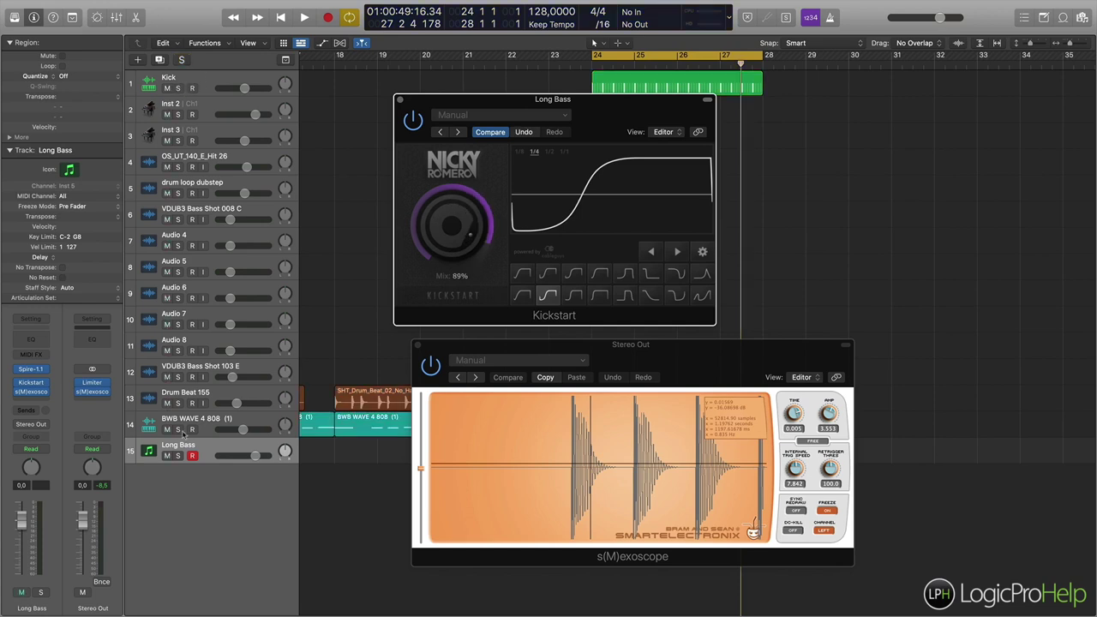
- Solo the Long Bass with Kickstart's Mix at 100%, unfreeze s(M)exoscope and play the loop to examine the ducked waveform
key(space)
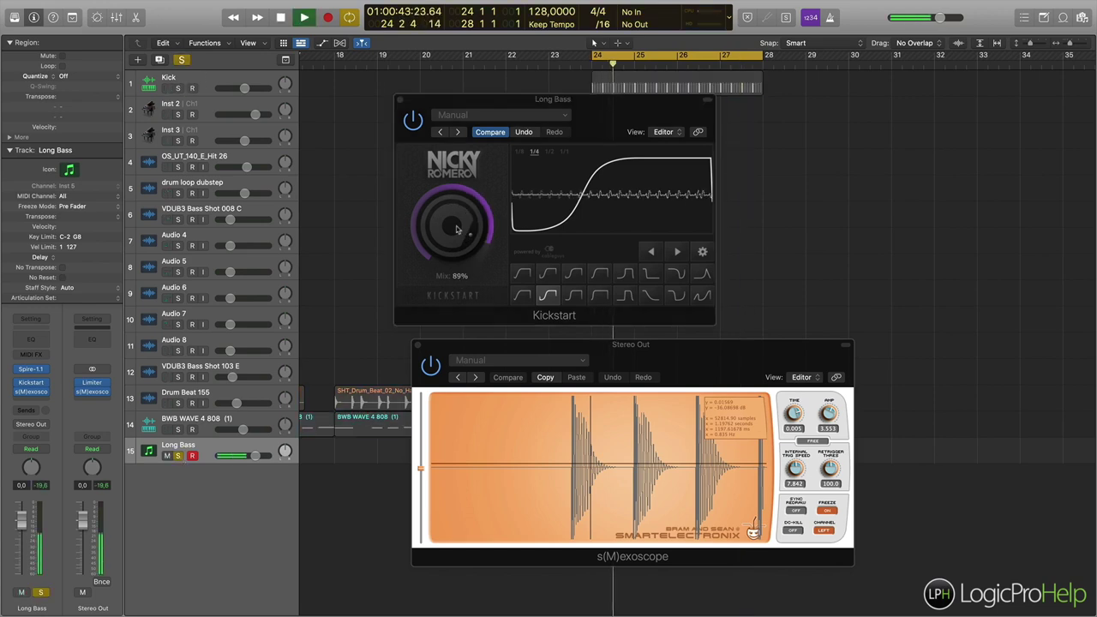
click(826, 511)
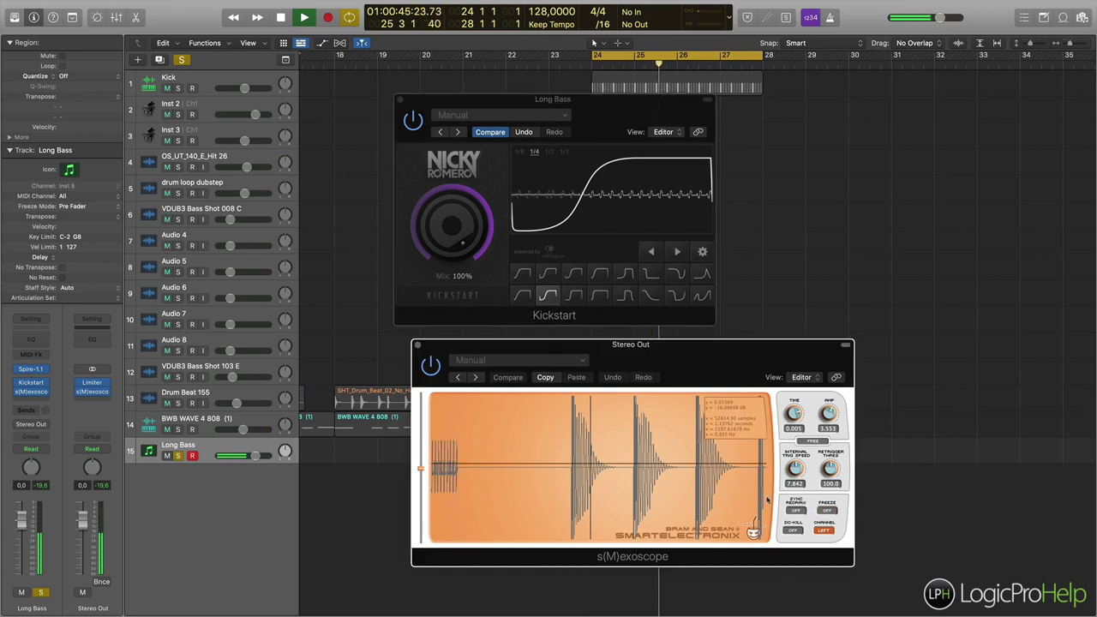
key(space)
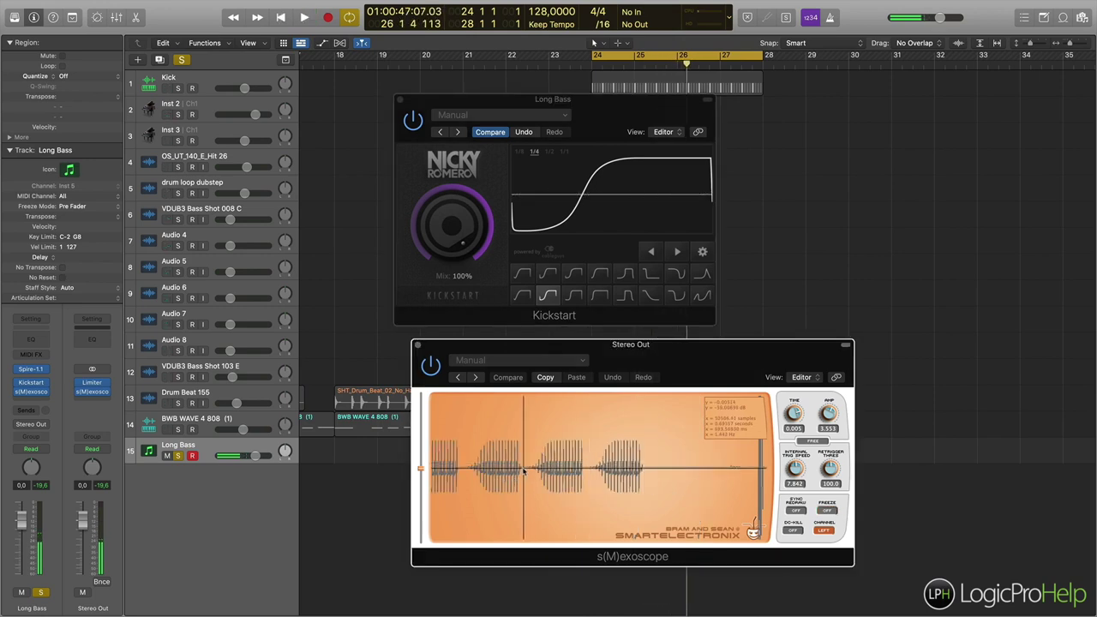
click(529, 470)
mouse_move(529, 470)
mouse_down()
mouse_move(557, 471)
mouse_move(536, 468)
mouse_up()
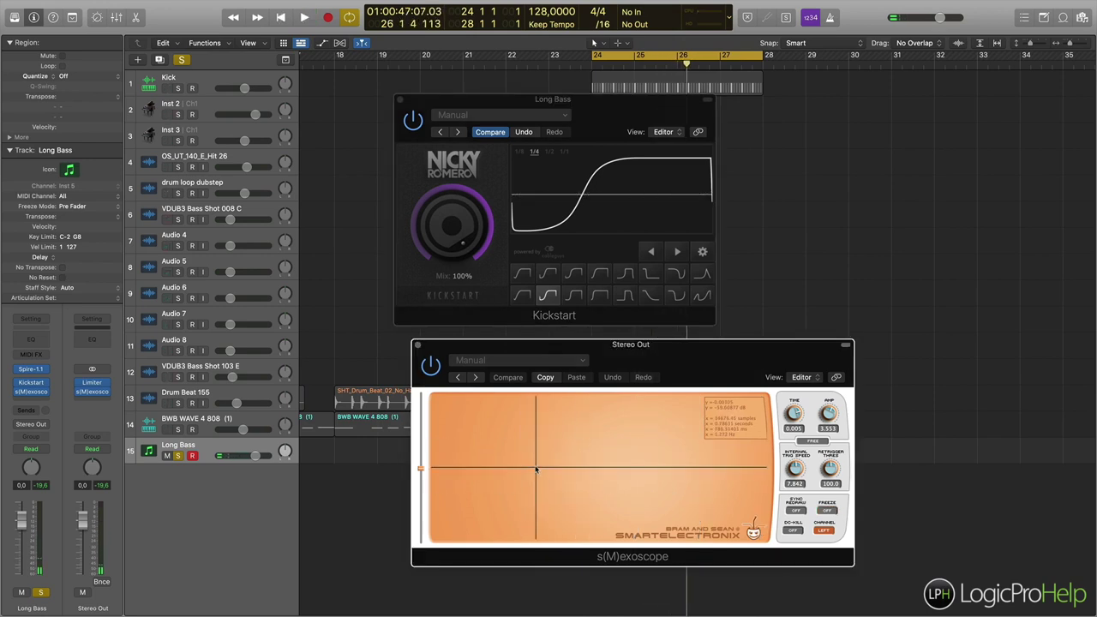
- Set Kickstart's Mix to 50%, play the soloed bass and freeze its waveform in s(M)exoscope for comparison, then unfreeze the display
drag(470, 232, 471, 270)
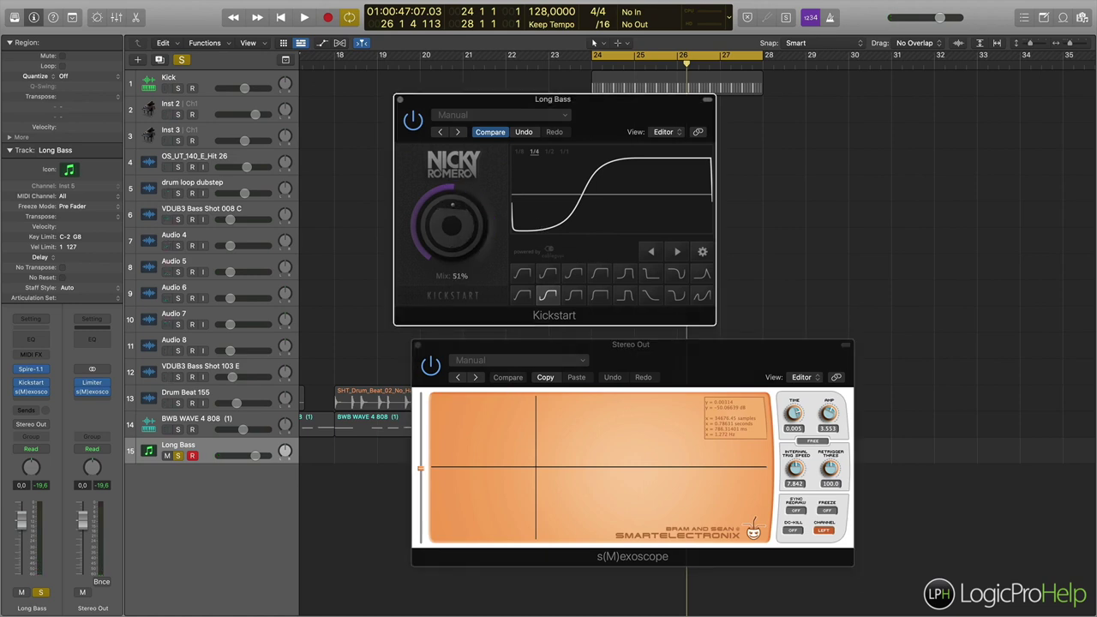
click(503, 449)
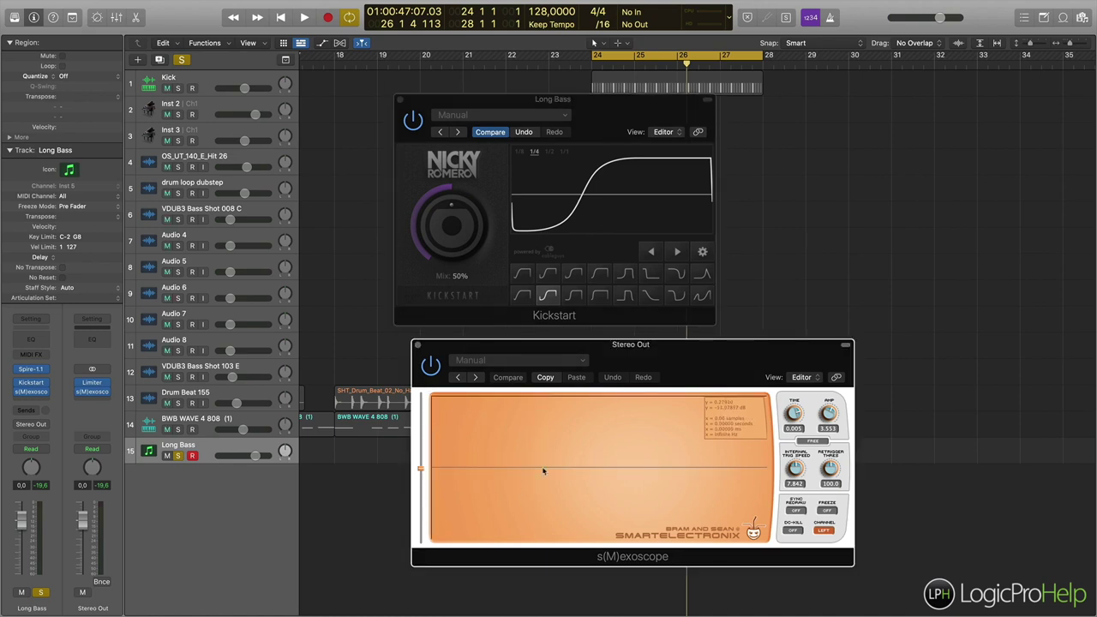
key(space)
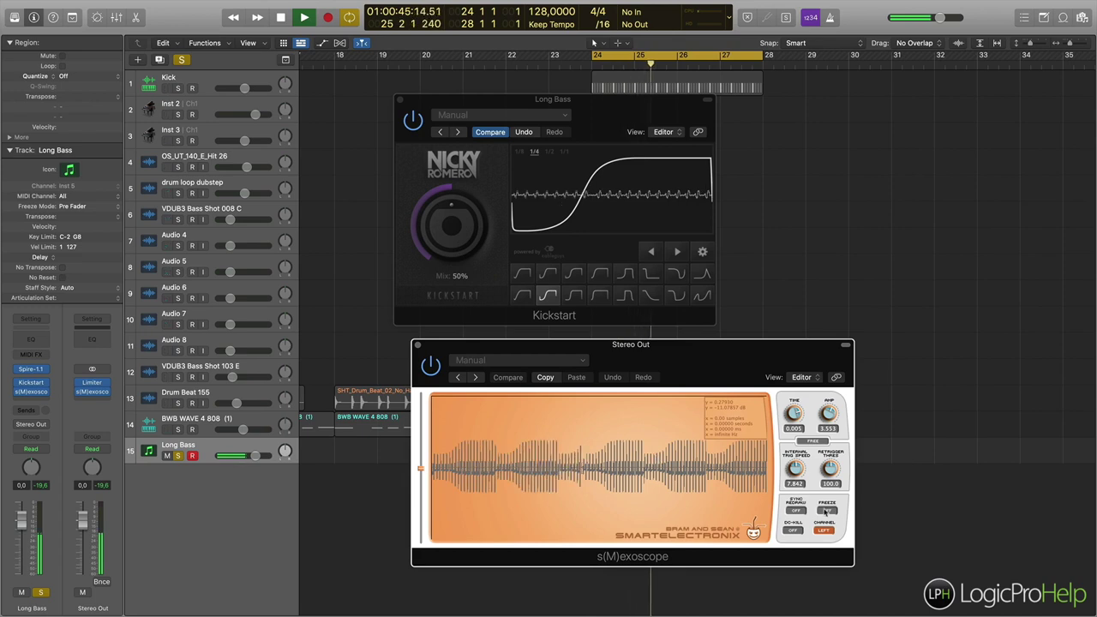
key(space)
mouse_move(568, 457)
mouse_down()
mouse_move(557, 455)
mouse_move(583, 454)
mouse_up()
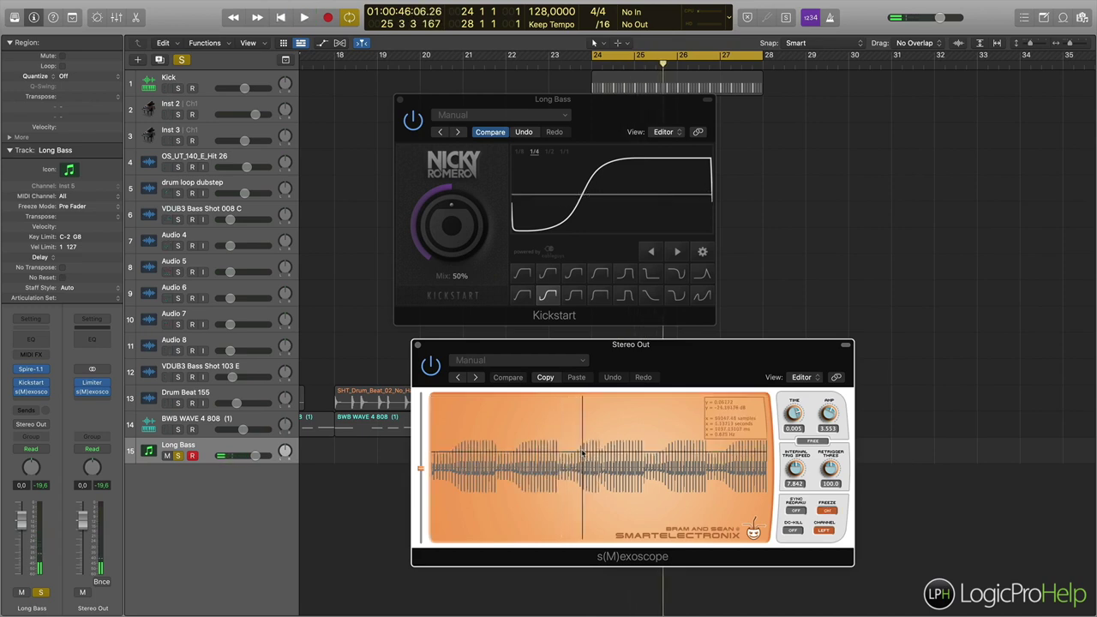
click(836, 511)
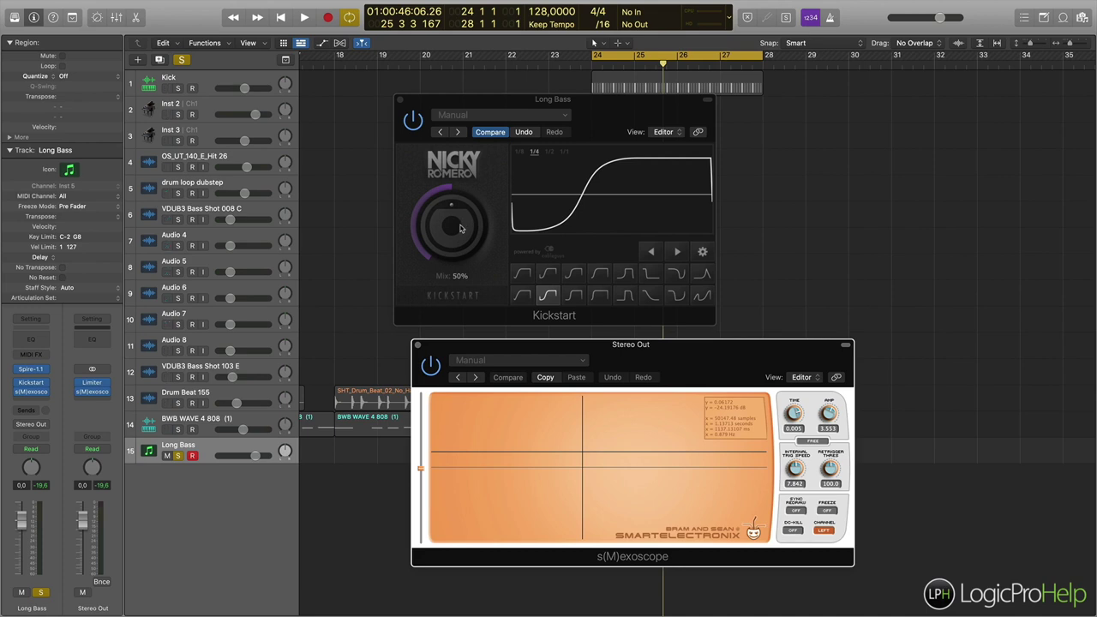
- Restore Kickstart's Mix to 100% and close the s(M)exoscope window
drag(457, 233, 456, 190)
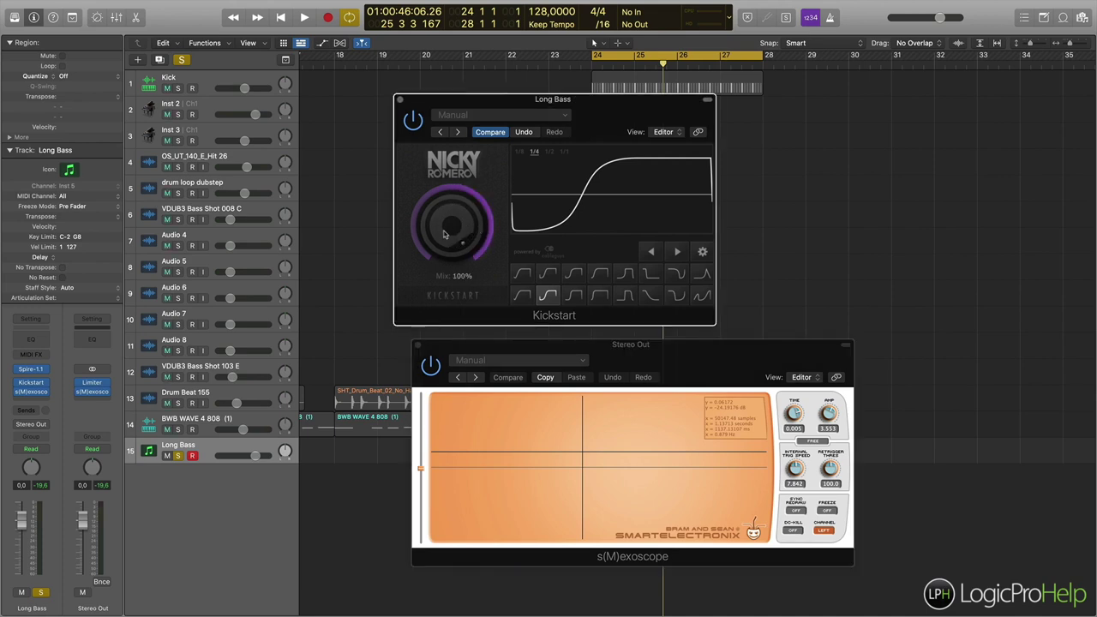
drag(455, 235, 456, 244)
drag(466, 242, 460, 218)
click(416, 346)
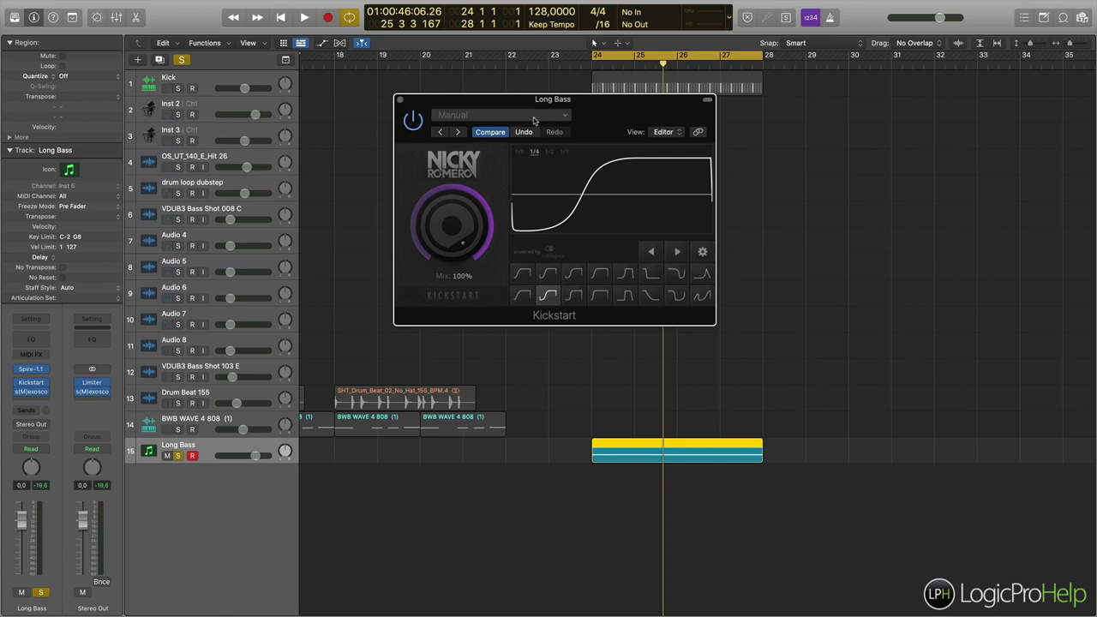
- Close the Kickstart window and remove Kickstart from the Long Bass channel strip
drag(538, 104, 541, 195)
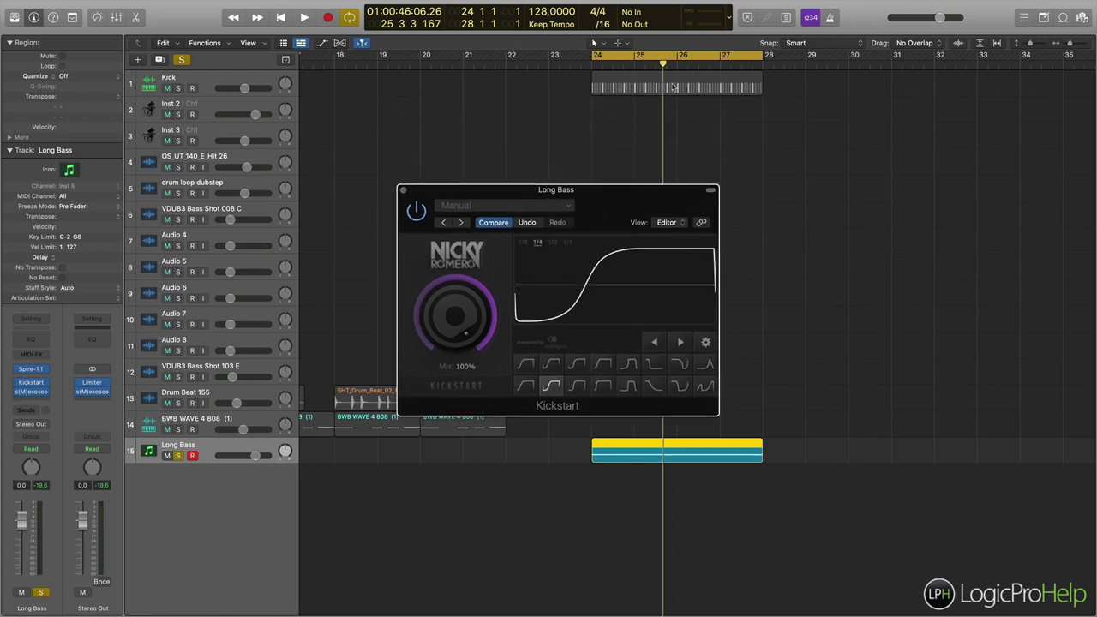
click(404, 191)
click(50, 387)
click(53, 319)
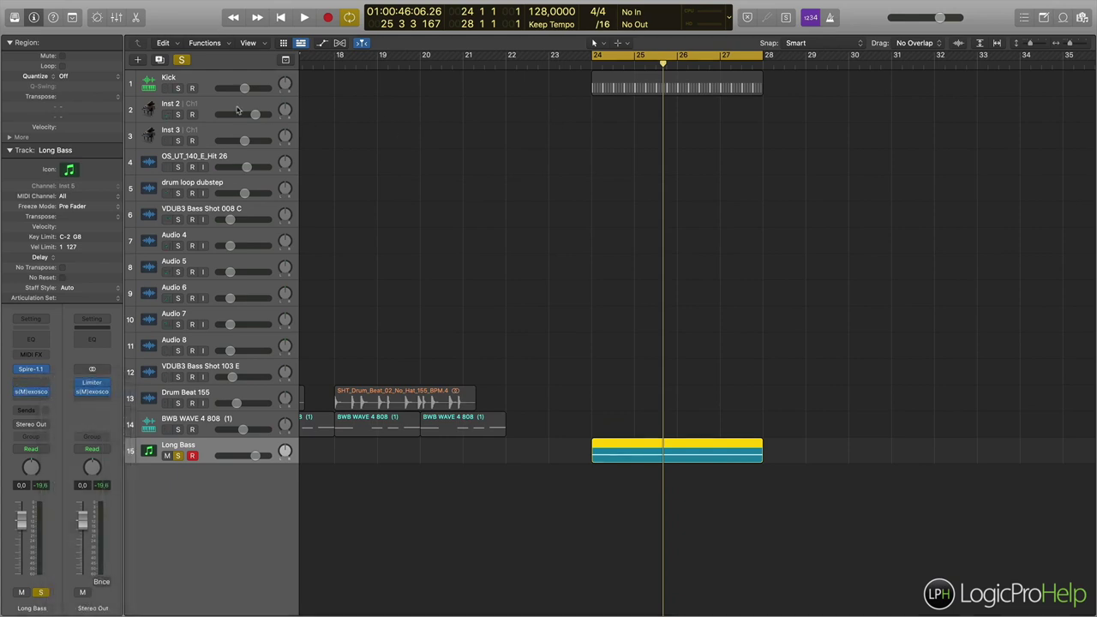
- Solo the Kick alongside the bass and reprogram its pattern to hit on steps 1, 7, 10, 12 and 15
click(177, 89)
double_click(603, 86)
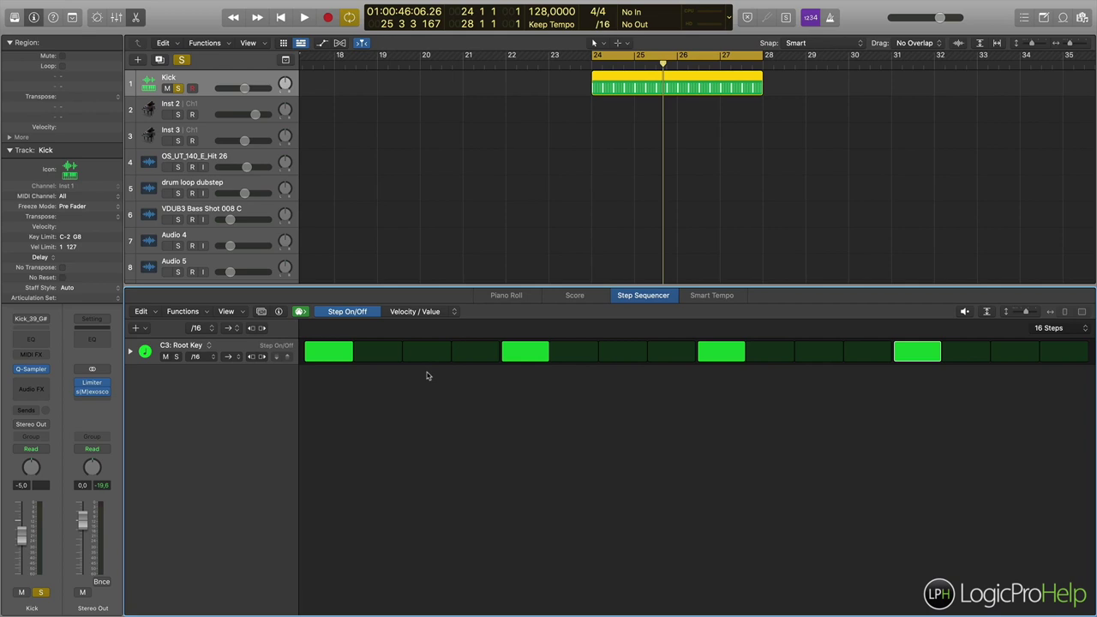
click(518, 353)
click(617, 353)
click(721, 353)
click(814, 353)
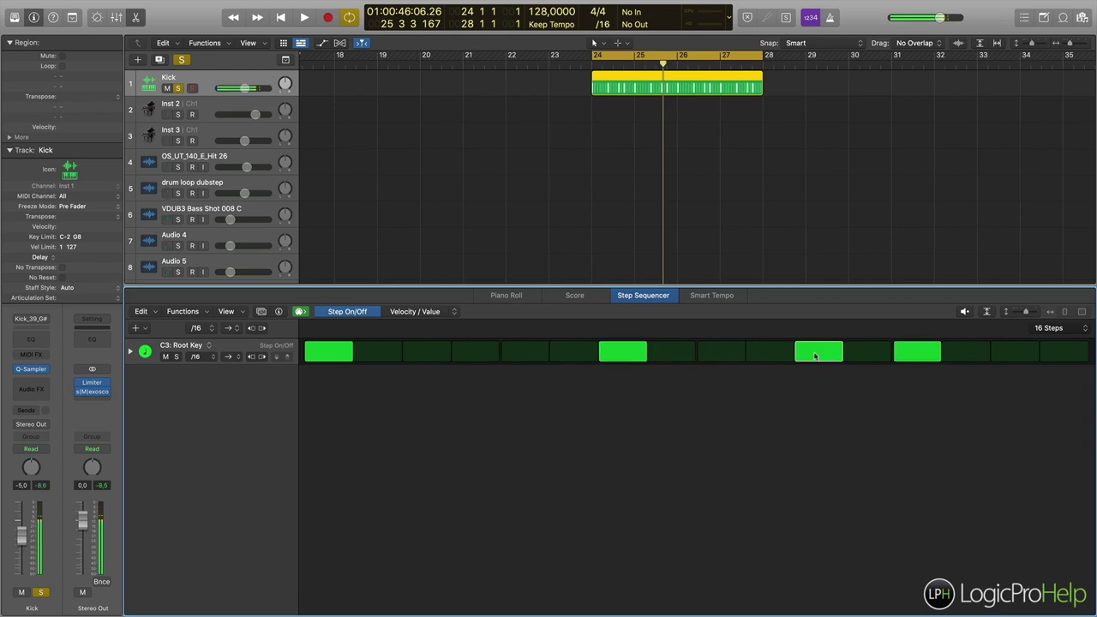
click(810, 353)
click(770, 354)
click(861, 353)
click(915, 353)
click(1010, 355)
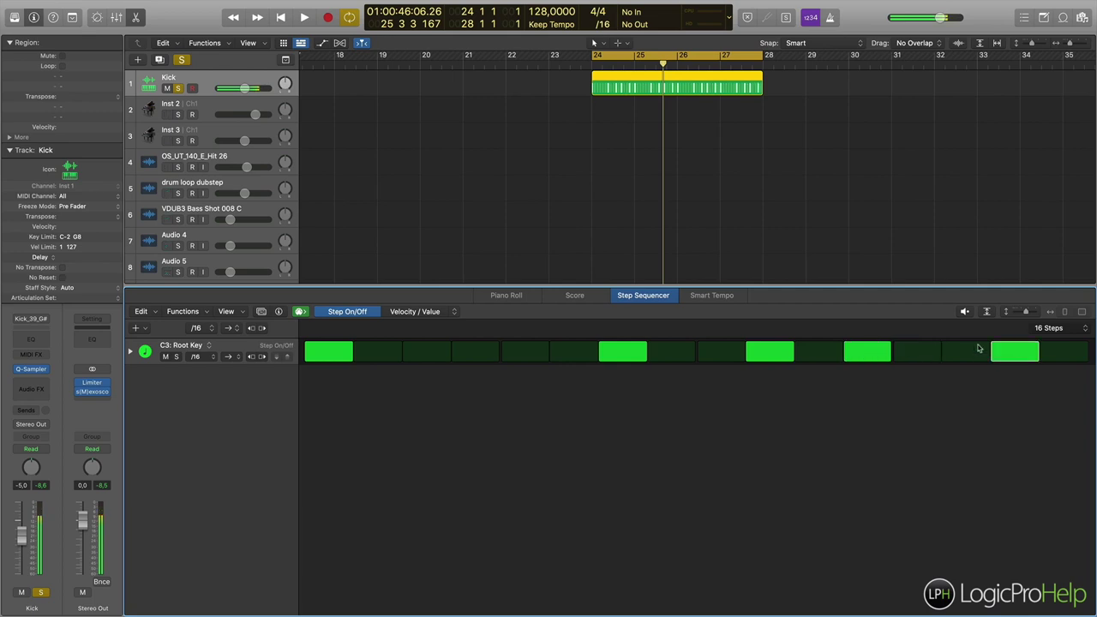
- Play the reprogrammed Kick pattern together with the bass, stop playback and close the Step Sequencer
key(space)
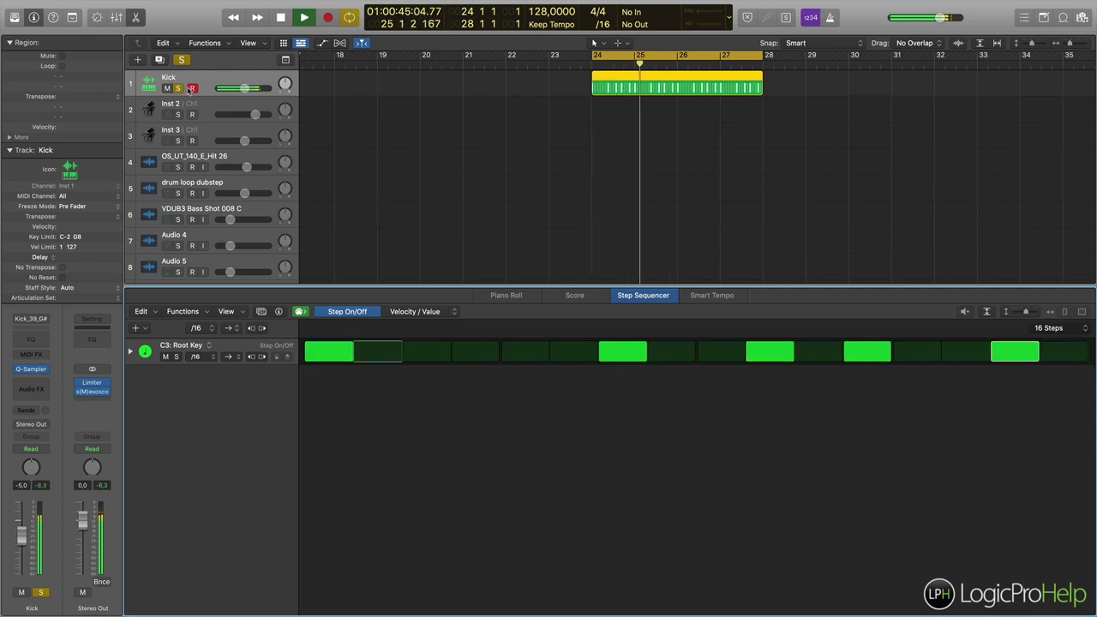
key(space)
key(e)
- Insert a Compressor in the empty effect slot of the Long Bass channel strip, between Spire and s(M)exoscope
click(257, 449)
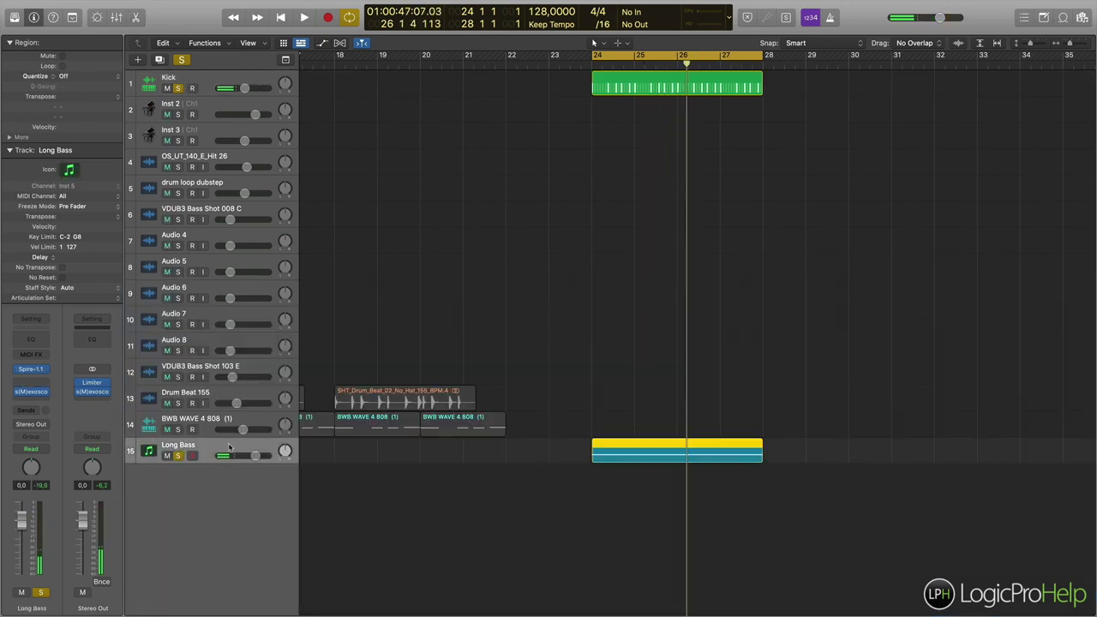
click(47, 387)
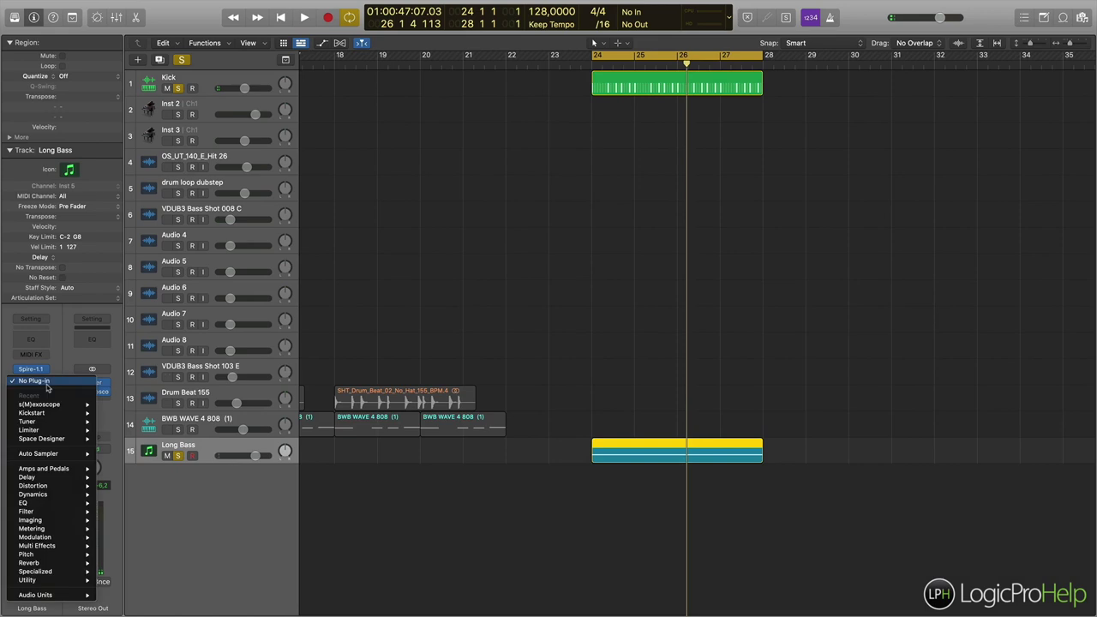
mouse_move(57, 431)
mouse_move(59, 495)
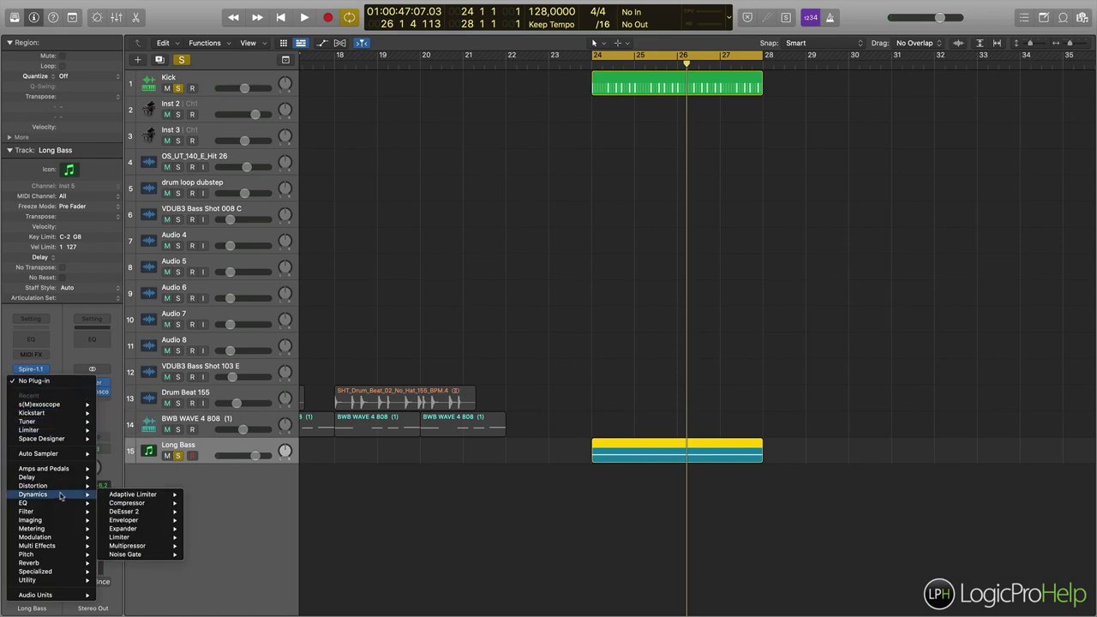
mouse_move(137, 503)
click(212, 504)
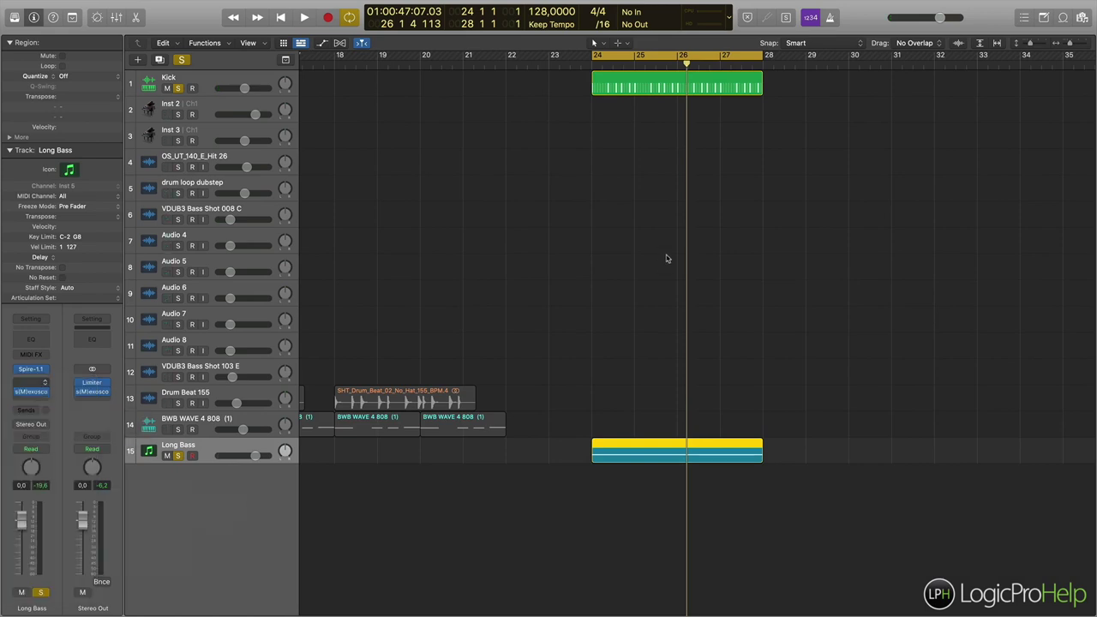
- Set the Compressor's Side Chain source to Inst 1, the Kick's instrument channel
click(866, 160)
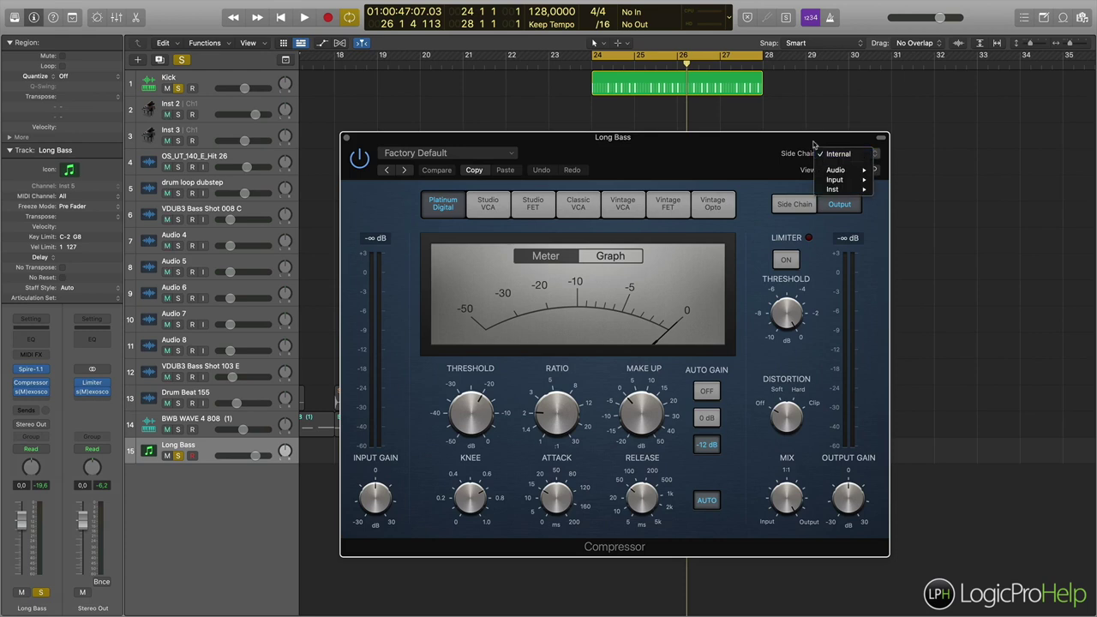
click(833, 156)
click(833, 156)
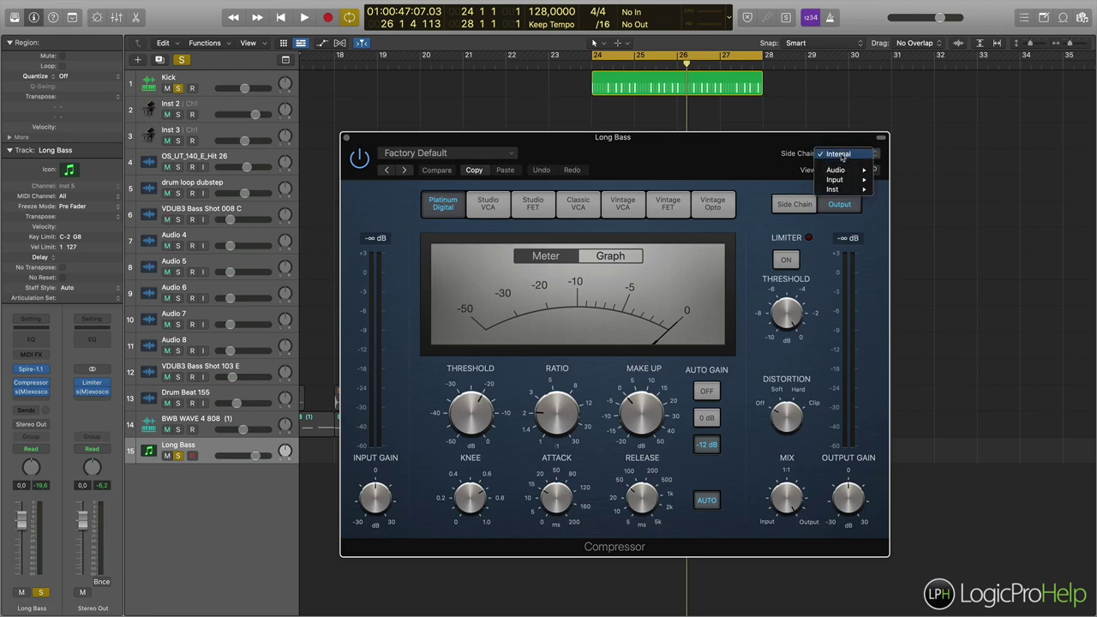
mouse_move(842, 181)
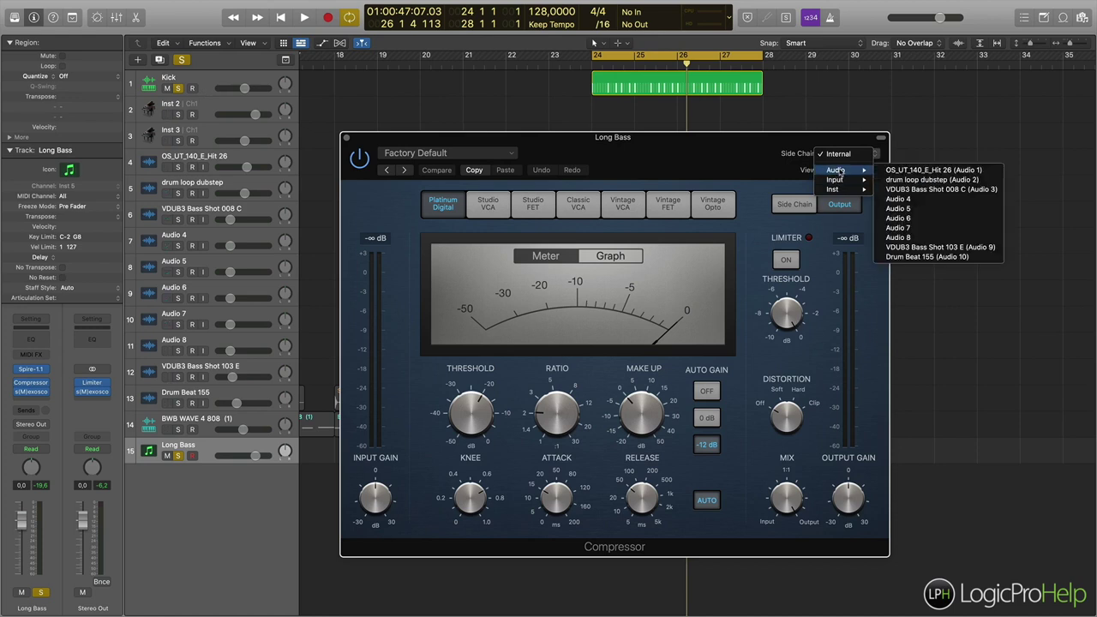
click(908, 185)
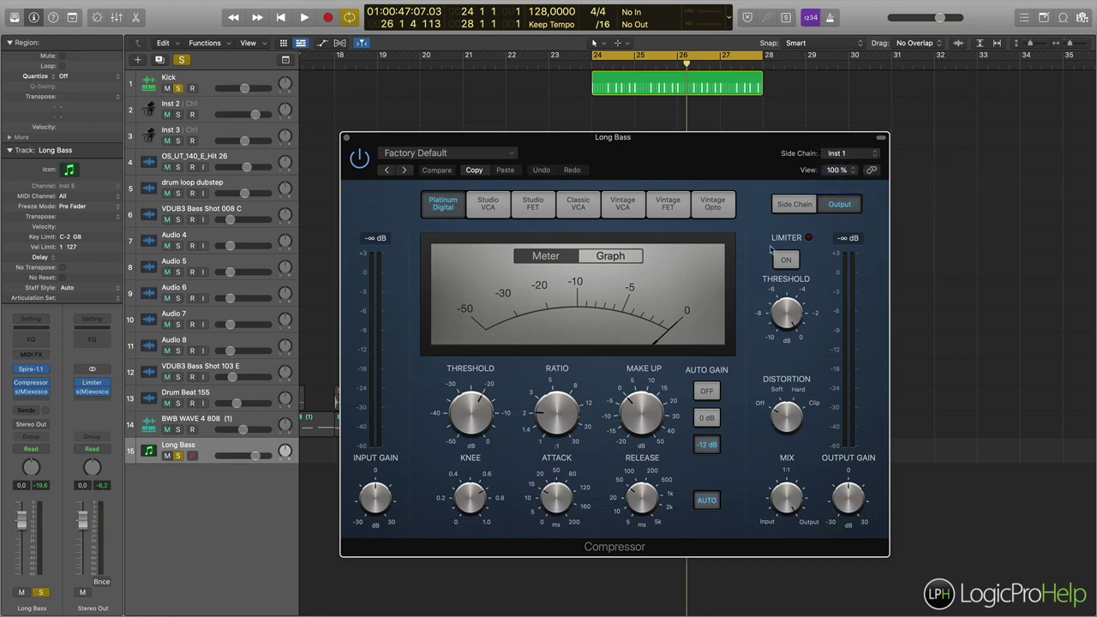
- Raise the Compressor's Ratio, set its Attack to 0 ms and turn Auto Gain off
drag(560, 418, 563, 506)
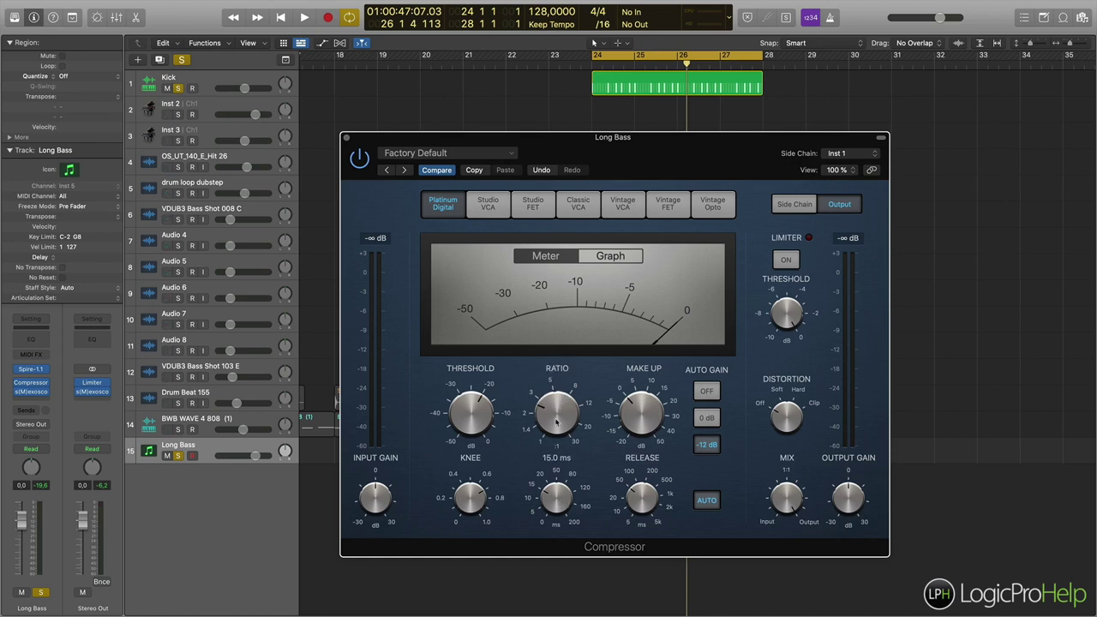
drag(556, 411, 553, 414)
mouse_move(559, 503)
click(707, 419)
click(706, 393)
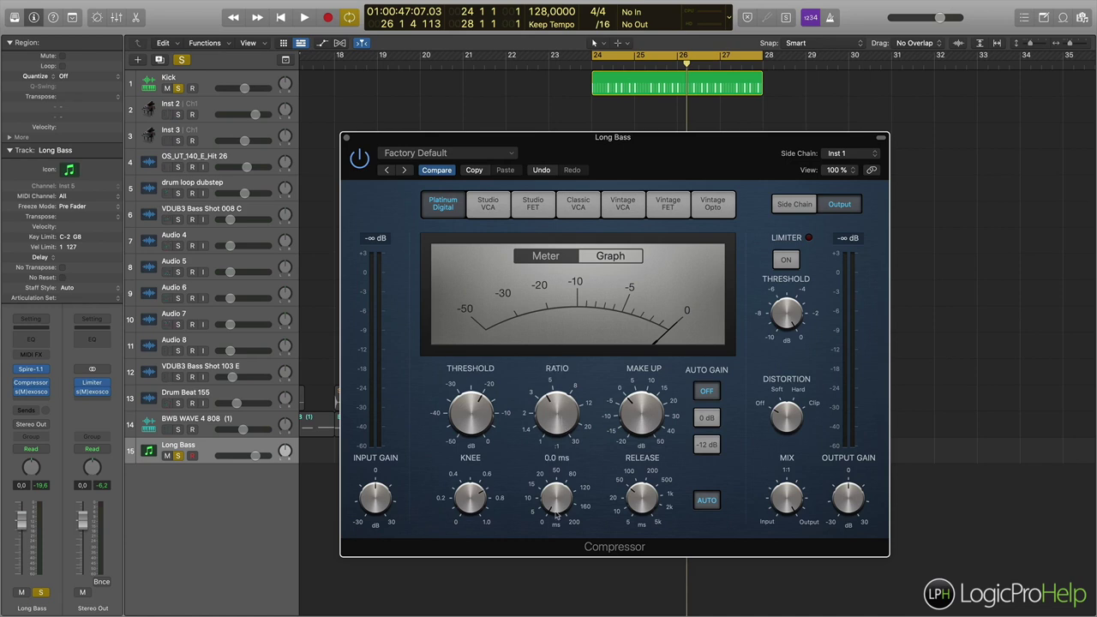
drag(640, 496, 642, 491)
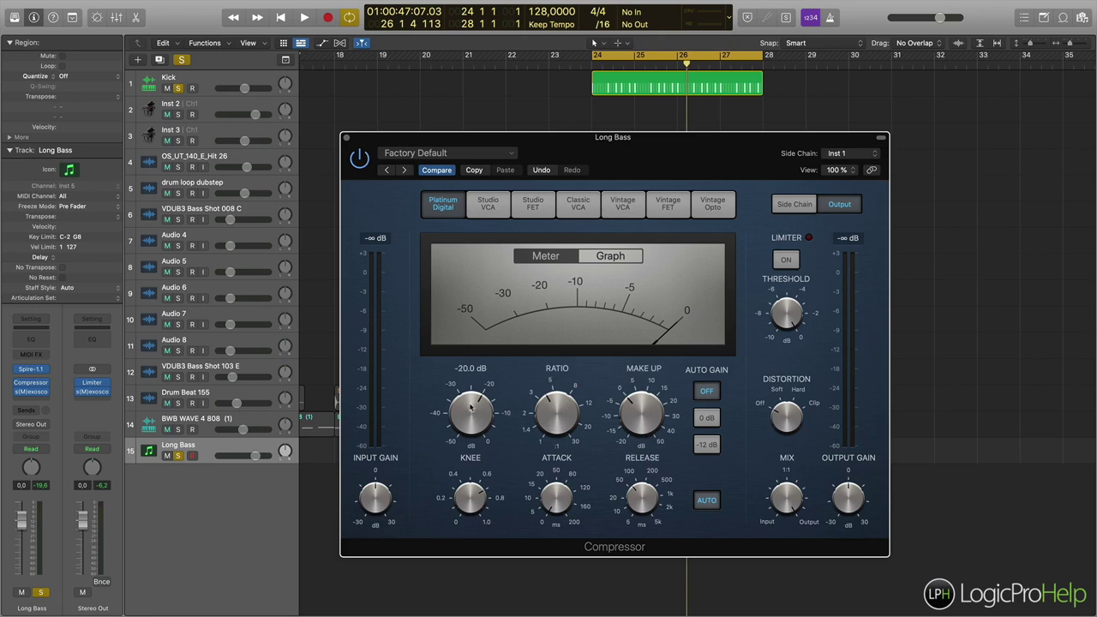
- Play the bass with the Kick soloed and unsoloed to examine the Compressor's meter, and solo the Kick again
key(space)
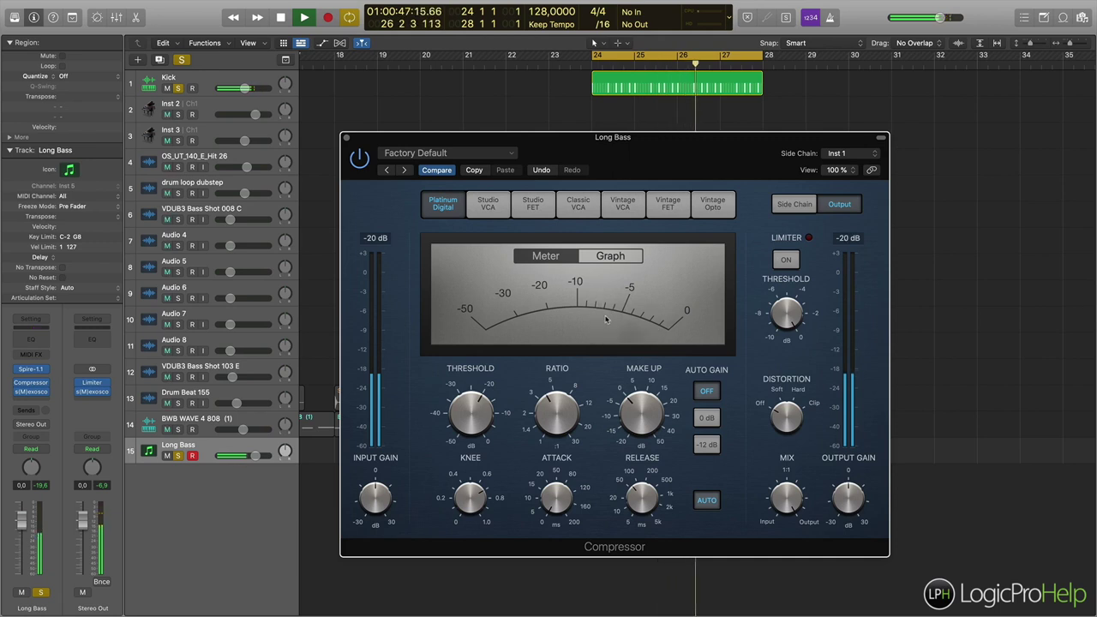
key(space)
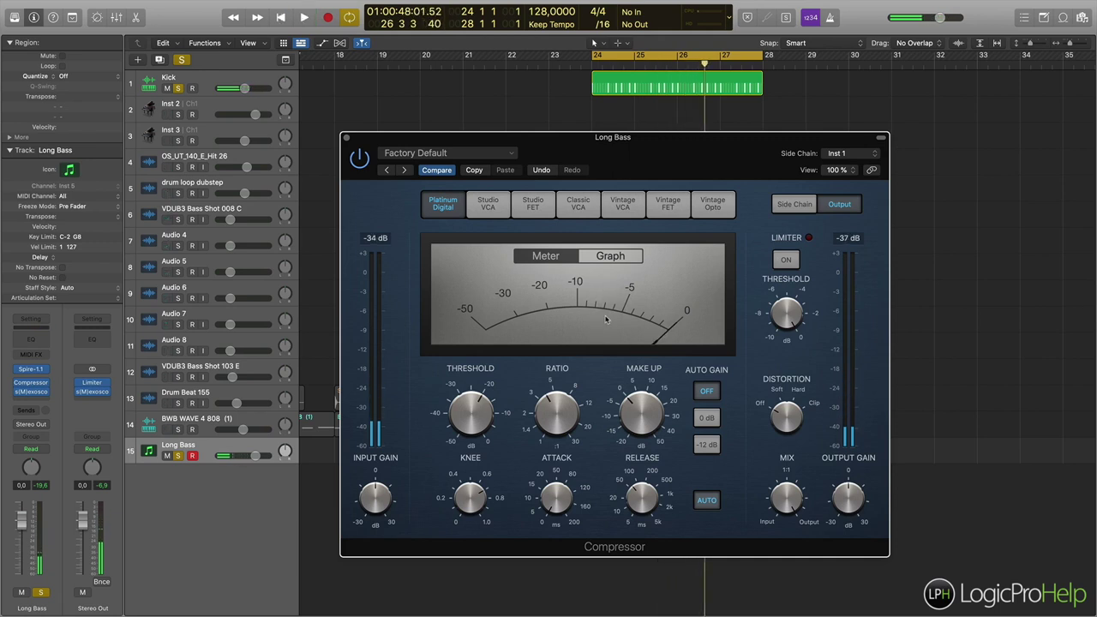
click(178, 89)
key(space)
key(space)
click(177, 89)
- Clear every step of the Kick's pattern and play the loop to examine the Compressor's meter without kick hits
click(659, 85)
double_click(659, 86)
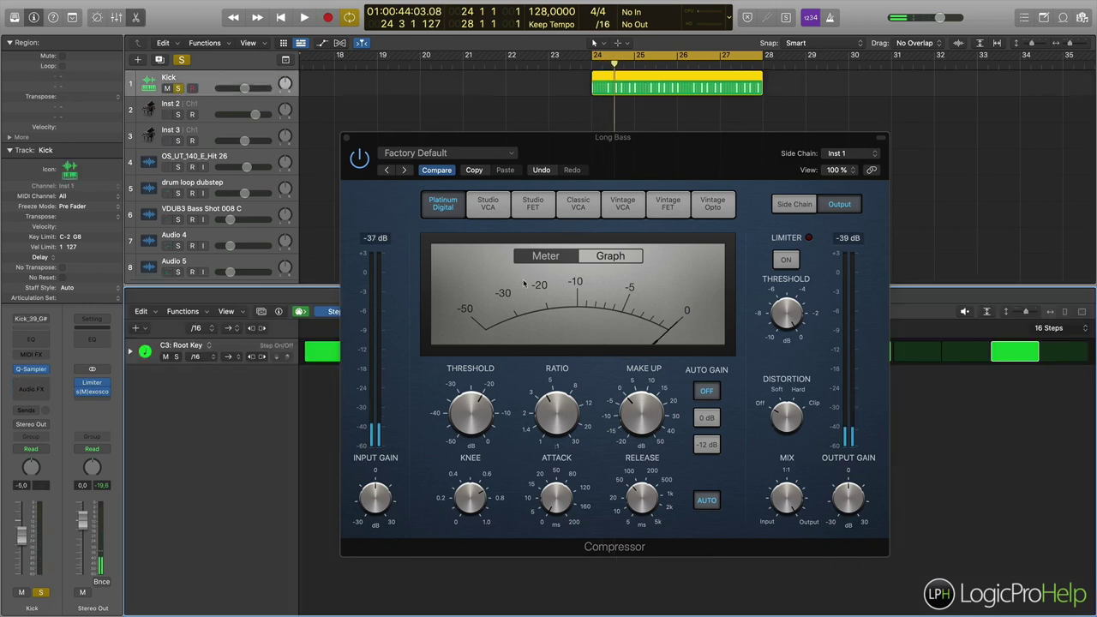
drag(448, 190, 621, 401)
drag(341, 361, 1015, 356)
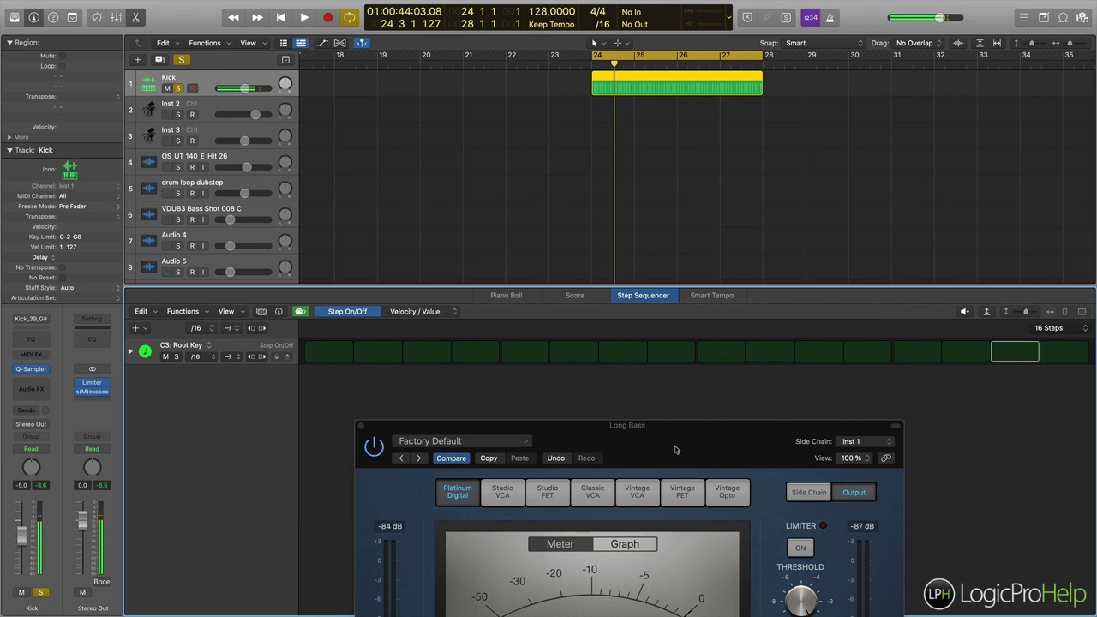
drag(674, 449, 656, 290)
key(space)
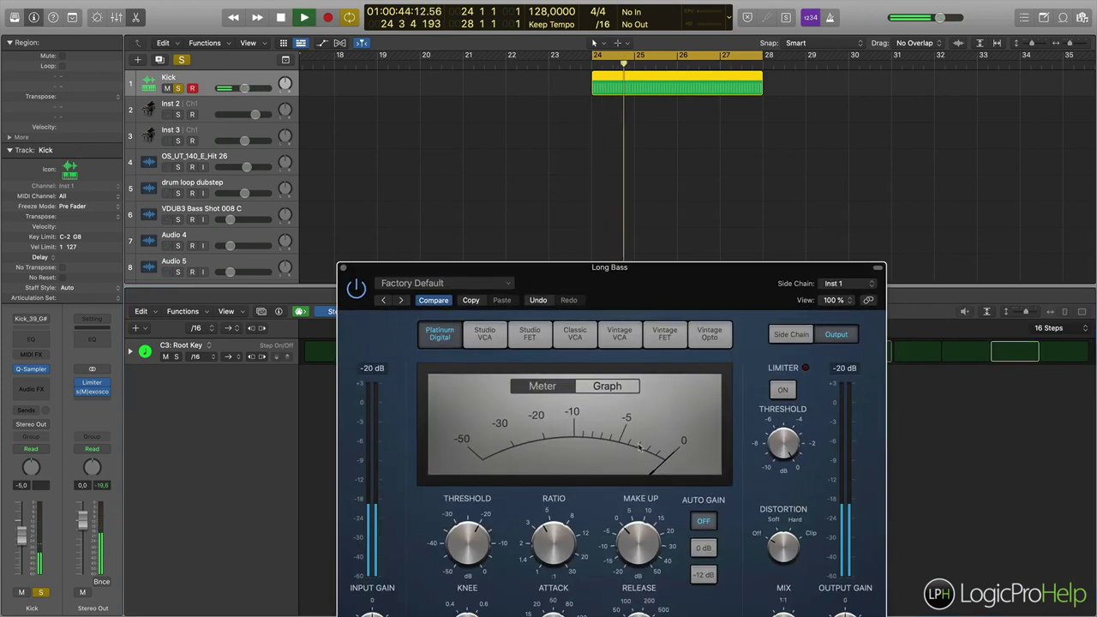
key(space)
- Program a syncopated kick pattern with hits on steps 1, 7, 10, 13 and 15
drag(601, 283, 605, 408)
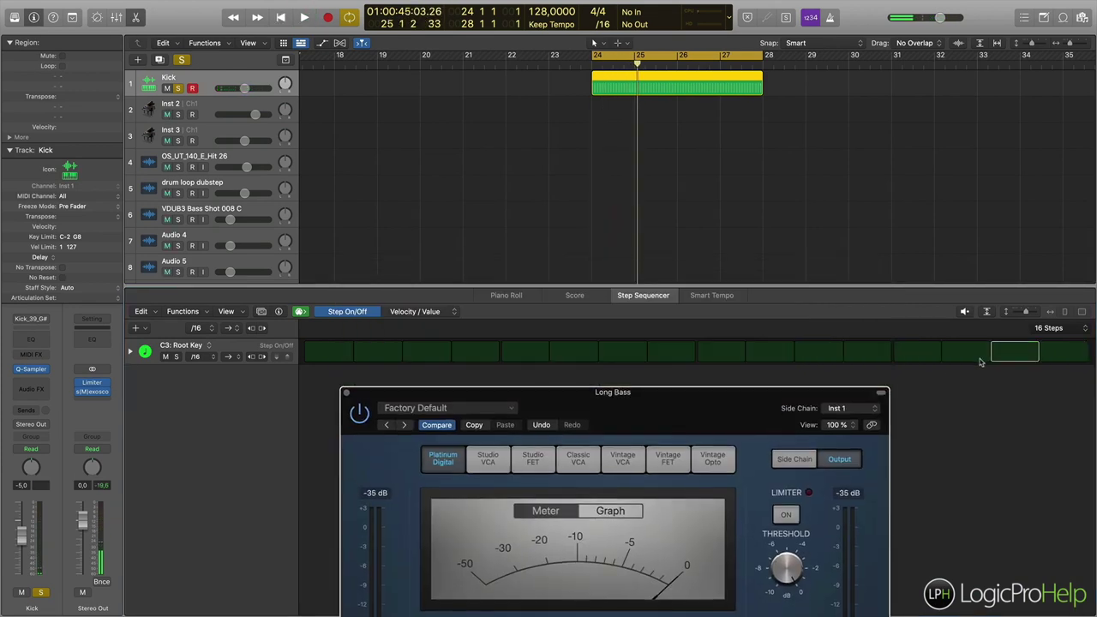
click(1004, 355)
click(904, 355)
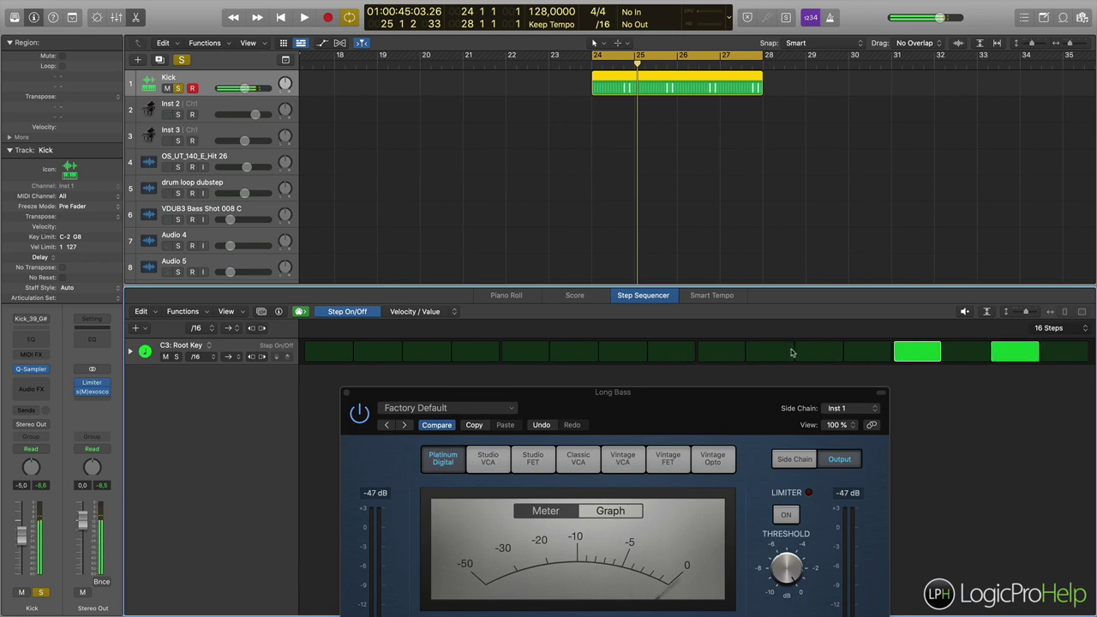
click(790, 352)
click(529, 355)
click(319, 355)
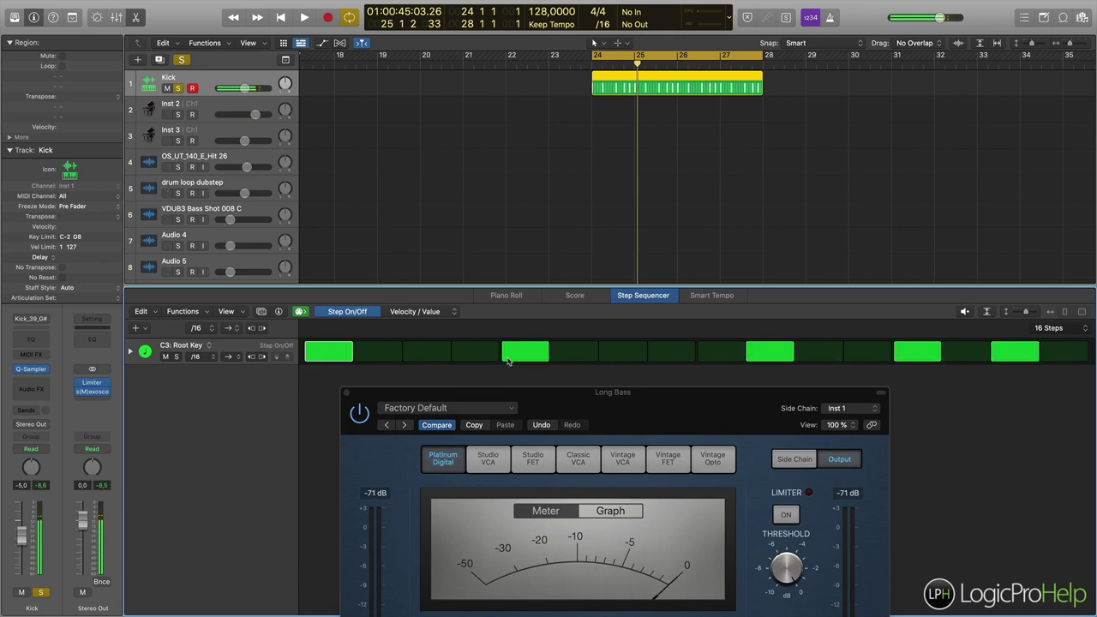
click(605, 355)
click(524, 353)
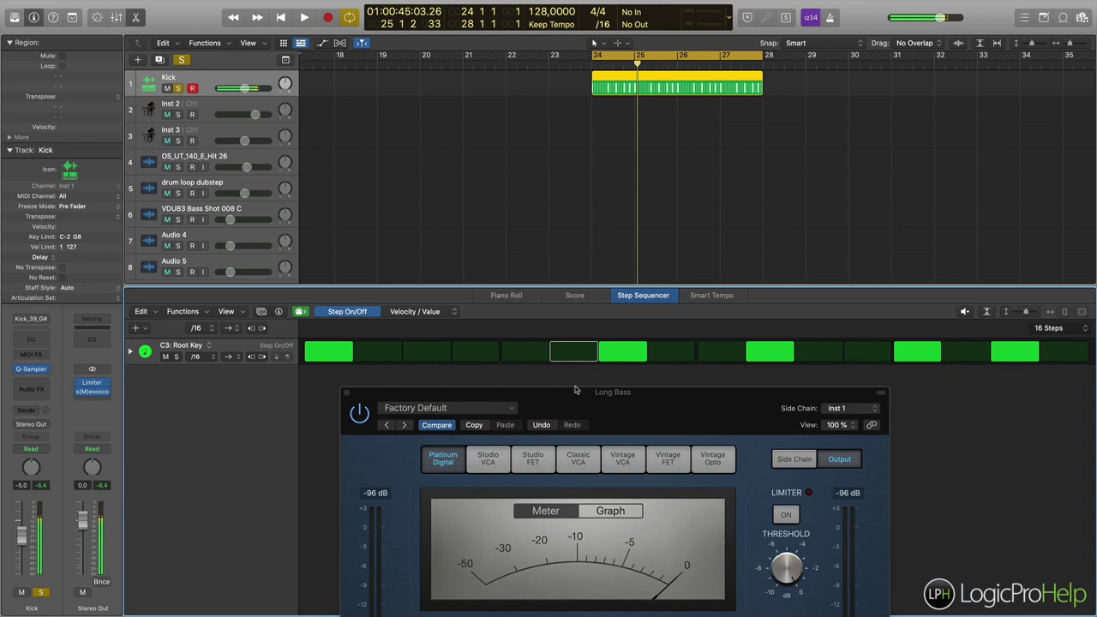
- Hide the Step Sequencer, select the Long Bass track and bring its Compressor into view beside the track list
drag(652, 392, 577, 129)
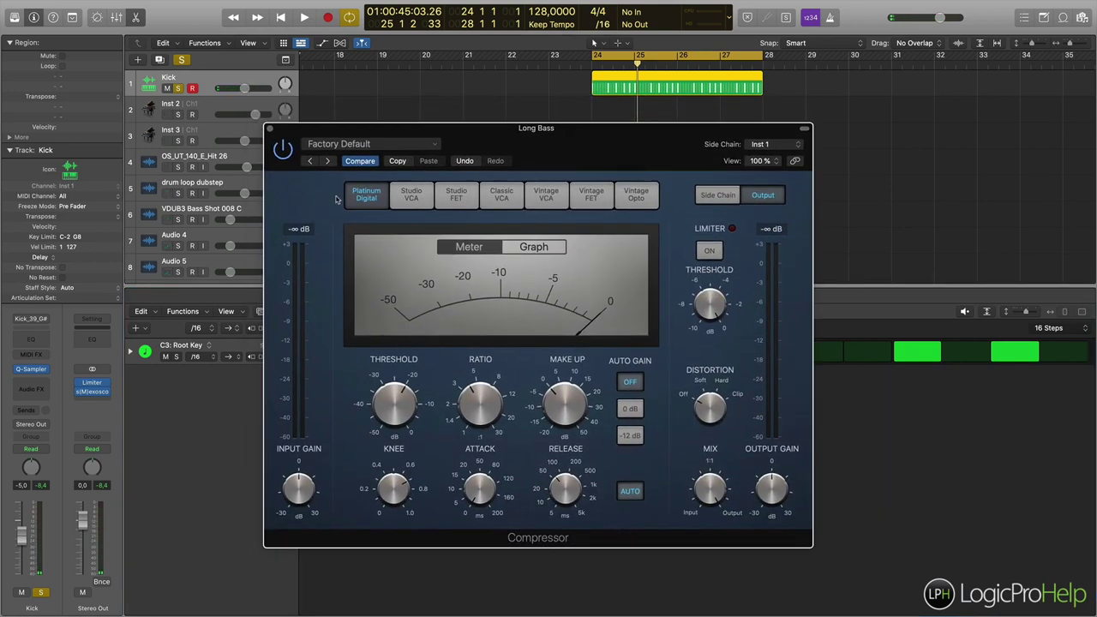
click(235, 293)
key(e)
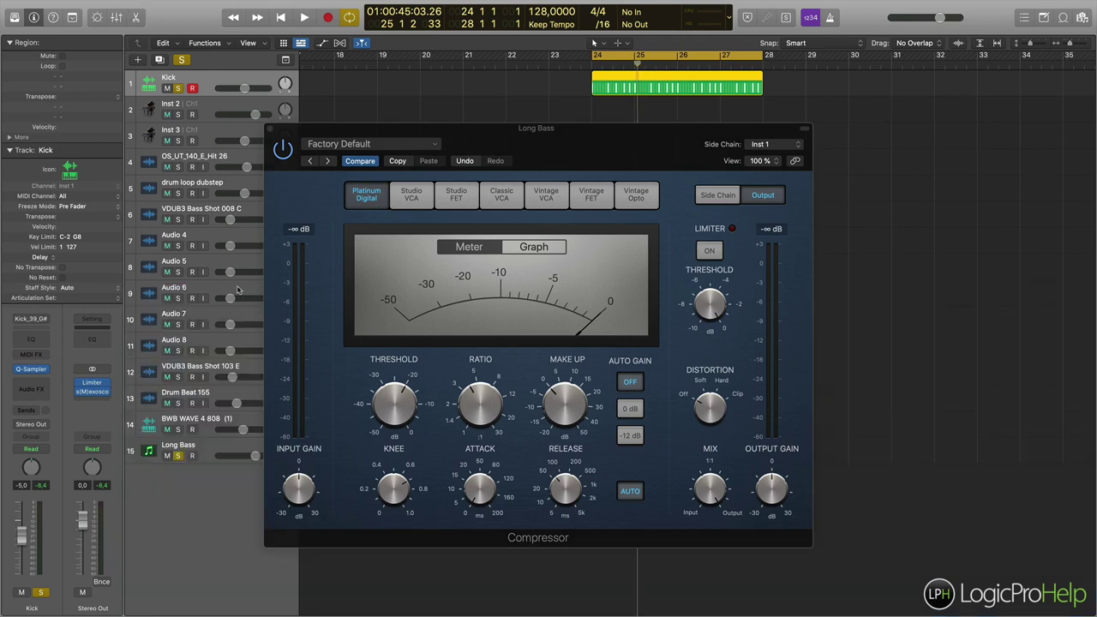
click(213, 451)
click(34, 387)
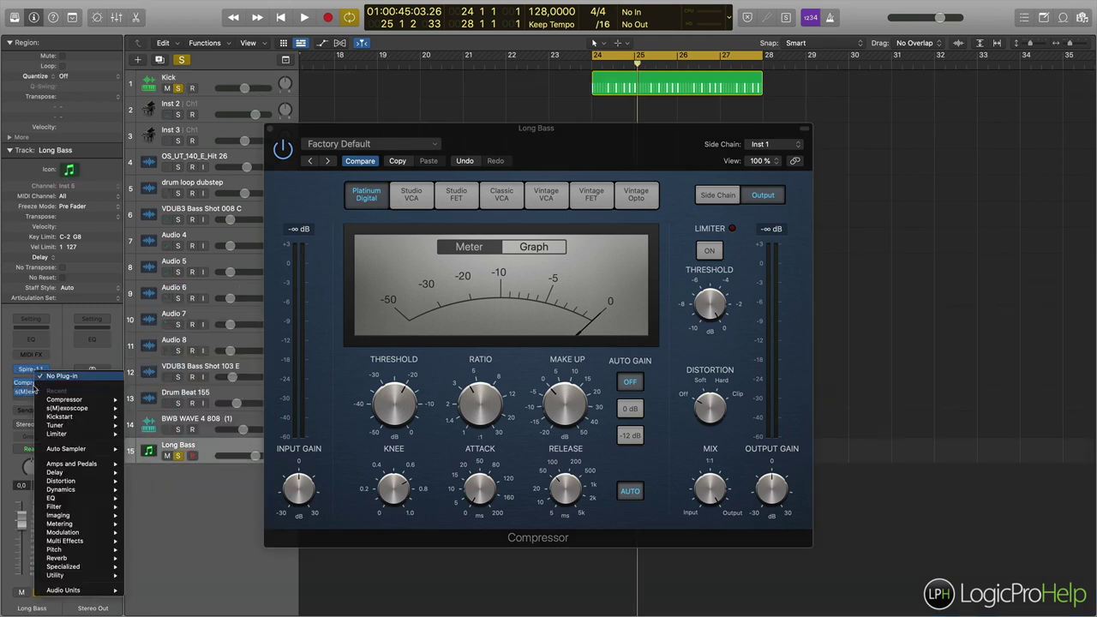
click(32, 385)
click(32, 385)
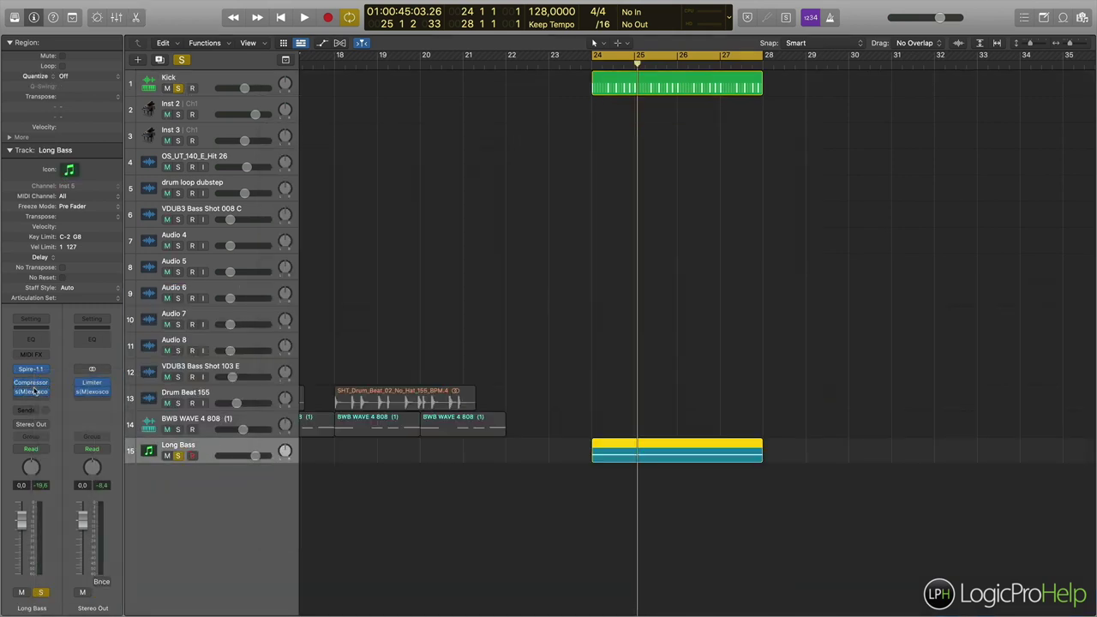
click(32, 385)
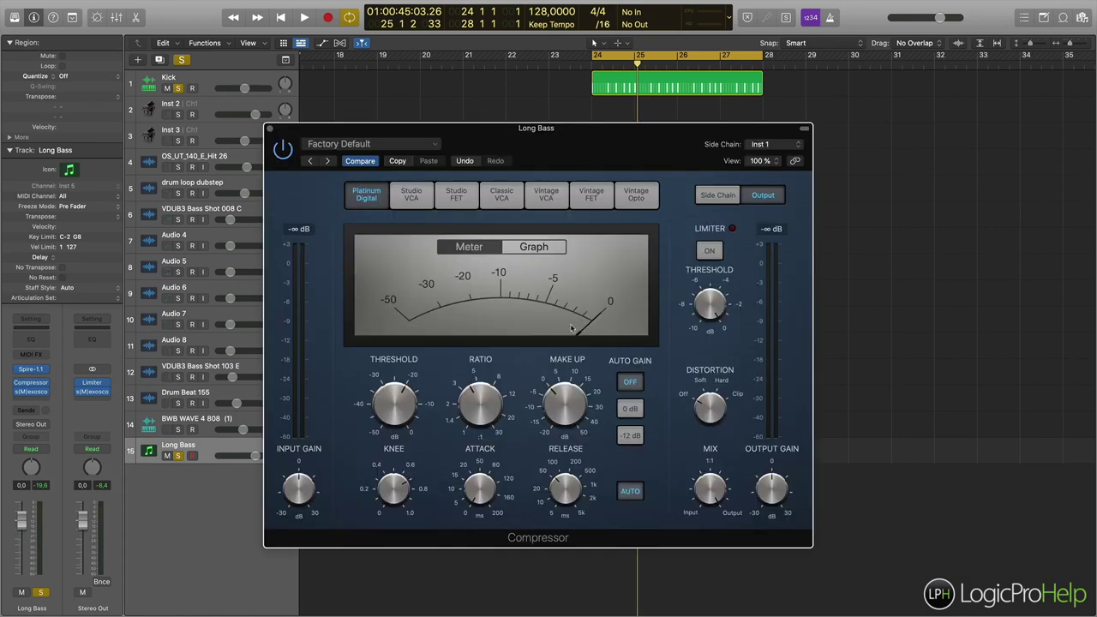
drag(533, 132, 660, 143)
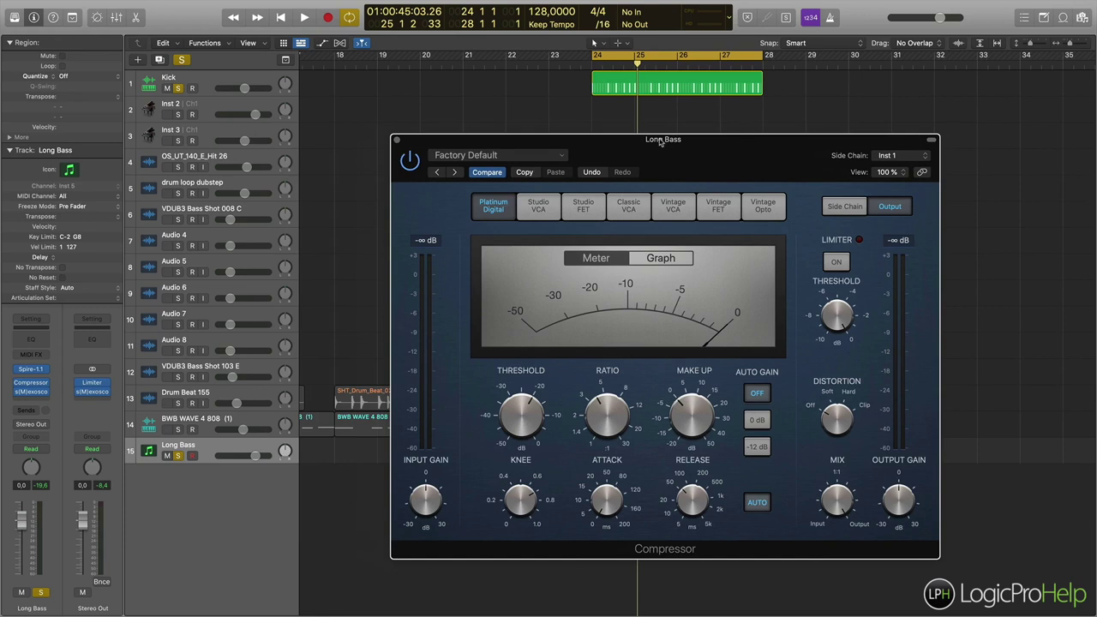
- Play the loop while sweeping the Compressor's Threshold between very low values and -0.5 dB, and settle it at about -30 dB
key(space)
drag(532, 416, 535, 437)
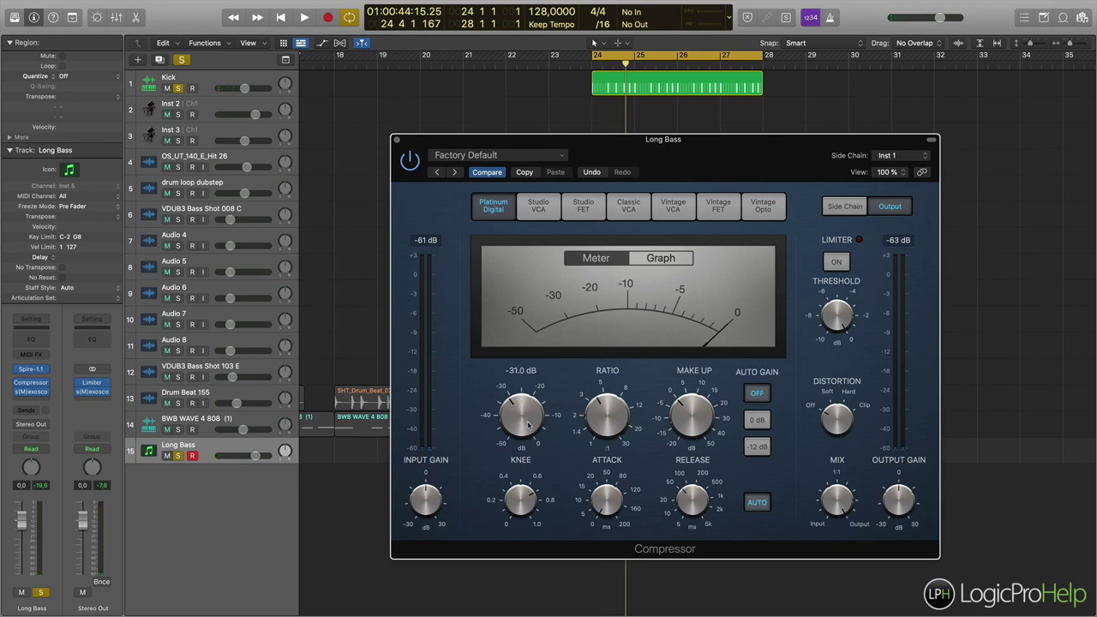
key(space)
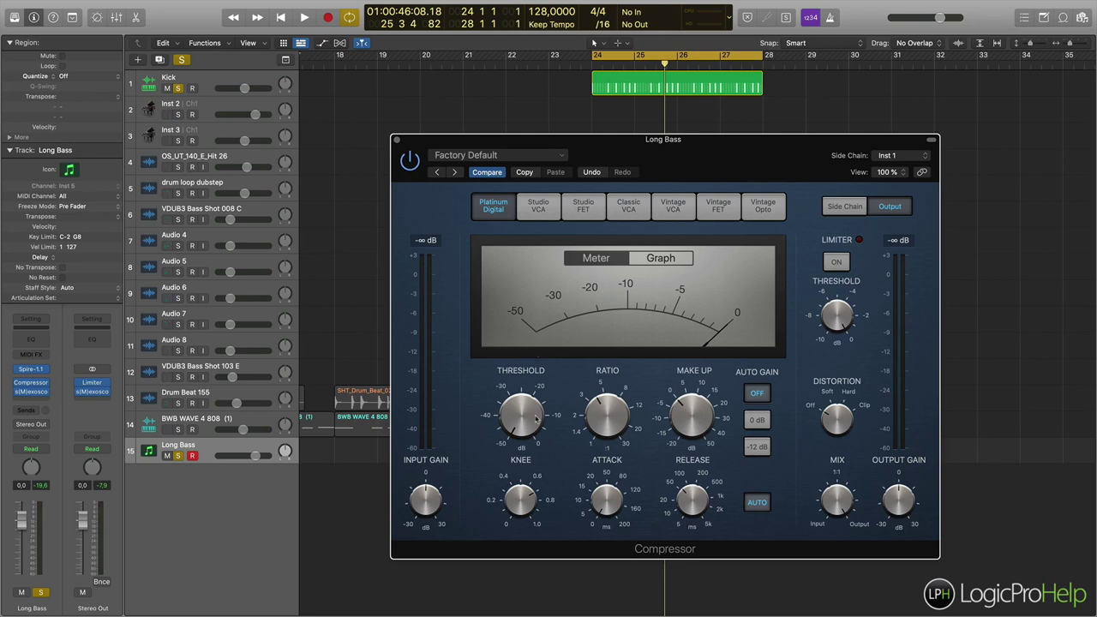
key(space)
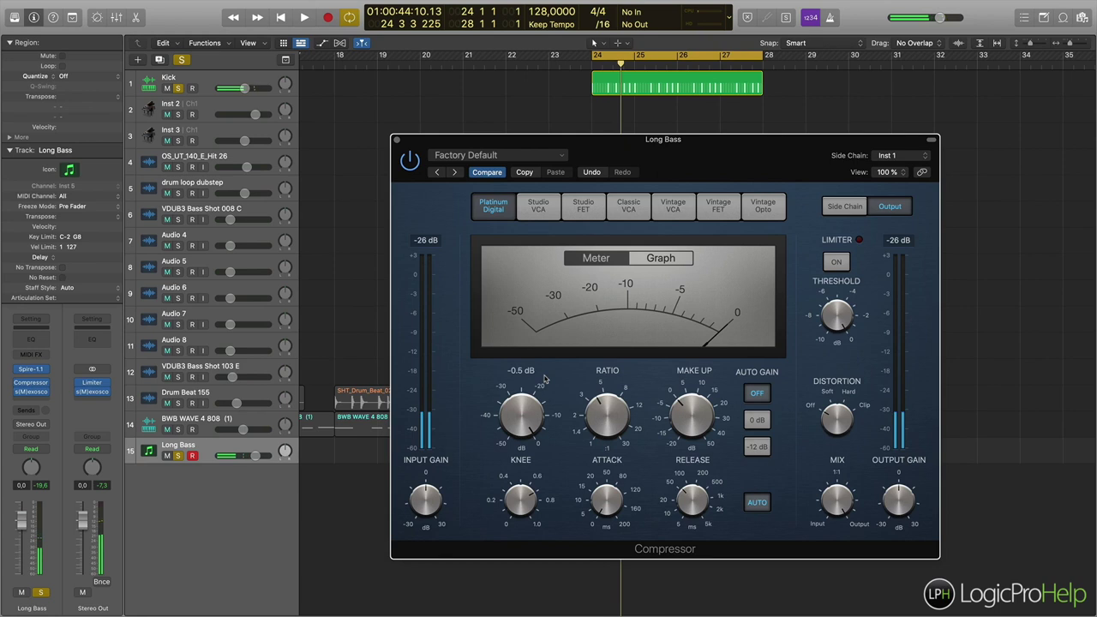
drag(534, 417, 536, 474)
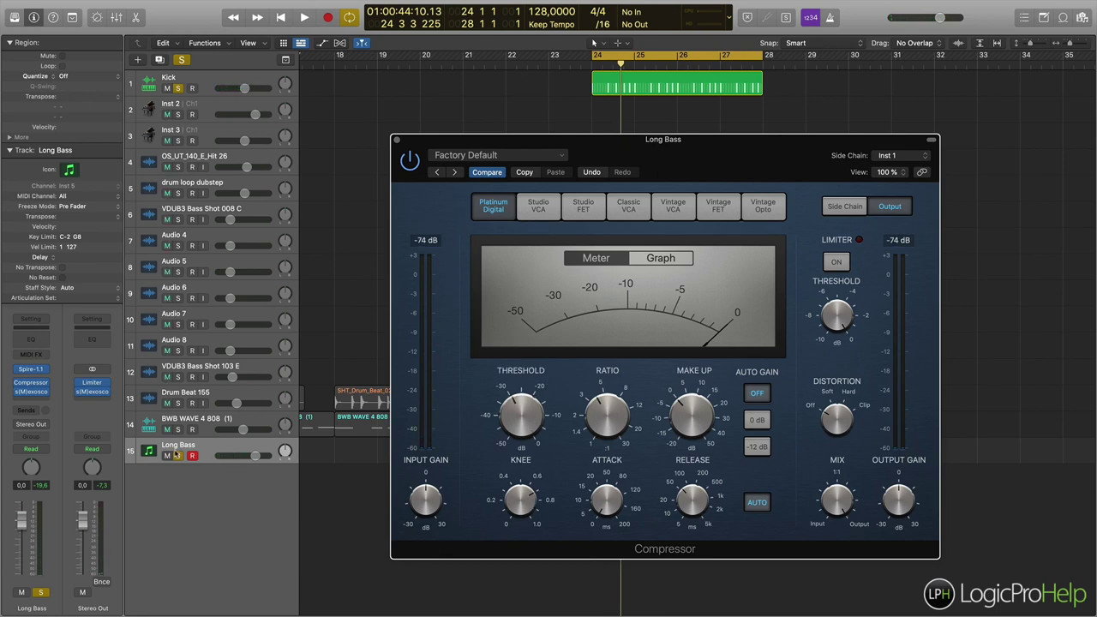
- Open Long Bass's s(M)exoscope beside the Compressor and play the loop to examine the ducked bass waveform
click(31, 392)
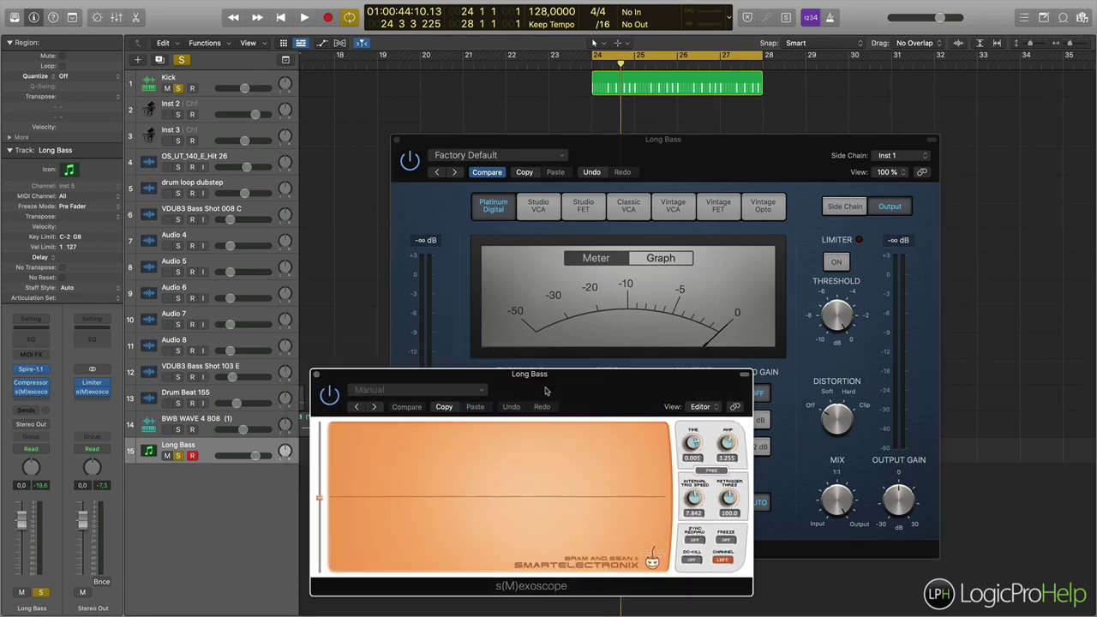
drag(541, 380, 556, 387)
drag(618, 144, 800, 70)
drag(530, 384, 416, 396)
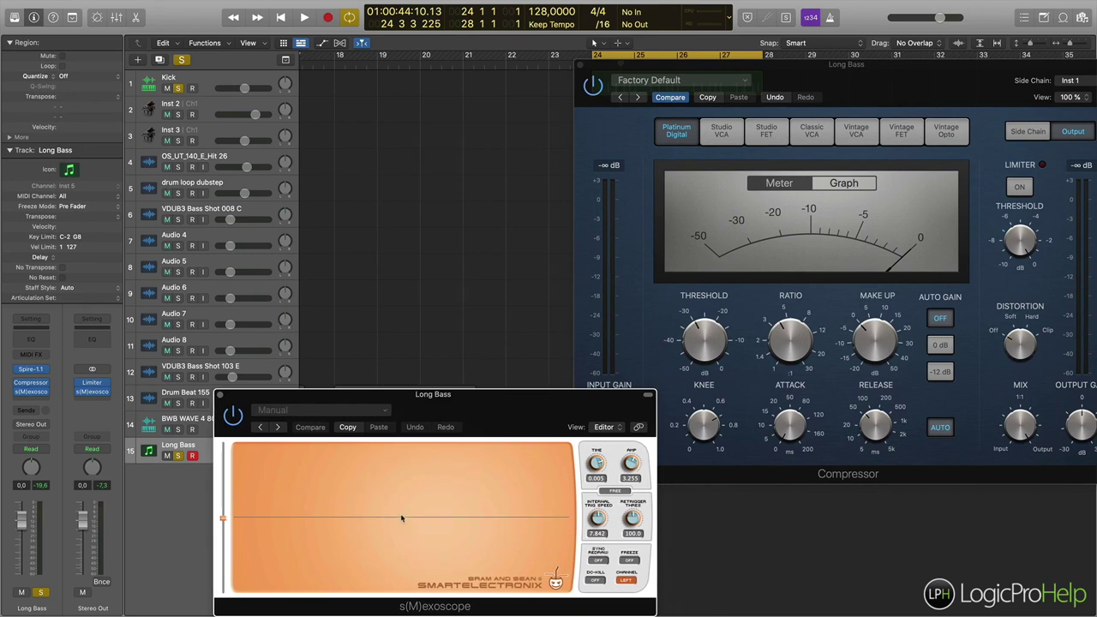
key(space)
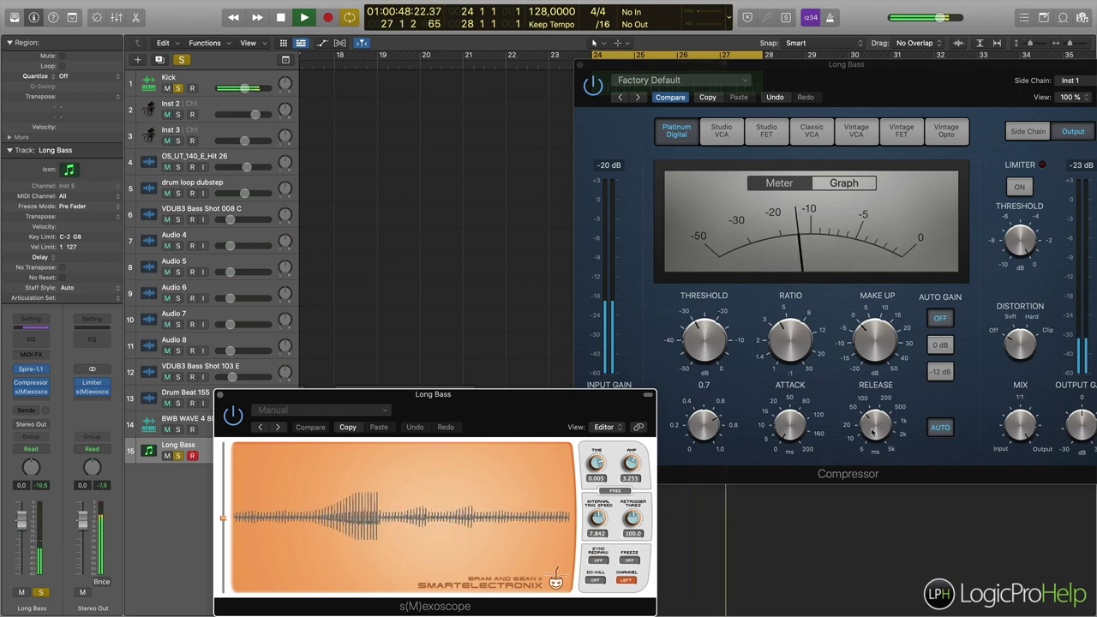
key(space)
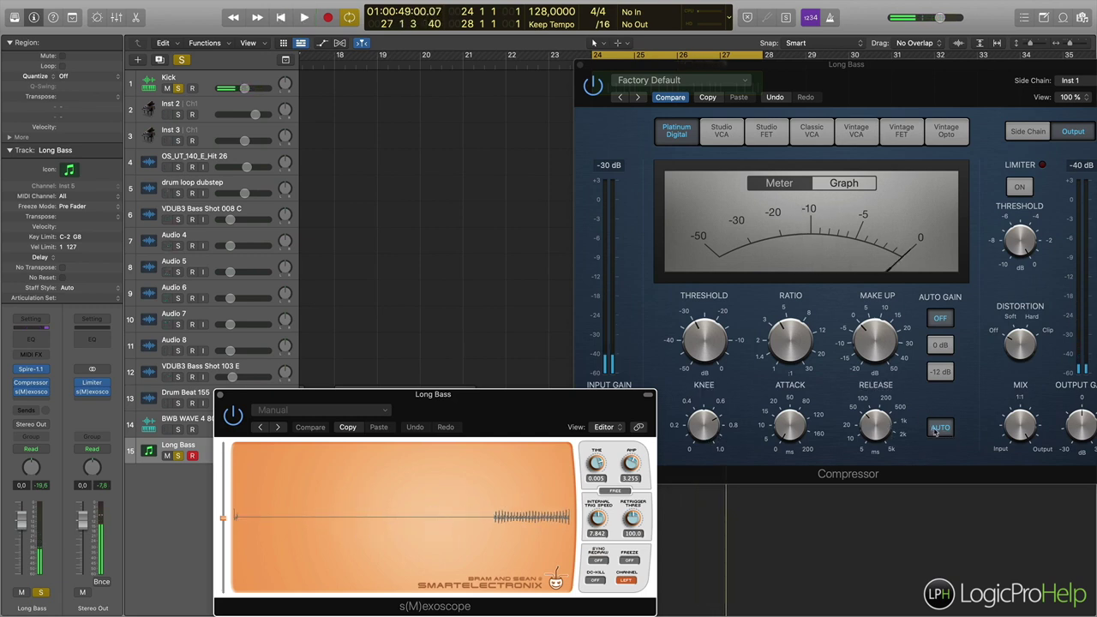
- Turn off the Compressor's automatic release and adjust Release by hand while the loop plays
click(936, 429)
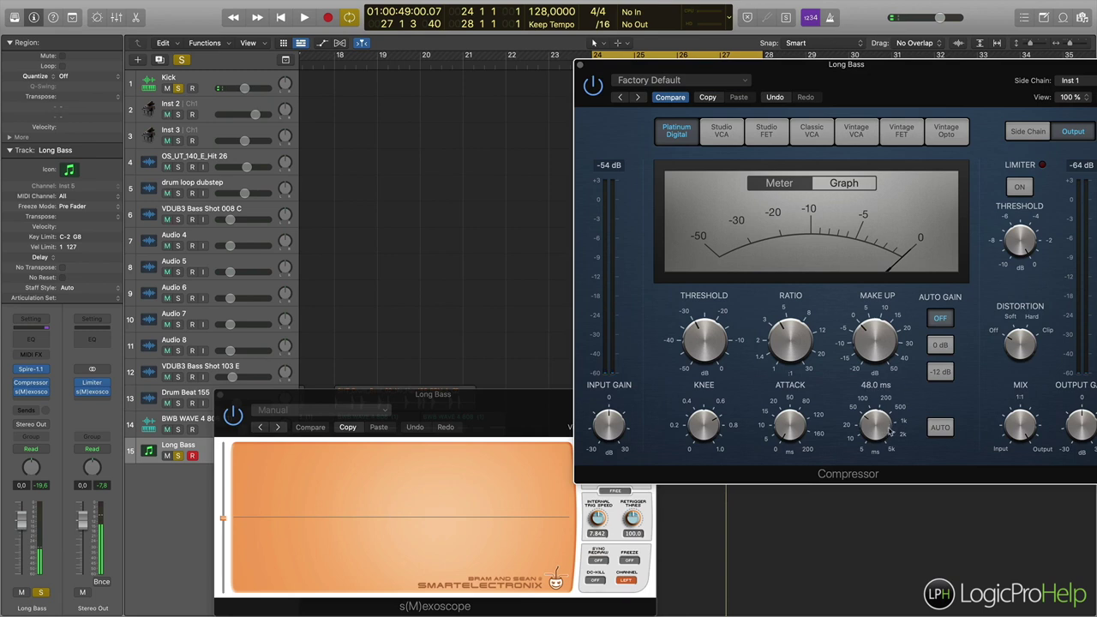
key(space)
drag(890, 434, 889, 448)
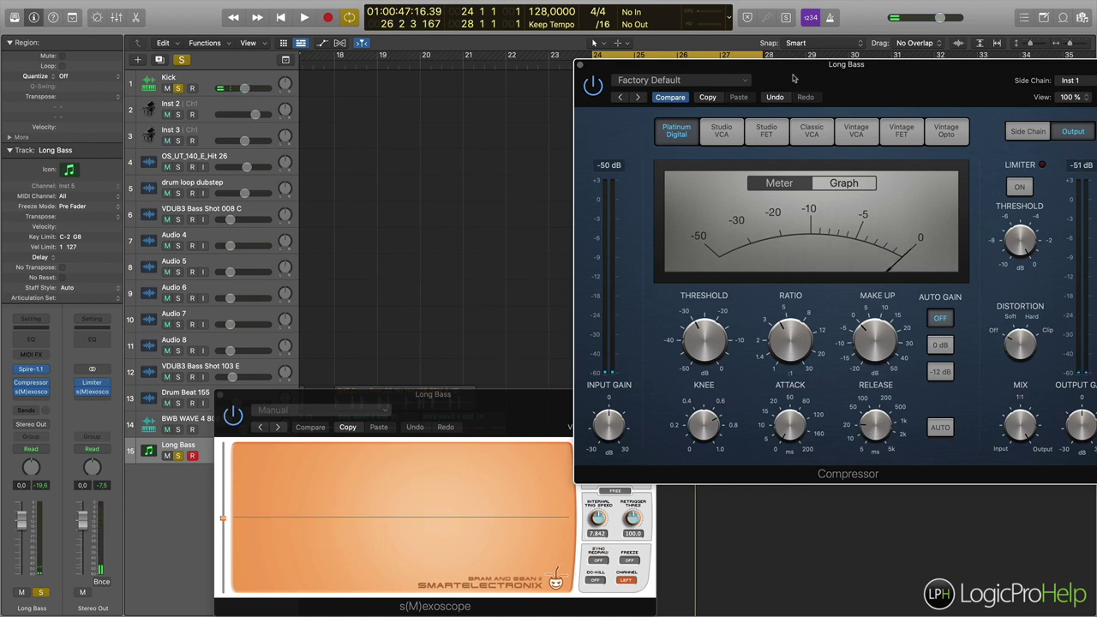
- Insert a stereo Kickstart on Long Bass, choose its Subbass Chain curve, and remove the plug-in again
click(47, 400)
mouse_move(60, 438)
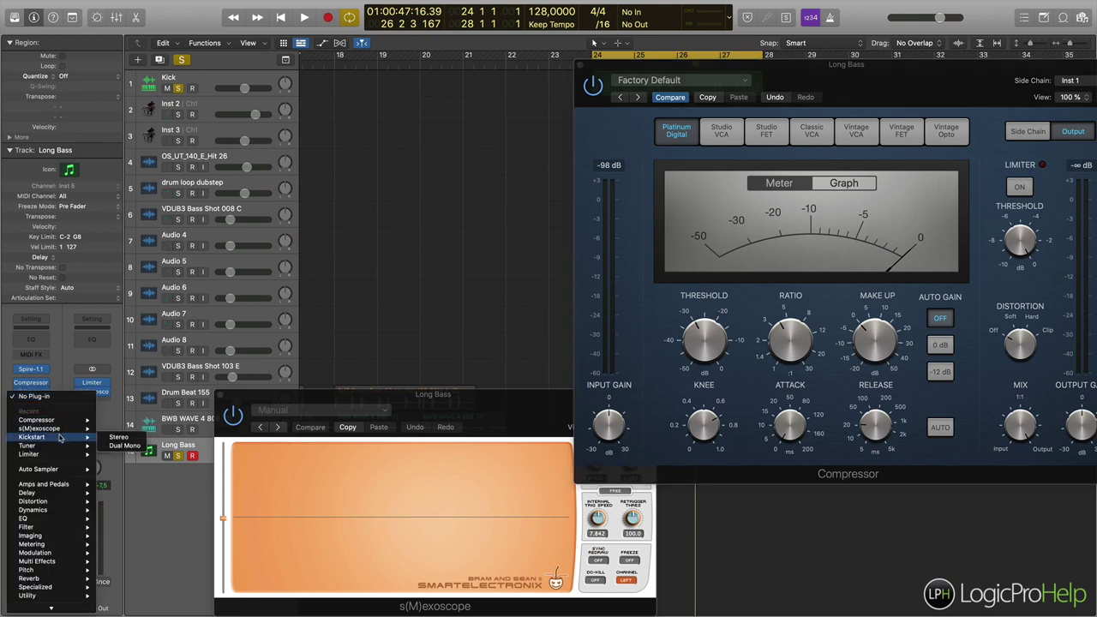
click(119, 437)
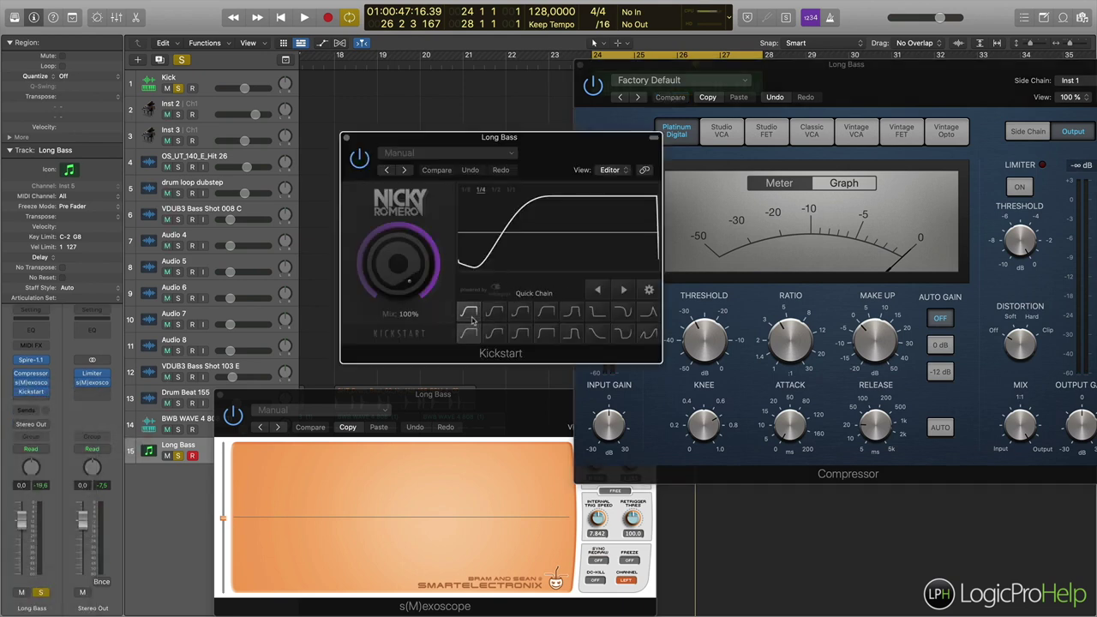
click(572, 312)
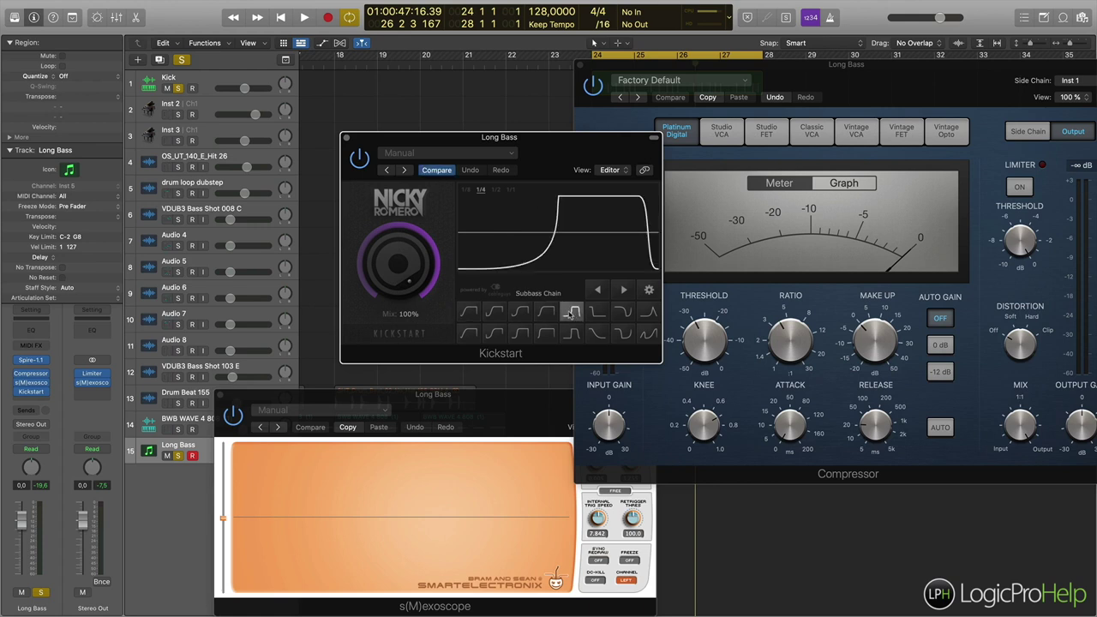
click(345, 138)
click(43, 391)
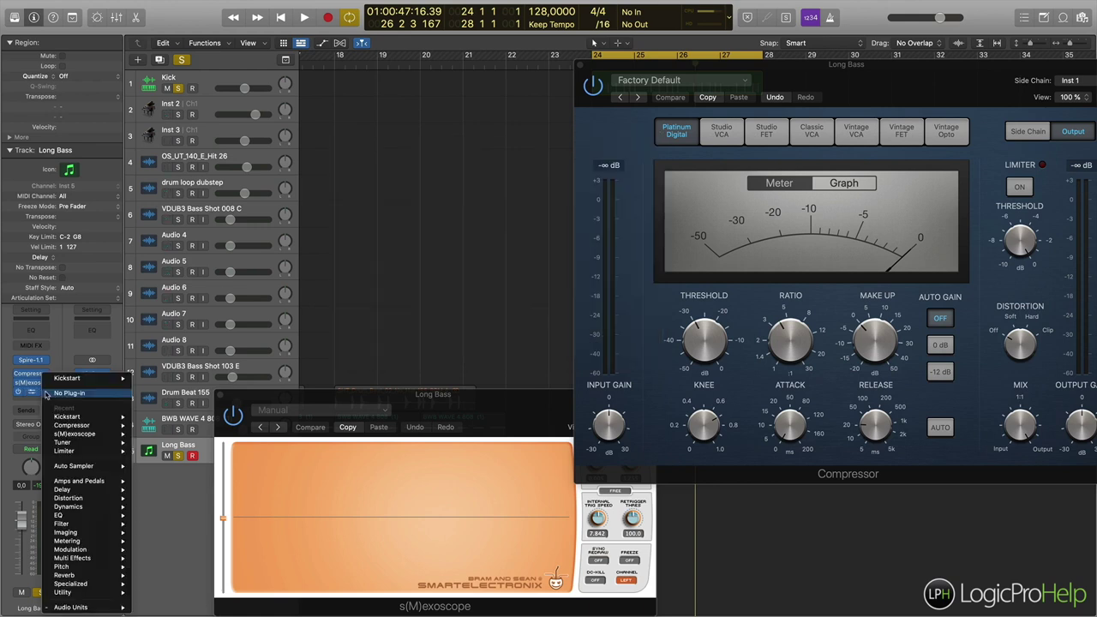
click(72, 393)
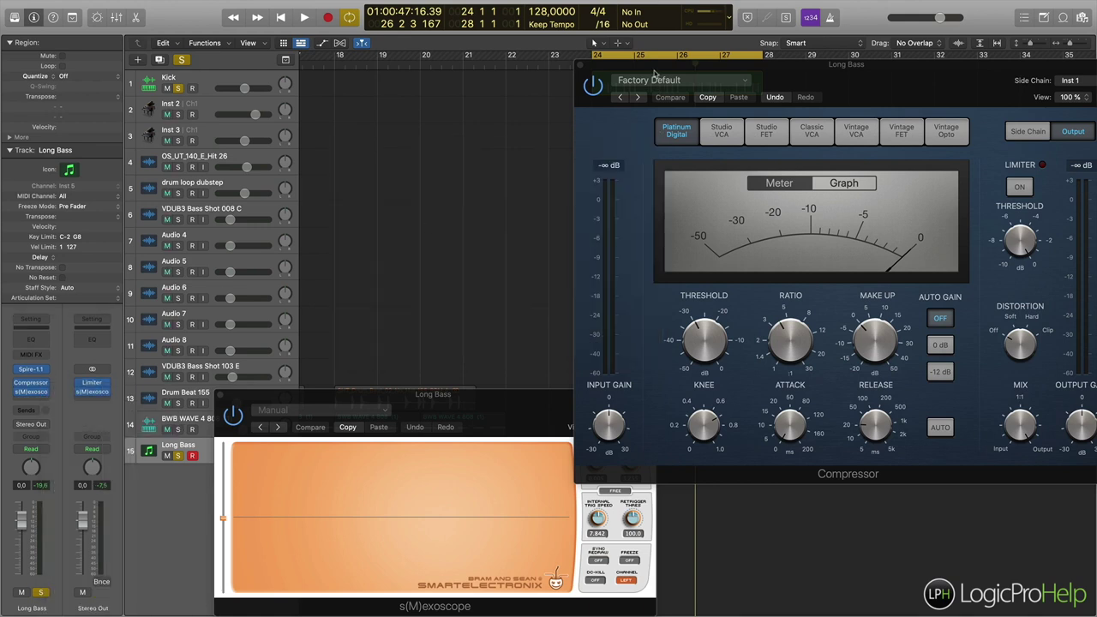
- Reduce the Kick's pattern to a single hit on step 1 and play the loop to view the bass waveform
drag(723, 65, 729, 179)
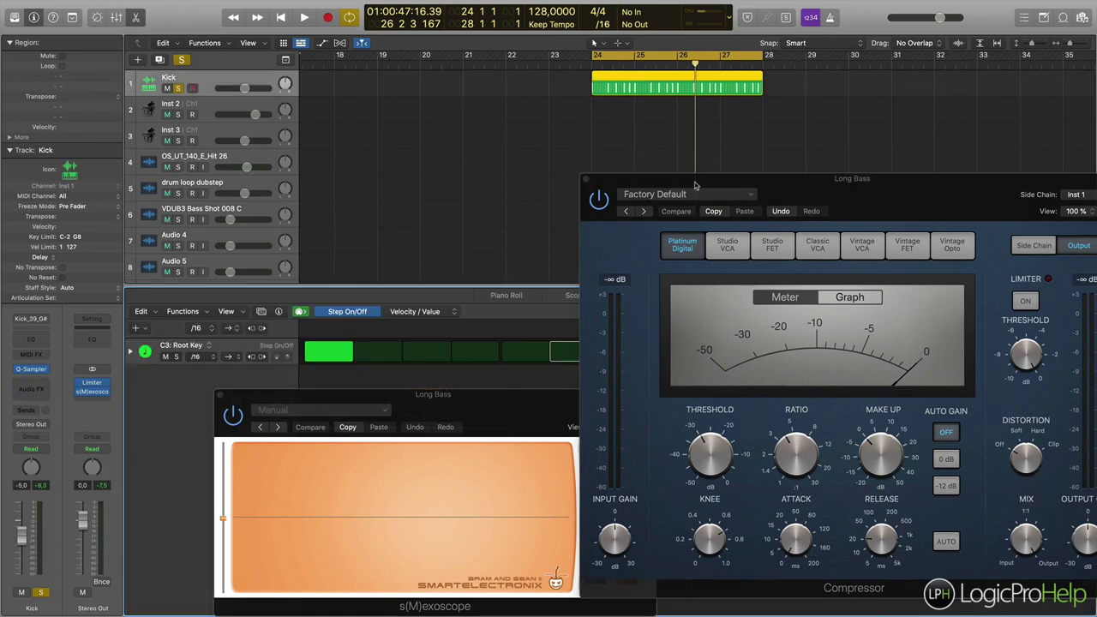
drag(695, 185, 694, 439)
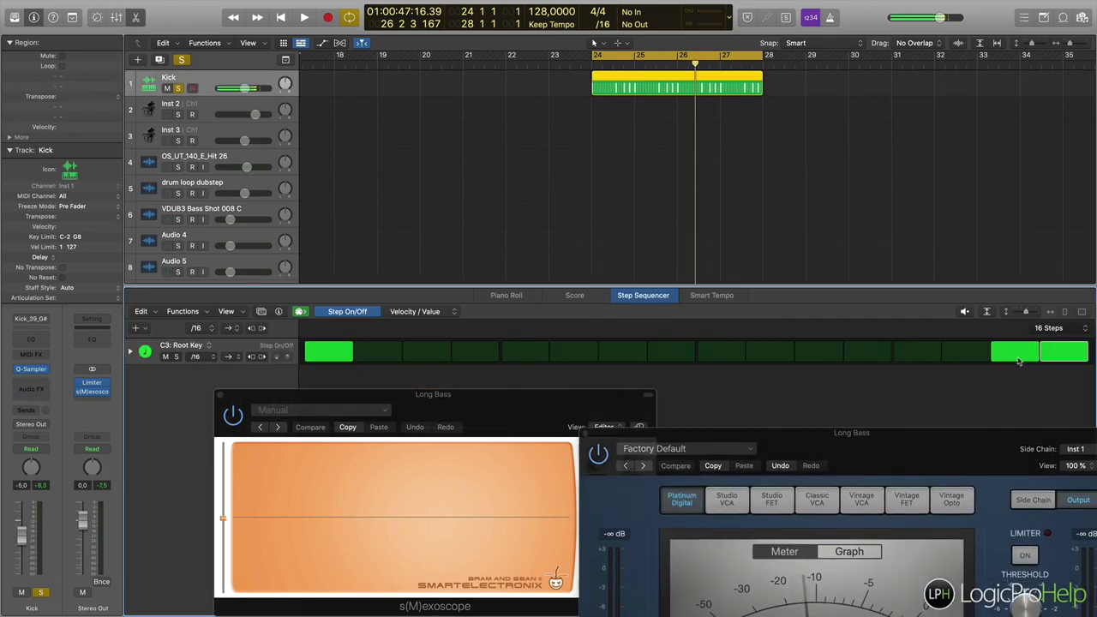
key(space)
drag(730, 434, 701, 138)
click(262, 516)
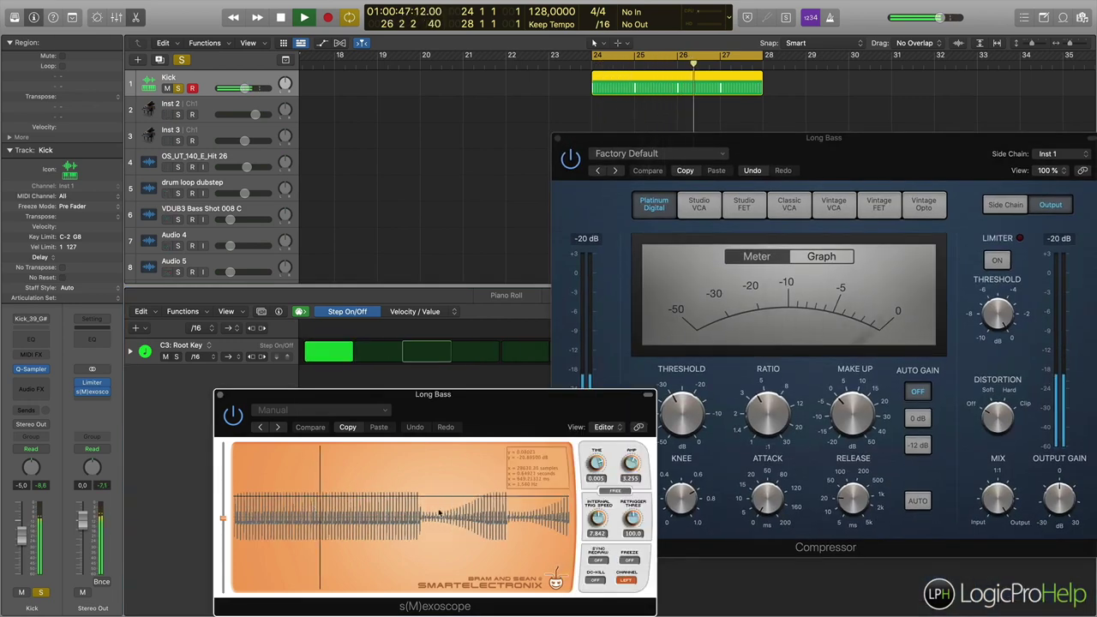
- Set the Compressor's Release to 830 ms and play the loop to examine the bass's recovery in the oscilloscope
click(870, 508)
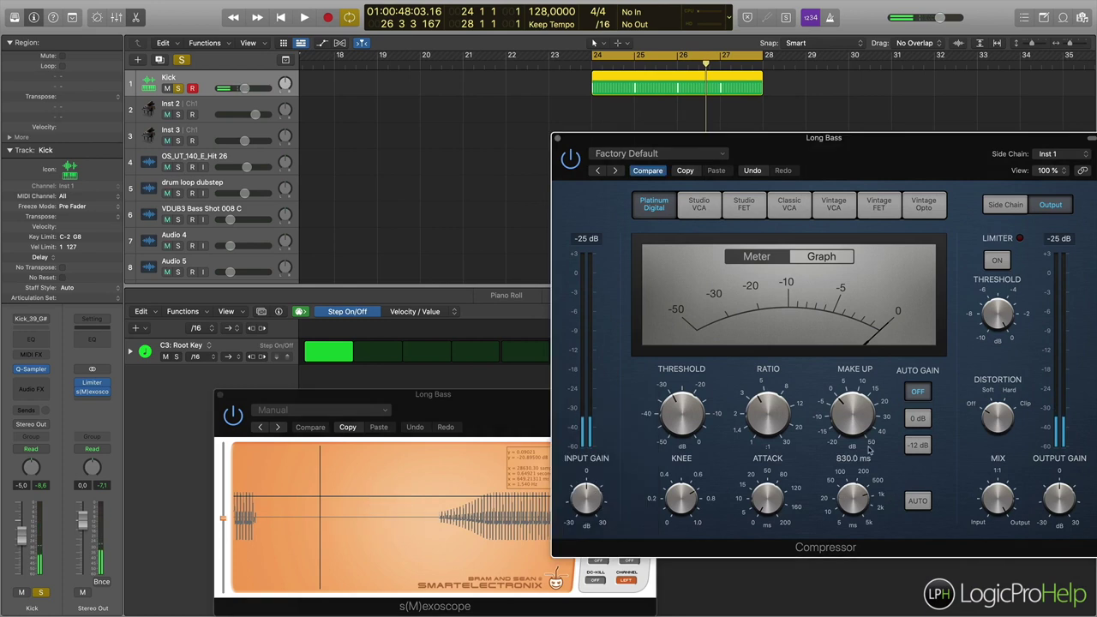
key(space)
click(395, 414)
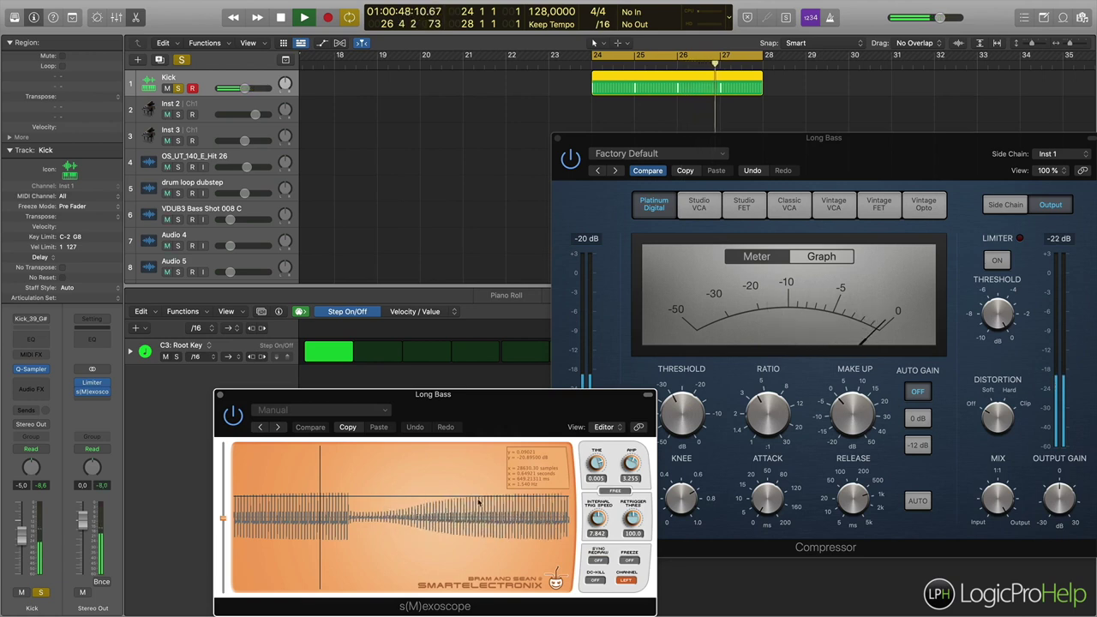
key(space)
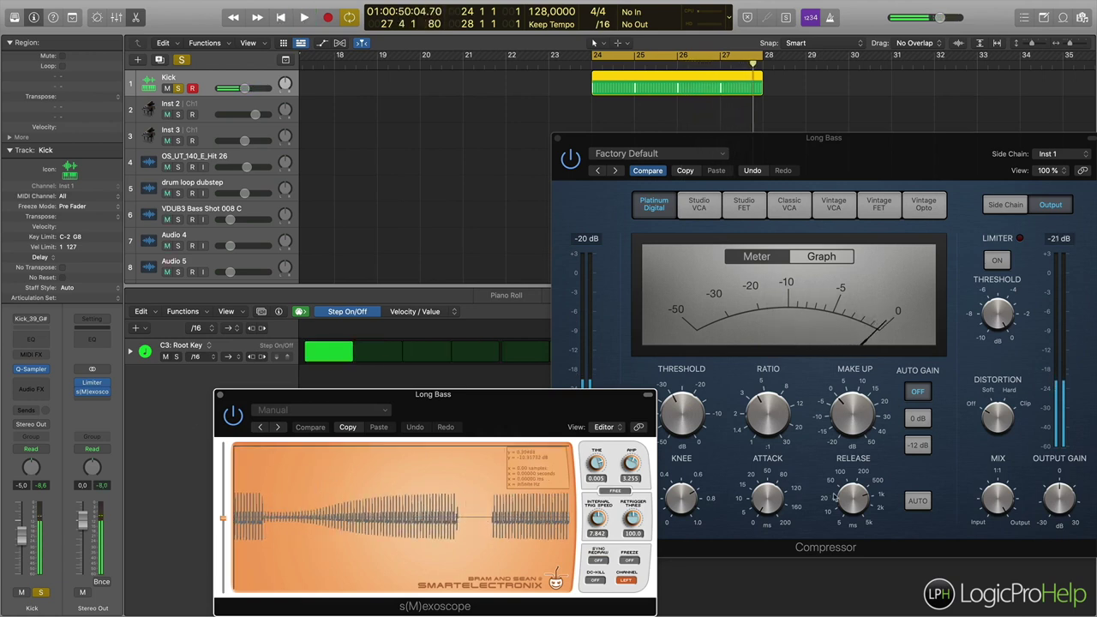
- Shorten the Compressor's Release, play the loop to examine the faster waveform recovery, and try a Release of 5.3 ms
drag(853, 499, 839, 562)
key(space)
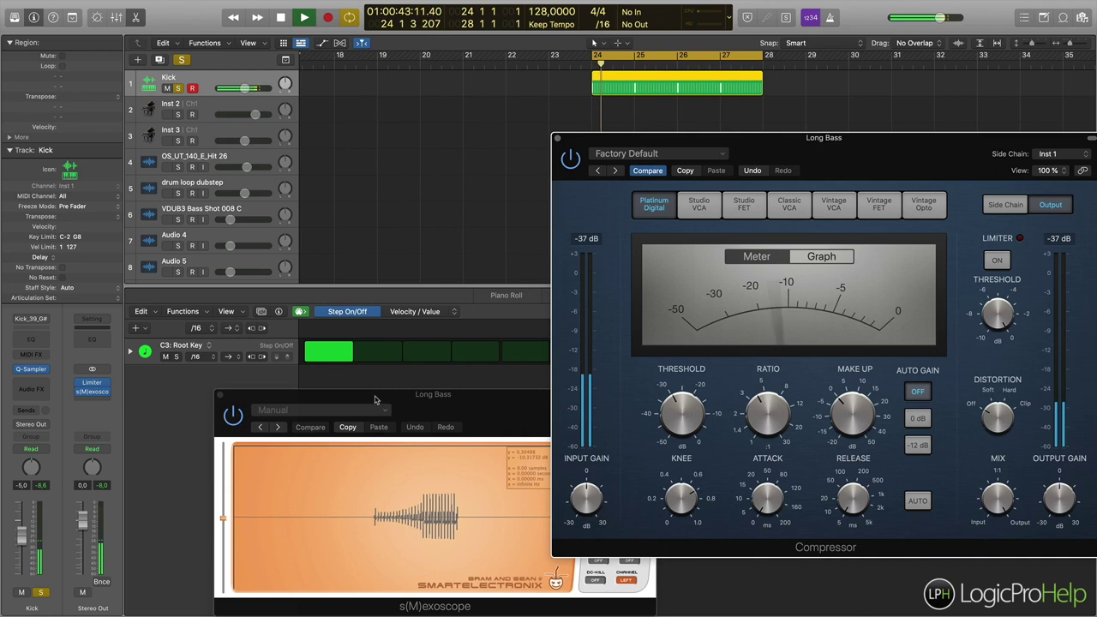
click(406, 475)
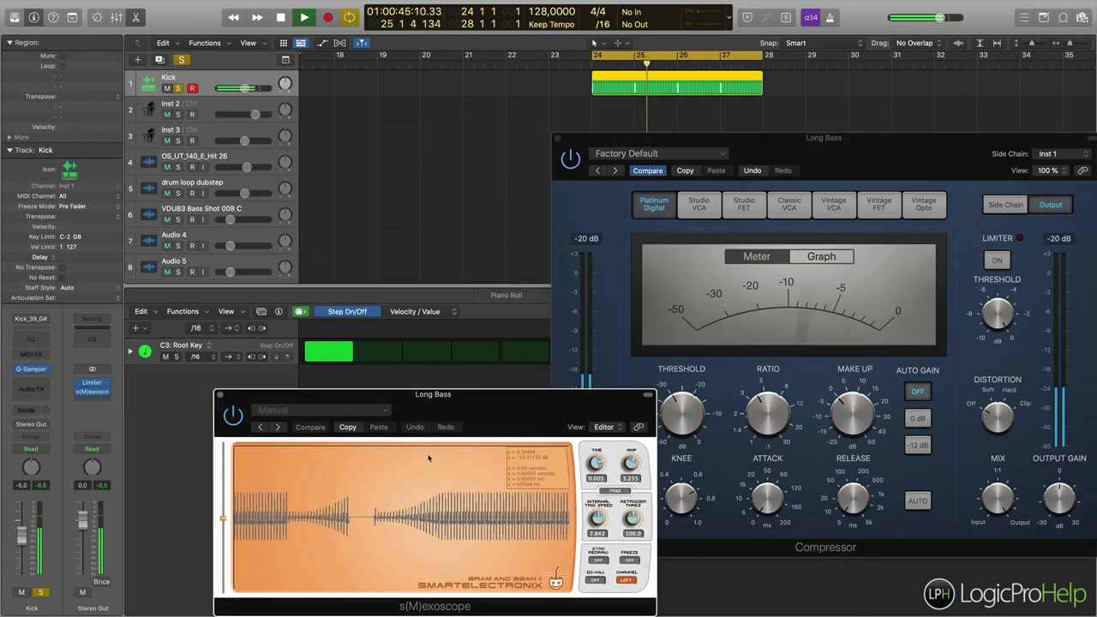
key(space)
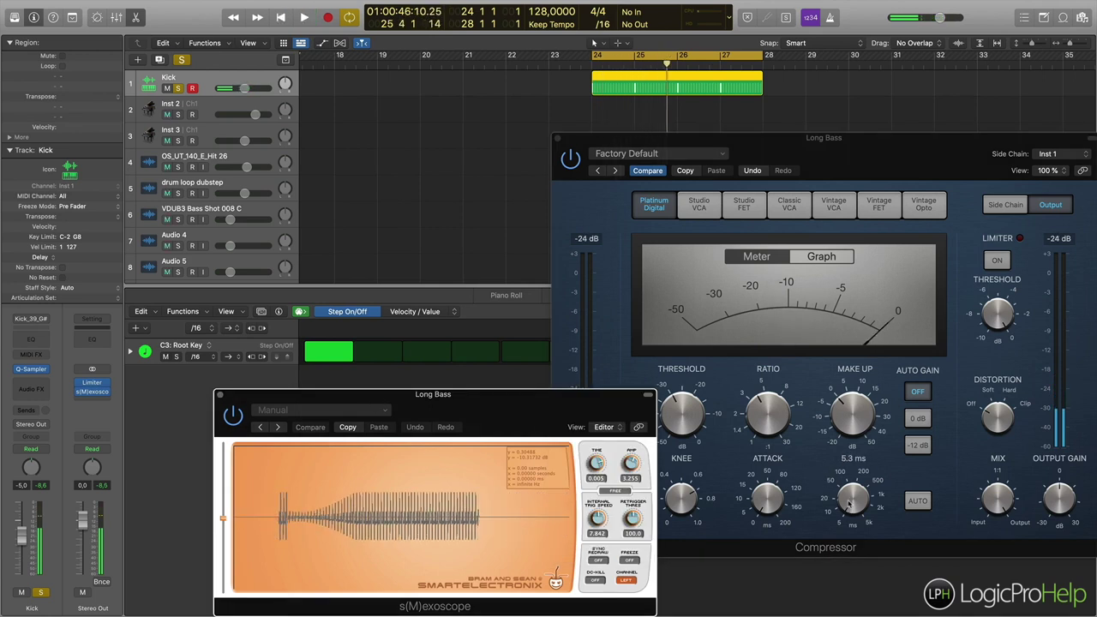
click(825, 474)
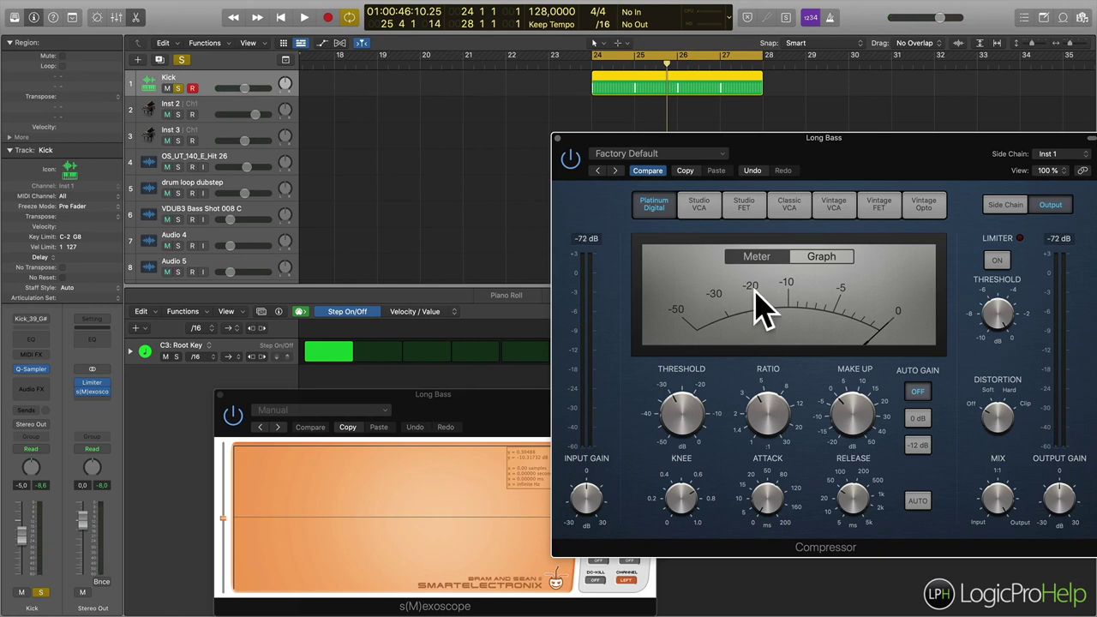
- Close the Compressor, the Step Sequencer and the oscilloscope to clear the view of the tracks
drag(755, 147, 456, 131)
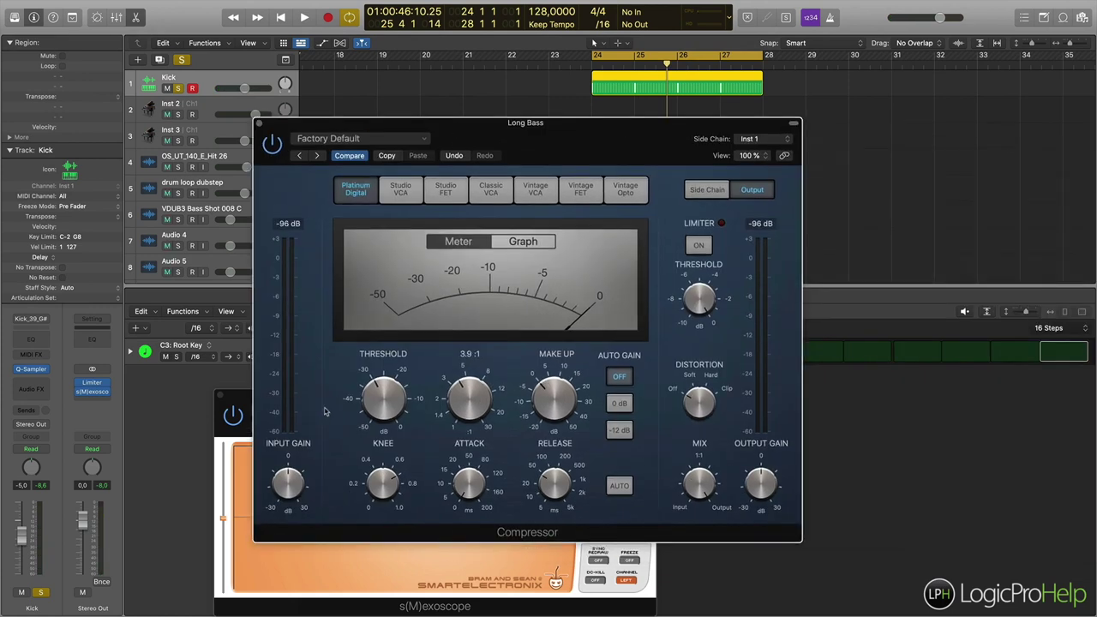
mouse_move(383, 412)
click(260, 125)
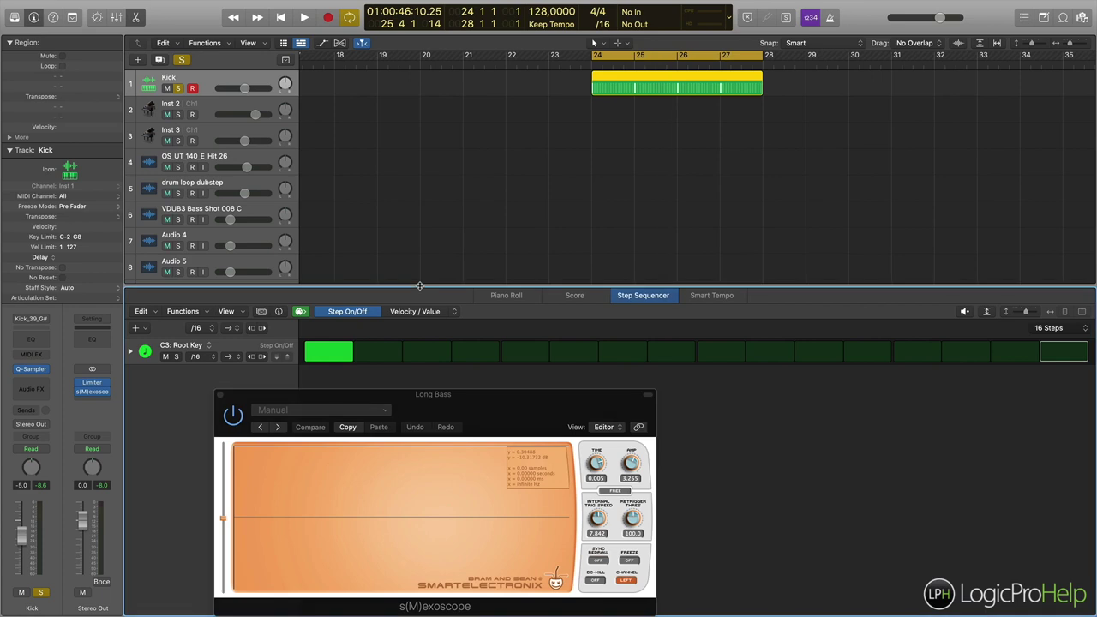
key(e)
drag(445, 409, 706, 282)
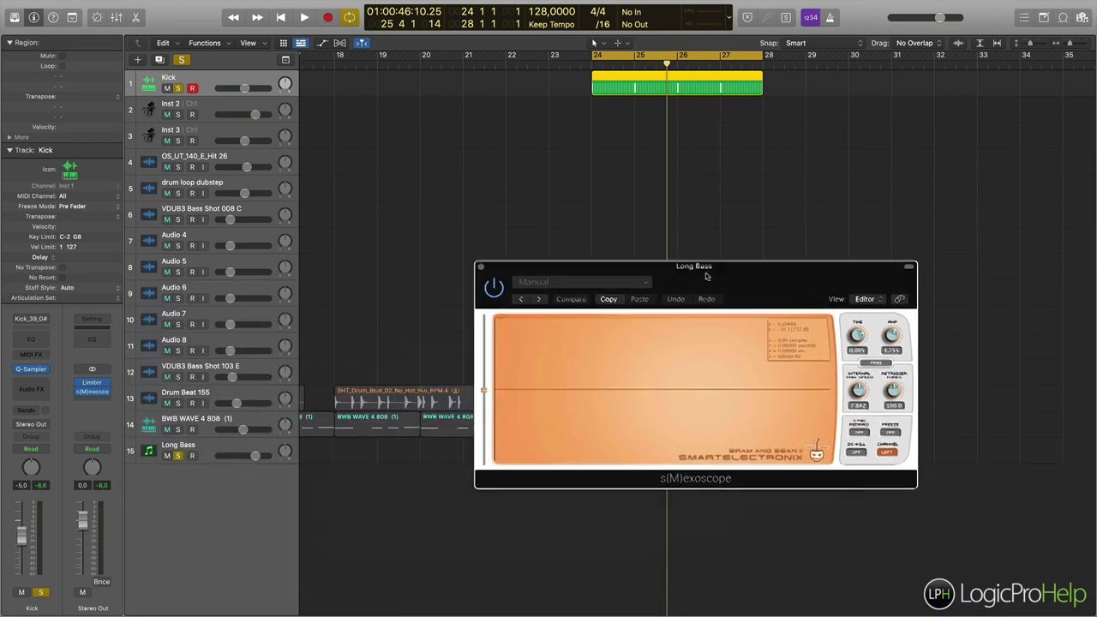
click(482, 269)
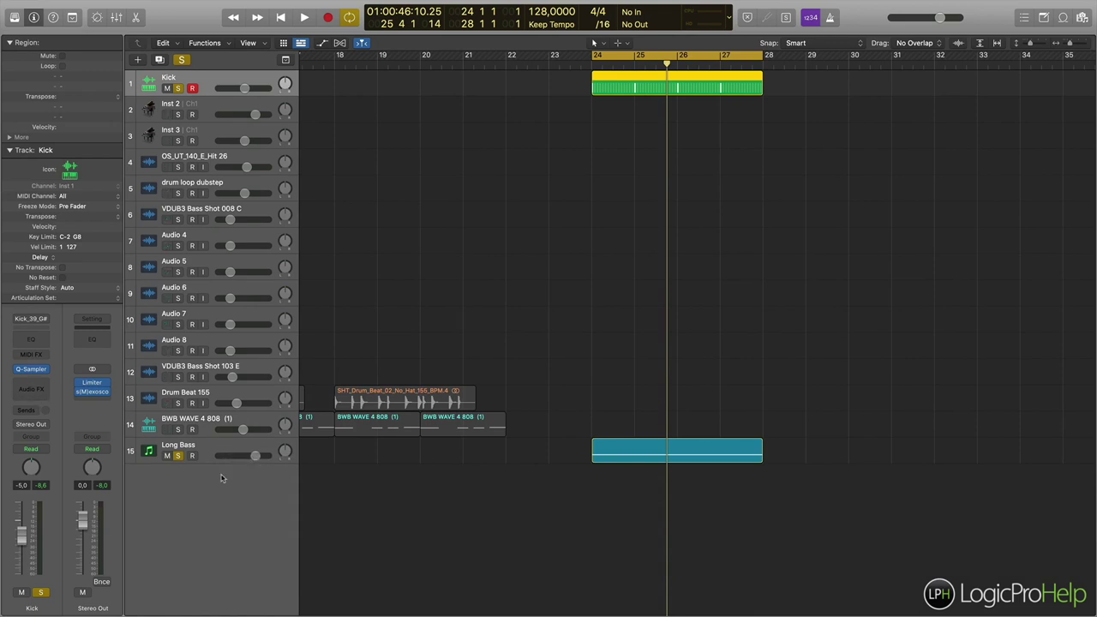
- Insert a stereo Gain plug-in on the Long Bass track after the oscilloscope
click(213, 455)
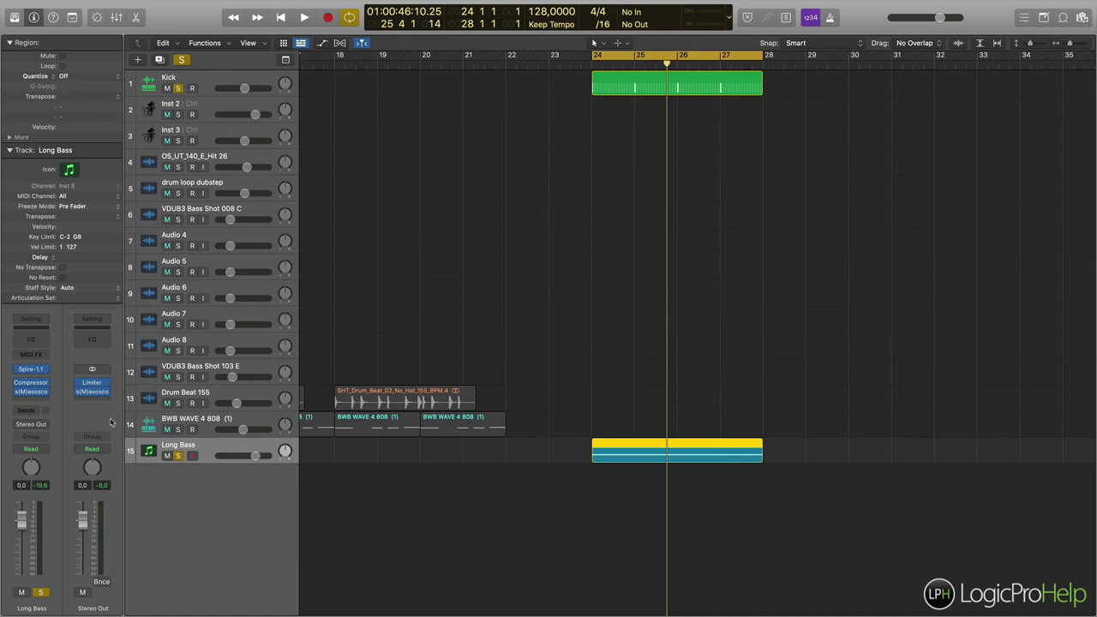
click(29, 401)
mouse_move(35, 595)
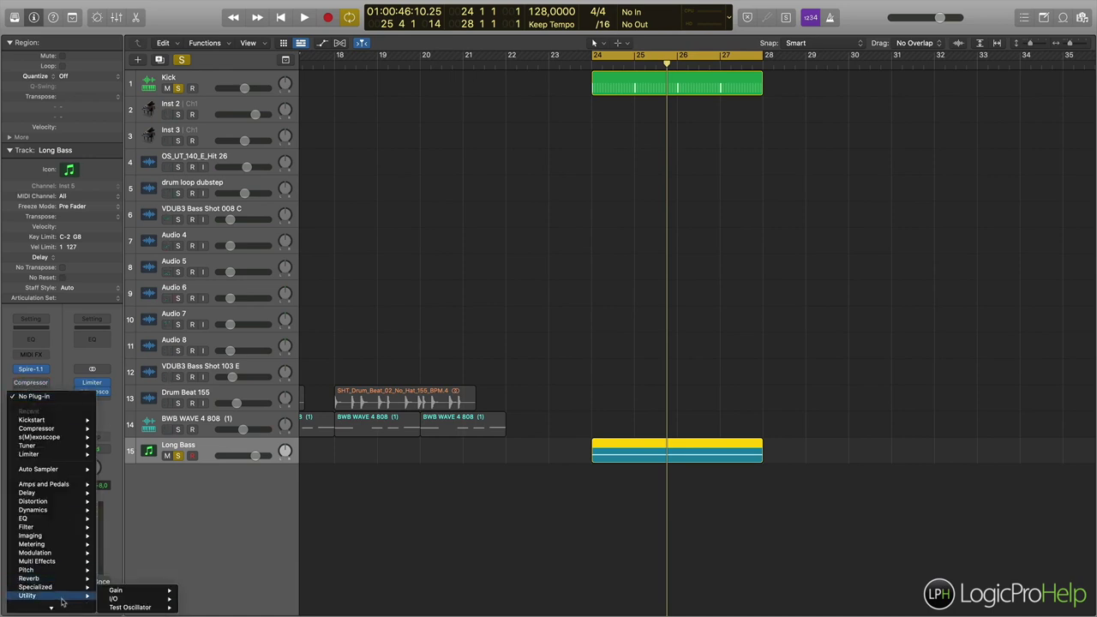
mouse_move(133, 593)
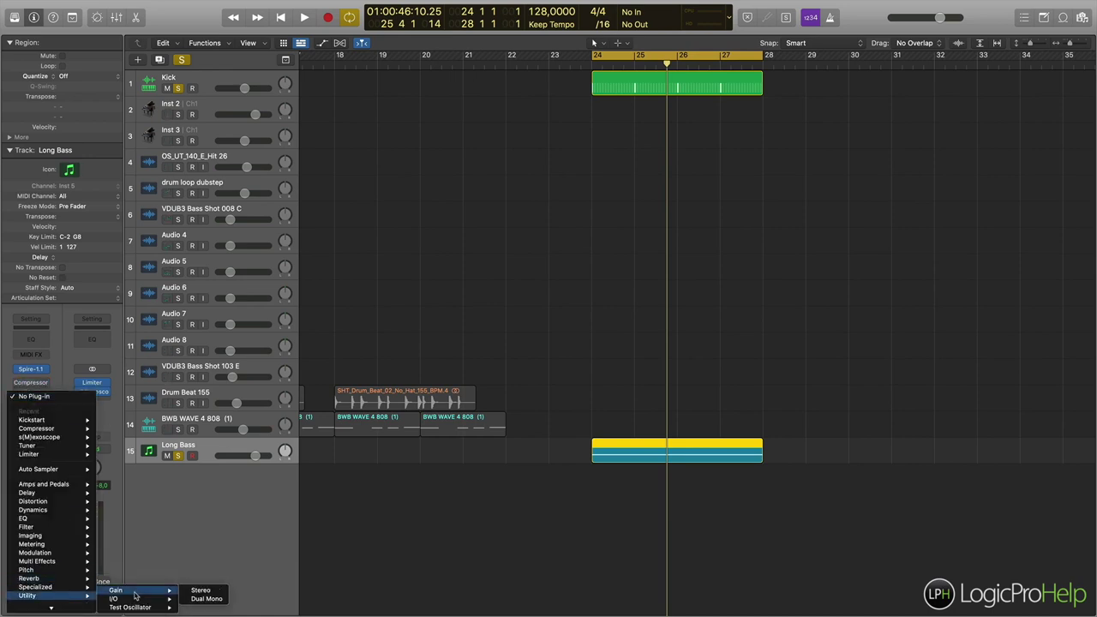
click(202, 591)
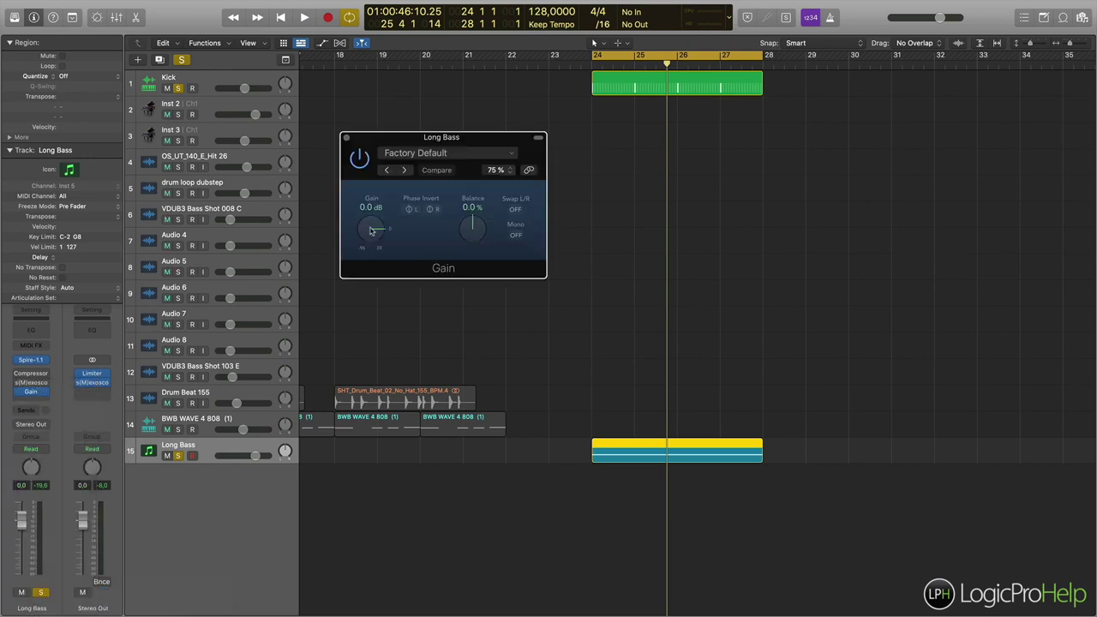
- Show track automation and draw a Gain curve on Long Bass dropping to -96 dB near bar 24 and rising back to 0.0 dB
key(a)
drag(373, 232, 377, 232)
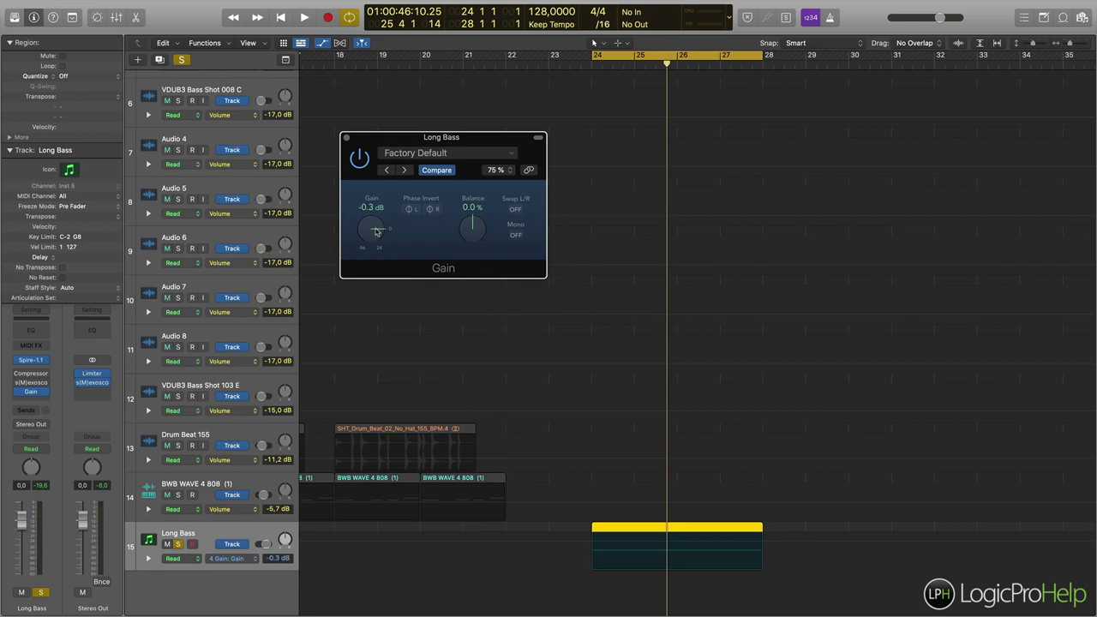
click(593, 544)
click(604, 545)
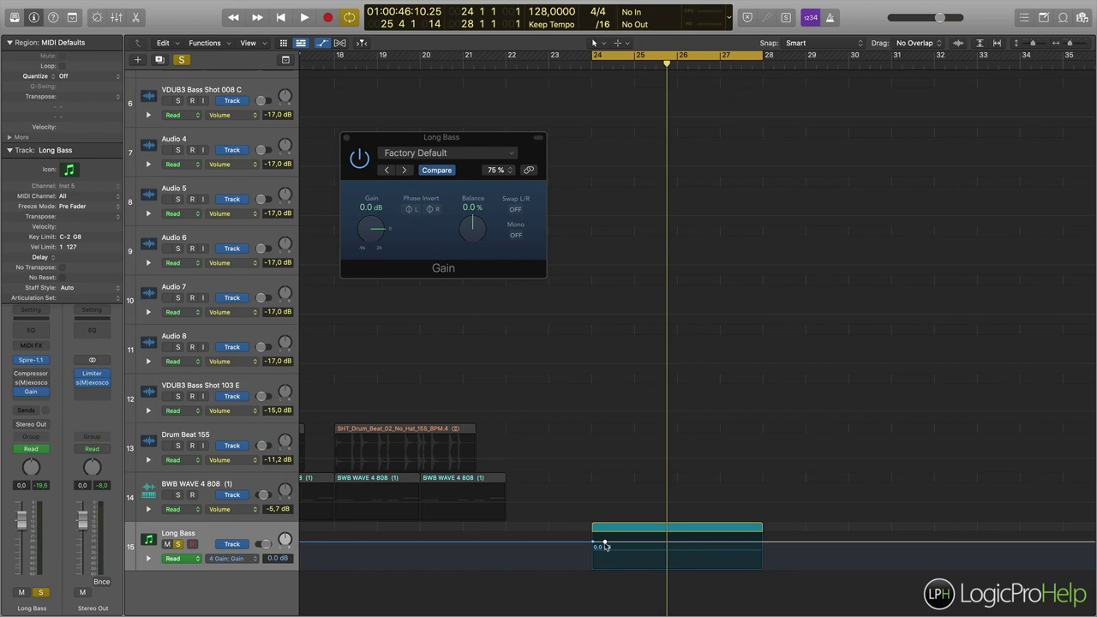
drag(603, 545, 593, 567)
- Align the -96 dB point of the Long Bass Gain automation exactly with the start of bar 24
click(591, 68)
key(super+Right)
key(super+Right)
key(super+Right)
key(super+Right)
key(super+Right)
key(super+Right)
key(super+Right)
key(super+Right)
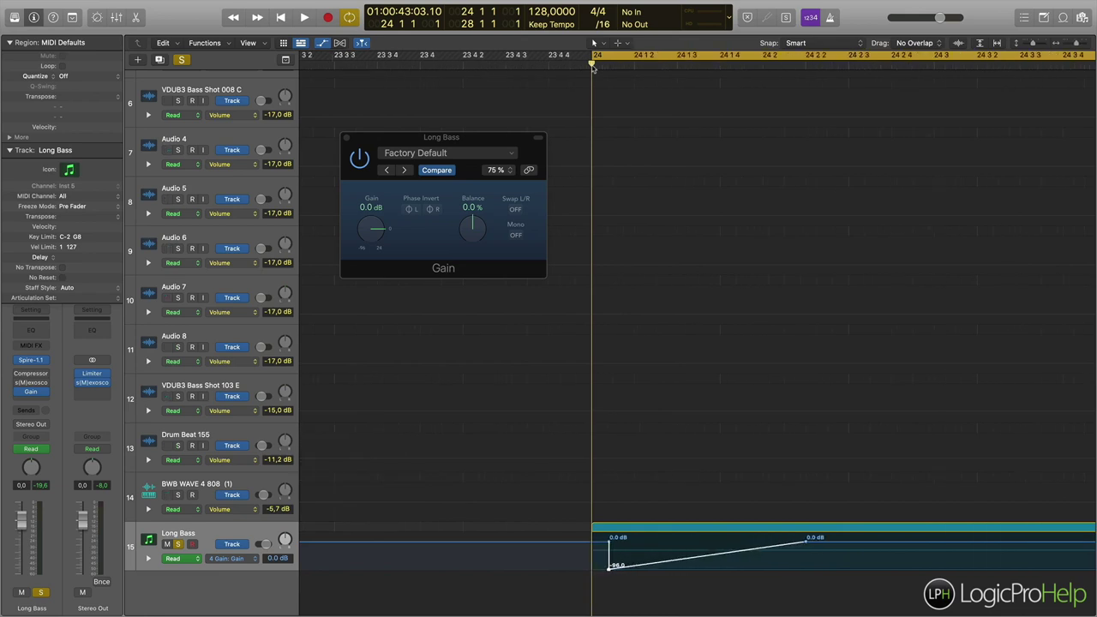
drag(608, 565, 590, 540)
click(578, 100)
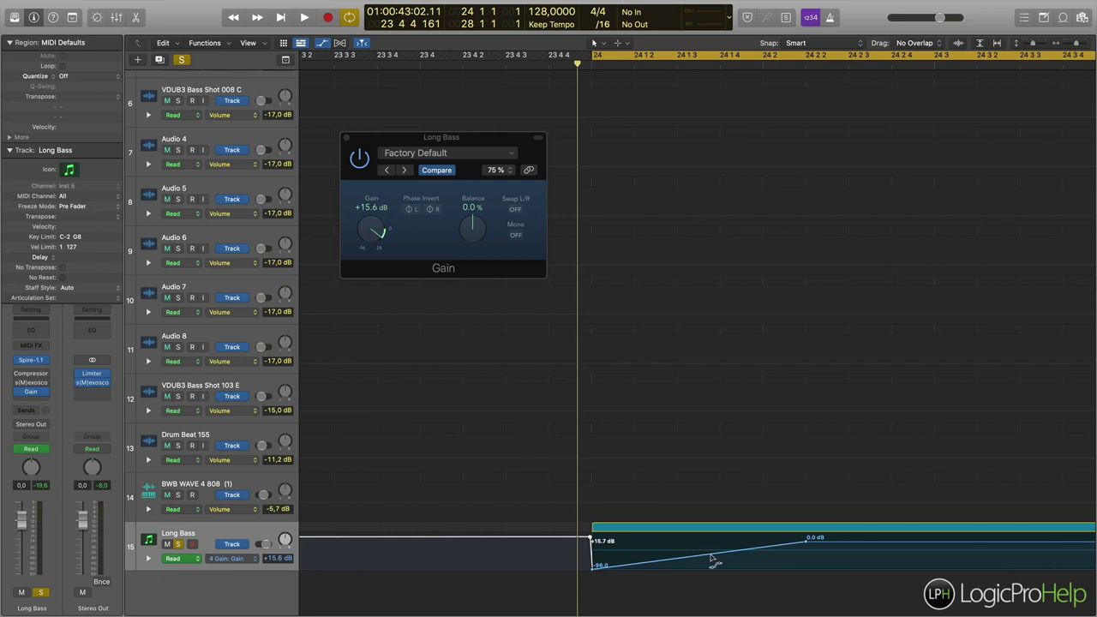
- Add a -44.6 dB point near 24 1 2 on the rising Gain ramp and bend the segment before it into a slow start
drag(711, 559, 708, 551)
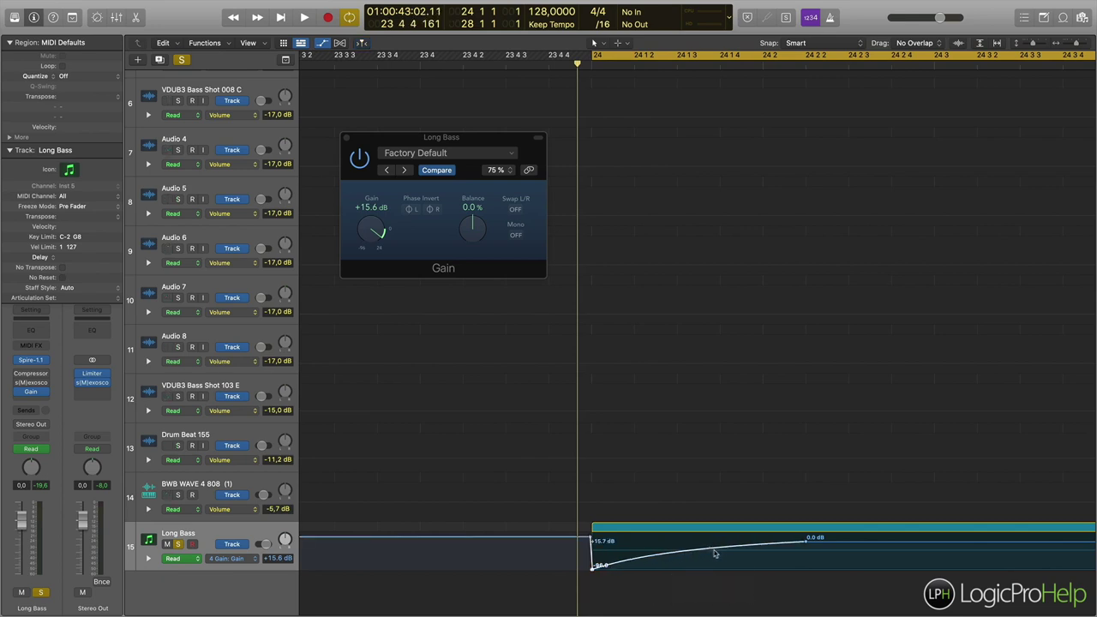
scroll(716, 555, right, 1)
drag(705, 551, 707, 545)
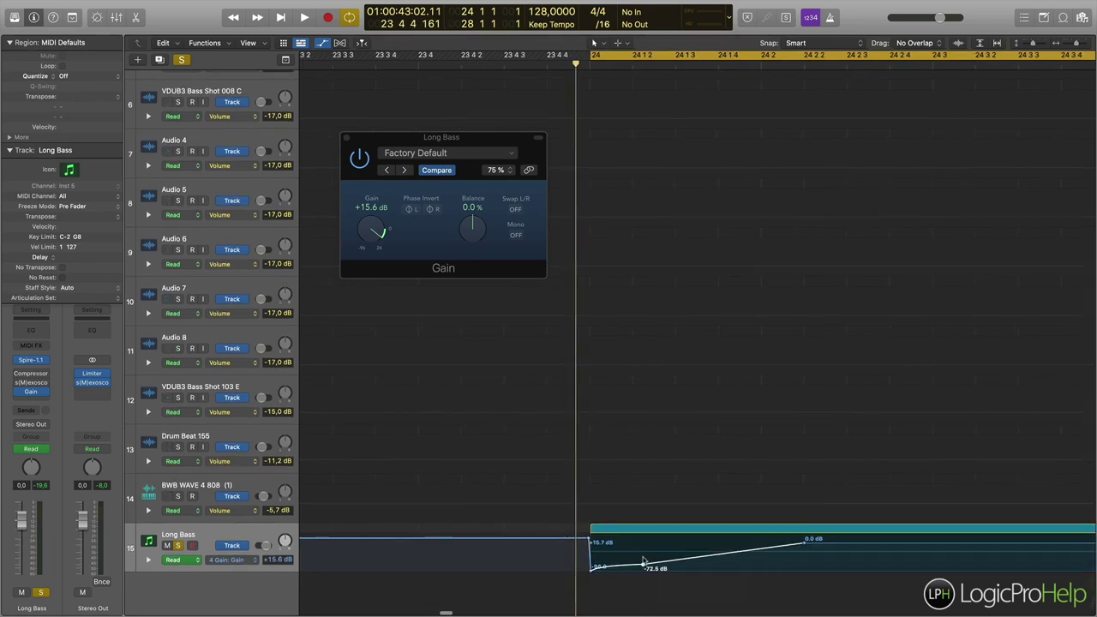
click(643, 558)
drag(624, 566, 642, 583)
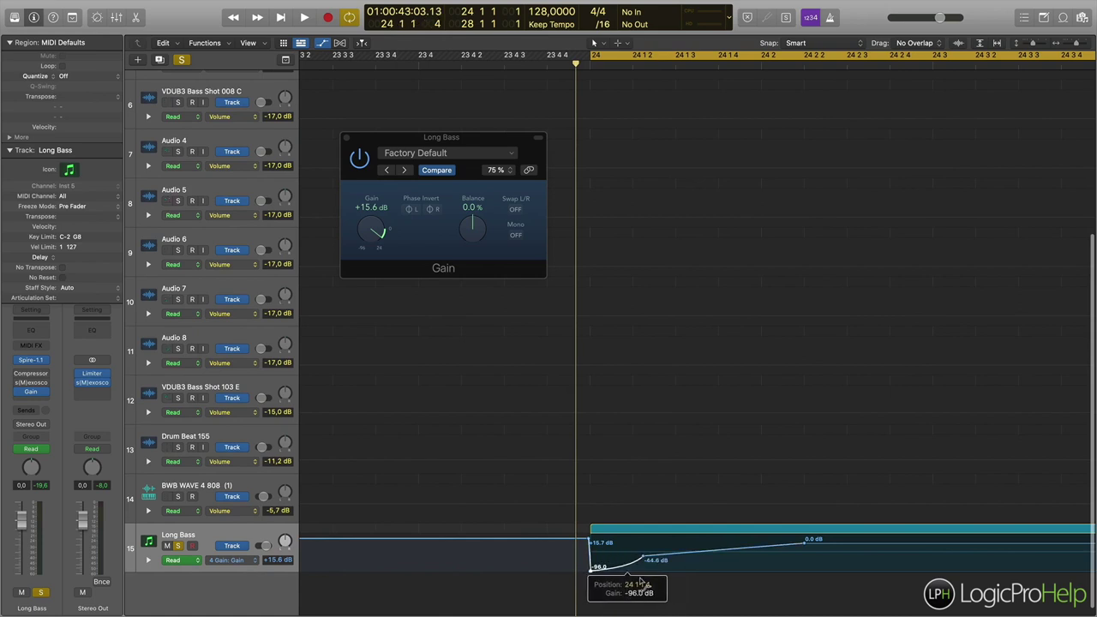
- Bend the segment after the -44.6 dB point upward into a rounded rise and move that point slightly earlier
click(705, 554)
click(707, 555)
click(706, 555)
drag(713, 553, 713, 535)
drag(645, 562, 635, 561)
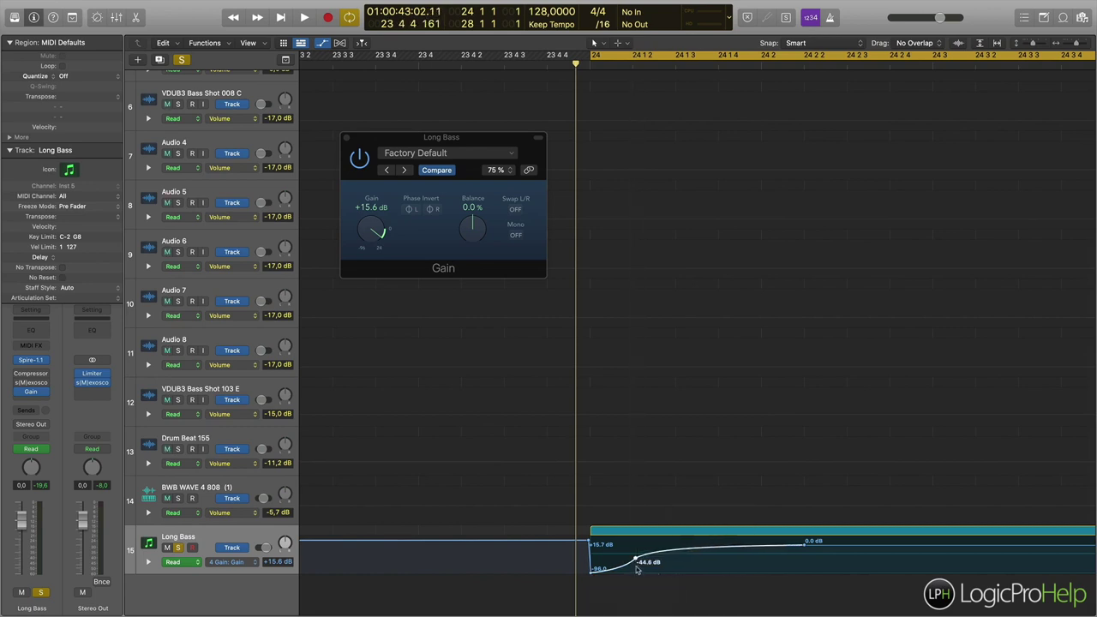
- Close the Gain plug-in window and create a new audio track below Long Bass
click(347, 139)
scroll(644, 489, up, 10)
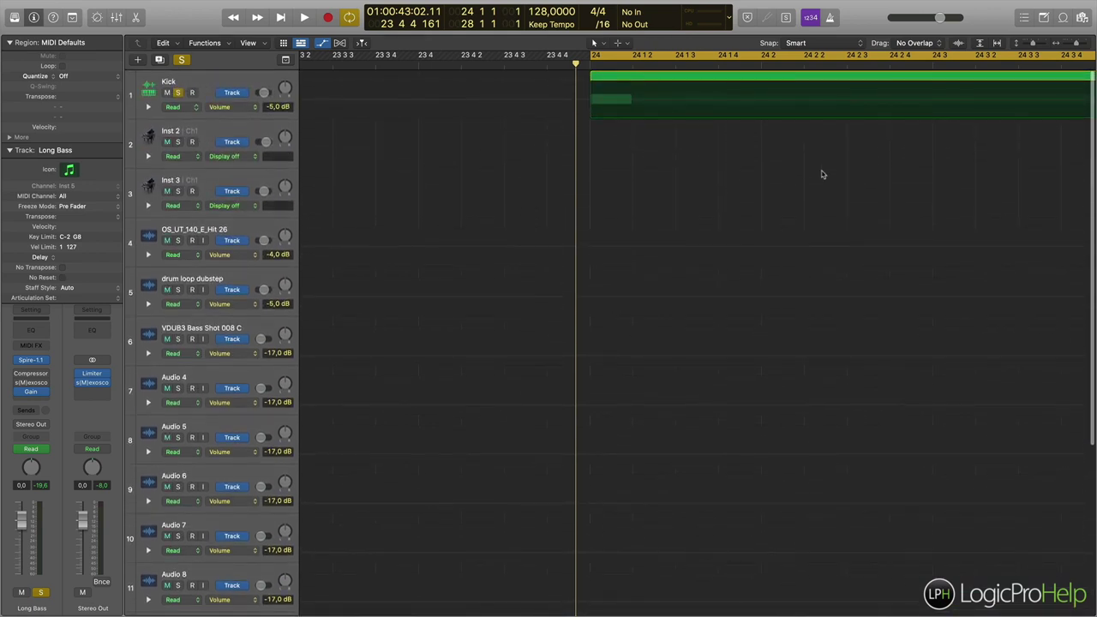
scroll(667, 236, down, 10)
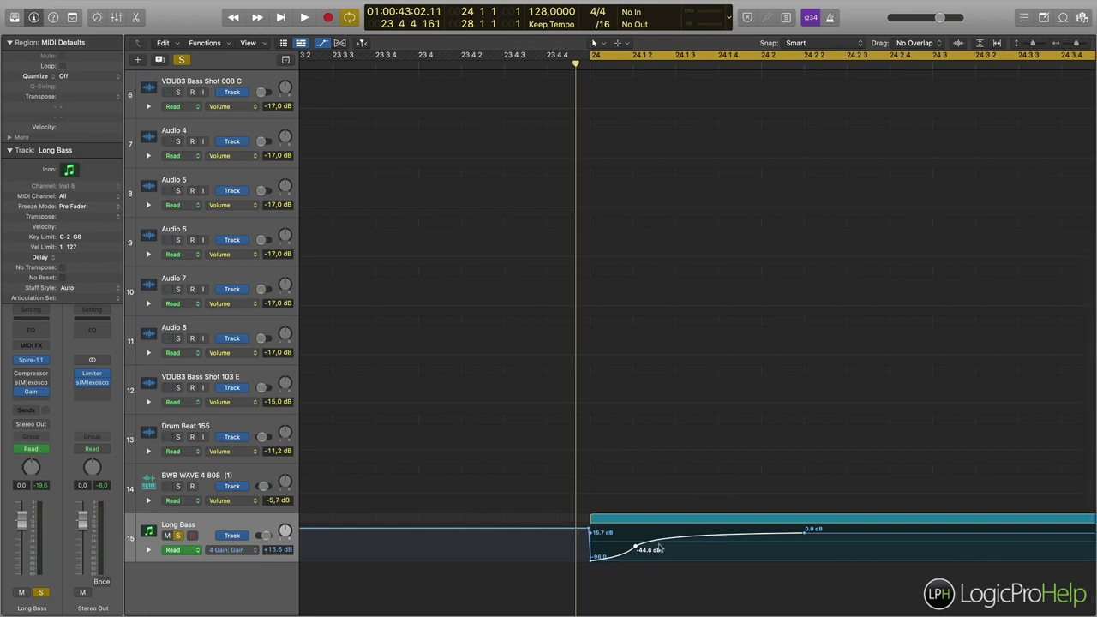
right_click(275, 577)
click(313, 494)
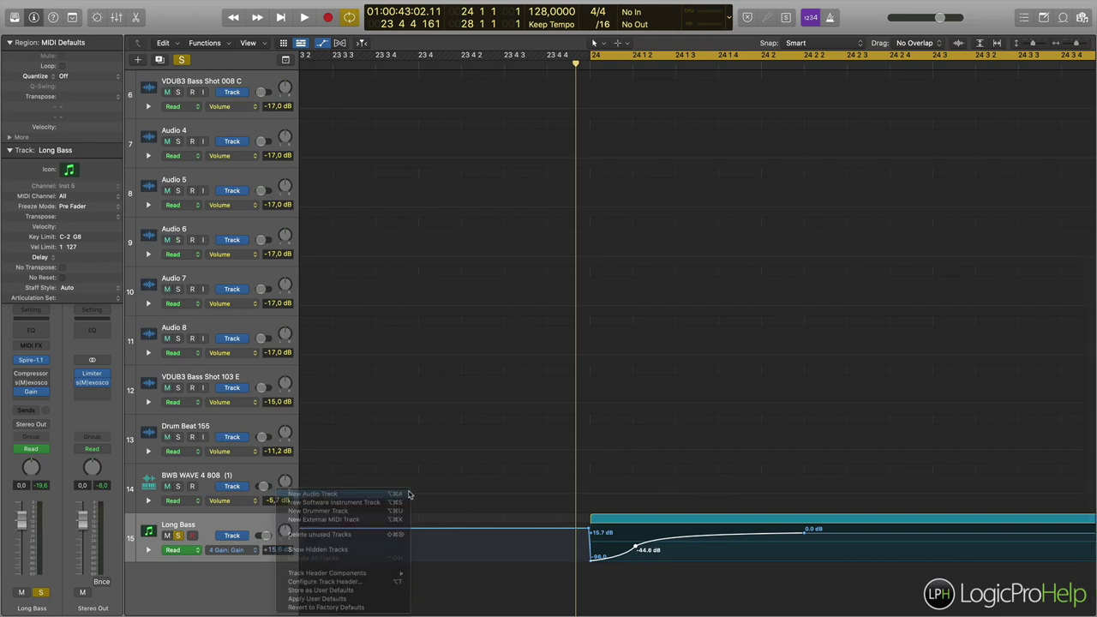
scroll(610, 584, down, 3)
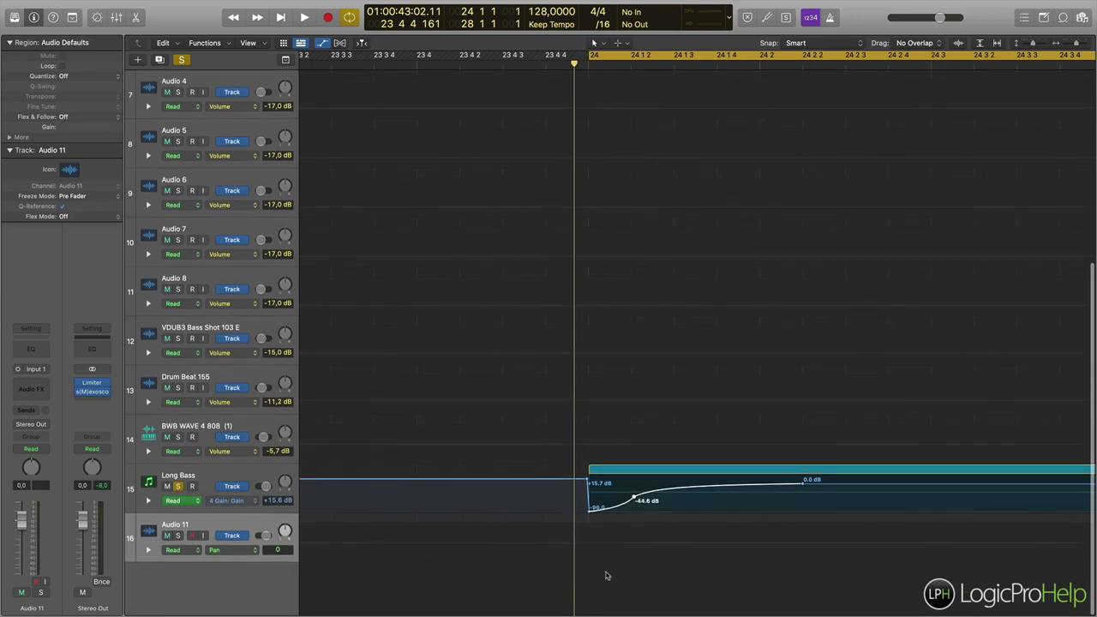
- Browse to the BWB WAVE 4 KICKS folder and place BWB WAVE 4 KICK (11) on the new audio track at bar 24
key(f)
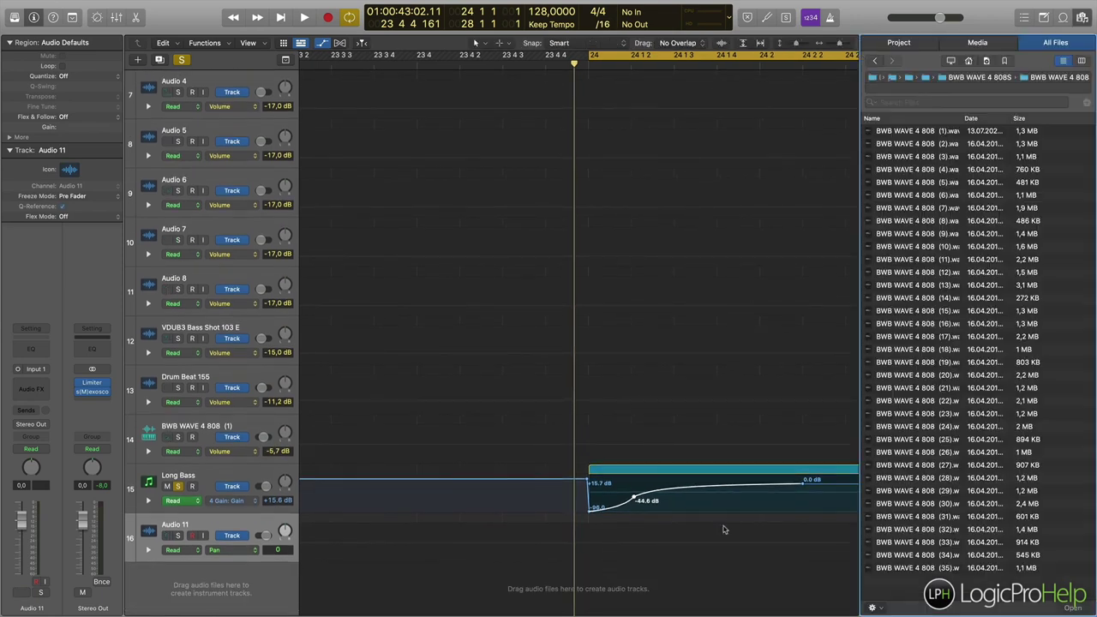
click(994, 78)
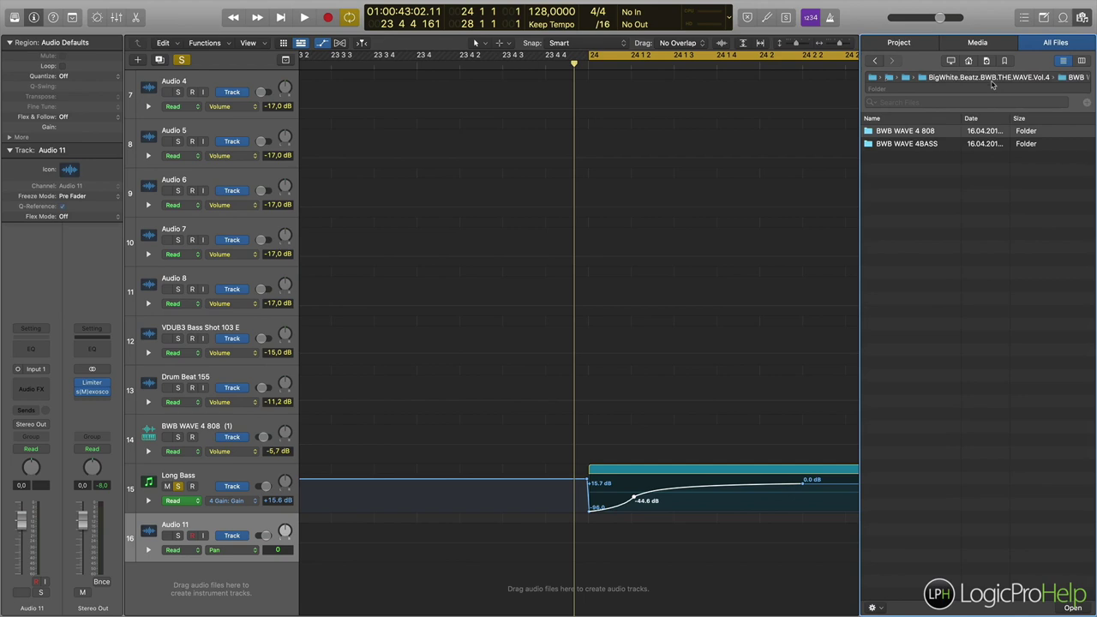
click(951, 77)
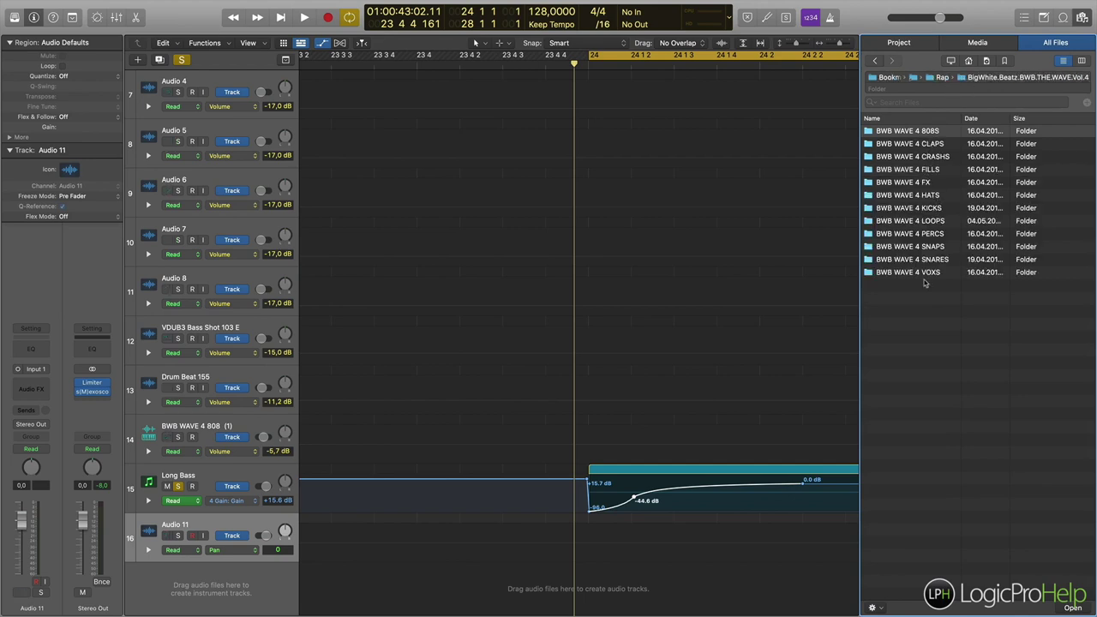
double_click(932, 210)
click(929, 221)
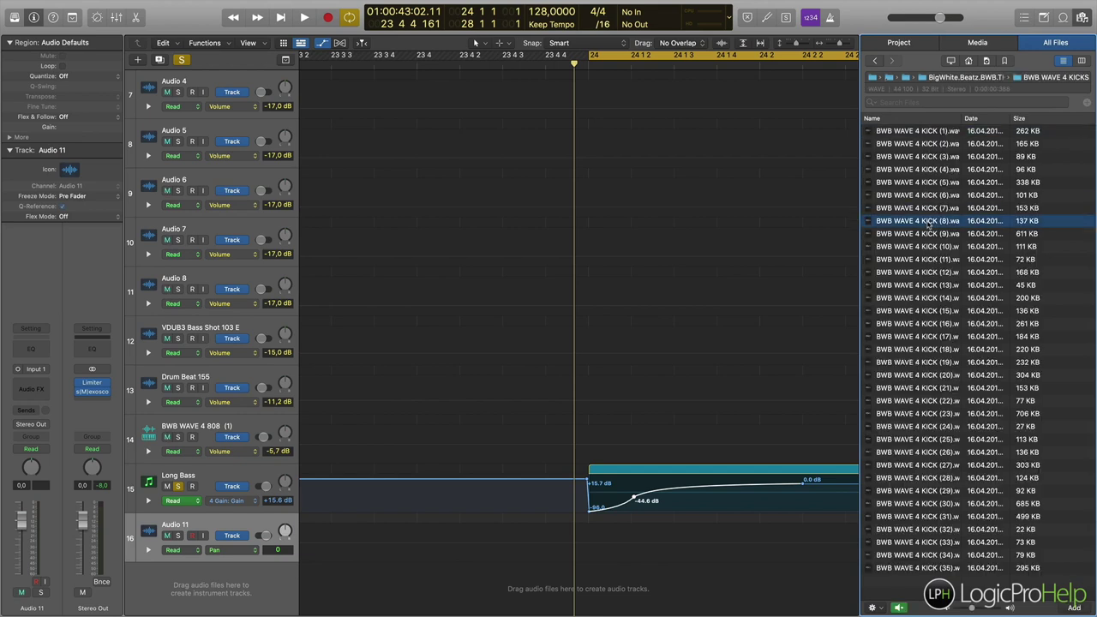
click(932, 263)
drag(932, 263, 601, 523)
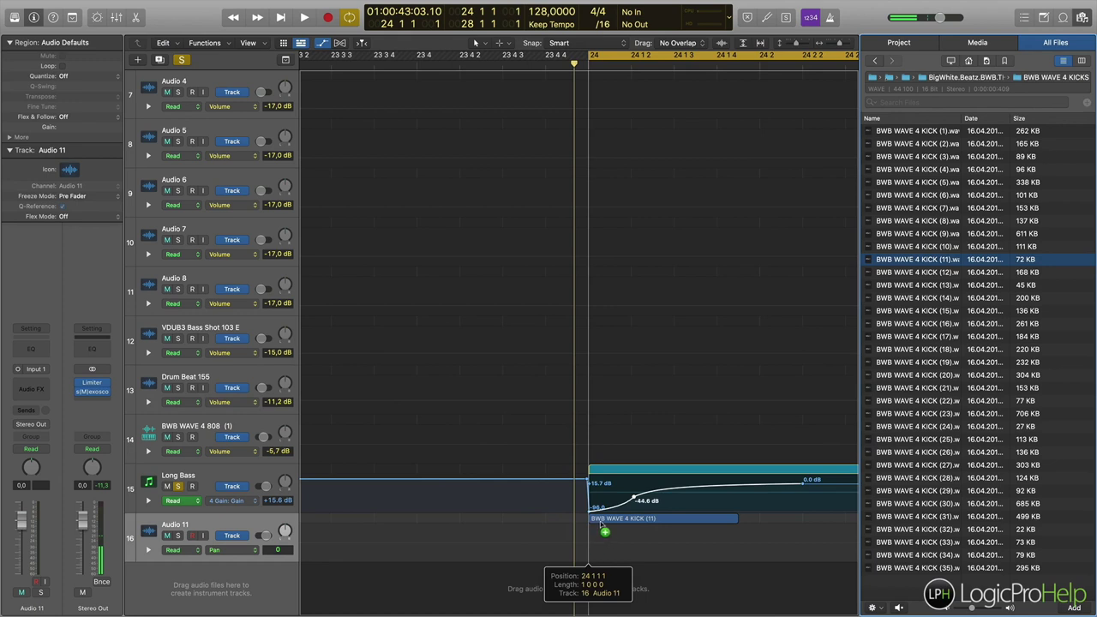
drag(601, 523, 602, 526)
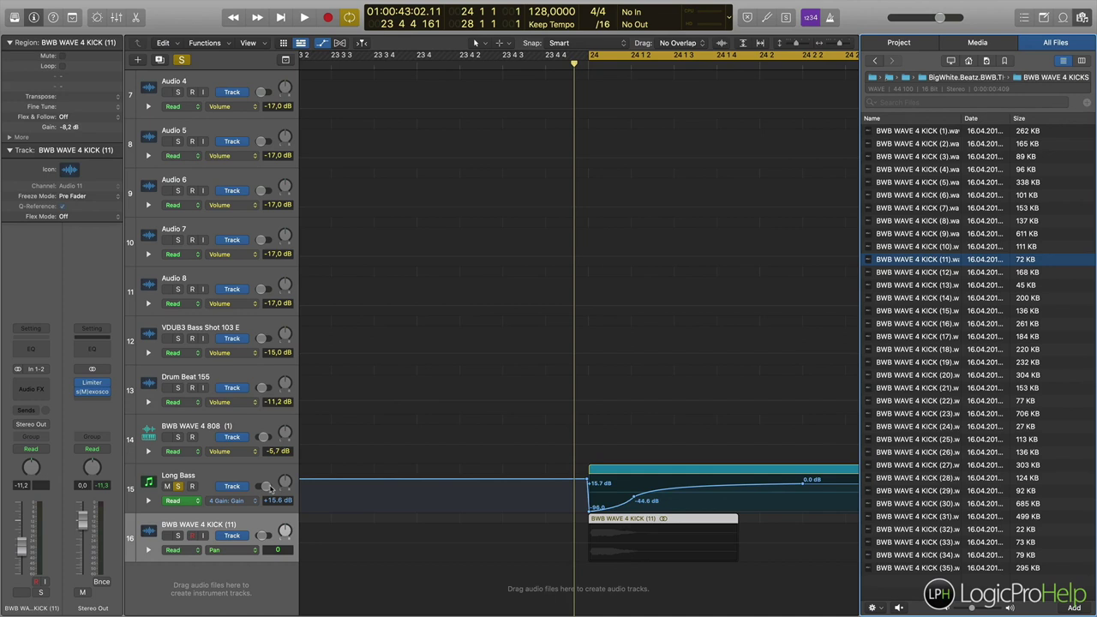
- Solo the new kick track and raise the middle Gain automation point to about -0.3 dB where the kick's audible waveform ends
click(178, 536)
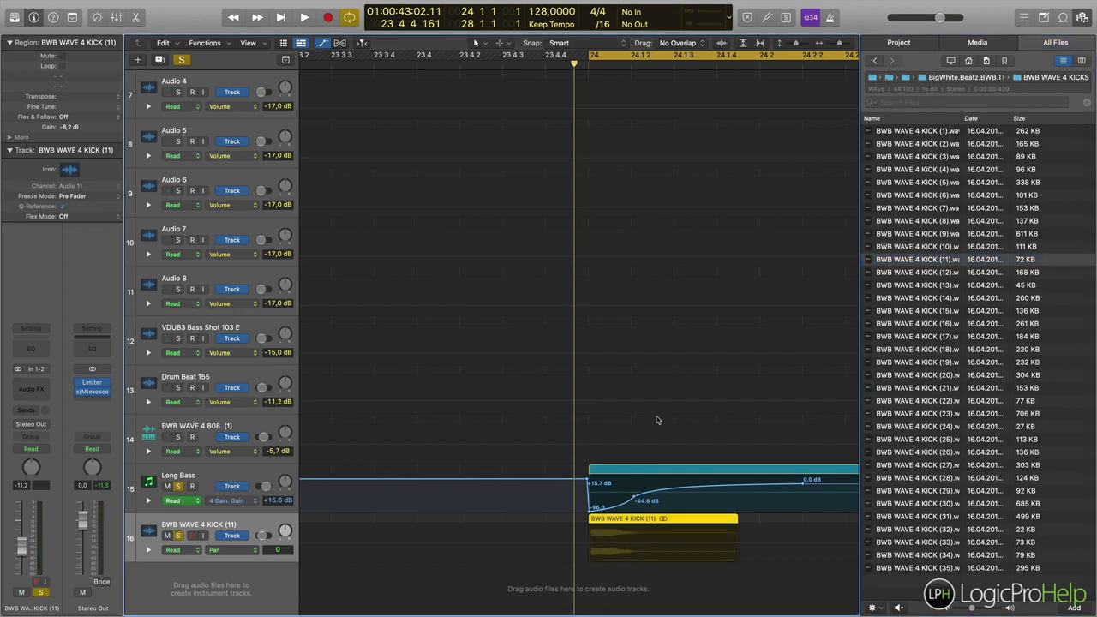
click(638, 64)
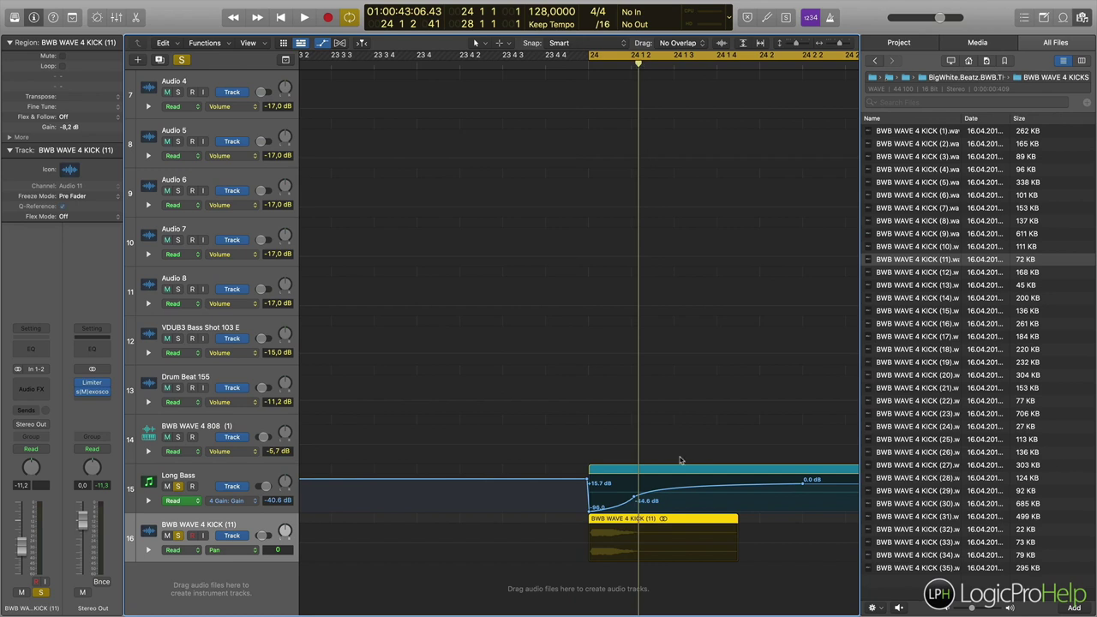
drag(635, 499, 635, 483)
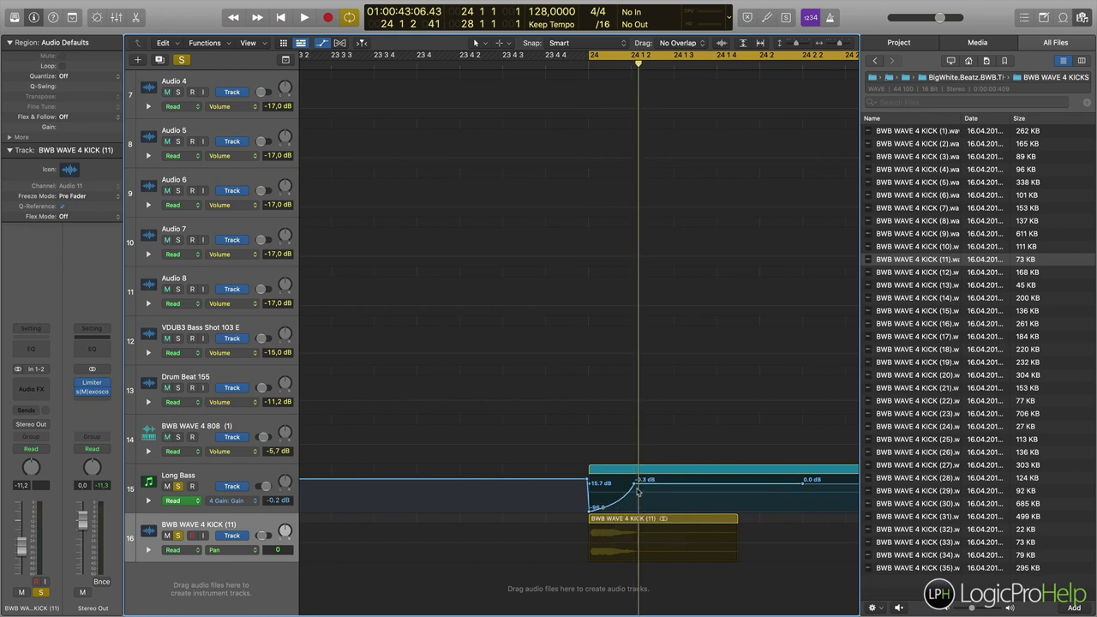
drag(634, 482, 638, 483)
- Examine the whole arrangement from the early drum and bass examples to the Long Bass and kick regions, placing the playhead at bar 25
key(super+Left)
key(super+Left)
key(super+Left)
key(super+Left)
key(super+Left)
key(super+Up)
key(super+Up)
key(super+Up)
key(super+Up)
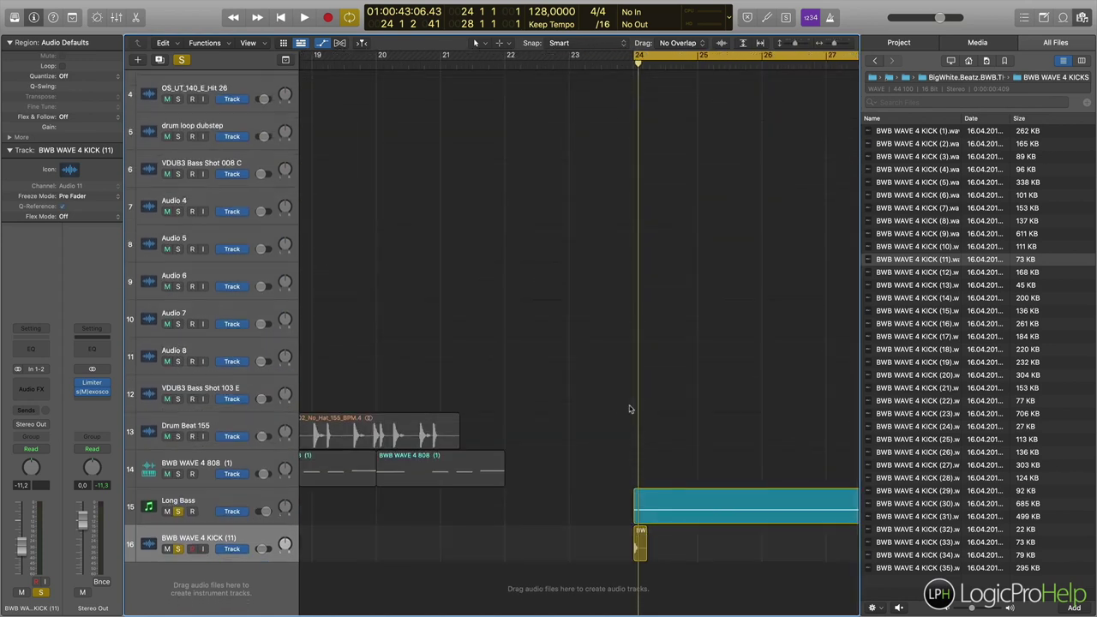
scroll(629, 407, left, 5)
key(super+Left)
key(super+Left)
key(super+Left)
key(super+Left)
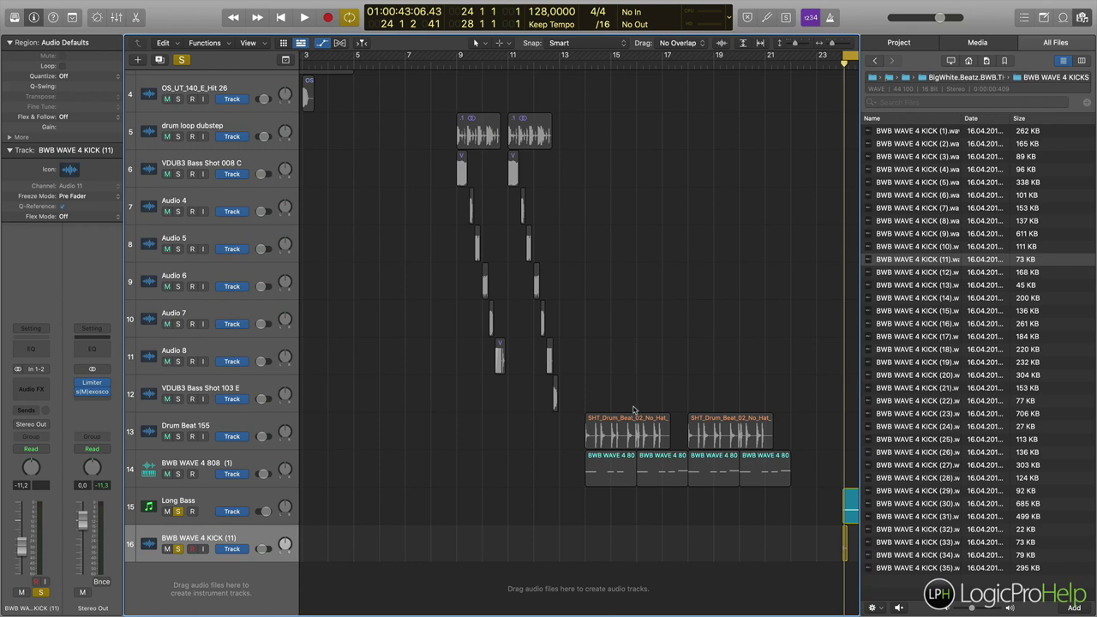
scroll(635, 410, right, 5)
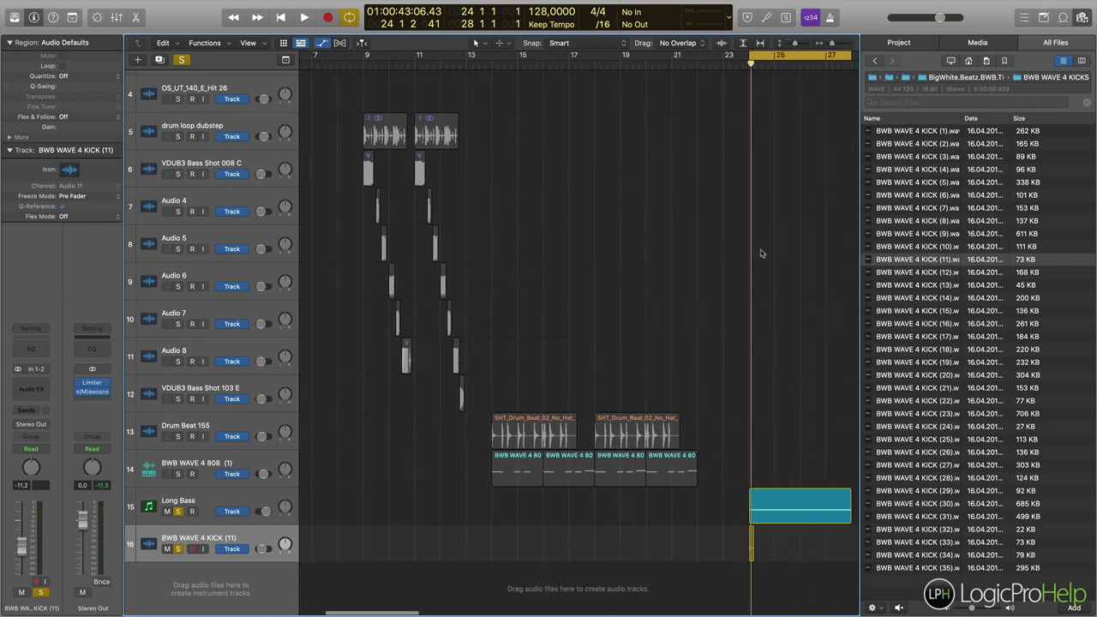
click(775, 65)
scroll(767, 242, right, 1)
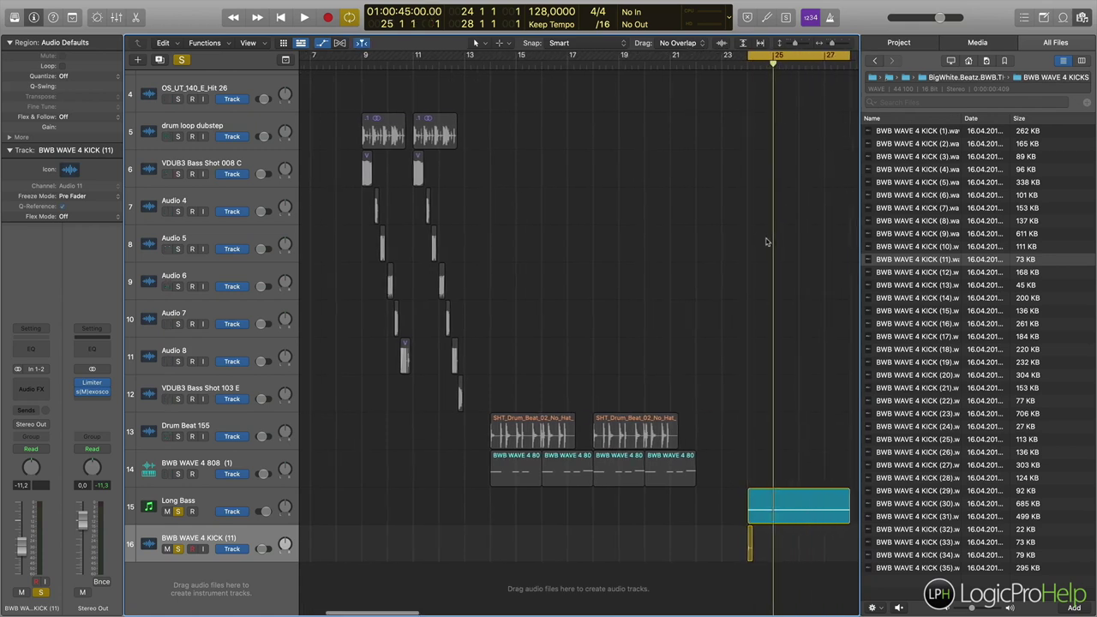